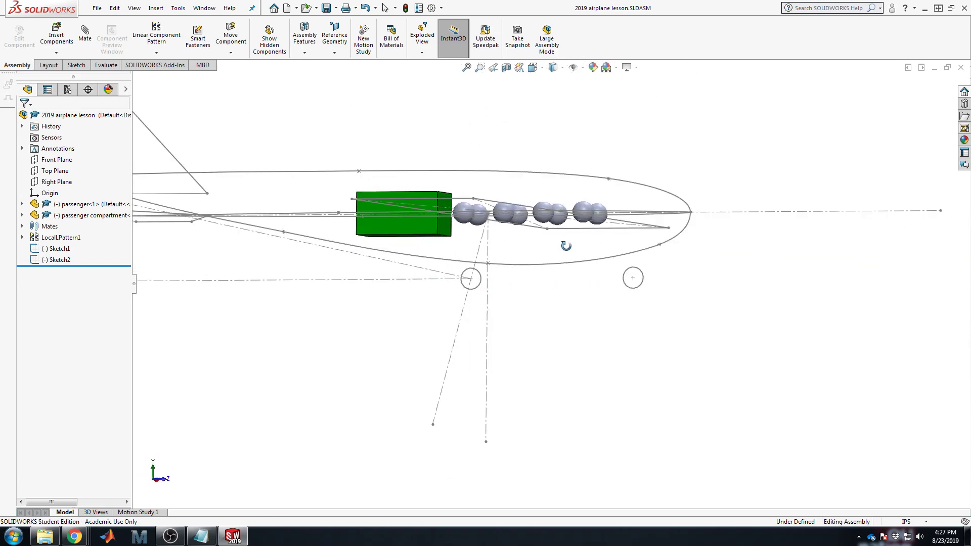
Step: Orbit the airplane, then start and cancel inserting an existing component
{"action": "scroll", "coordinate": [541, 283], "scroll_direction": "up", "scroll_amount": 4}
{"action": "scroll", "coordinate": [484, 259], "scroll_direction": "down", "scroll_amount": 2}
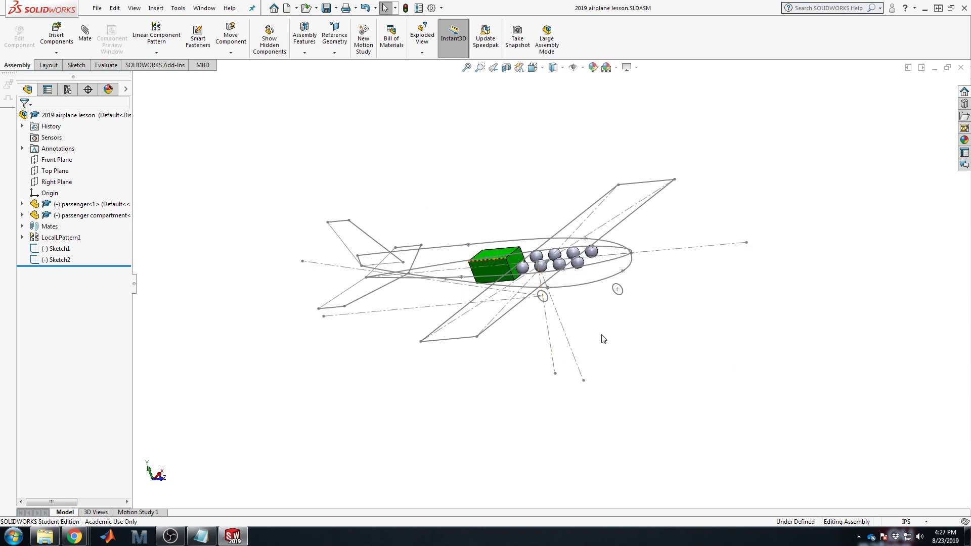
{"action": "middle_click_drag", "start_coordinate": [677, 273], "coordinate": [622, 294]}
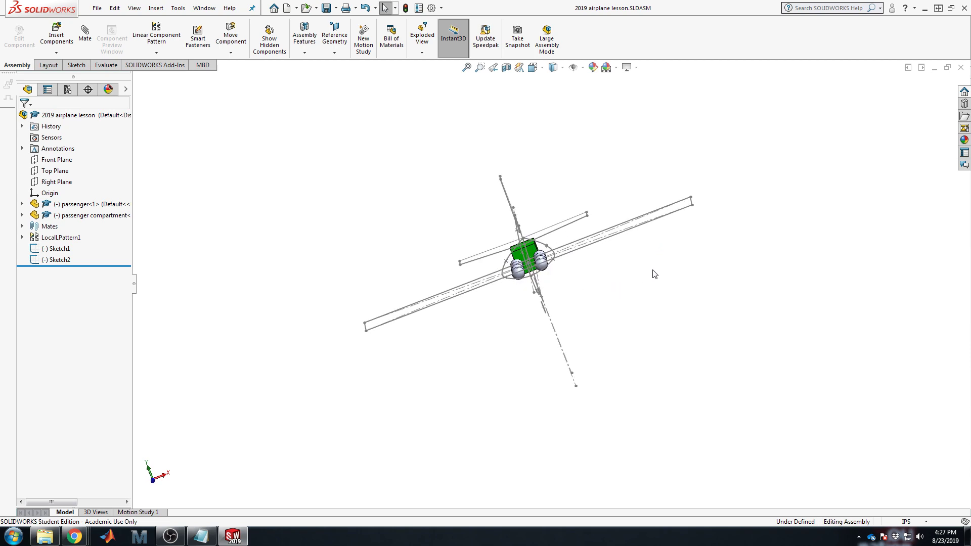
{"action": "middle_click_drag", "start_coordinate": [763, 294], "coordinate": [739, 326]}
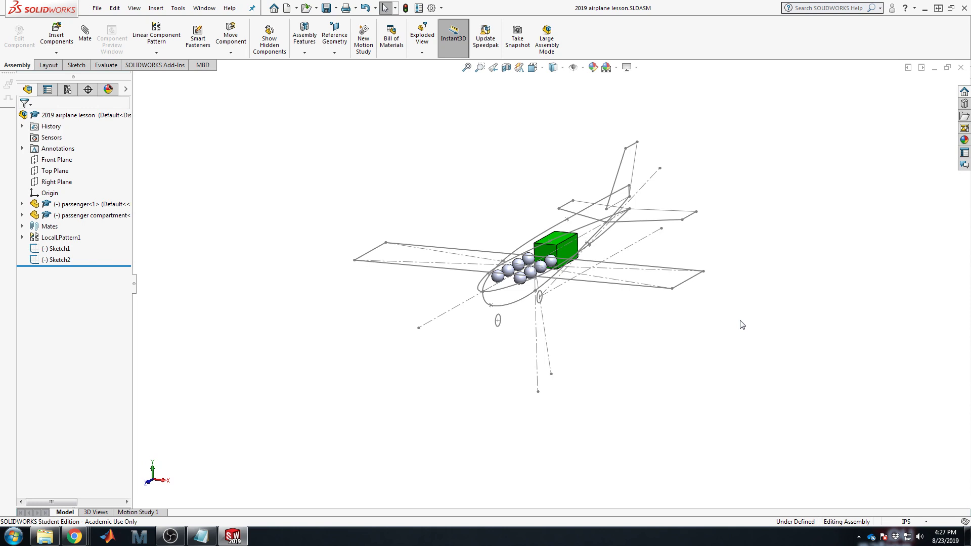
{"action": "scroll", "coordinate": [592, 235], "scroll_direction": "up", "scroll_amount": 2}
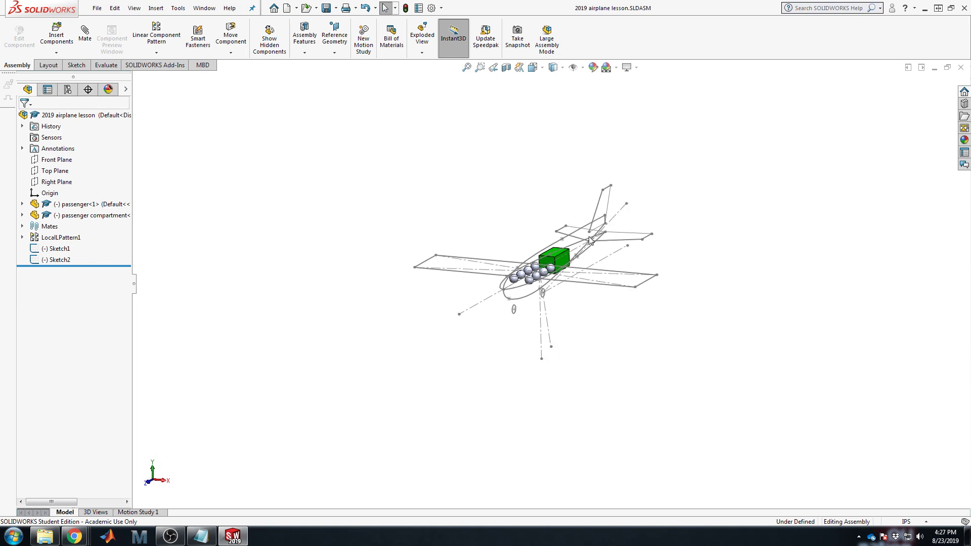
{"action": "scroll", "coordinate": [526, 266], "scroll_direction": "down", "scroll_amount": 5}
{"action": "middle_click_drag", "start_coordinate": [751, 352], "coordinate": [706, 365]}
{"action": "scroll", "coordinate": [541, 381], "scroll_direction": "up", "scroll_amount": 3}
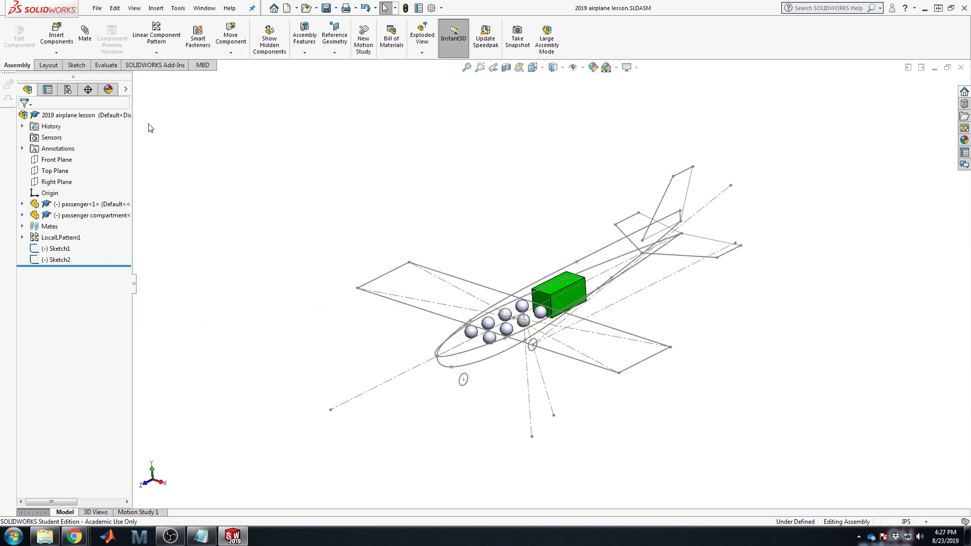
{"action": "left_click", "coordinate": [58, 34]}
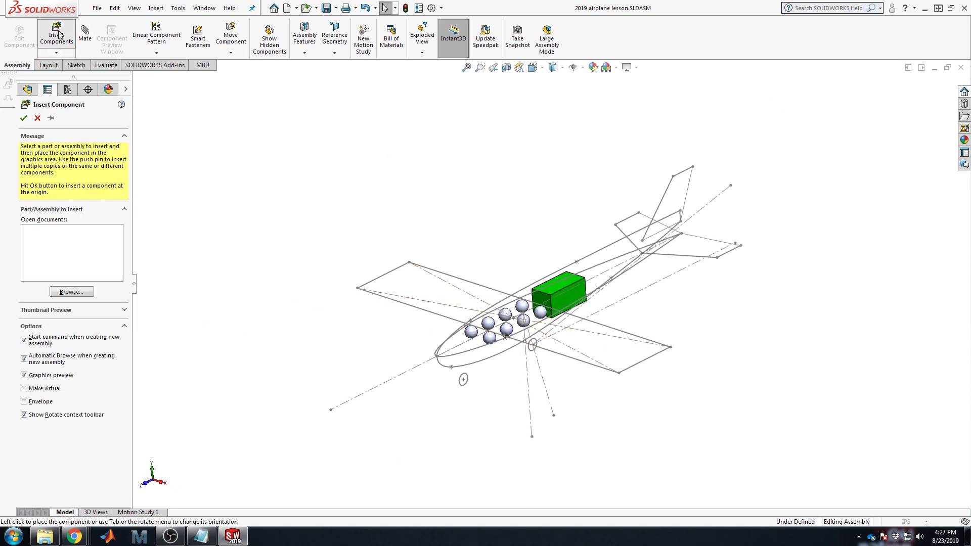
{"action": "left_click", "coordinate": [775, 466]}
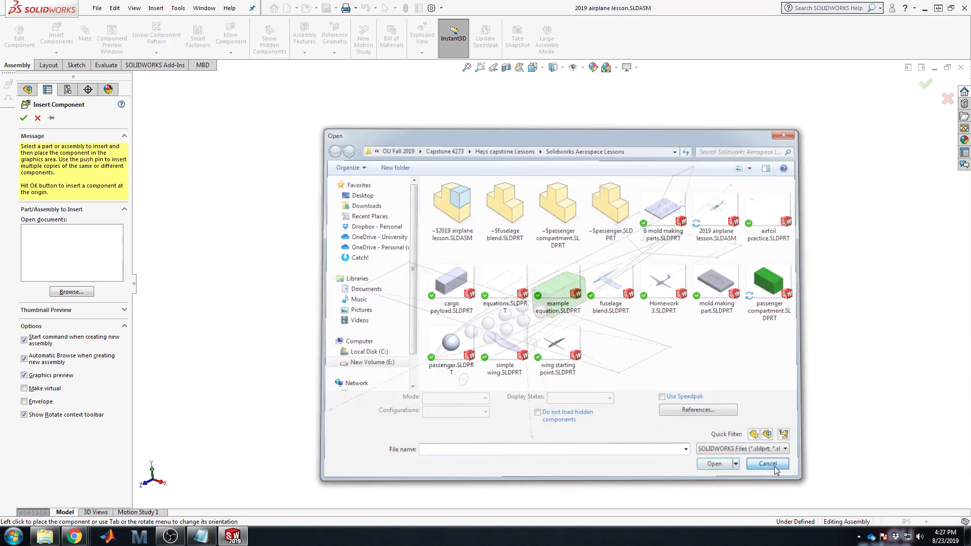
{"action": "left_click", "coordinate": [37, 118]}
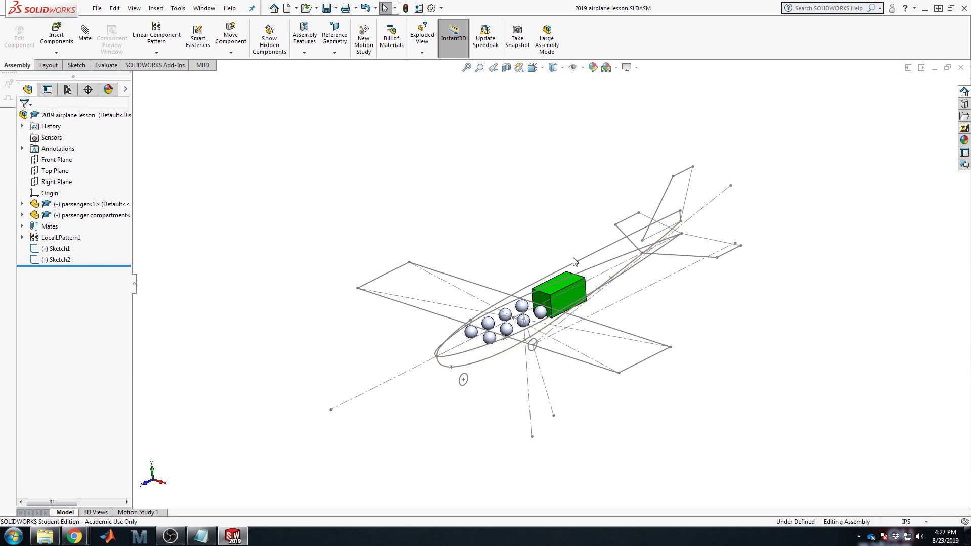
{"action": "scroll", "coordinate": [571, 316], "scroll_direction": "down", "scroll_amount": 2}
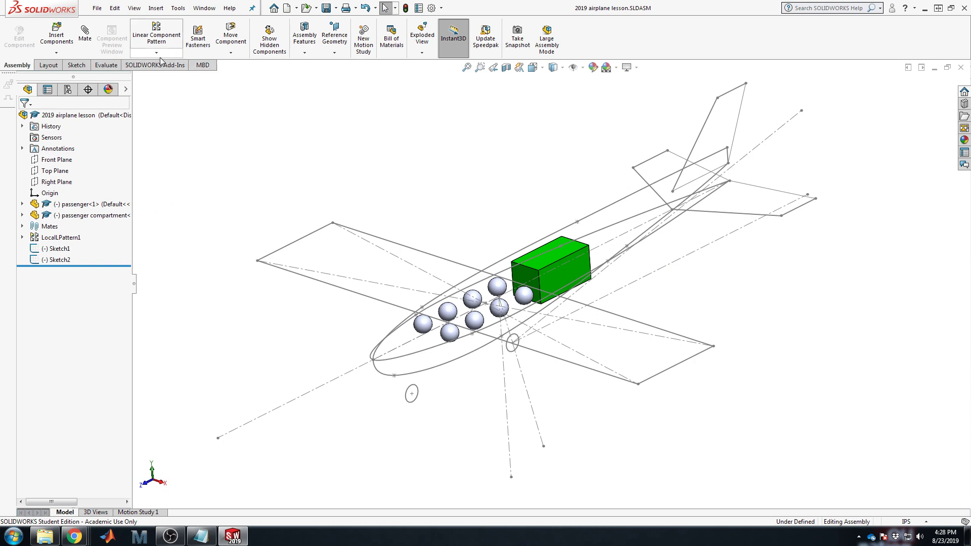
Step: Start a new in-context part with the airplane assembly selected, then cancel its placement
{"action": "left_click", "coordinate": [61, 54]}
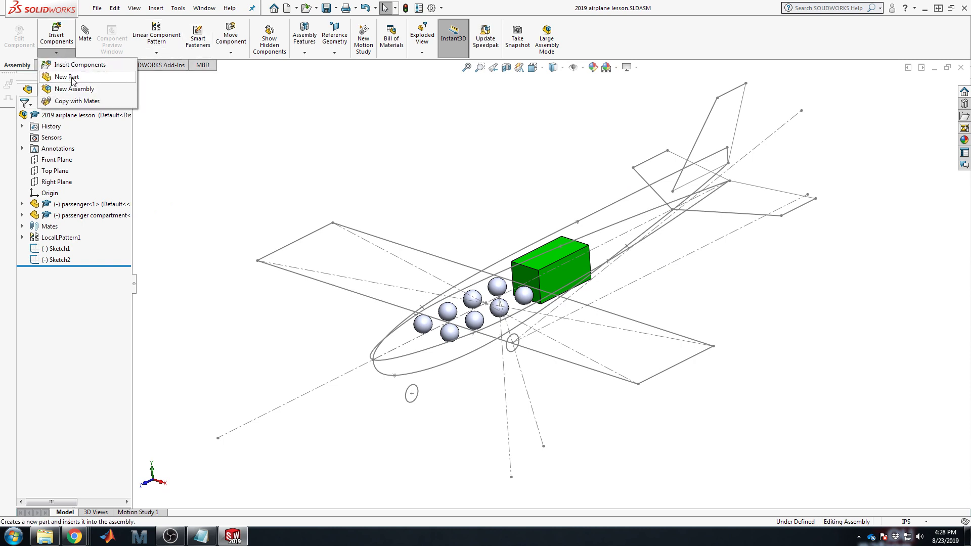
{"action": "left_click", "coordinate": [68, 77]}
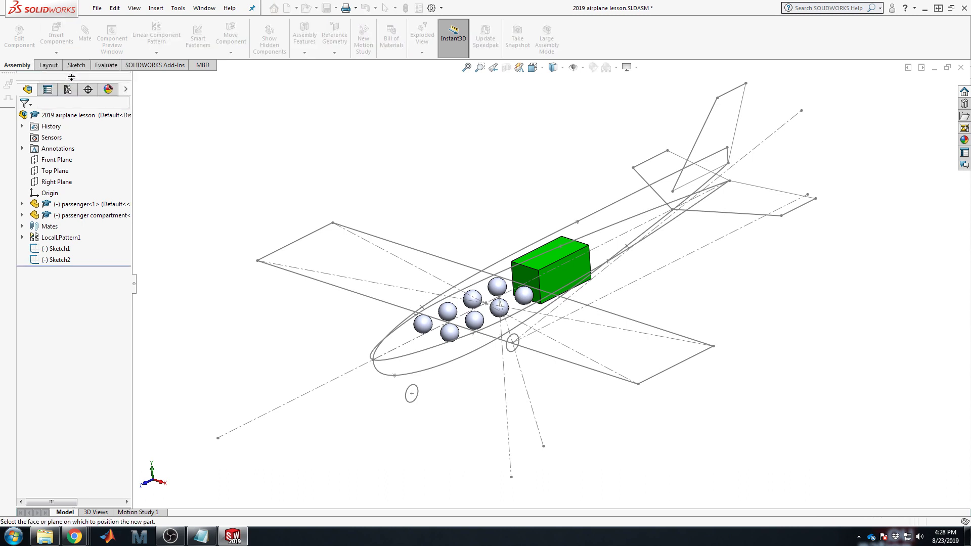
{"action": "left_click", "coordinate": [69, 115]}
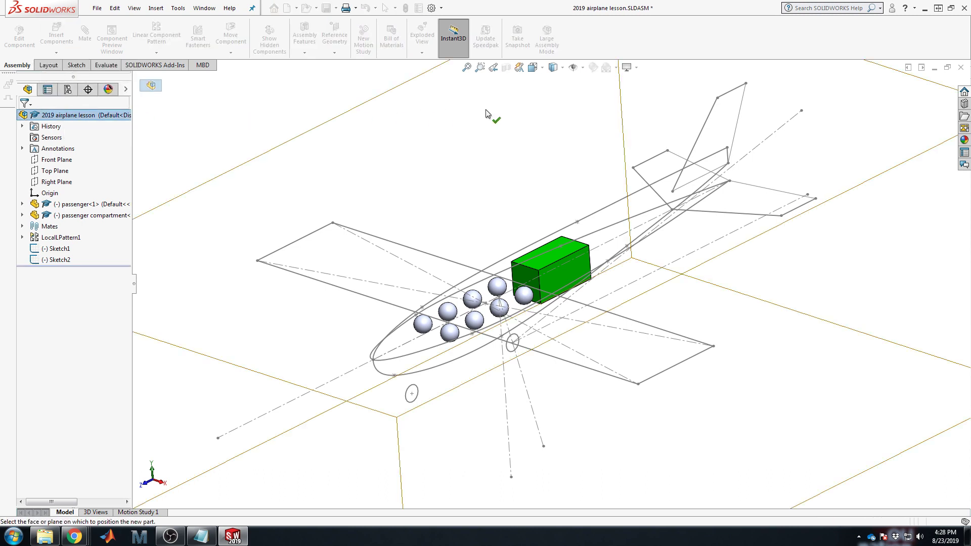
{"action": "key", "text": "f"}
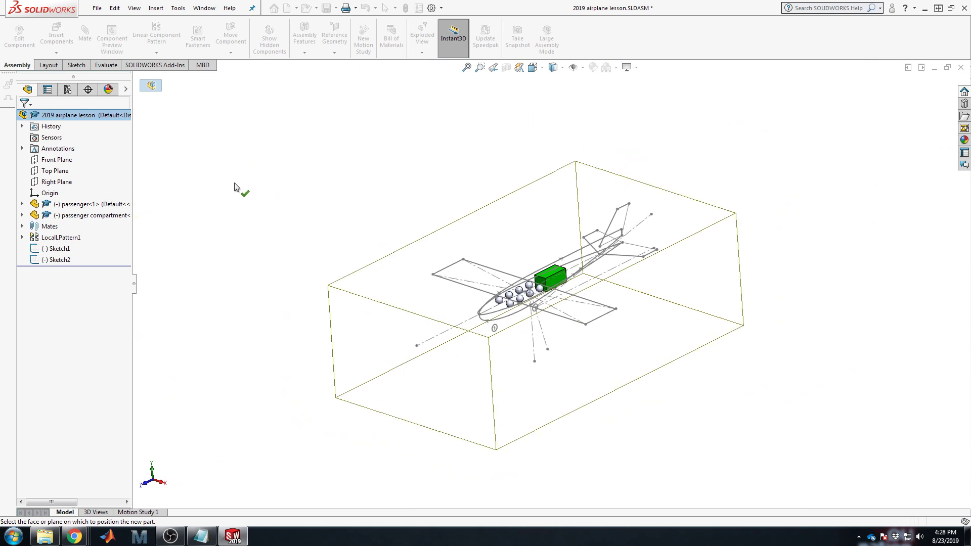
{"action": "left_click", "coordinate": [87, 118]}
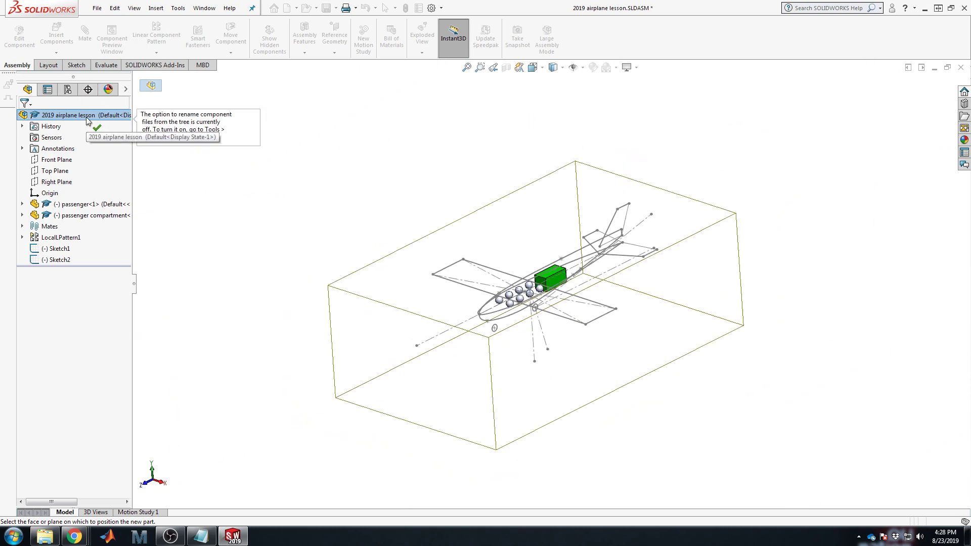
{"action": "double_click", "coordinate": [86, 118]}
{"action": "double_click", "coordinate": [87, 119]}
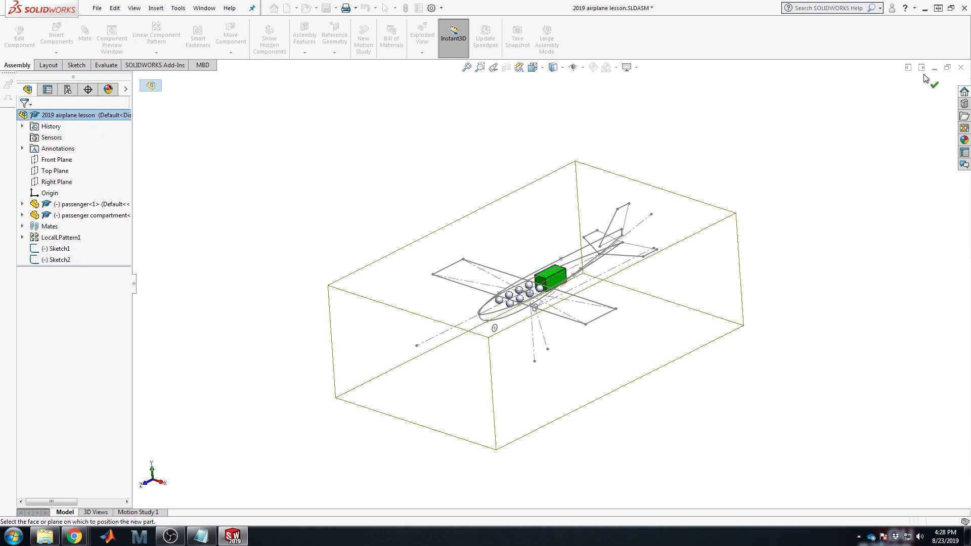
{"action": "left_click", "coordinate": [449, 46]}
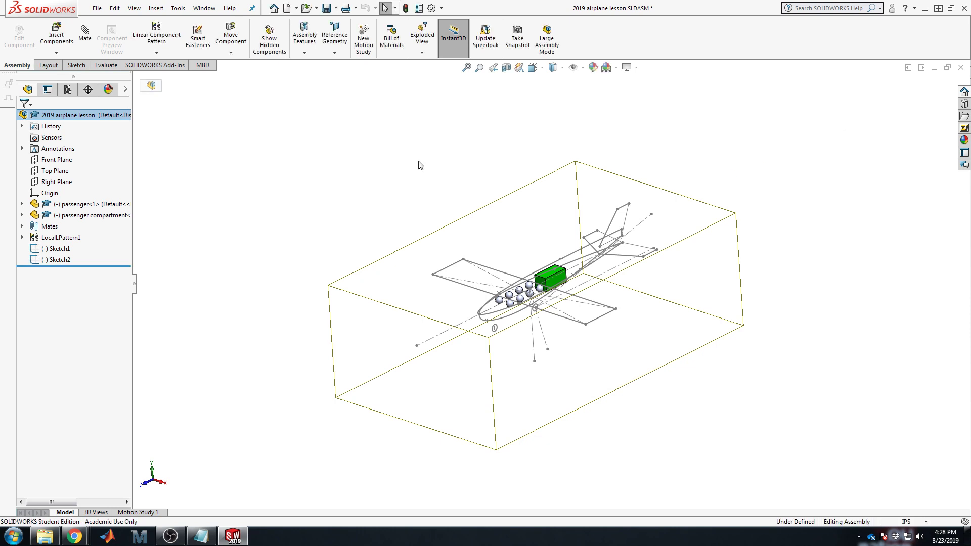
Step: Insert a new part, Part5, placed on the assembly's Front Plane
{"action": "left_click", "coordinate": [52, 161]}
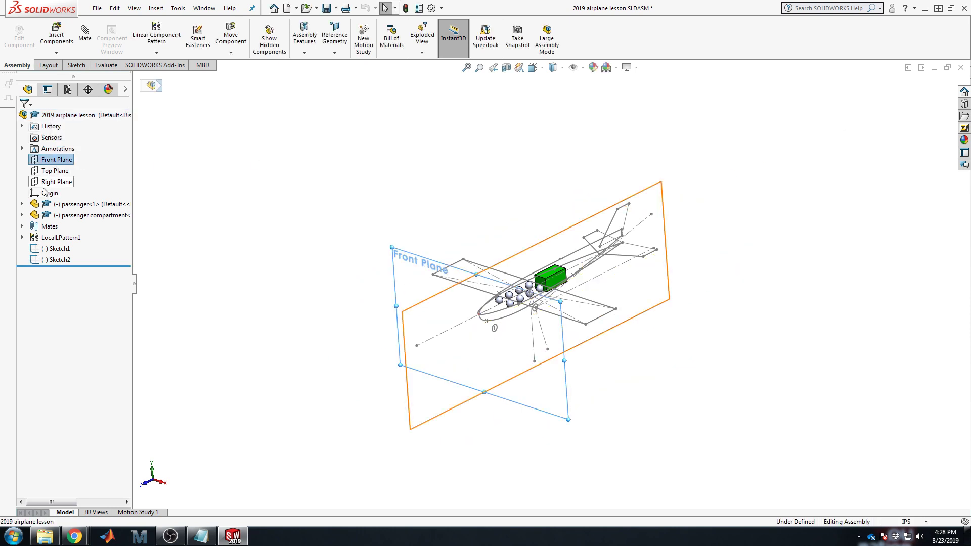
{"action": "left_click", "coordinate": [380, 108]}
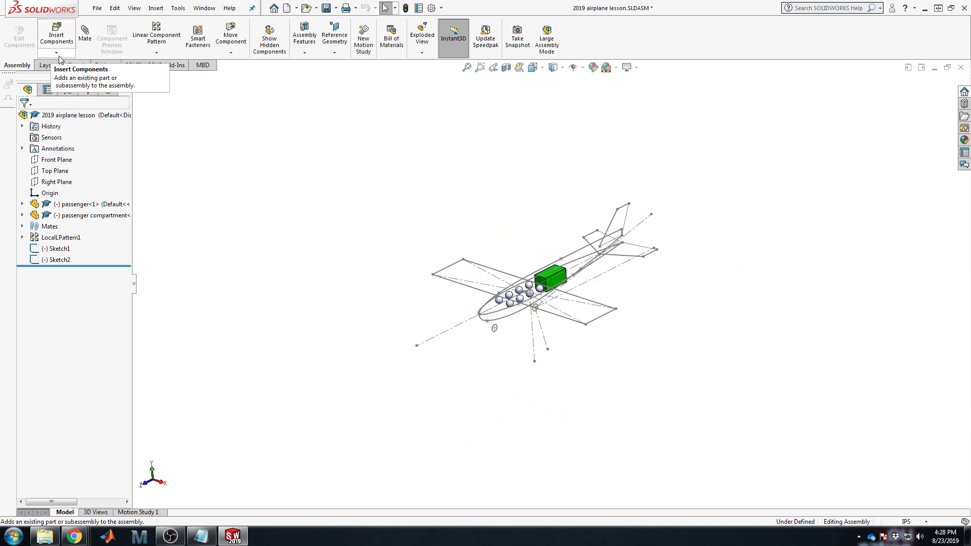
{"action": "left_click", "coordinate": [22, 237]}
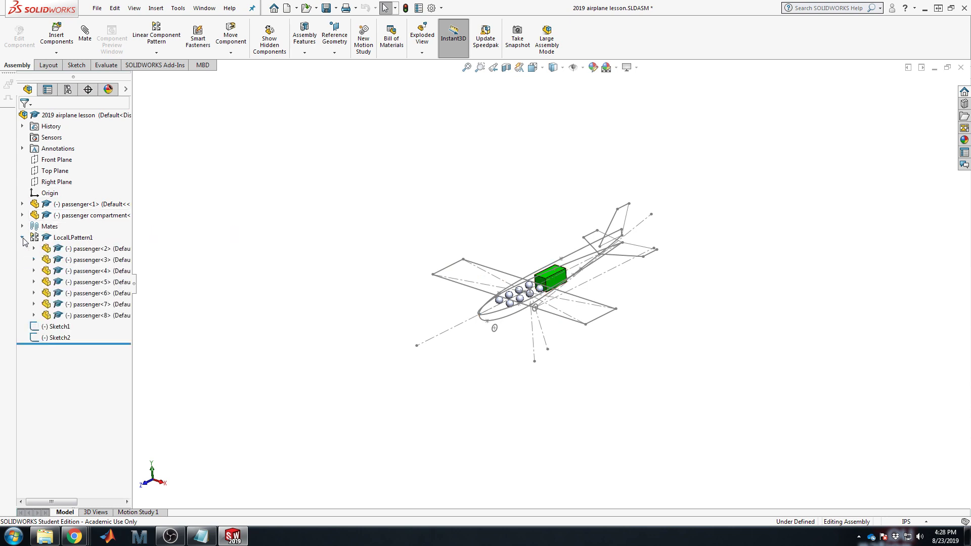
{"action": "left_click", "coordinate": [22, 237]}
{"action": "left_click", "coordinate": [57, 53]}
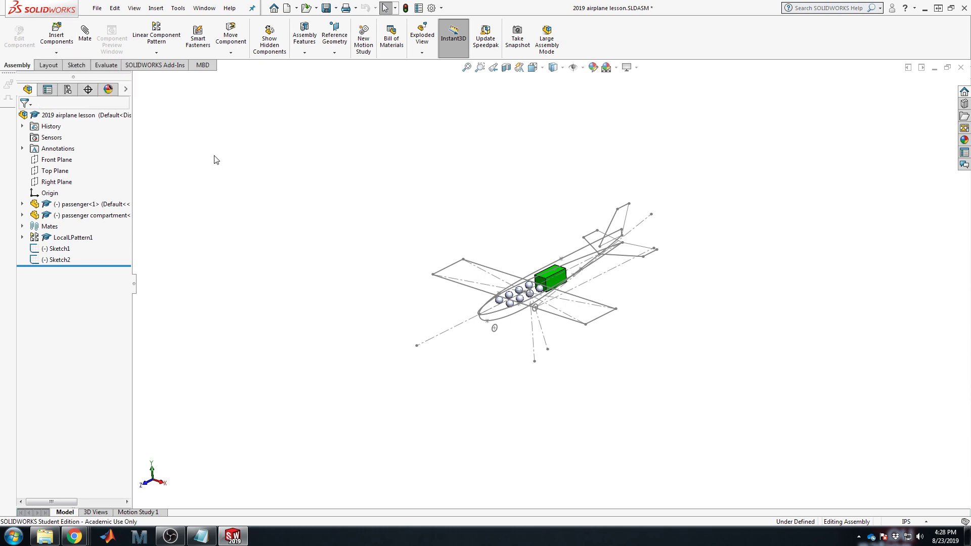
{"action": "left_click", "coordinate": [42, 53]}
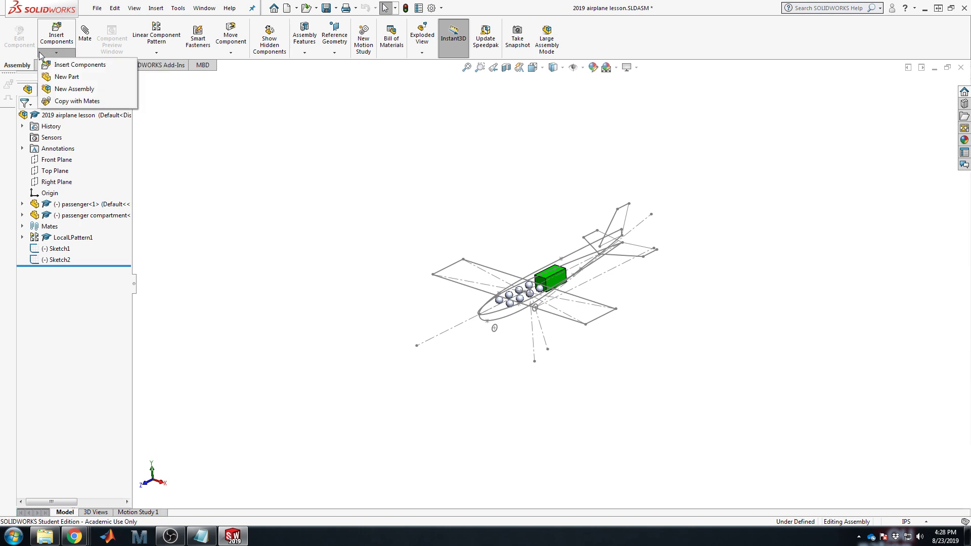
{"action": "left_click", "coordinate": [55, 79]}
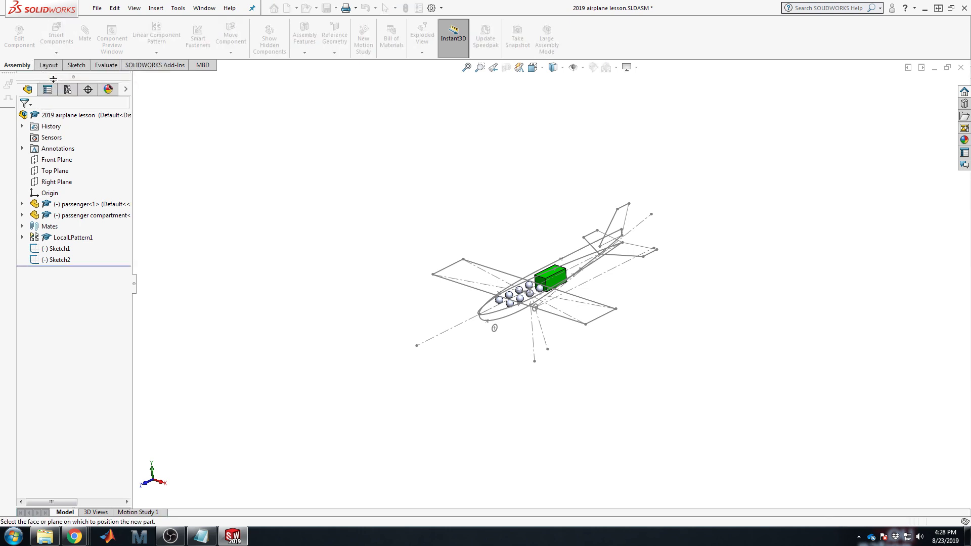
{"action": "left_click", "coordinate": [46, 160]}
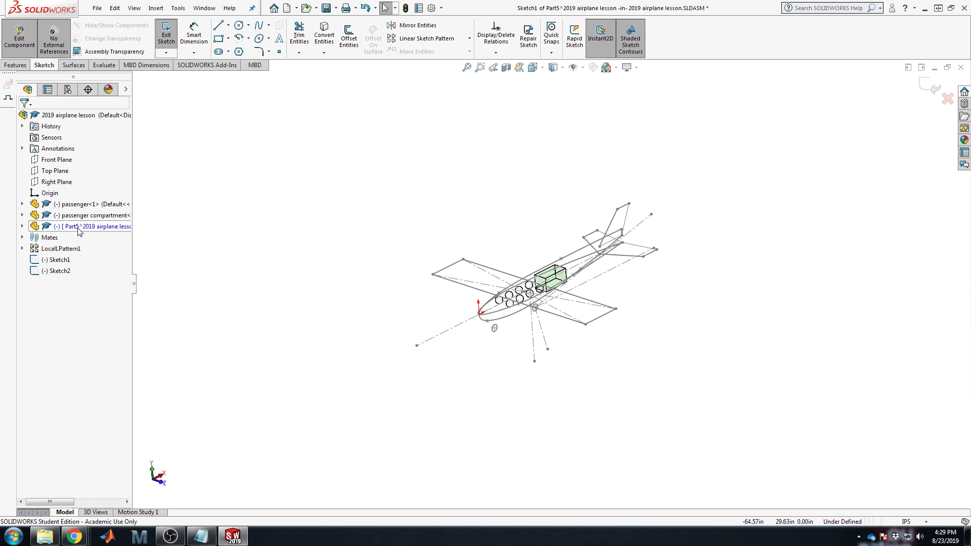
Step: Expand Part5 in the tree and turn on No External References
{"action": "left_click", "coordinate": [22, 226]}
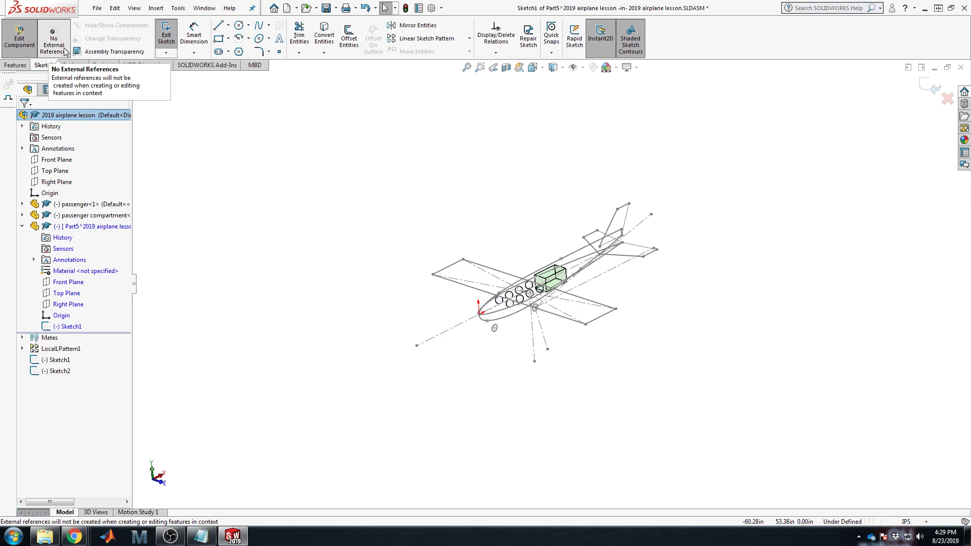
{"action": "scroll", "coordinate": [574, 309], "scroll_direction": "down", "scroll_amount": 5}
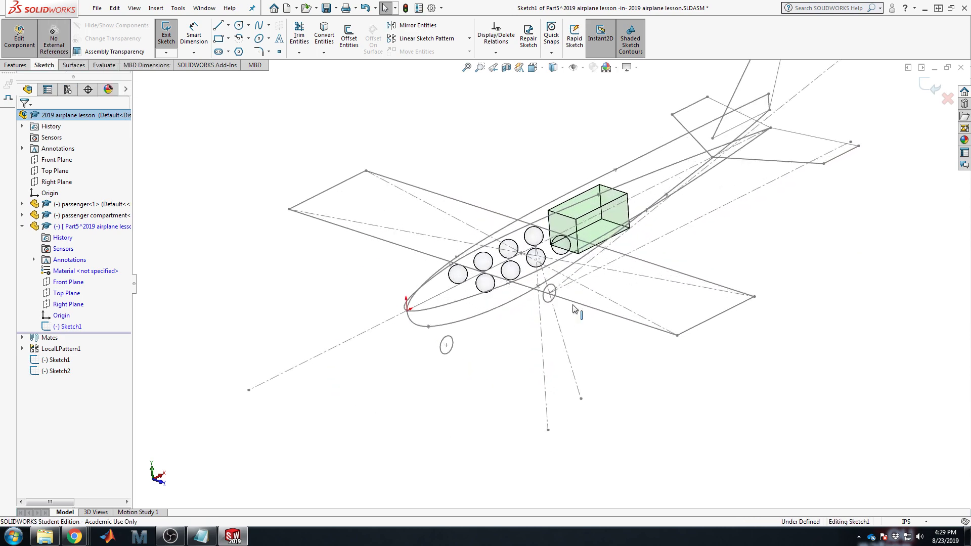
{"action": "middle_click_drag", "start_coordinate": [574, 308], "coordinate": [533, 308]}
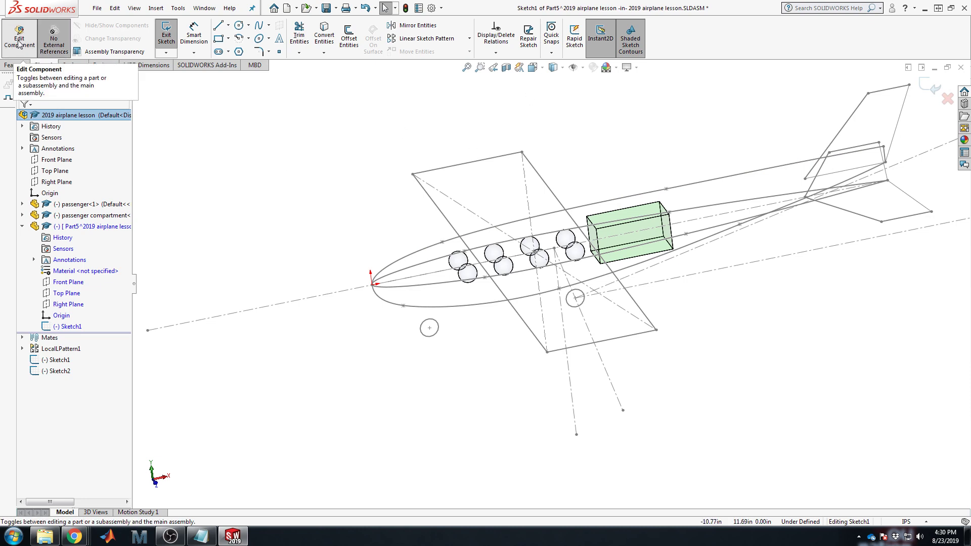
{"action": "left_click", "coordinate": [58, 33]}
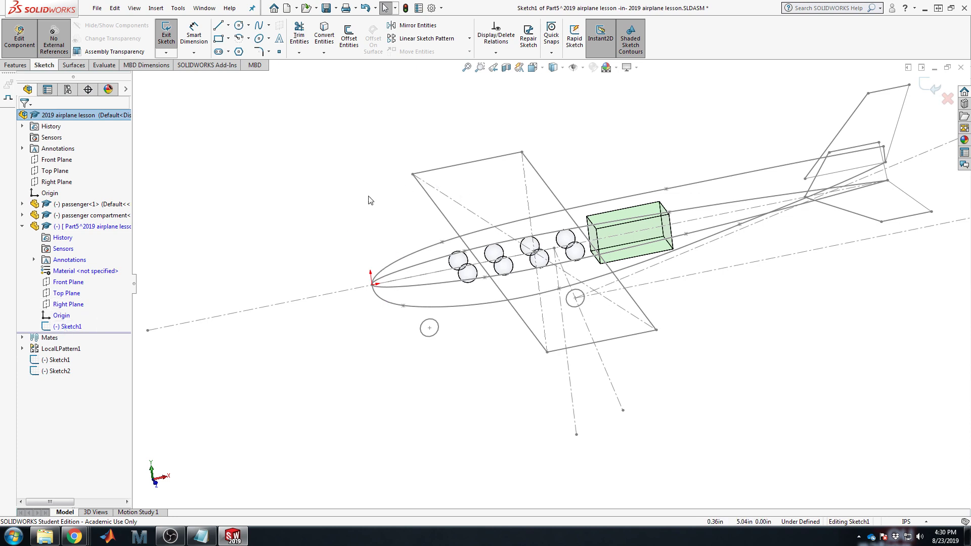
Step: Exit Part5's empty sketch and return to editing the whole assembly
{"action": "left_click", "coordinate": [927, 90]}
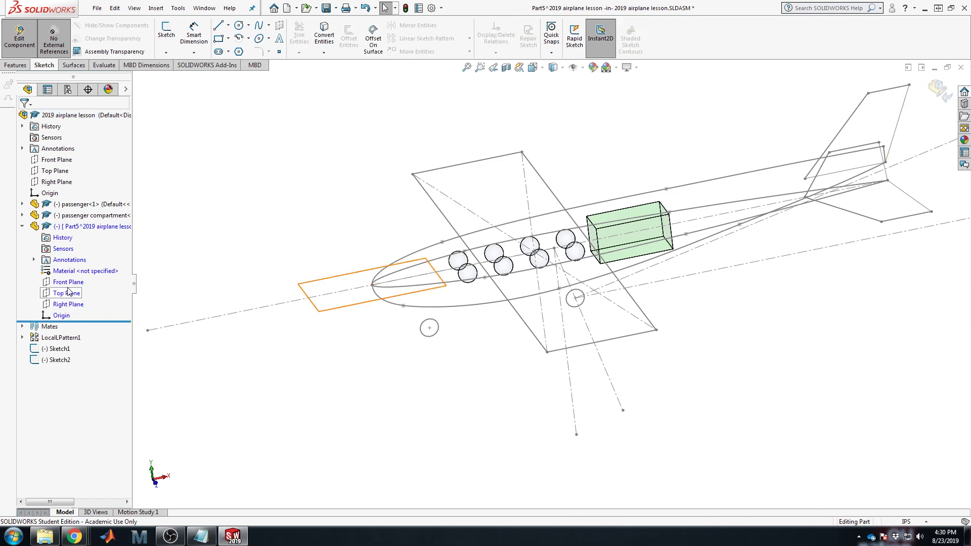
{"action": "scroll", "coordinate": [619, 278], "scroll_direction": "up", "scroll_amount": 4}
{"action": "scroll", "coordinate": [624, 268], "scroll_direction": "down", "scroll_amount": 2}
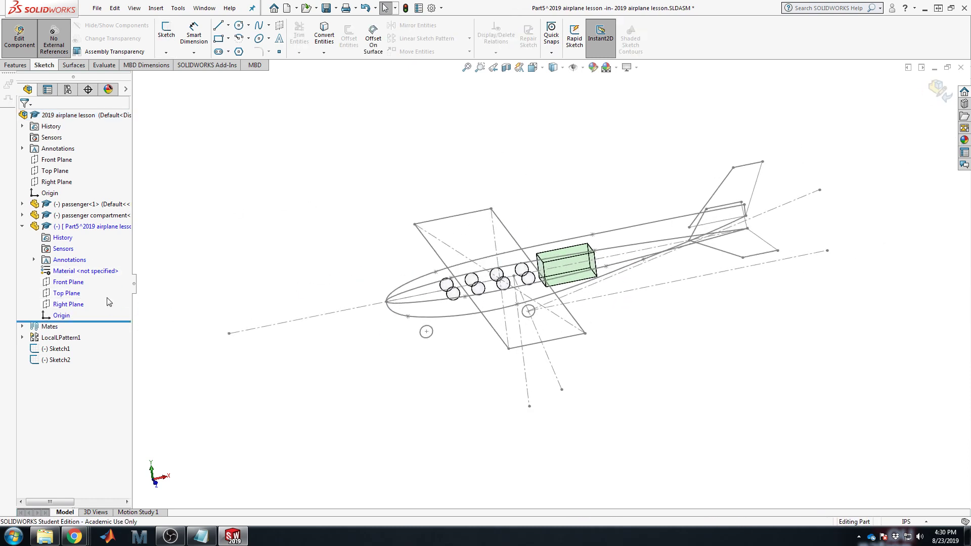
{"action": "left_click", "coordinate": [79, 285]}
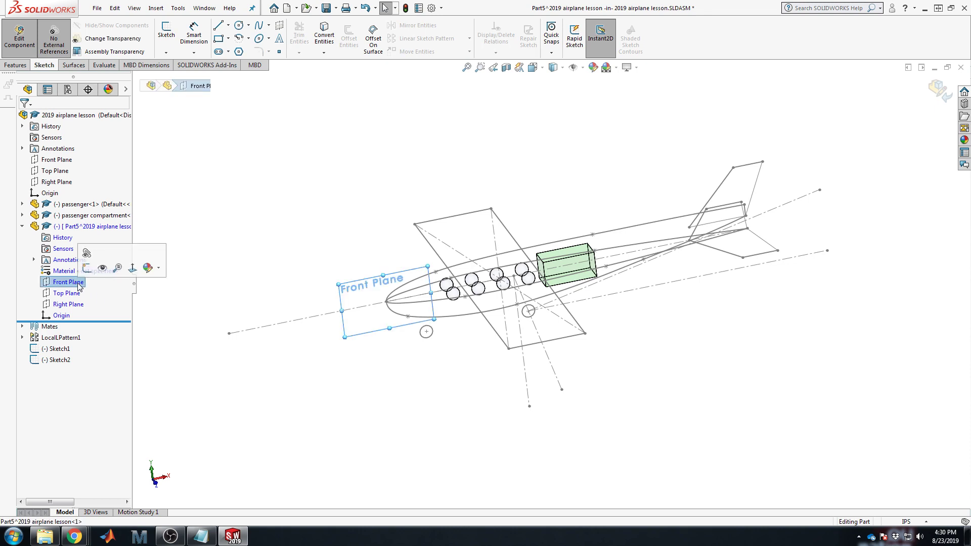
{"action": "right_click", "coordinate": [85, 227]}
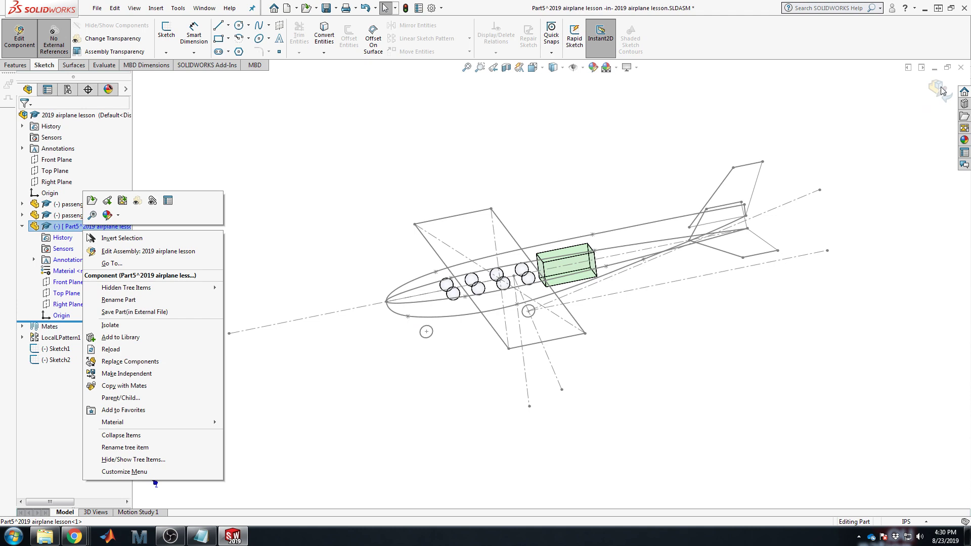
{"action": "left_click", "coordinate": [148, 252]}
Step: Delete the Part5 component and confirm its removal
{"action": "right_click", "coordinate": [86, 226]}
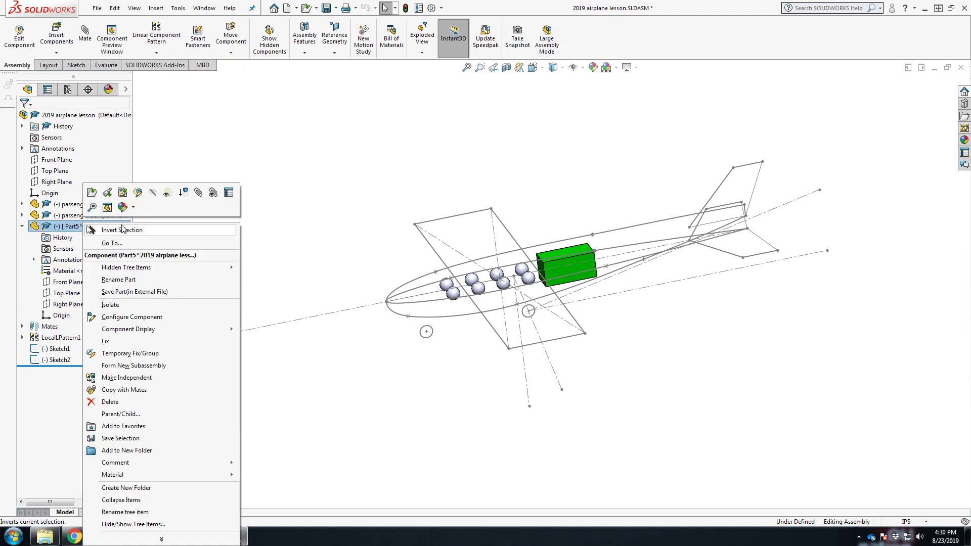
{"action": "left_click", "coordinate": [110, 402]}
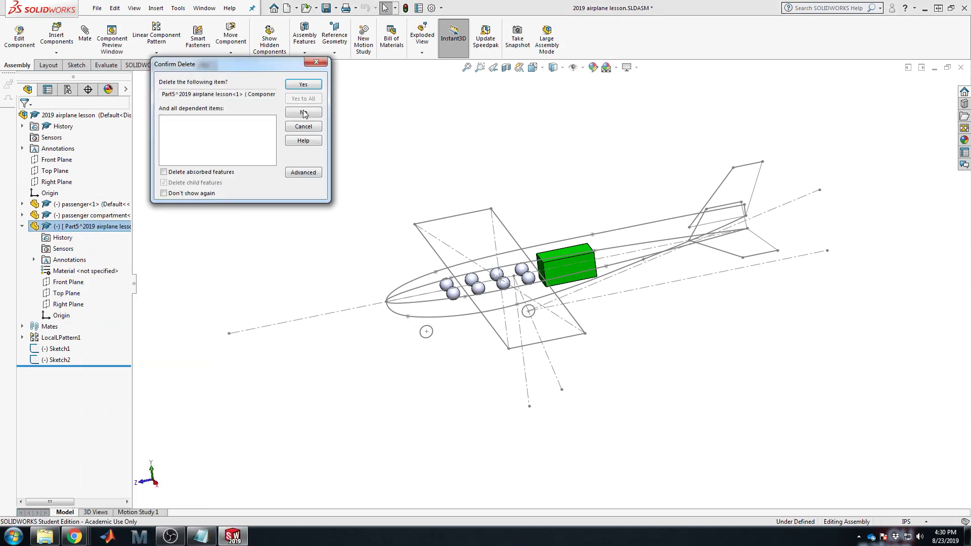
{"action": "left_click", "coordinate": [303, 85]}
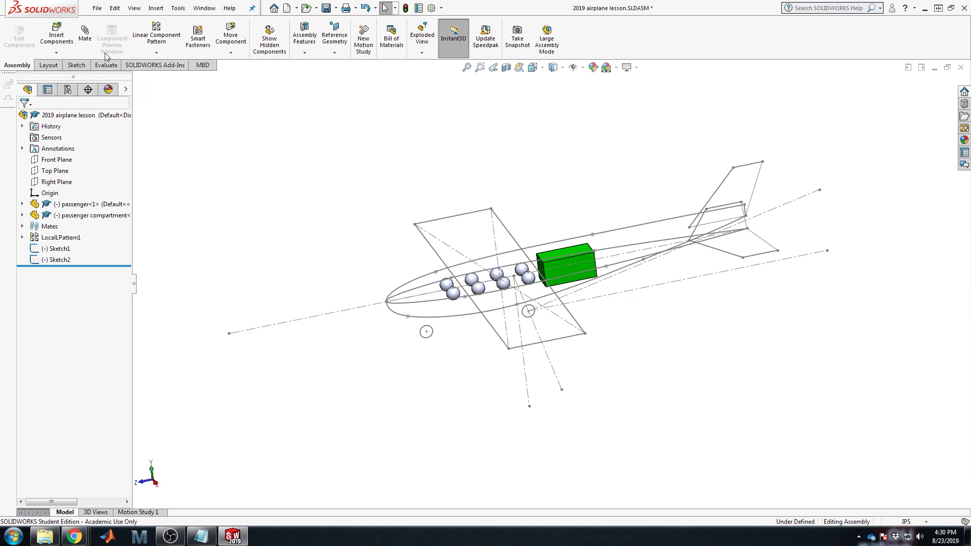
Step: Insert a new in-context part, Part6, placed on the assembly's Front Plane
{"action": "left_click", "coordinate": [56, 52]}
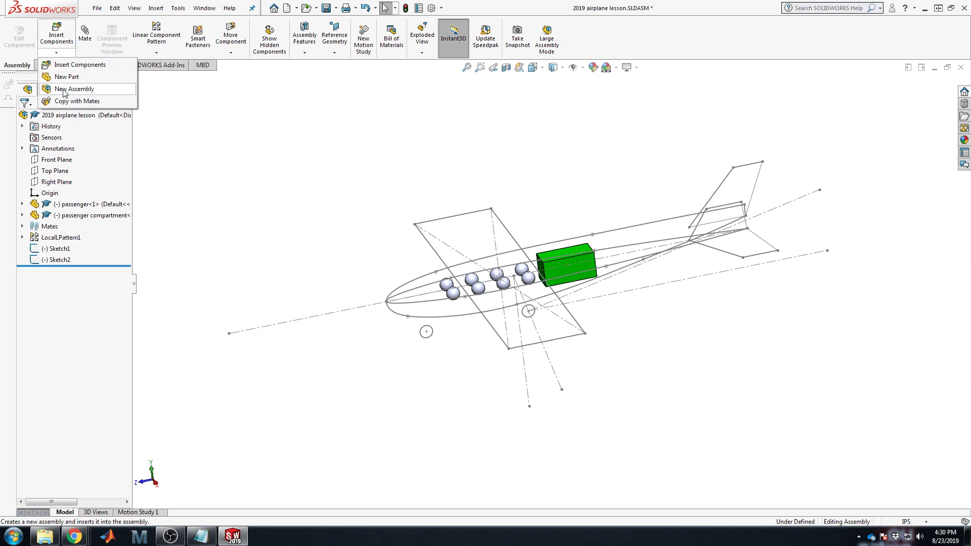
{"action": "left_click", "coordinate": [66, 76]}
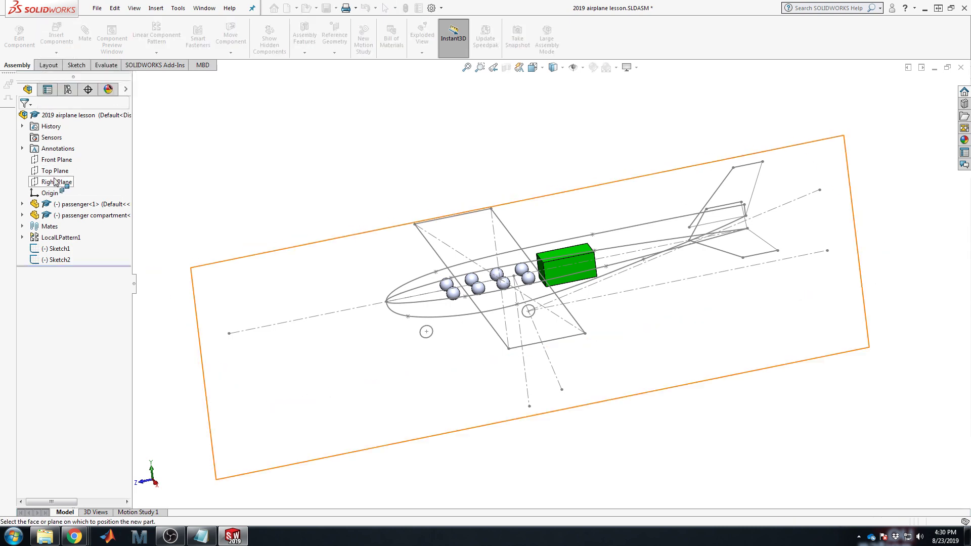
{"action": "left_click", "coordinate": [51, 161]}
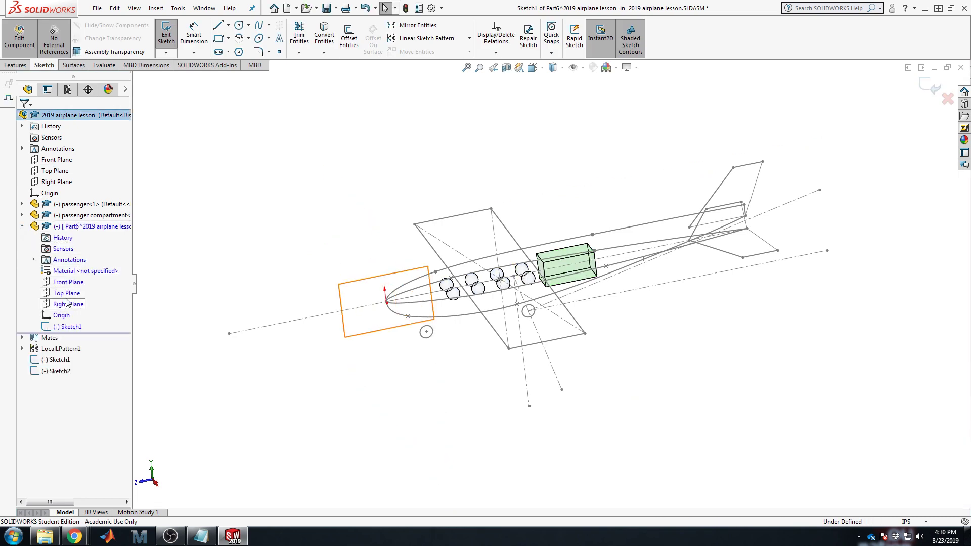
{"action": "left_click", "coordinate": [66, 282]}
{"action": "left_click", "coordinate": [66, 293]}
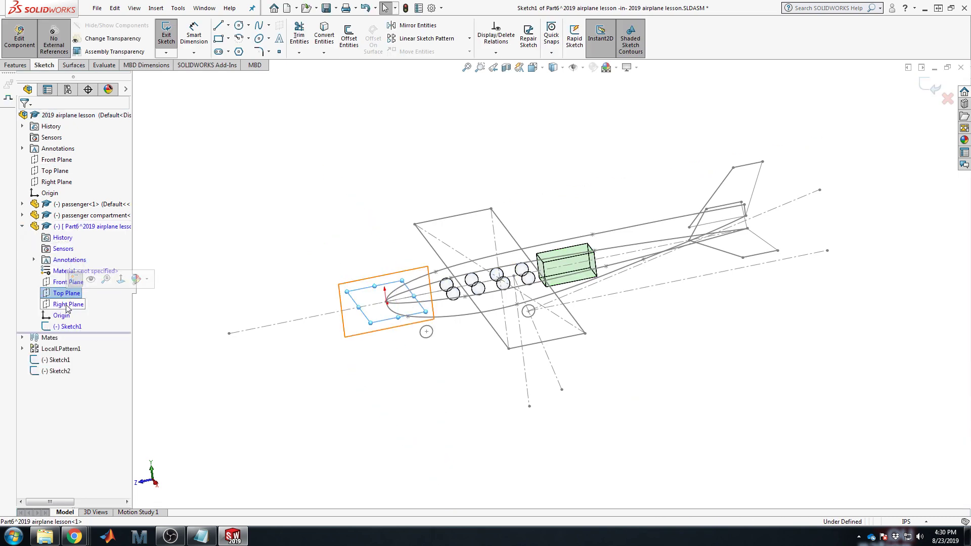
{"action": "left_click", "coordinate": [68, 305]}
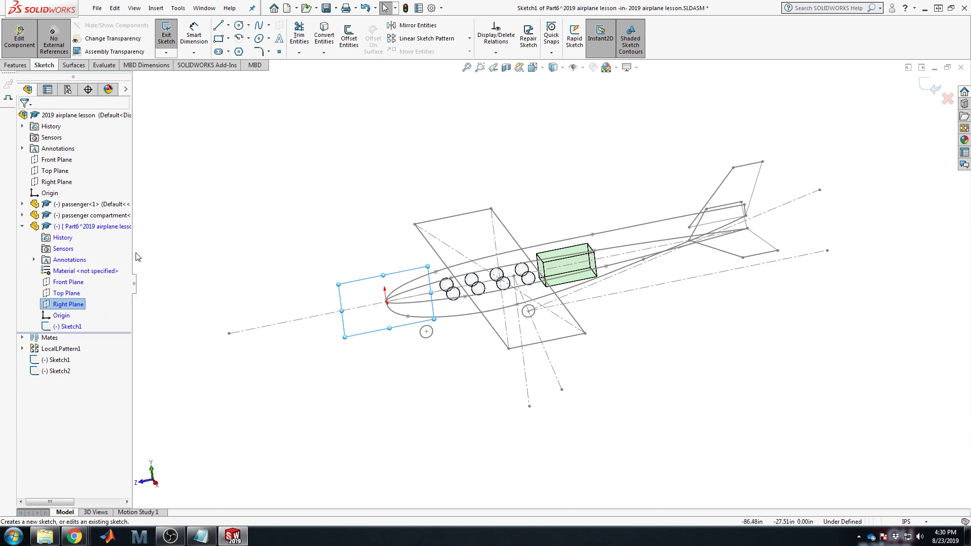
{"action": "left_click", "coordinate": [303, 153]}
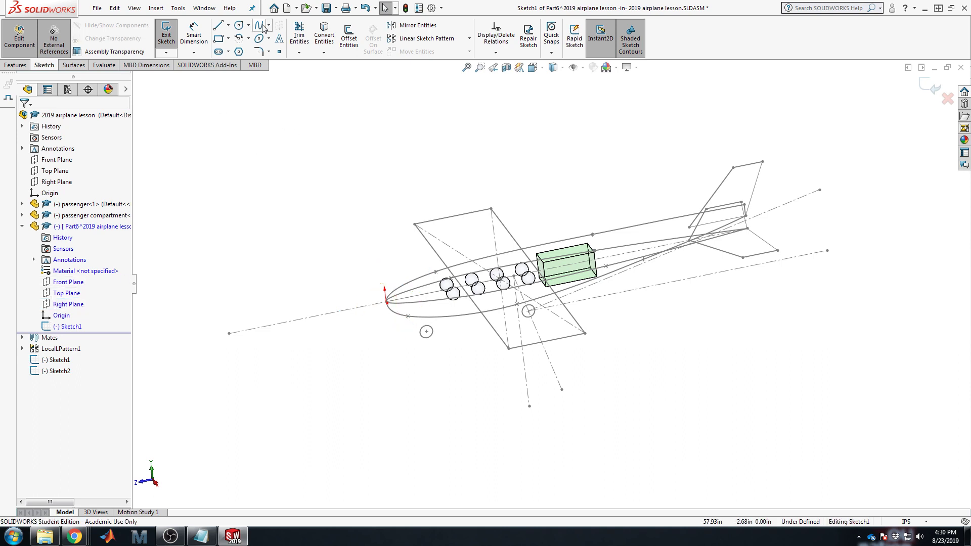
Step: Exit Part6's empty sketch and show the Features tools
{"action": "left_click", "coordinate": [933, 87]}
{"action": "left_click", "coordinate": [17, 65]}
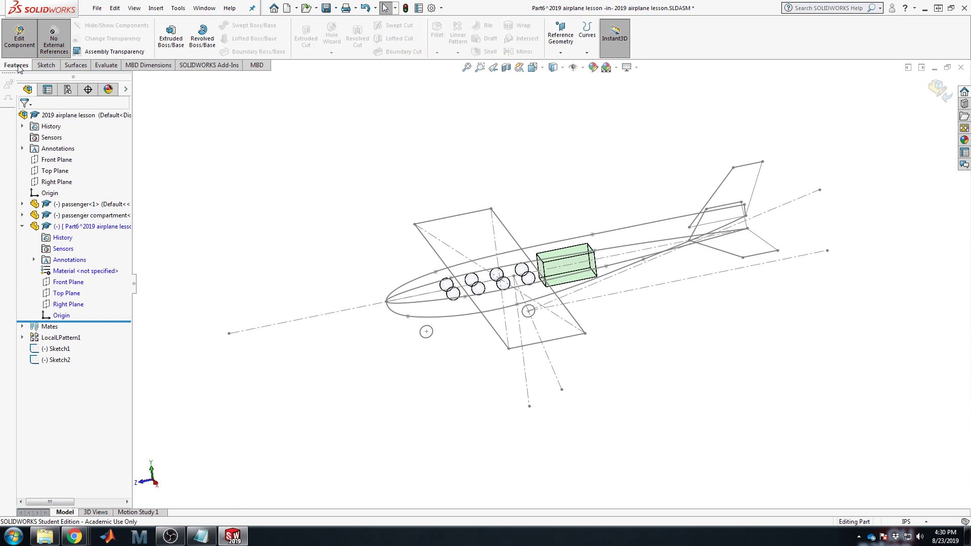
{"action": "left_click", "coordinate": [565, 44]}
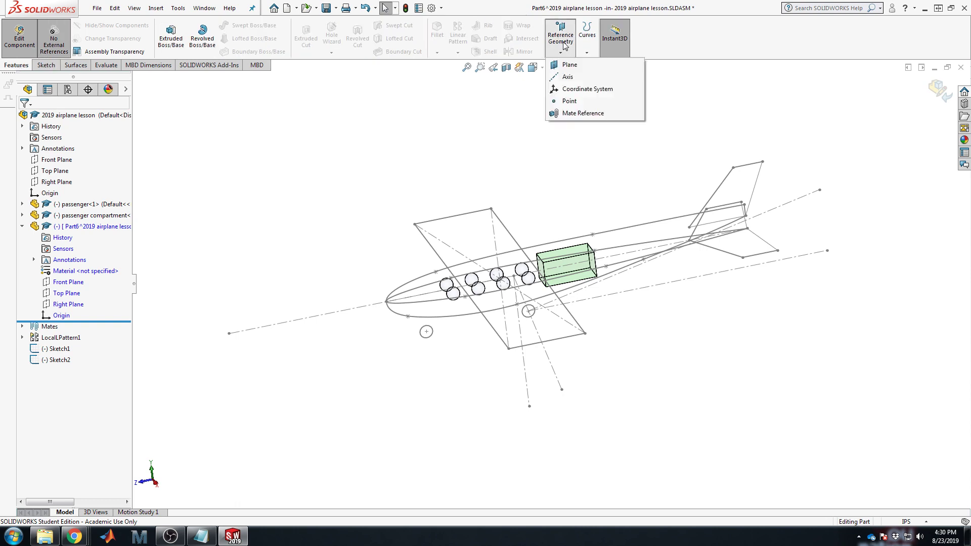
Step: Start a reference plane on Part6's Front Plane with a flipped offset near 5.50in
{"action": "left_click", "coordinate": [570, 66]}
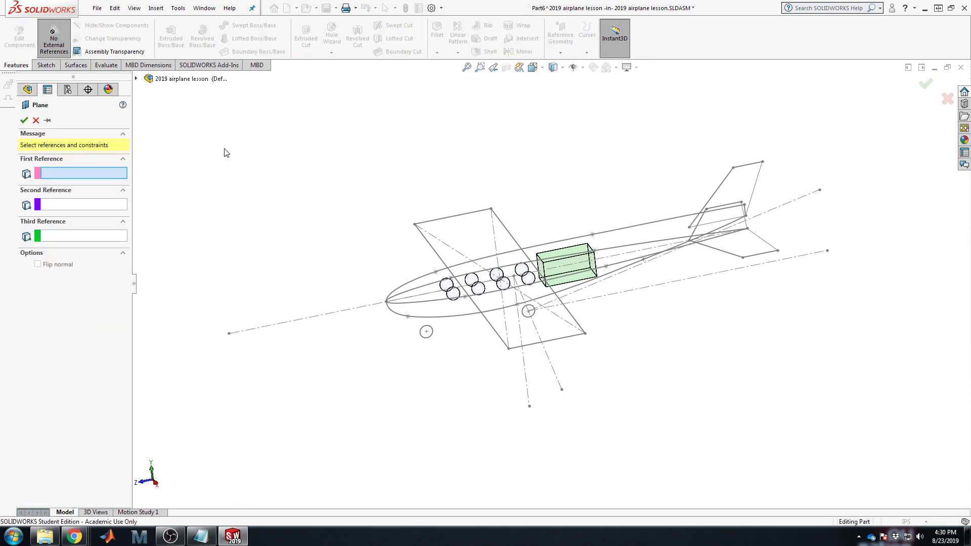
{"action": "left_click", "coordinate": [137, 78]}
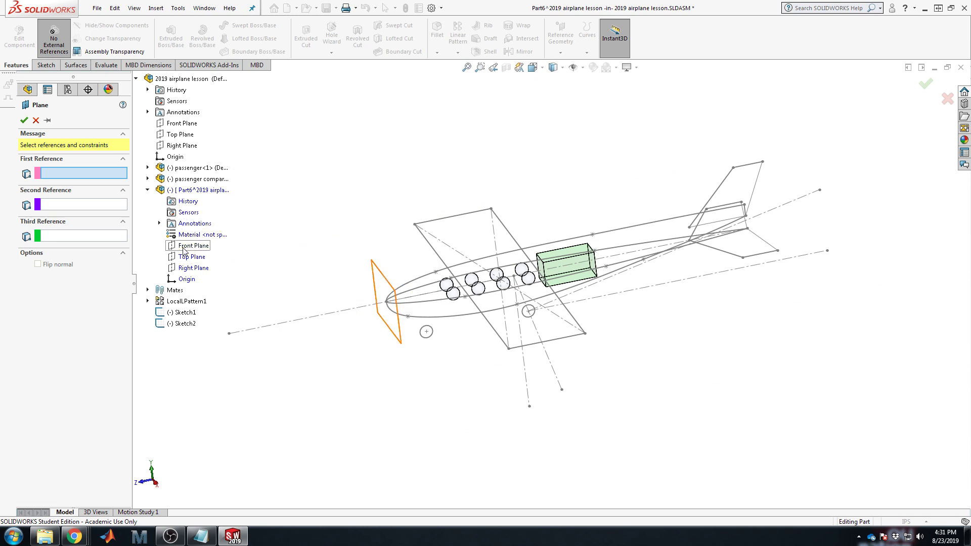
{"action": "left_click", "coordinate": [184, 248]}
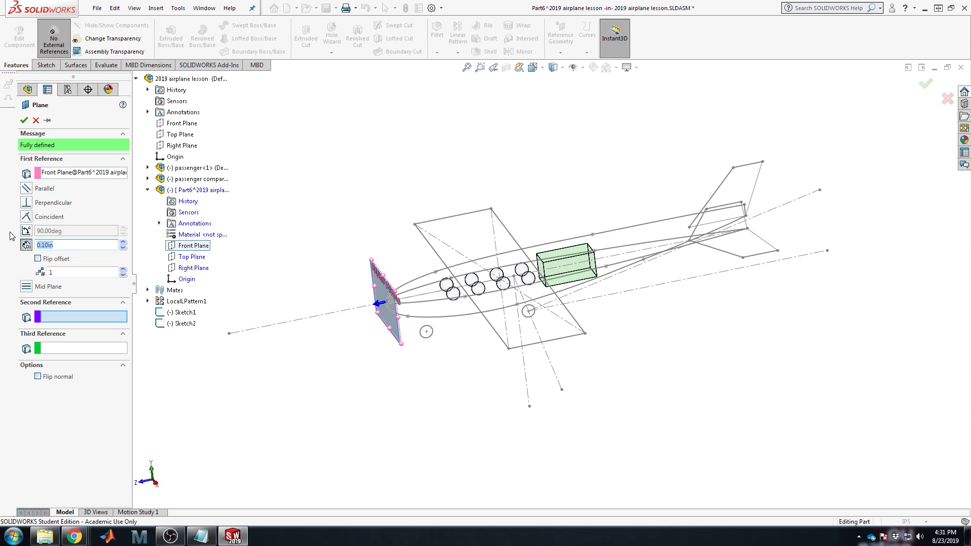
{"action": "type", "text": "6"}
{"action": "left_click", "coordinate": [76, 273]}
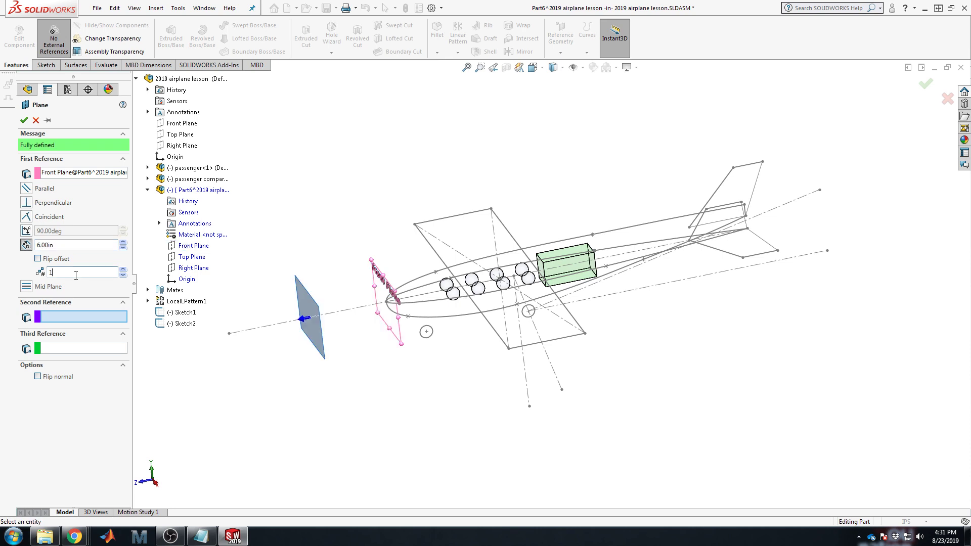
{"action": "left_click", "coordinate": [38, 258]}
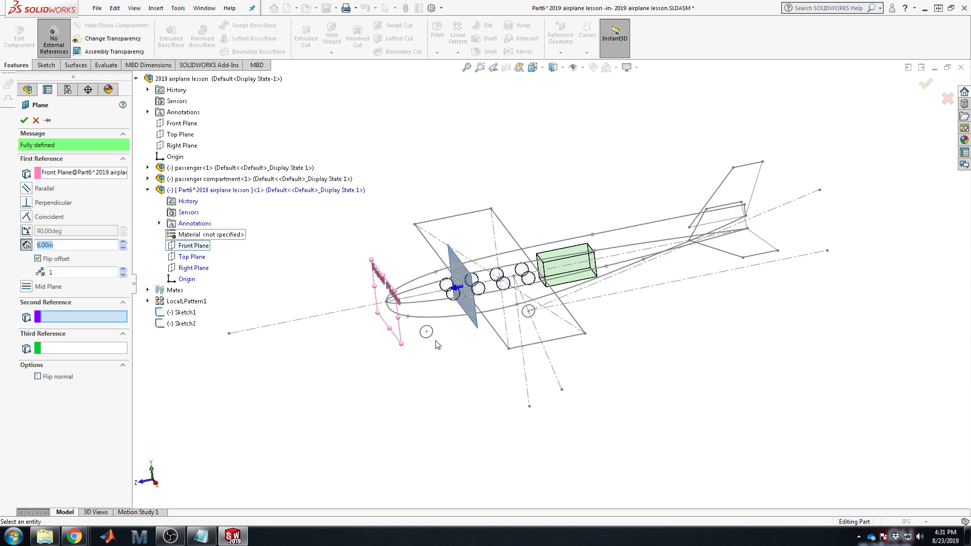
{"action": "middle_click_drag", "start_coordinate": [436, 344], "coordinate": [413, 311]}
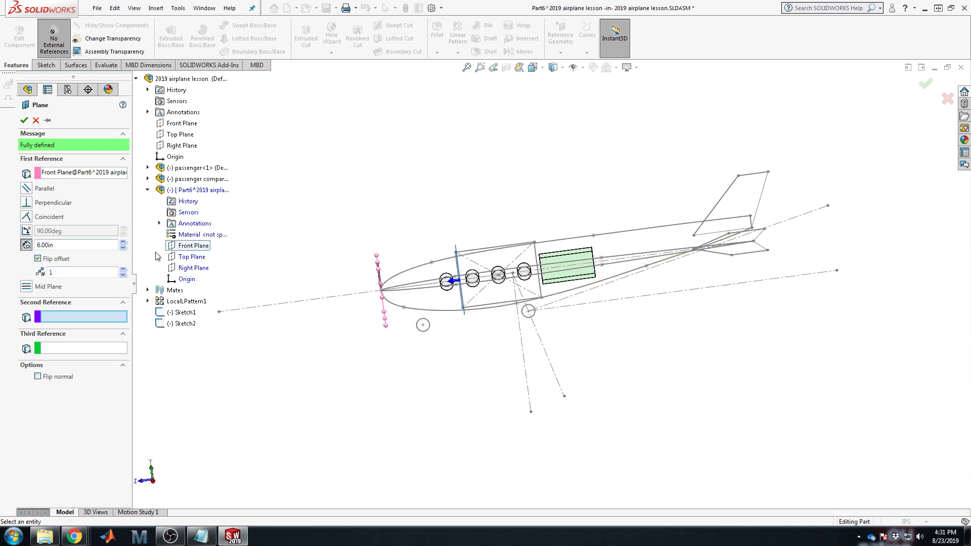
{"action": "left_click", "coordinate": [123, 247]}
{"action": "left_click", "coordinate": [123, 248]}
{"action": "left_click", "coordinate": [122, 248]}
{"action": "left_click", "coordinate": [123, 248]}
{"action": "left_click", "coordinate": [123, 248]}
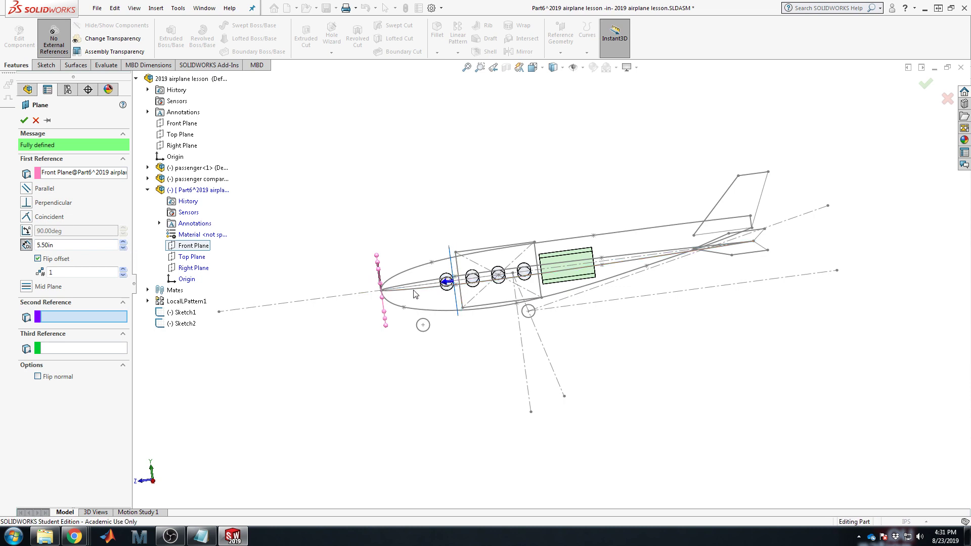
Step: Try the fuselage centre line as a second reference, then remove it, offset 5in
{"action": "left_click", "coordinate": [438, 283]}
{"action": "scroll", "coordinate": [438, 283], "scroll_direction": "down", "scroll_amount": 5}
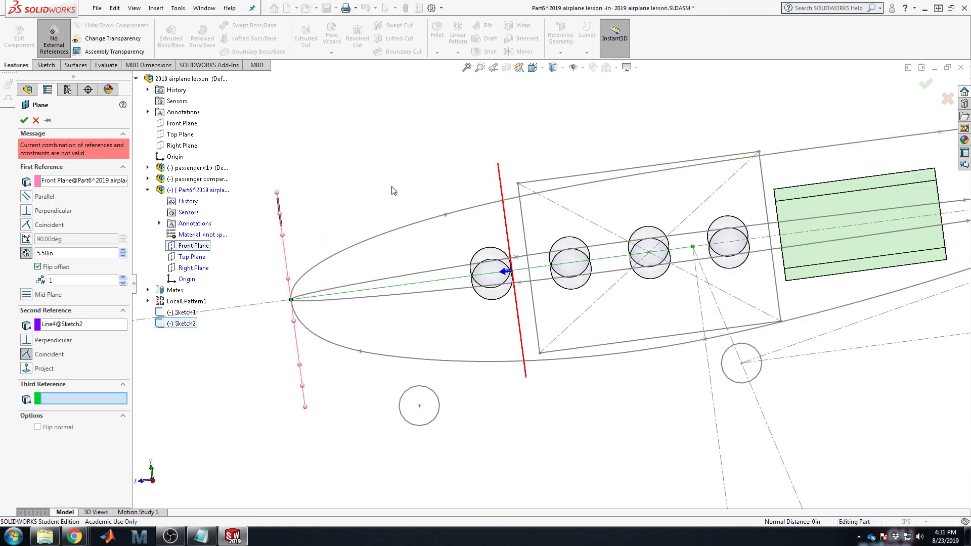
{"action": "double_click", "coordinate": [69, 253]}
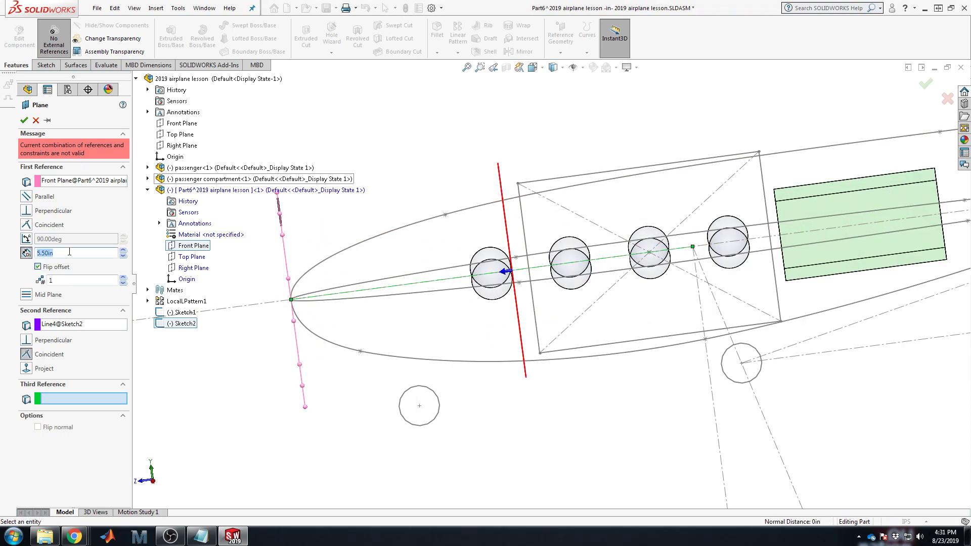
{"action": "type", "text": "5"}
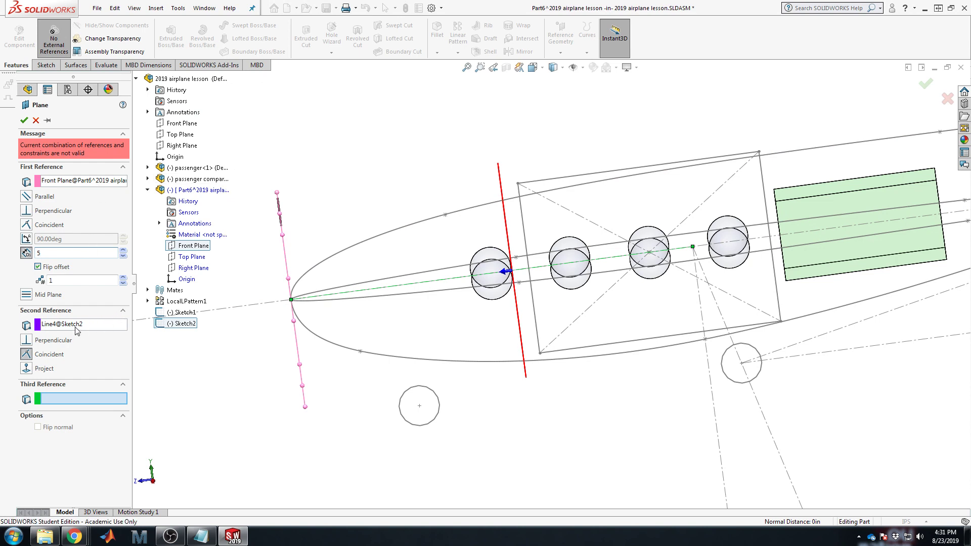
{"action": "left_click", "coordinate": [56, 328]}
{"action": "key", "text": "Delete"}
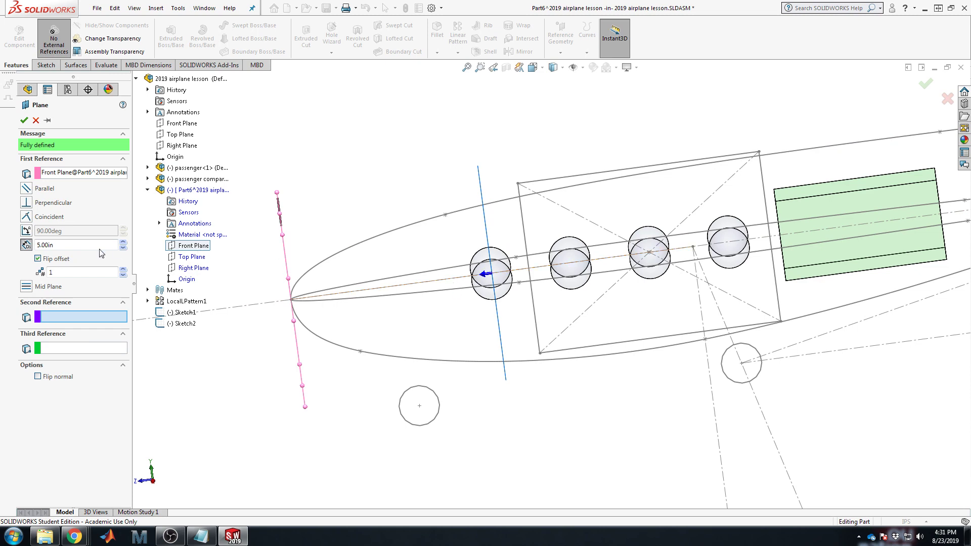
Step: Settle the offset at 5.00in after trying 4.50in, and create Plane1
{"action": "left_click_drag", "start_coordinate": [72, 247], "coordinate": [13, 252]}
{"action": "scroll", "coordinate": [524, 262], "scroll_direction": "up", "scroll_amount": 4}
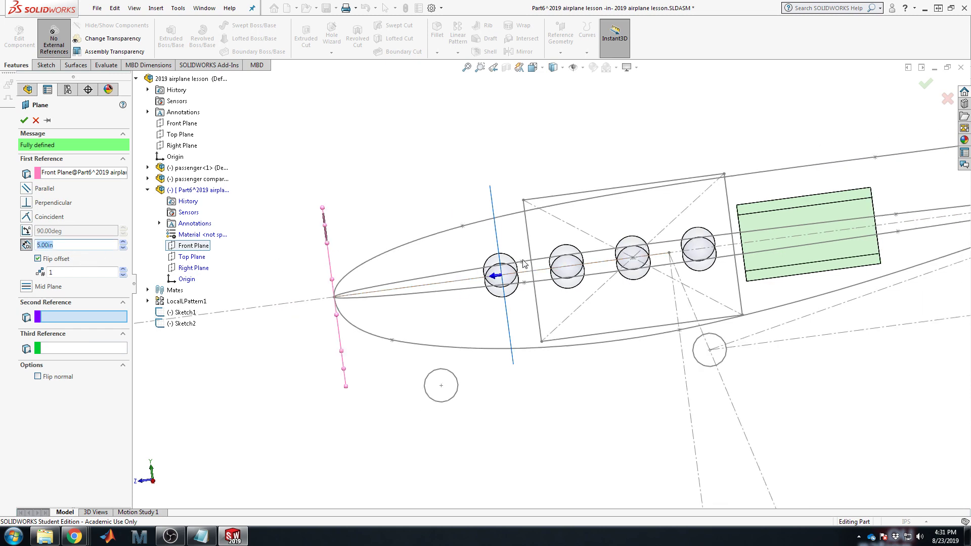
{"action": "middle_click_drag", "start_coordinate": [512, 258], "coordinate": [554, 274]}
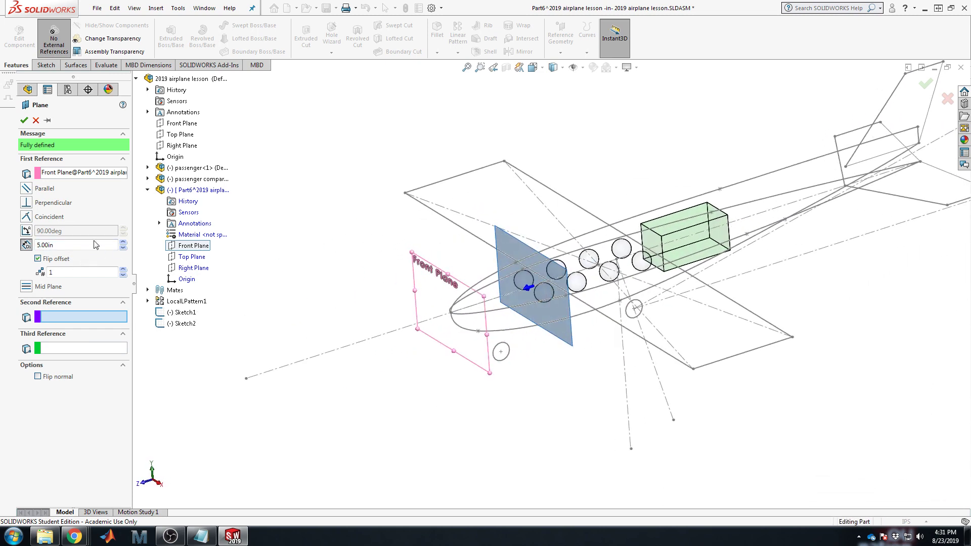
{"action": "double_click", "coordinate": [52, 247]}
{"action": "type", "text": "4.5"}
{"action": "key", "text": "Return"}
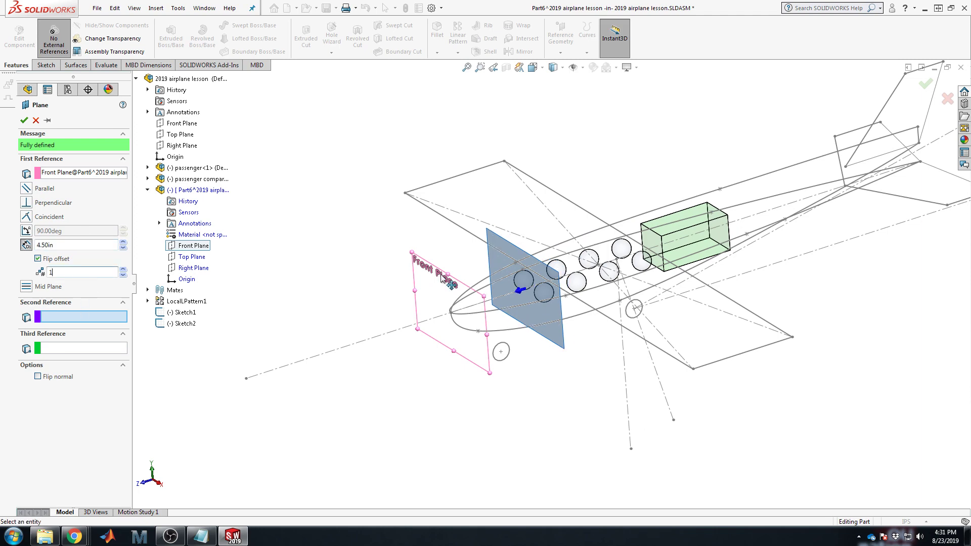
{"action": "middle_click_drag", "start_coordinate": [448, 282], "coordinate": [499, 275]}
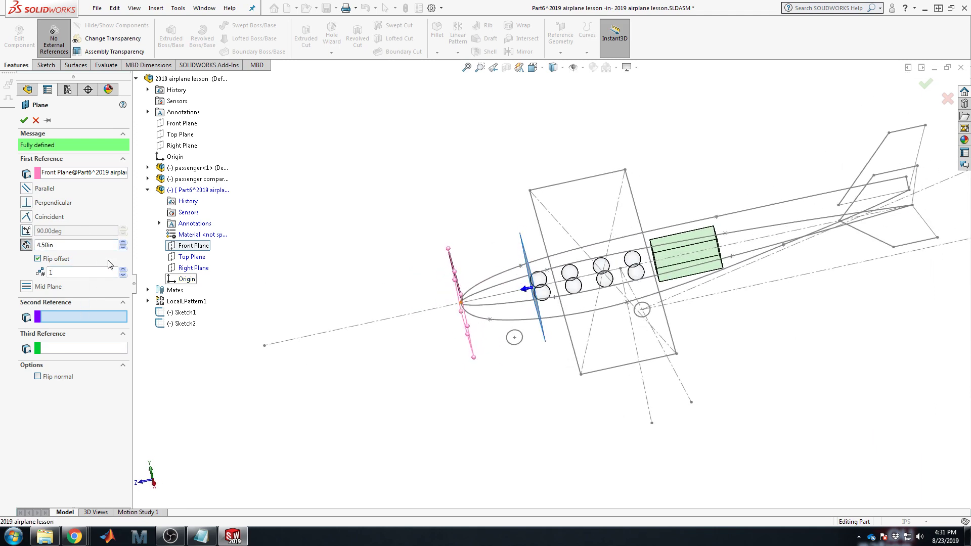
{"action": "double_click", "coordinate": [51, 245]}
{"action": "type", "text": "5"}
{"action": "left_click", "coordinate": [75, 269]}
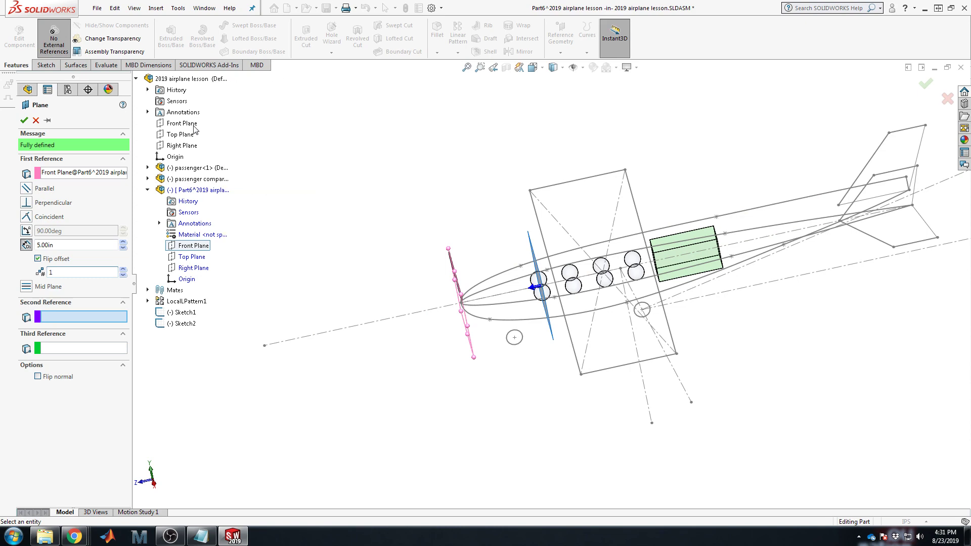
{"action": "left_click", "coordinate": [24, 121]}
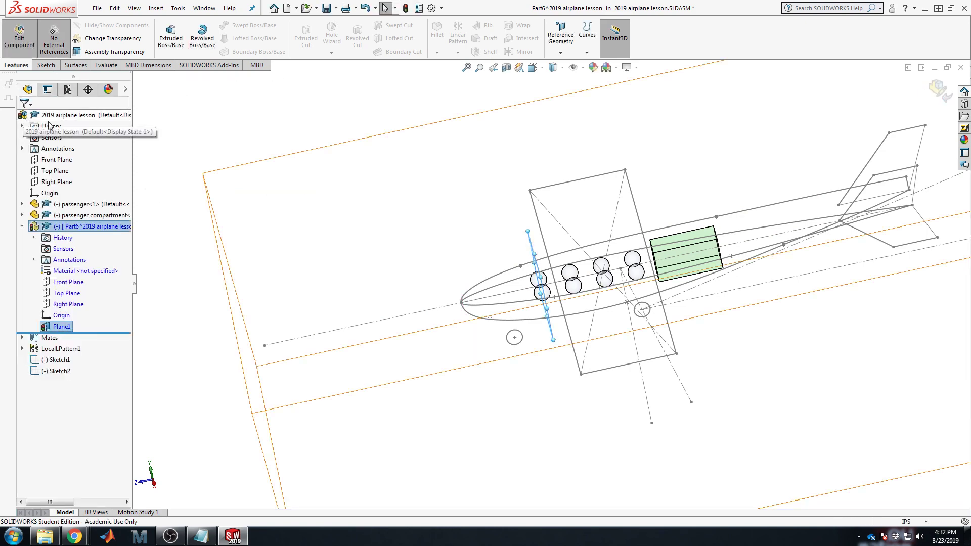
Step: Create Plane2 offset 11.00in from Plane1 with Flip offset checked
{"action": "left_click", "coordinate": [571, 33]}
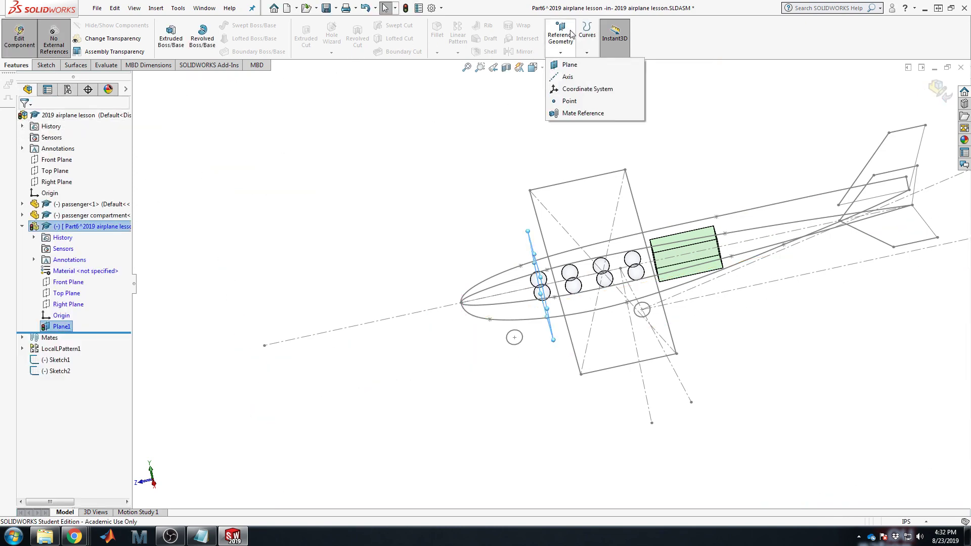
{"action": "left_click", "coordinate": [569, 65]}
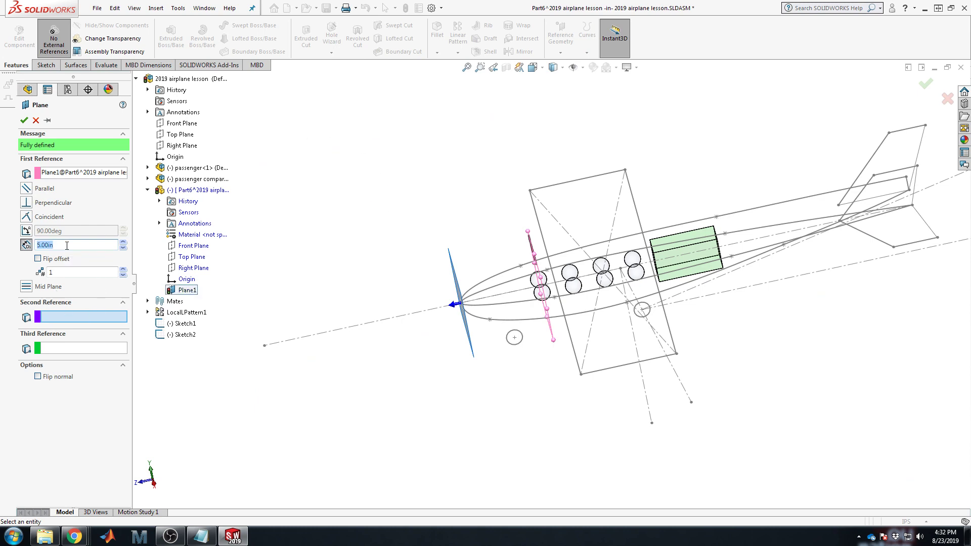
{"action": "type", "text": "12"}
{"action": "key", "text": "Return"}
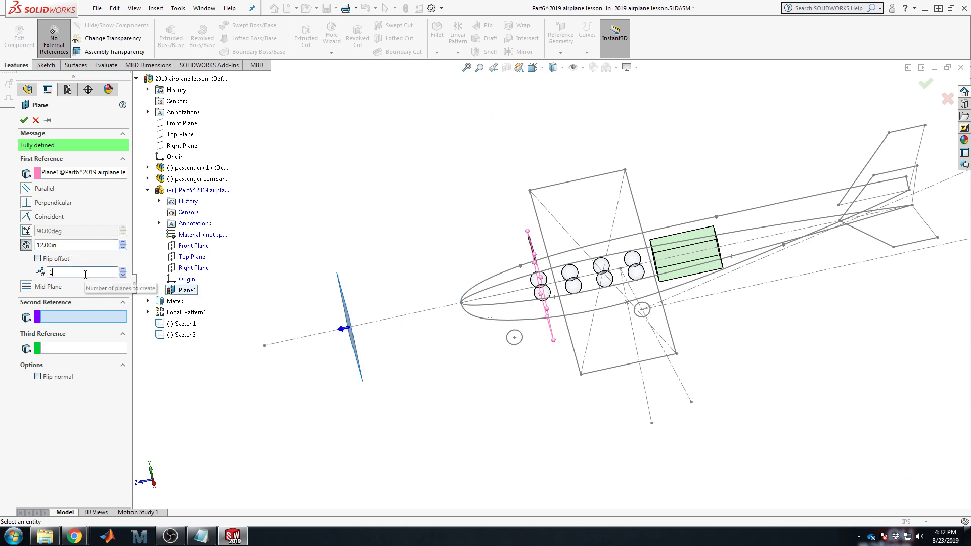
{"action": "left_click", "coordinate": [37, 259]}
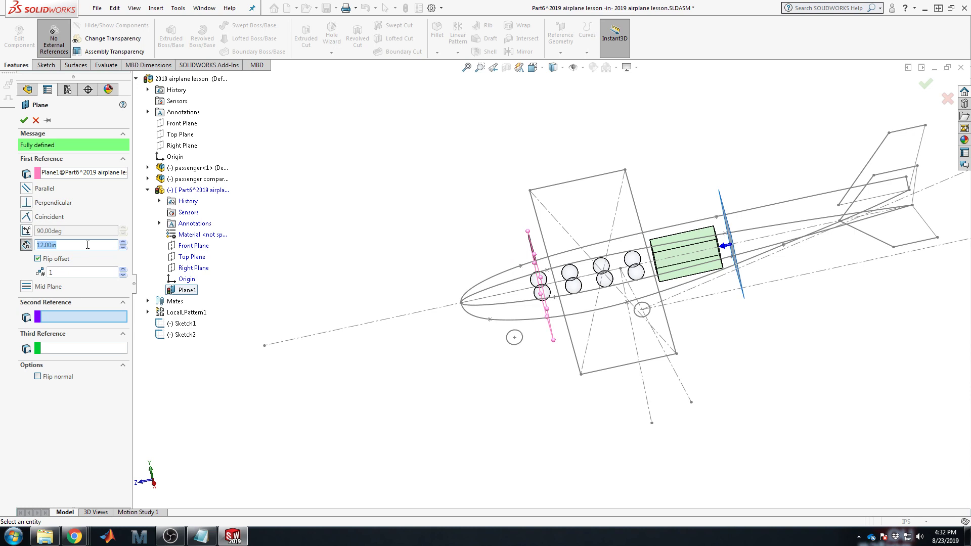
{"action": "type", "text": "10"}
{"action": "left_click", "coordinate": [81, 273]}
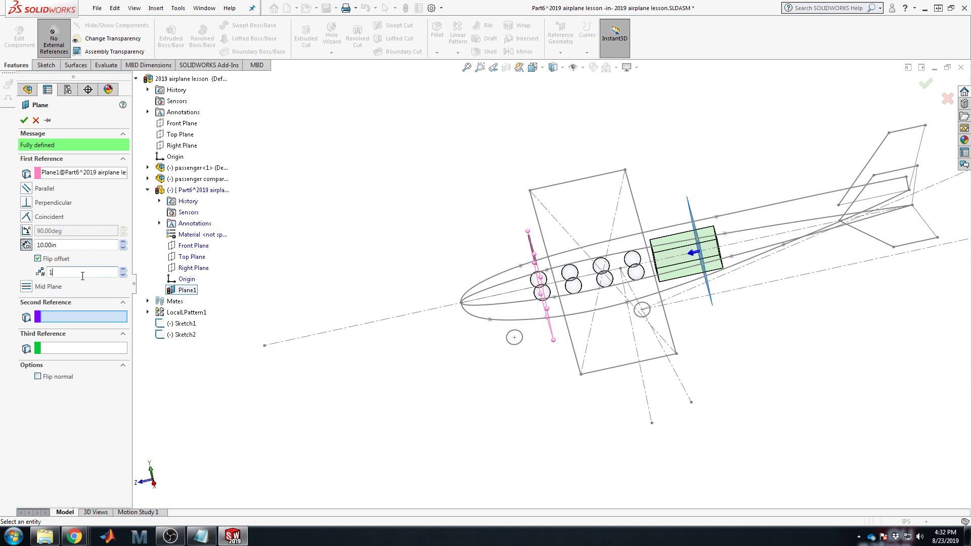
{"action": "key", "text": "shift+Tab"}
{"action": "type", "text": "1"}
{"action": "left_click", "coordinate": [98, 272]}
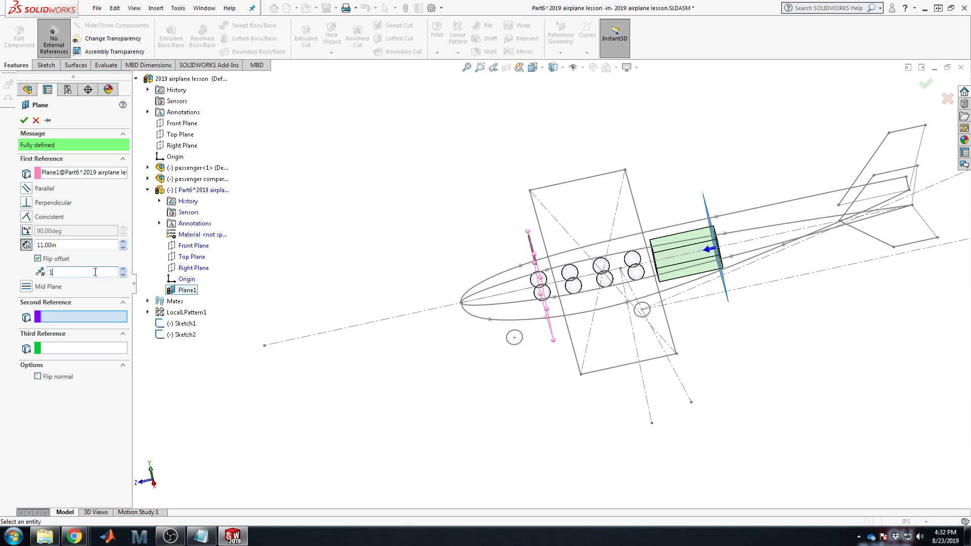
{"action": "left_click", "coordinate": [24, 120]}
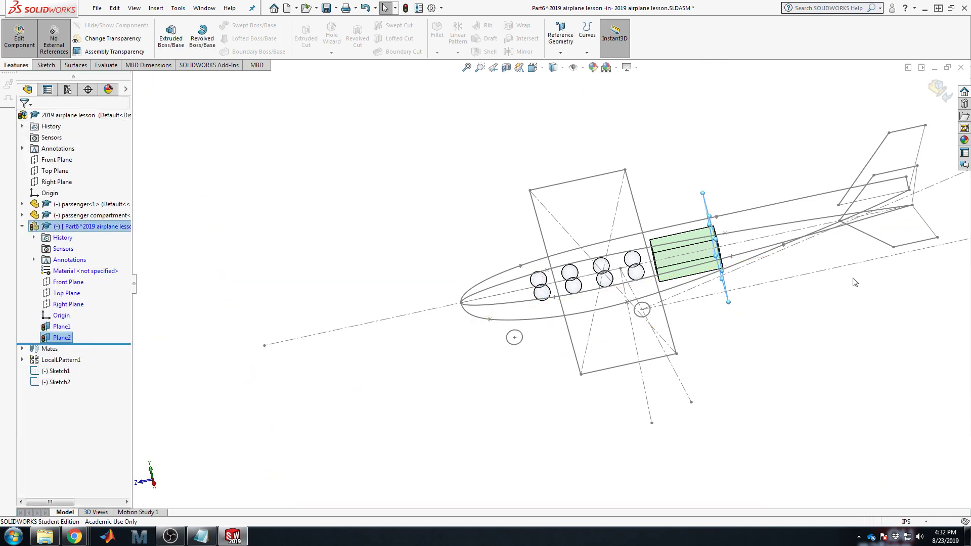
{"action": "mouse_move", "coordinate": [718, 253]}
{"action": "middle_mouse_down"}
{"action": "mouse_move", "coordinate": [733, 239]}
{"action": "mouse_move", "coordinate": [570, 260]}
{"action": "mouse_move", "coordinate": [678, 283]}
{"action": "mouse_move", "coordinate": [723, 350]}
{"action": "mouse_move", "coordinate": [722, 310]}
{"action": "mouse_move", "coordinate": [752, 310]}
{"action": "mouse_move", "coordinate": [723, 331]}
{"action": "middle_mouse_up"}
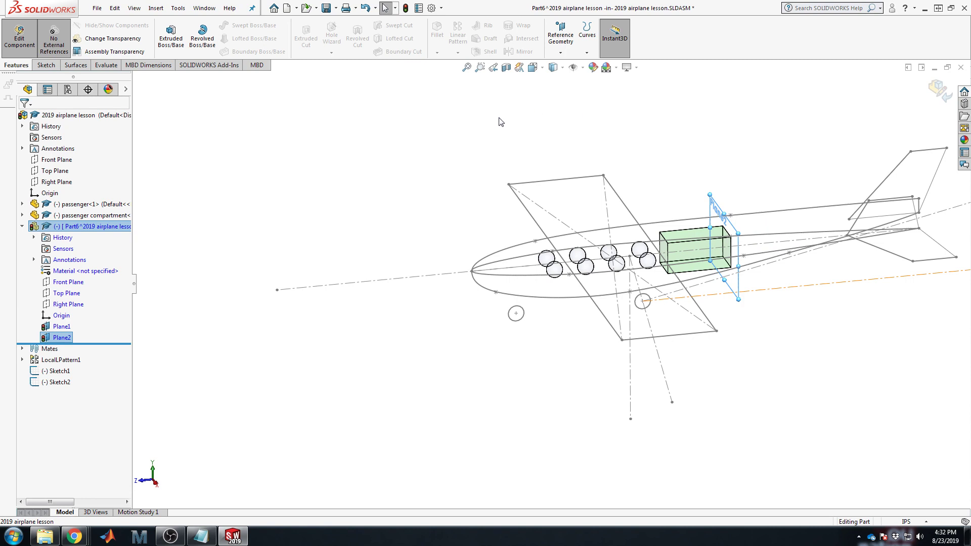
{"action": "left_click", "coordinate": [560, 35]}
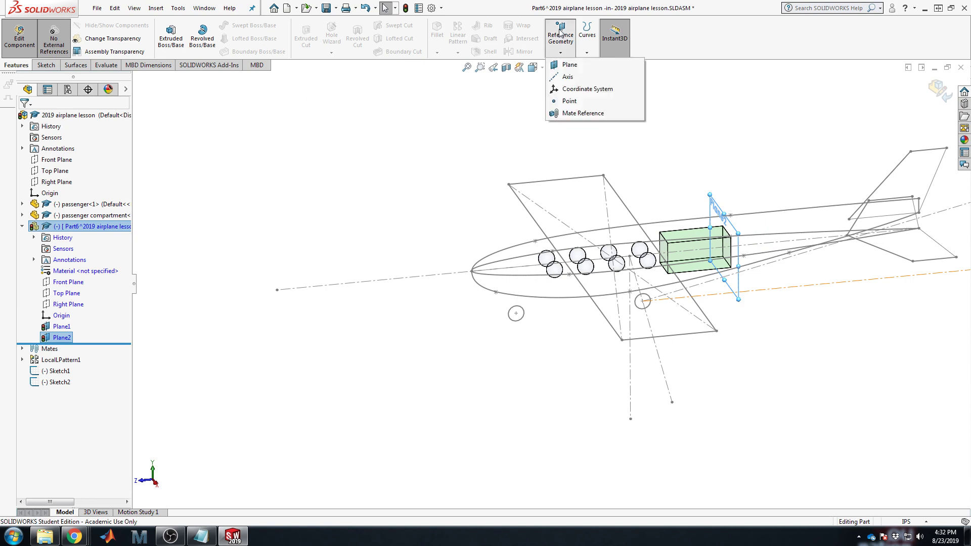
{"action": "left_click", "coordinate": [569, 68]}
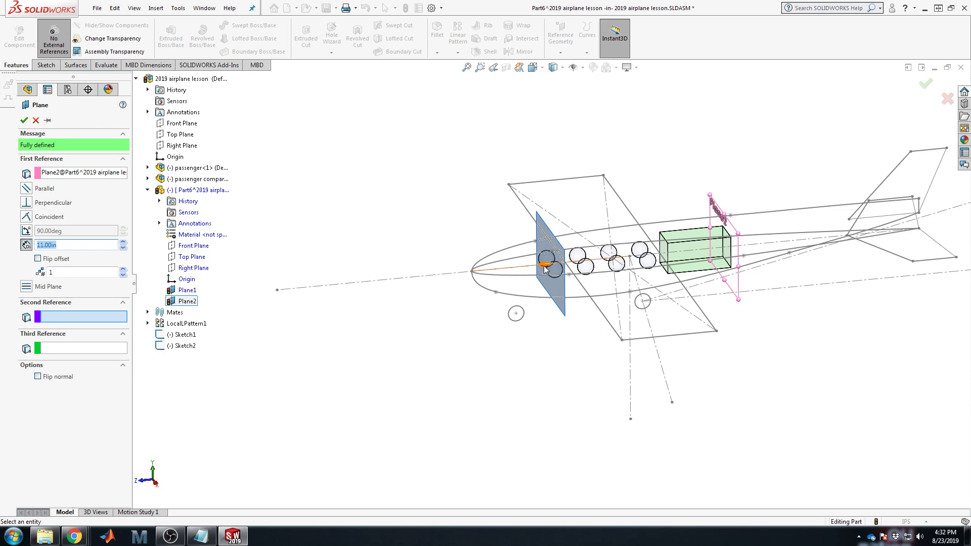
{"action": "scroll", "coordinate": [546, 267], "scroll_direction": "down", "scroll_amount": 5}
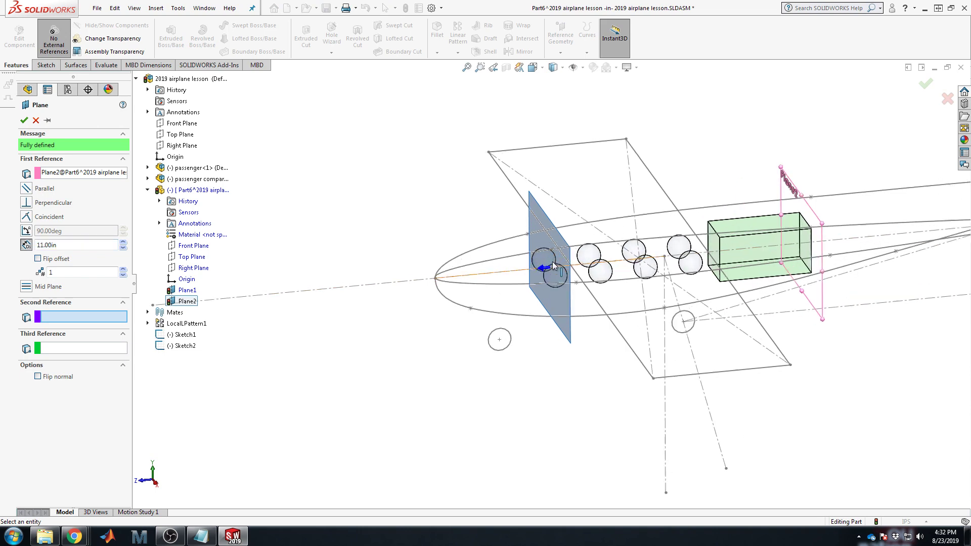
{"action": "scroll", "coordinate": [549, 267], "scroll_direction": "down", "scroll_amount": 3}
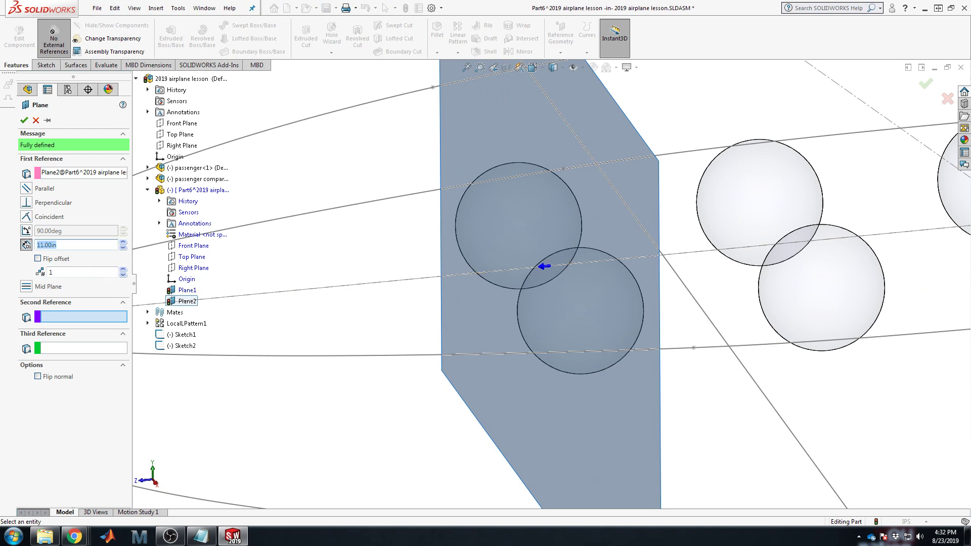
{"action": "left_click", "coordinate": [38, 259]}
{"action": "type", "text": "24"}
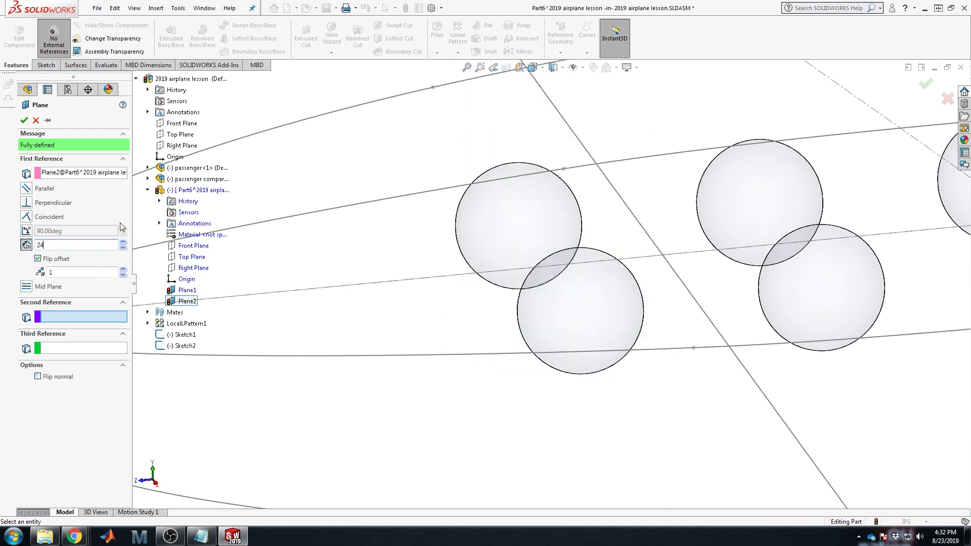
{"action": "left_click", "coordinate": [69, 271]}
{"action": "scroll", "coordinate": [746, 281], "scroll_direction": "up", "scroll_amount": 13}
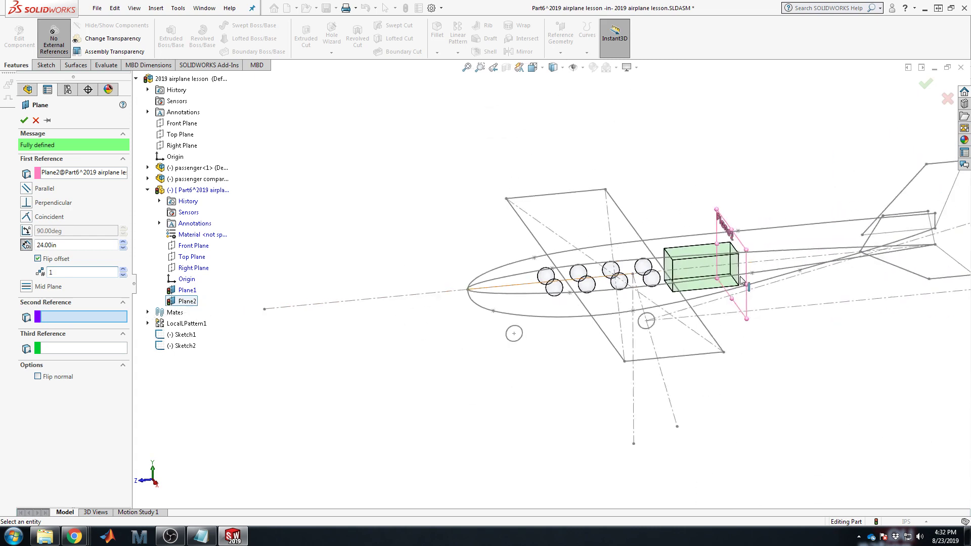
{"action": "scroll", "coordinate": [746, 281], "scroll_direction": "down", "scroll_amount": 5}
{"action": "left_click", "coordinate": [43, 244]}
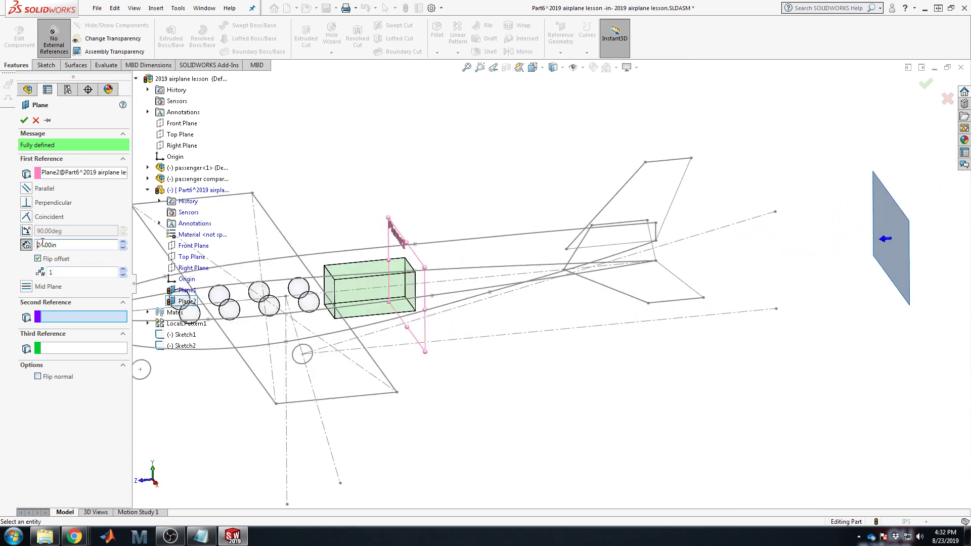
{"action": "double_click", "coordinate": [56, 245]}
{"action": "type", "text": "20"}
{"action": "key", "text": "Return"}
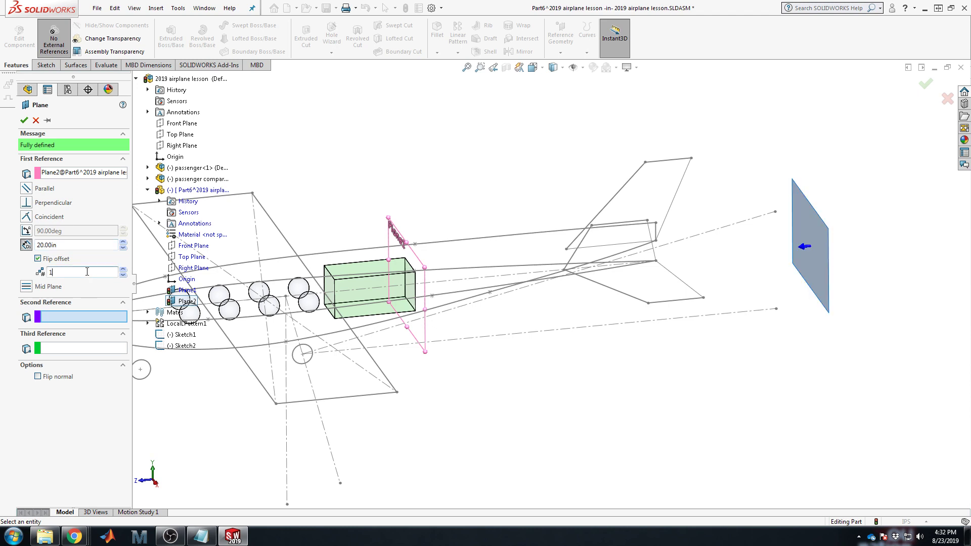
{"action": "type", "text": "16"}
{"action": "key", "text": "Return"}
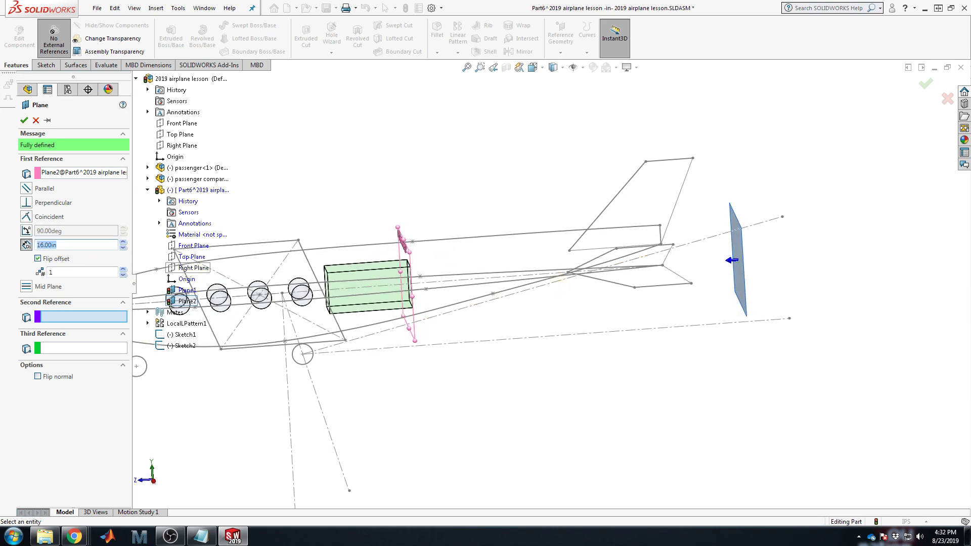
{"action": "type", "text": "12"}
{"action": "scroll", "coordinate": [324, 288], "scroll_direction": "up", "scroll_amount": 5}
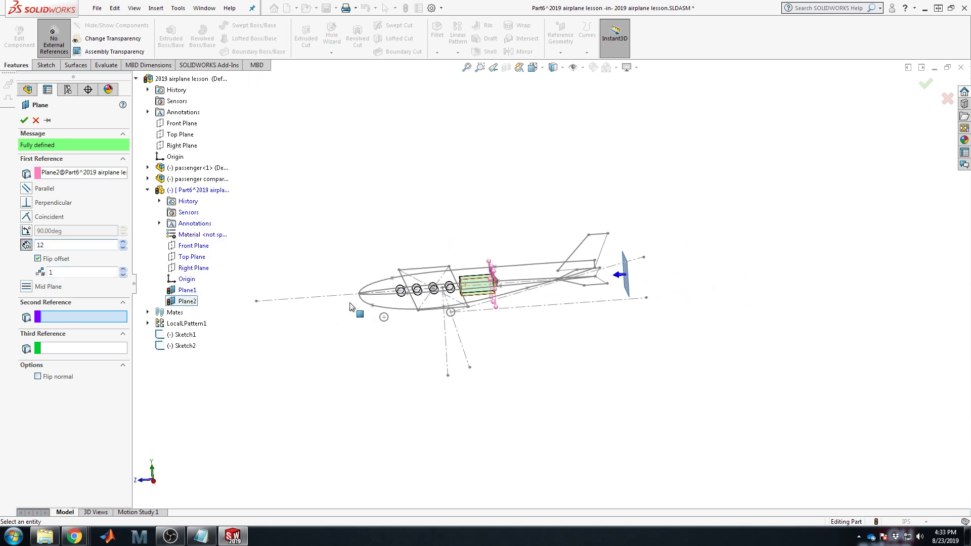
{"action": "scroll", "coordinate": [389, 304], "scroll_direction": "down", "scroll_amount": 3}
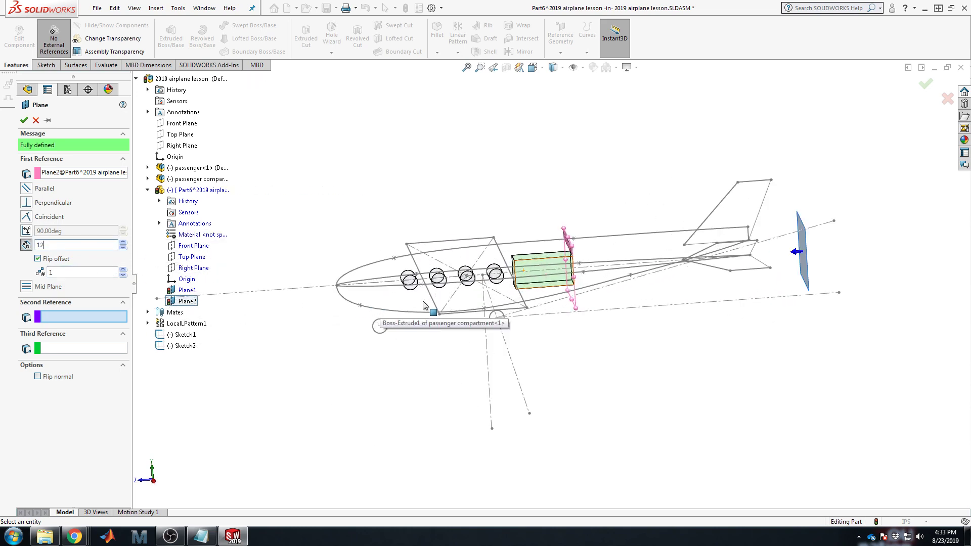
{"action": "left_click", "coordinate": [24, 120]}
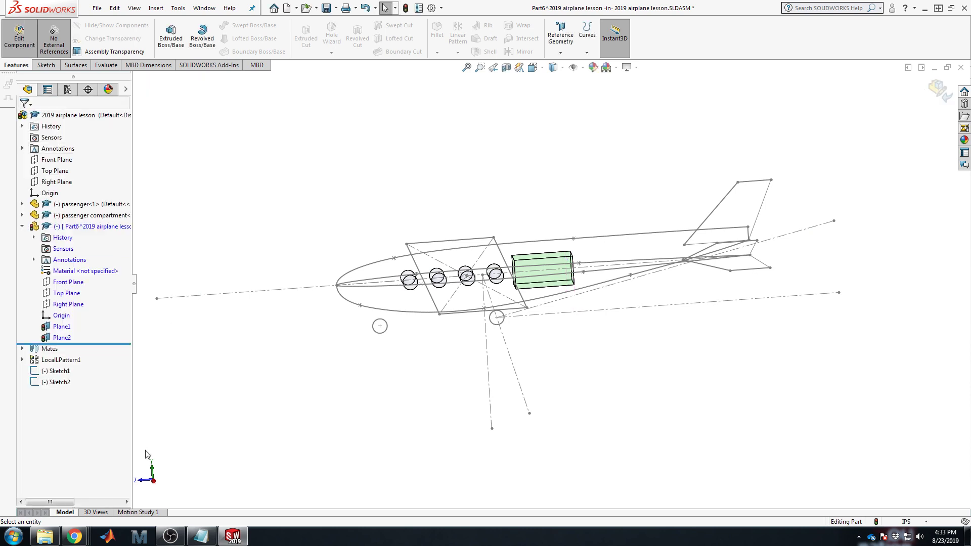
Step: Start a plane from Part6's Front Plane with a 16in offset flipped toward the tail
{"action": "left_click", "coordinate": [68, 282]}
{"action": "left_click", "coordinate": [561, 33]}
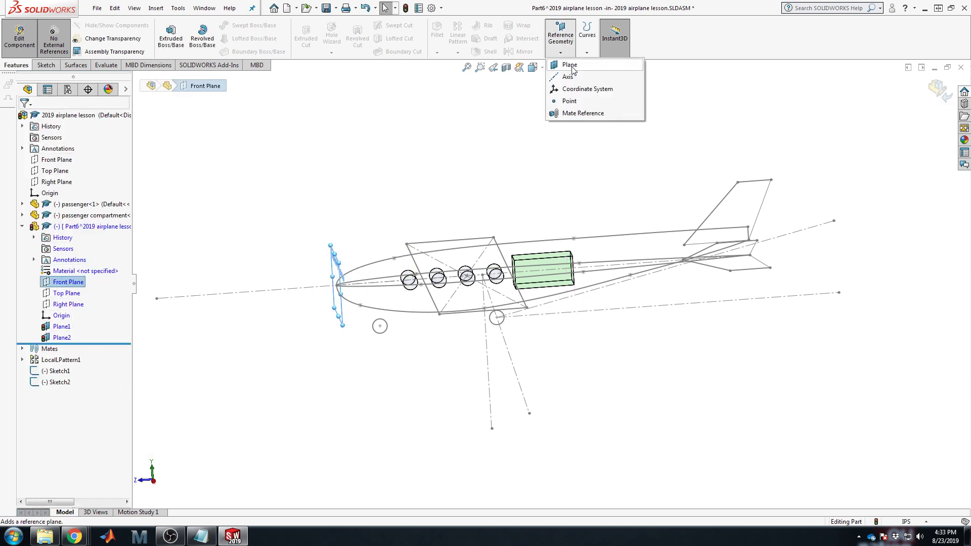
{"action": "left_click", "coordinate": [569, 71]}
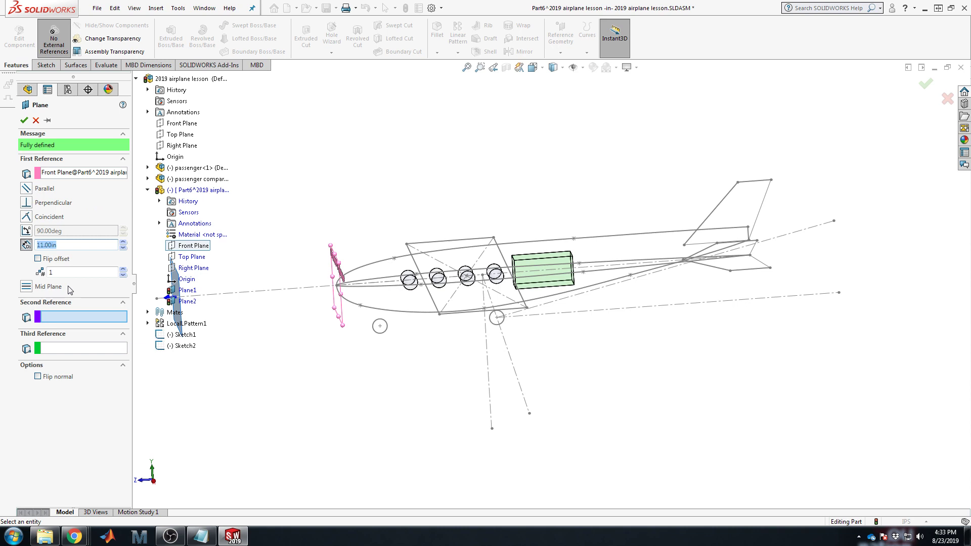
{"action": "type", "text": "16"}
{"action": "key", "text": "Return"}
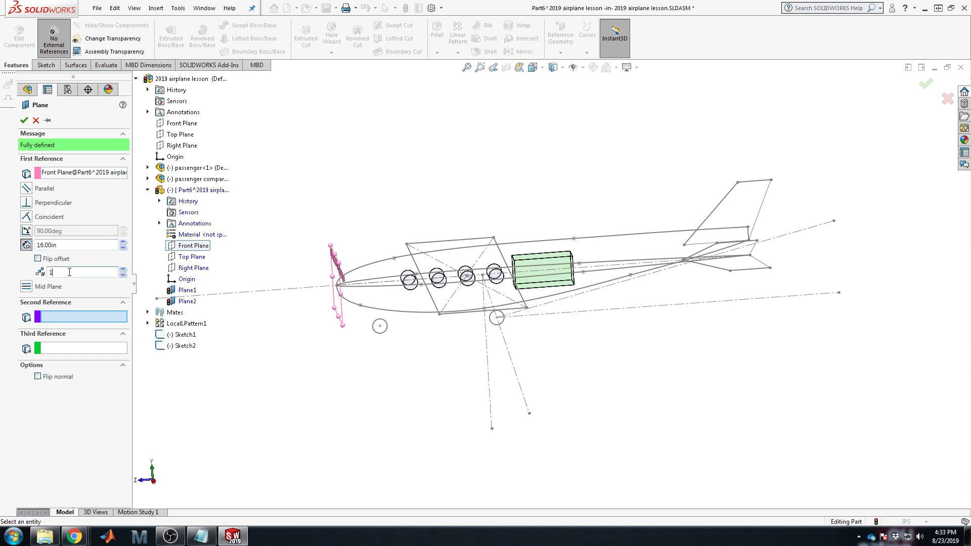
{"action": "left_click", "coordinate": [120, 259]}
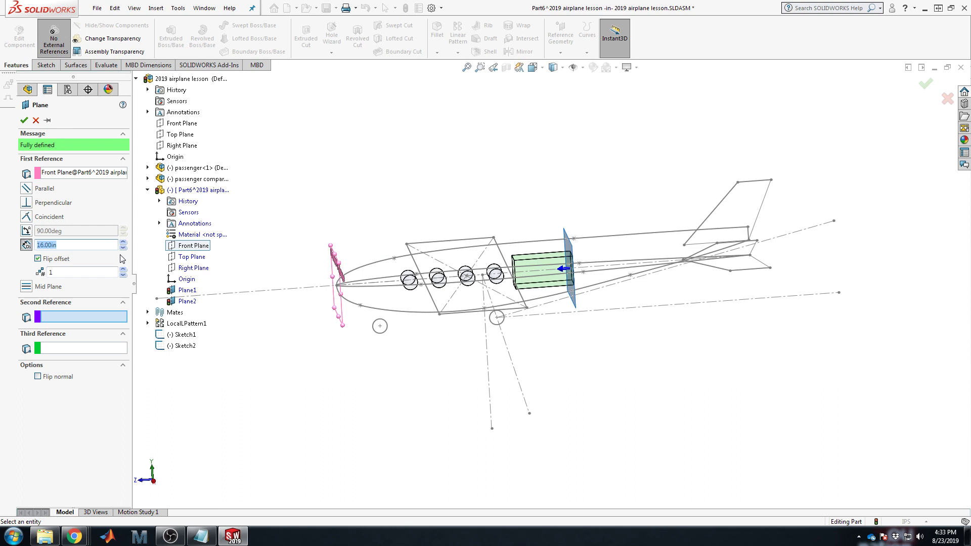
Step: Raise the offset to 26.00in, via 24in, and accept the plane as Plane3
{"action": "left_click", "coordinate": [70, 247]}
{"action": "left_click_drag", "start_coordinate": [69, 247], "coordinate": [20, 244]}
{"action": "left_click", "coordinate": [70, 272]}
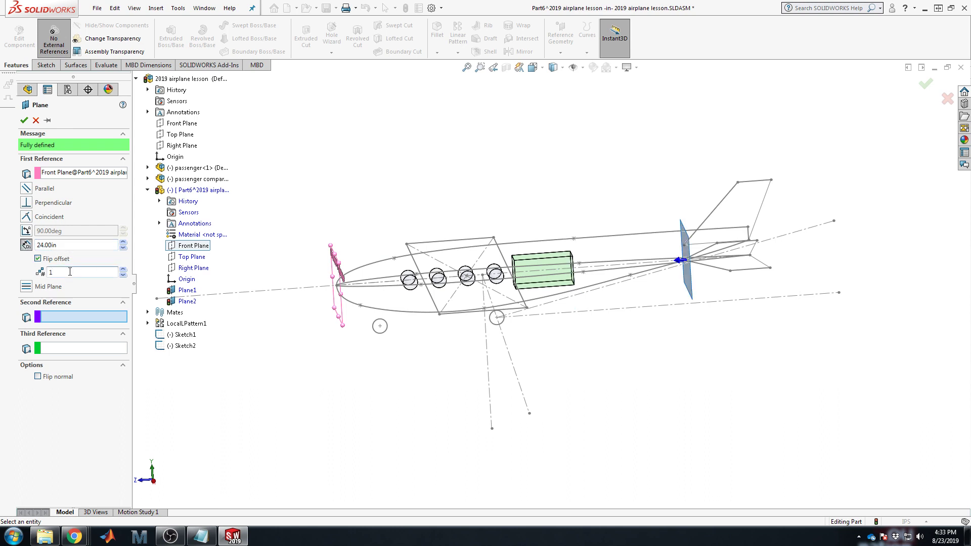
{"action": "mouse_move", "coordinate": [510, 272]}
{"action": "middle_mouse_down"}
{"action": "mouse_move", "coordinate": [493, 257]}
{"action": "mouse_move", "coordinate": [508, 281]}
{"action": "middle_mouse_up"}
{"action": "double_click", "coordinate": [92, 244]}
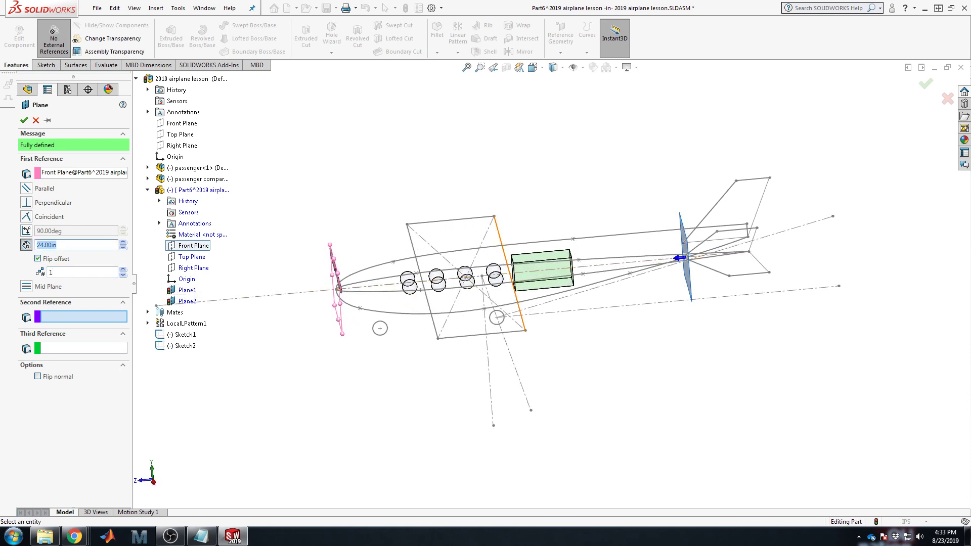
{"action": "type", "text": "26"}
{"action": "left_click", "coordinate": [83, 271]}
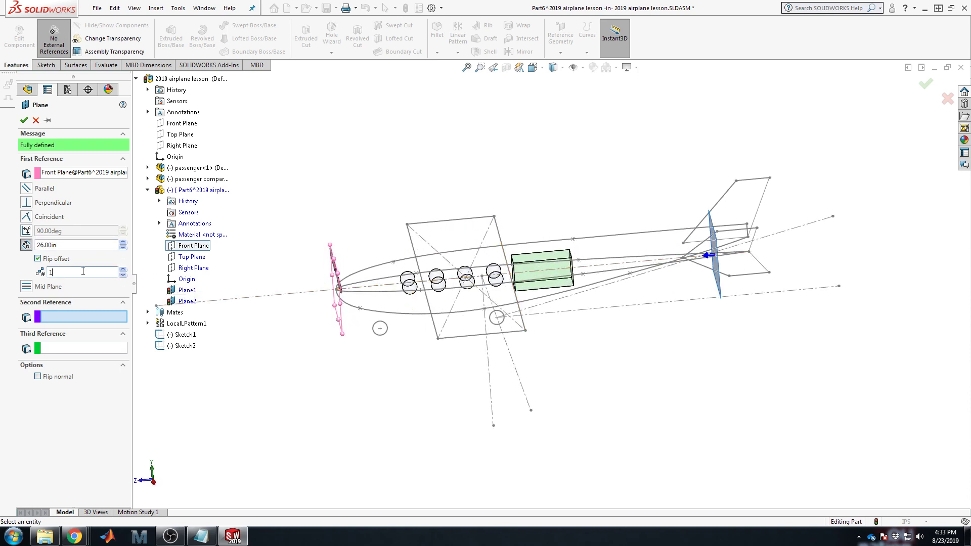
{"action": "left_click", "coordinate": [24, 120]}
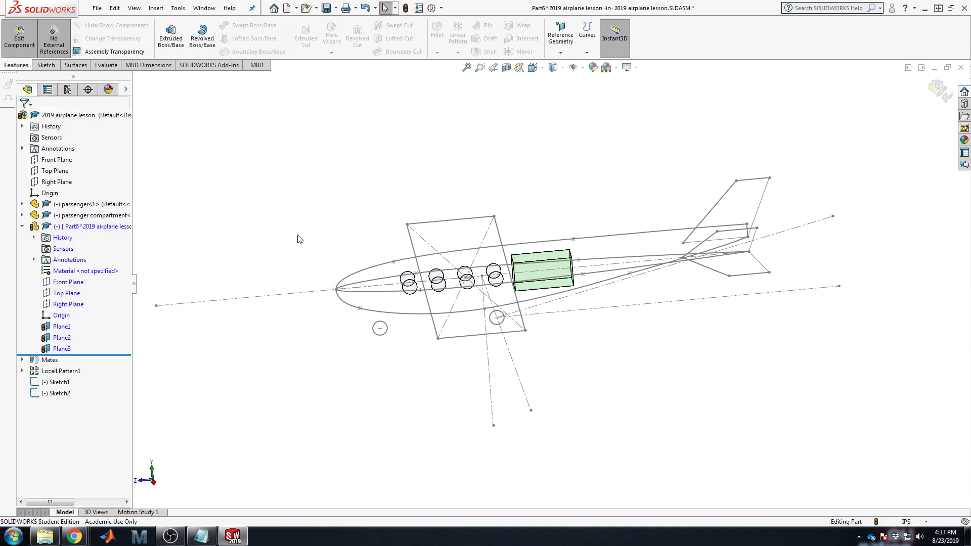
Step: Re-reference Plane2 to Part6's Front Plane instead of Plane1, offset 16.00in
{"action": "right_click", "coordinate": [61, 338]}
{"action": "left_click", "coordinate": [96, 341]}
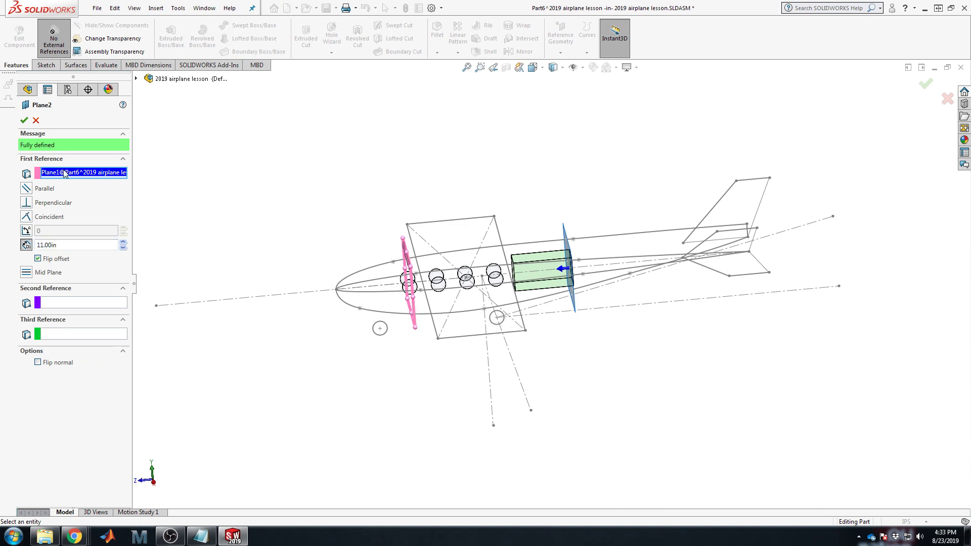
{"action": "key", "text": "Delete"}
{"action": "left_click", "coordinate": [136, 79]}
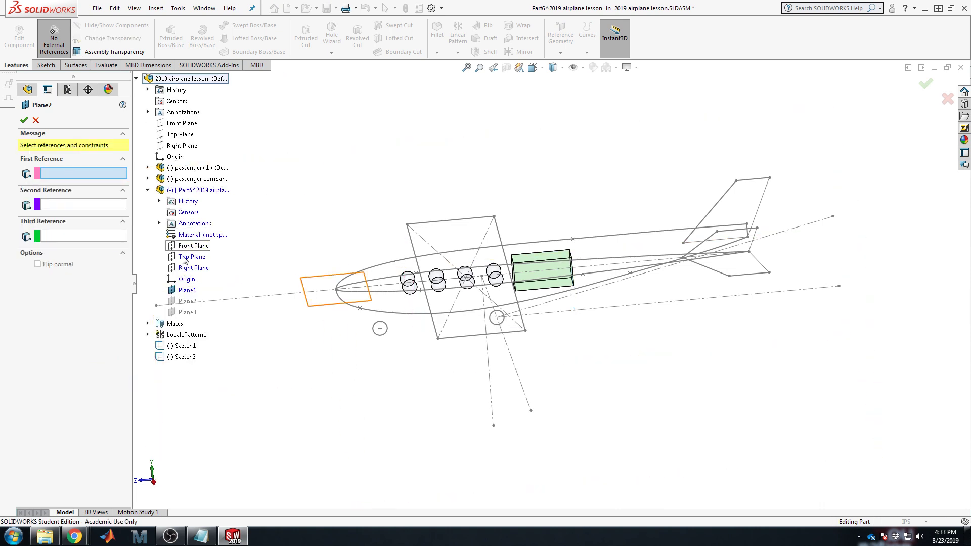
{"action": "left_click", "coordinate": [193, 246]}
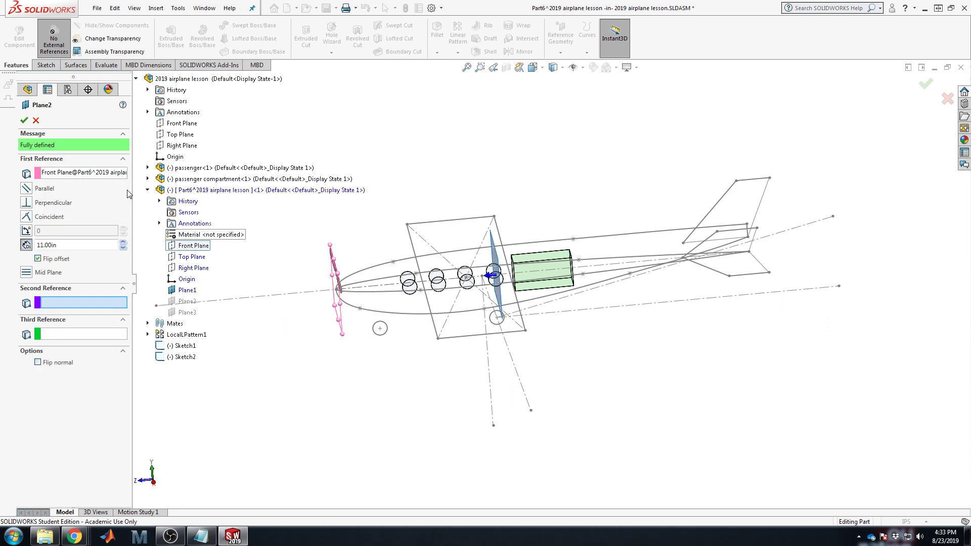
{"action": "left_click_drag", "start_coordinate": [68, 246], "coordinate": [7, 247]}
{"action": "type", "text": "16"}
{"action": "key", "text": "Return"}
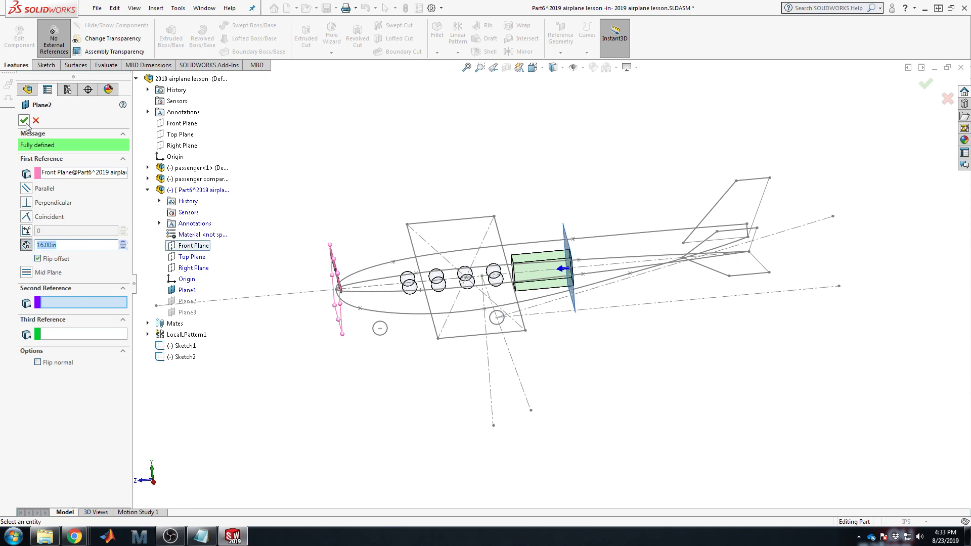
{"action": "left_click", "coordinate": [24, 121]}
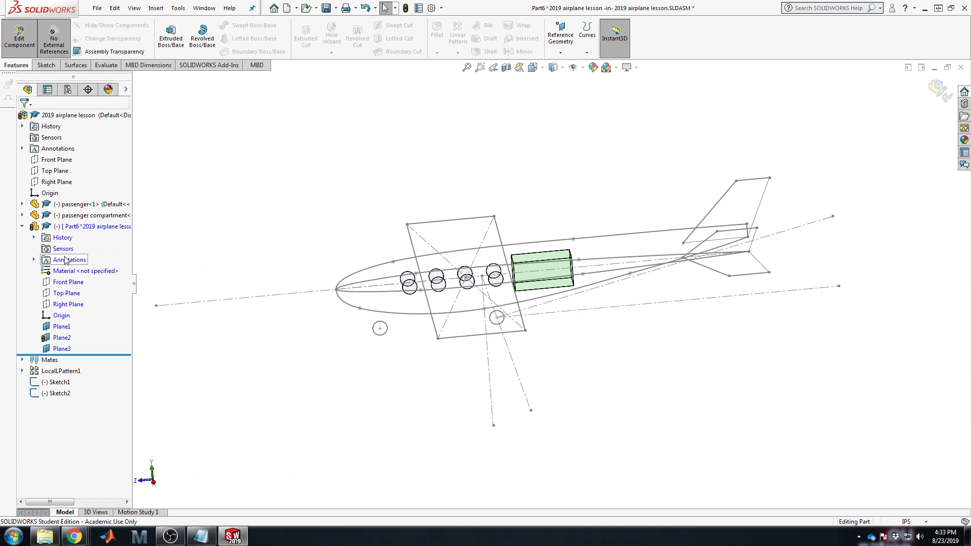
Step: Create Plane4 0.50in from Part6's Front Plane, flipped toward the nose
{"action": "left_click", "coordinate": [68, 283]}
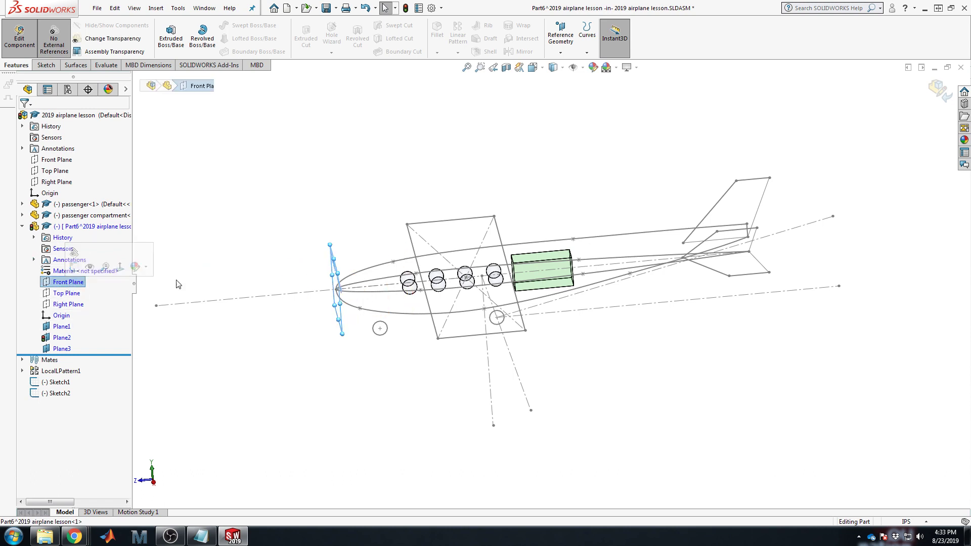
{"action": "left_click", "coordinate": [424, 139]}
{"action": "left_click", "coordinate": [561, 33]}
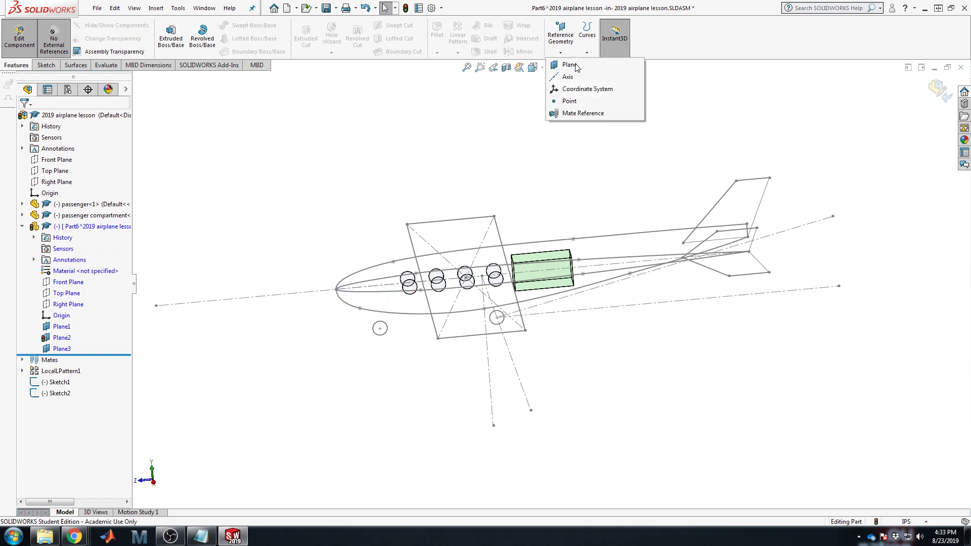
{"action": "left_click", "coordinate": [568, 65]}
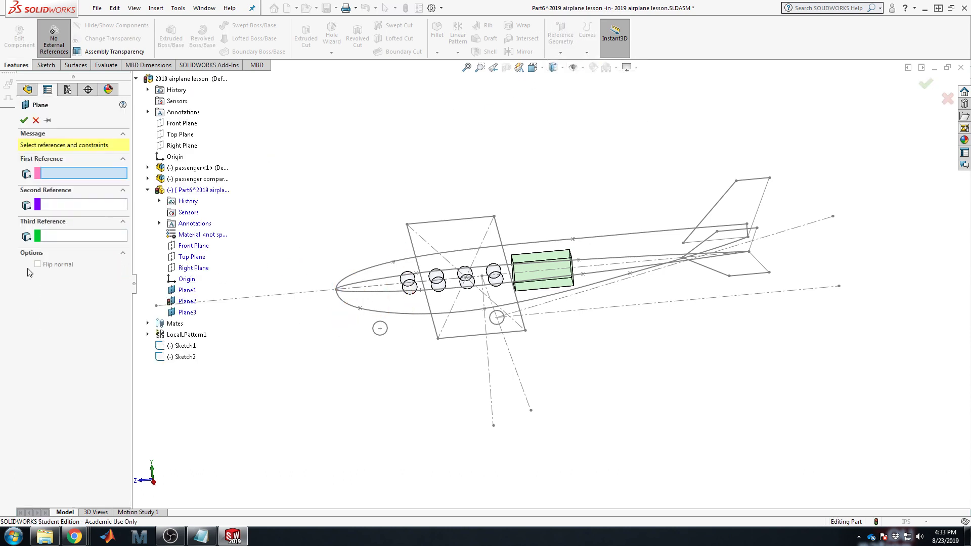
{"action": "left_click", "coordinate": [193, 245]}
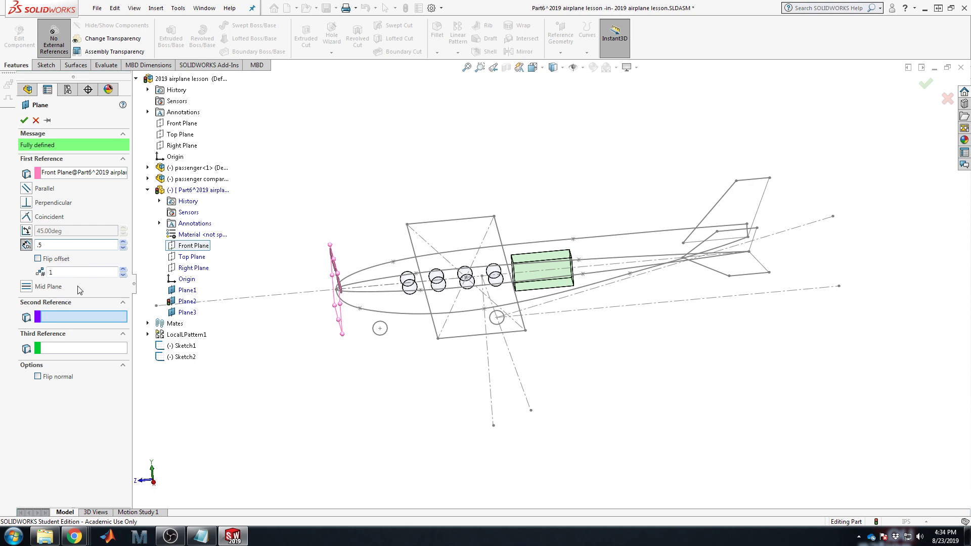
{"action": "key", "text": "Return"}
{"action": "left_click", "coordinate": [38, 260]}
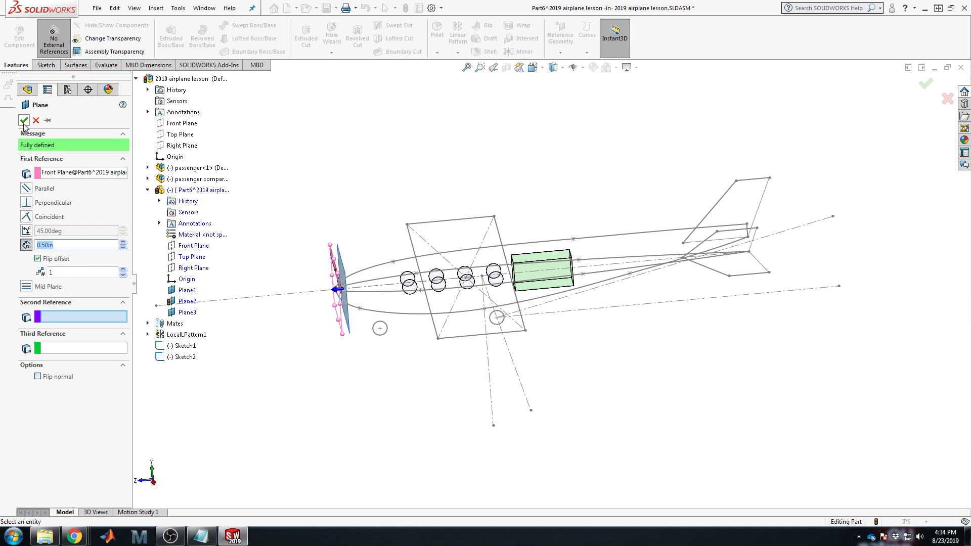
{"action": "left_click", "coordinate": [24, 121]}
Step: Select Plane2 through the passenger compartment and bring up the Sketch tools
{"action": "middle_click_drag", "start_coordinate": [563, 340], "coordinate": [575, 283]}
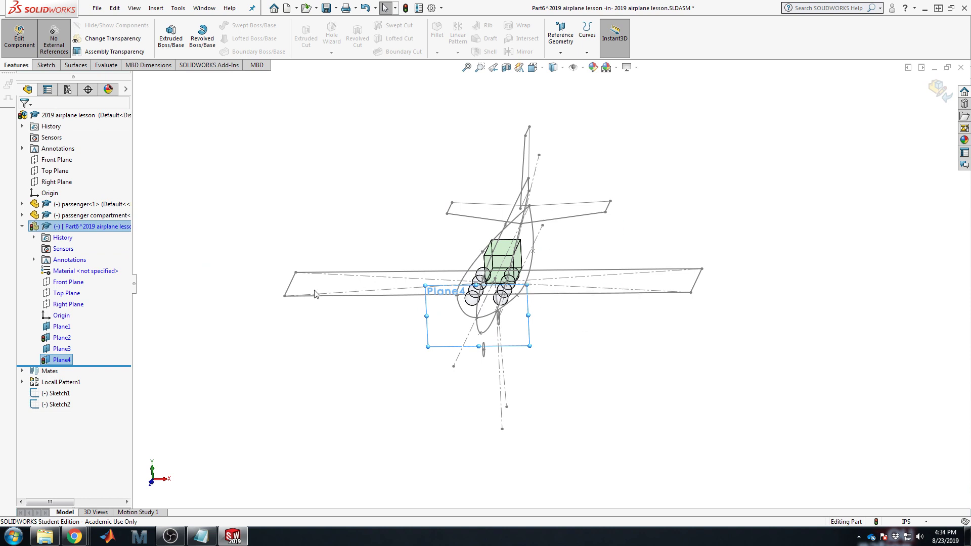
{"action": "left_click", "coordinate": [62, 337]}
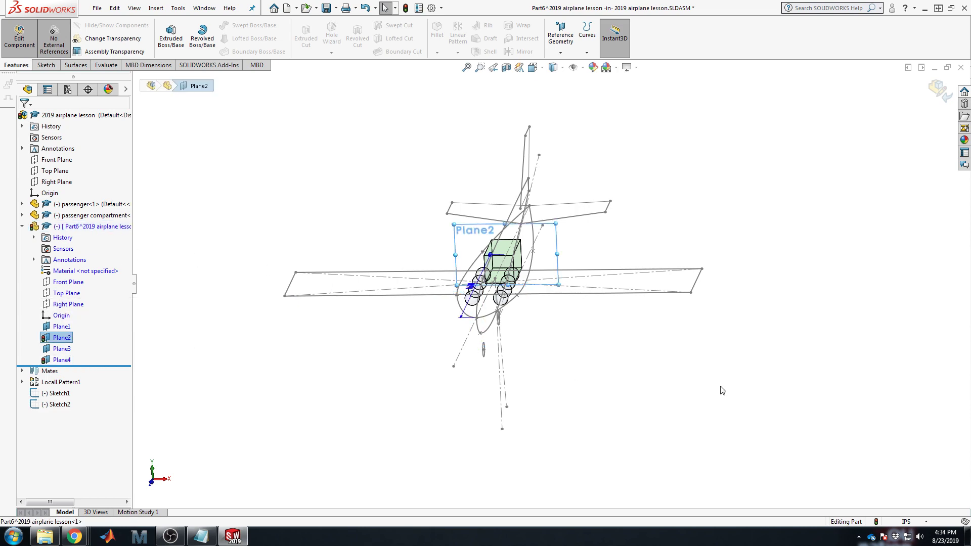
{"action": "middle_click_drag", "start_coordinate": [720, 390], "coordinate": [658, 436]}
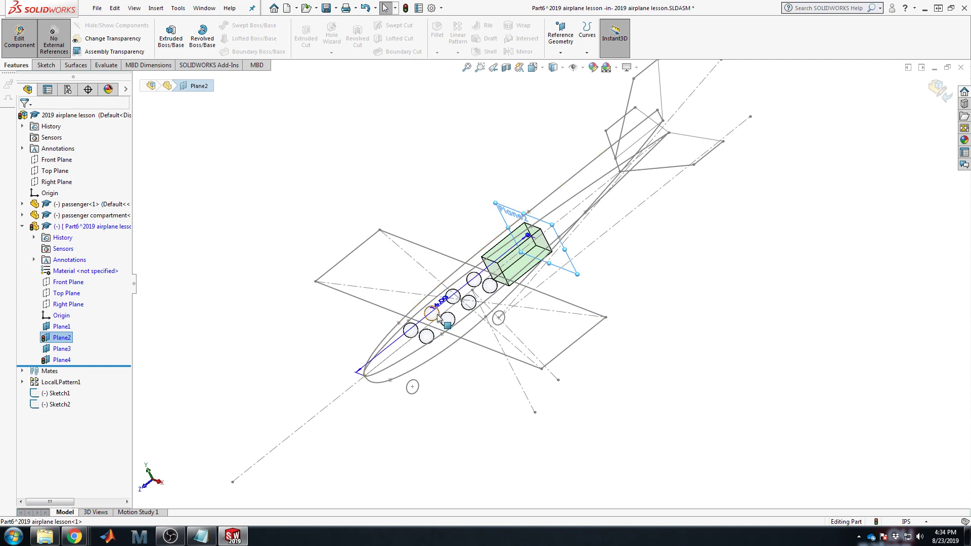
{"action": "left_click", "coordinate": [66, 338]}
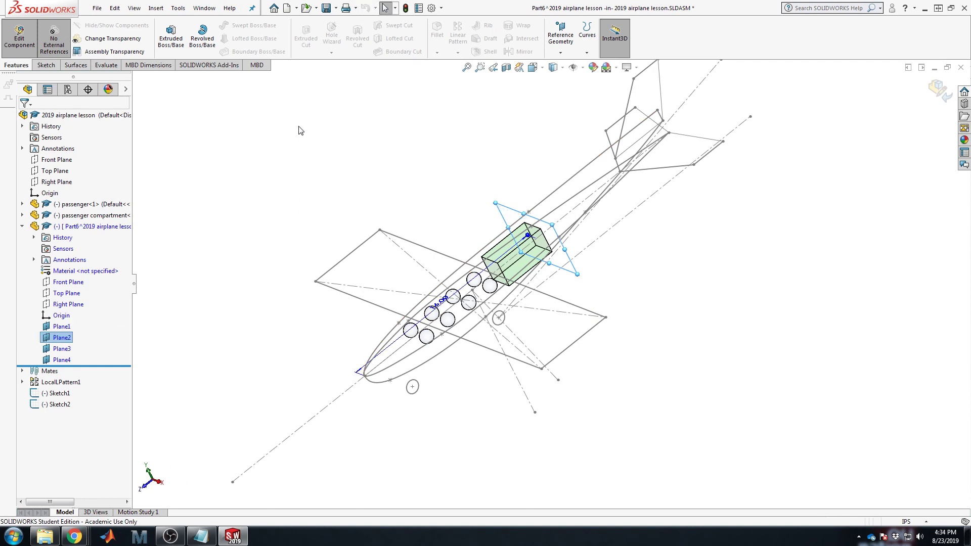
{"action": "left_click", "coordinate": [306, 152]}
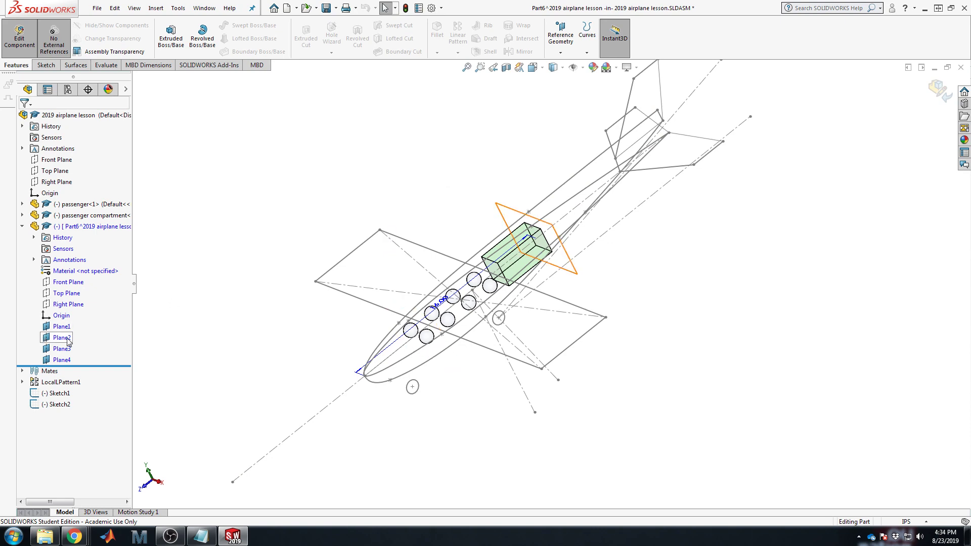
{"action": "left_click", "coordinate": [64, 338]}
{"action": "left_click", "coordinate": [46, 64]}
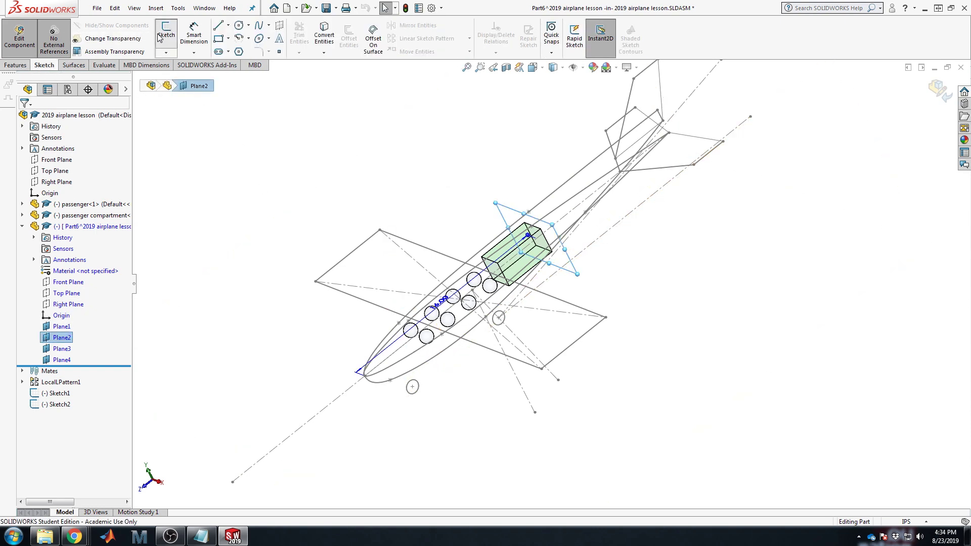
Step: Open Sketch2 on Plane2 viewed Normal To, zoomed onto the passenger compartment cross-section
{"action": "left_click", "coordinate": [166, 36]}
{"action": "left_click", "coordinate": [423, 201]}
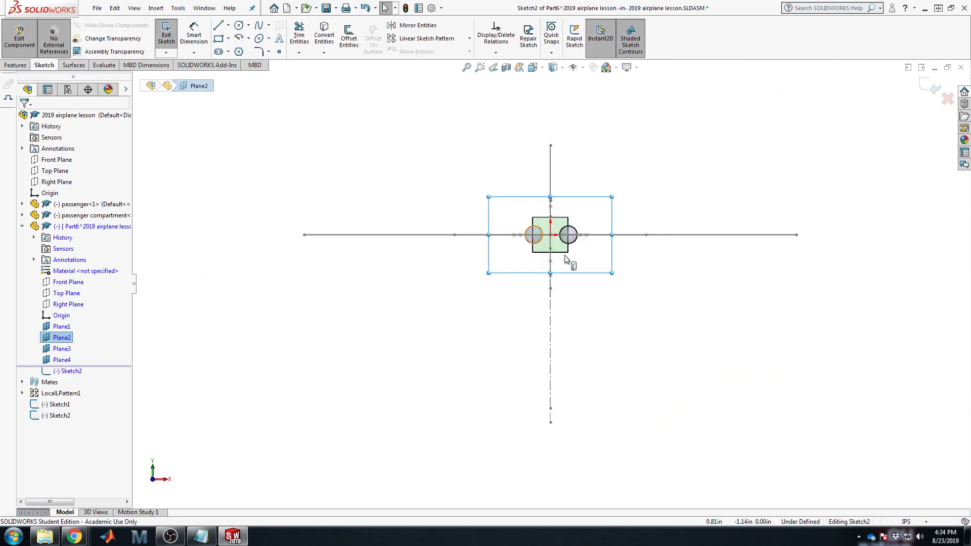
{"action": "scroll", "coordinate": [565, 259], "scroll_direction": "down", "scroll_amount": 5}
{"action": "scroll", "coordinate": [579, 242], "scroll_direction": "up", "scroll_amount": 3}
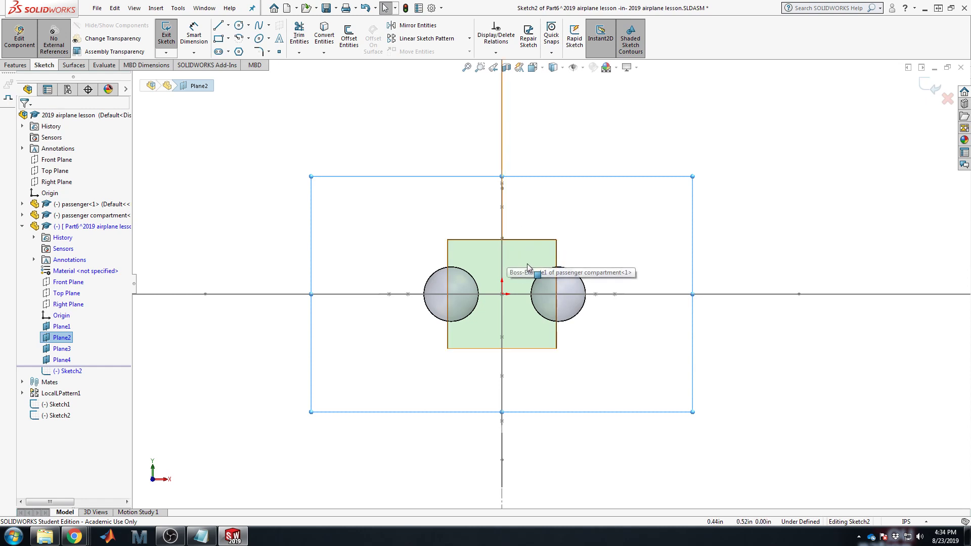
{"action": "scroll", "coordinate": [534, 328], "scroll_direction": "down", "scroll_amount": 3}
{"action": "scroll", "coordinate": [531, 320], "scroll_direction": "up", "scroll_amount": 4}
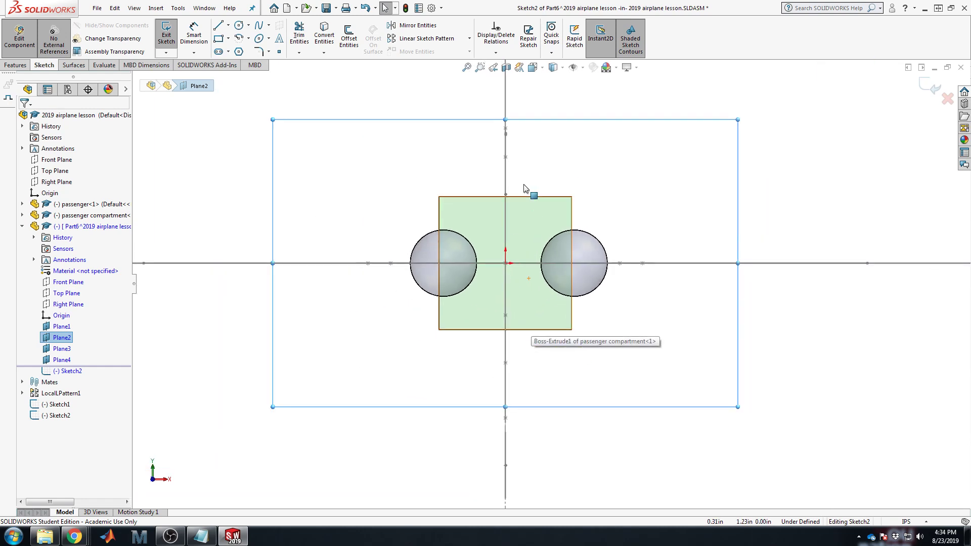
{"action": "scroll", "coordinate": [555, 178], "scroll_direction": "down", "scroll_amount": 2}
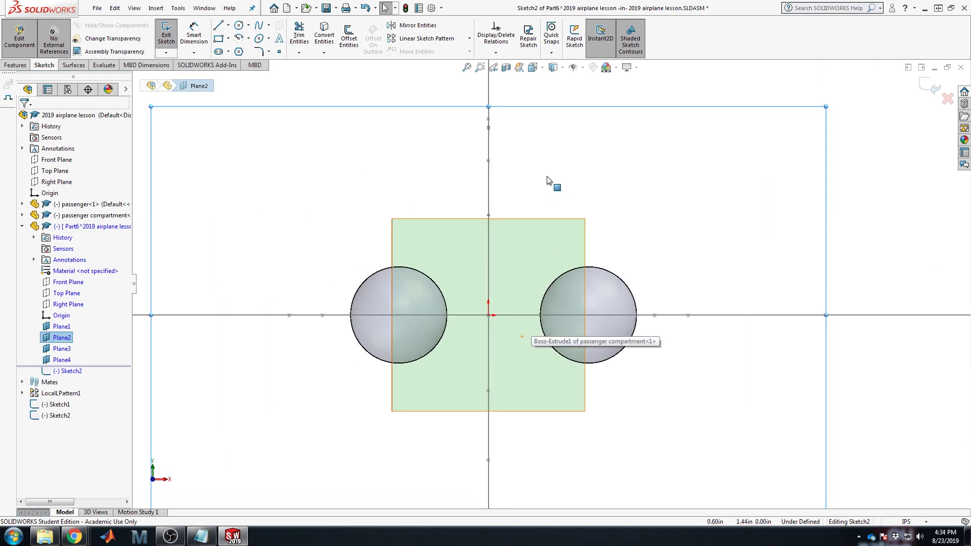
Step: Draw a five-point spline from the vertical axis above the compartment, around the right circle, to the axis below
{"action": "left_click", "coordinate": [259, 26]}
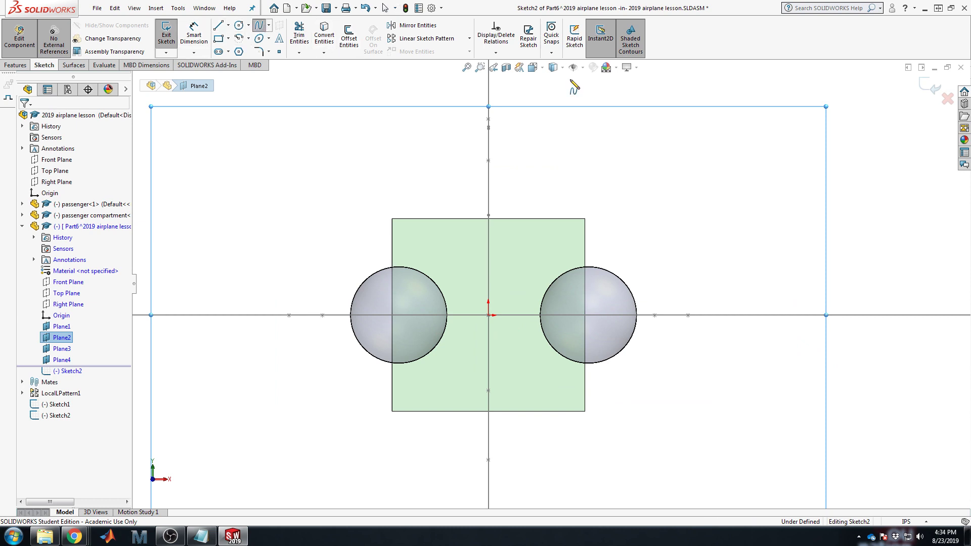
{"action": "left_click", "coordinate": [489, 174]}
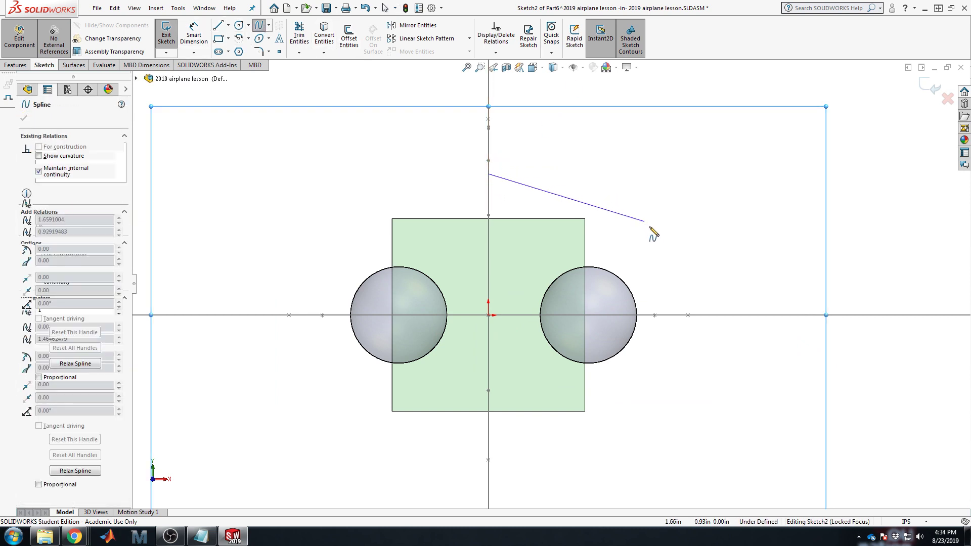
{"action": "left_click", "coordinate": [626, 206]}
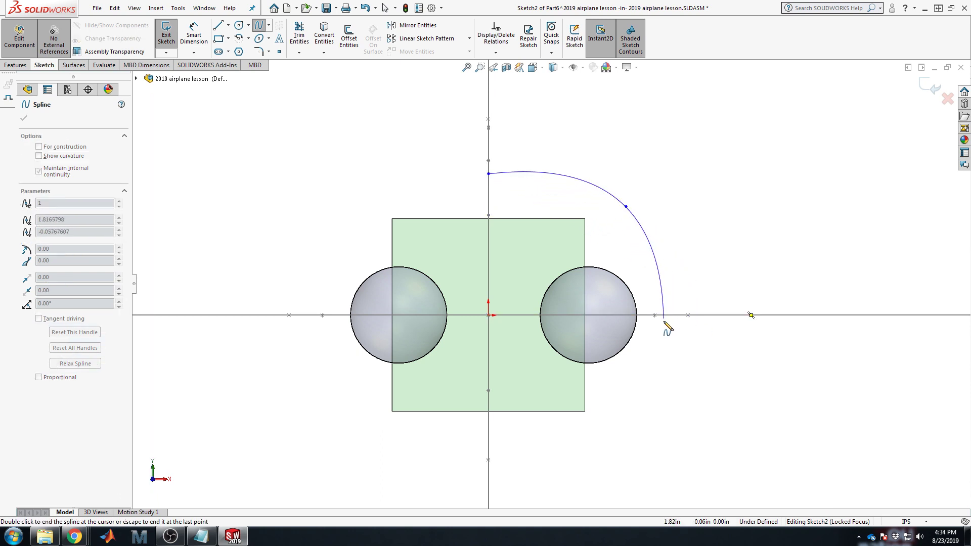
{"action": "left_click", "coordinate": [664, 316]}
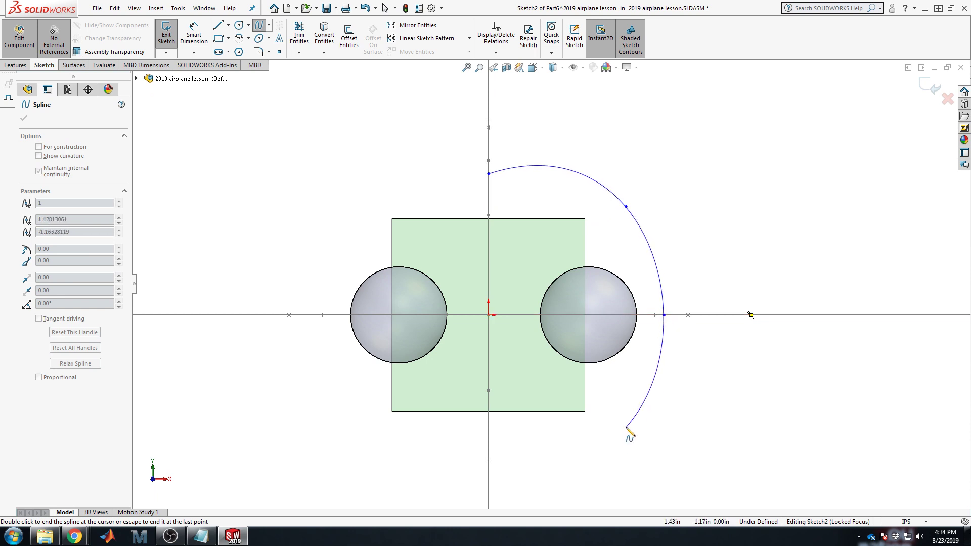
{"action": "left_click", "coordinate": [598, 426]}
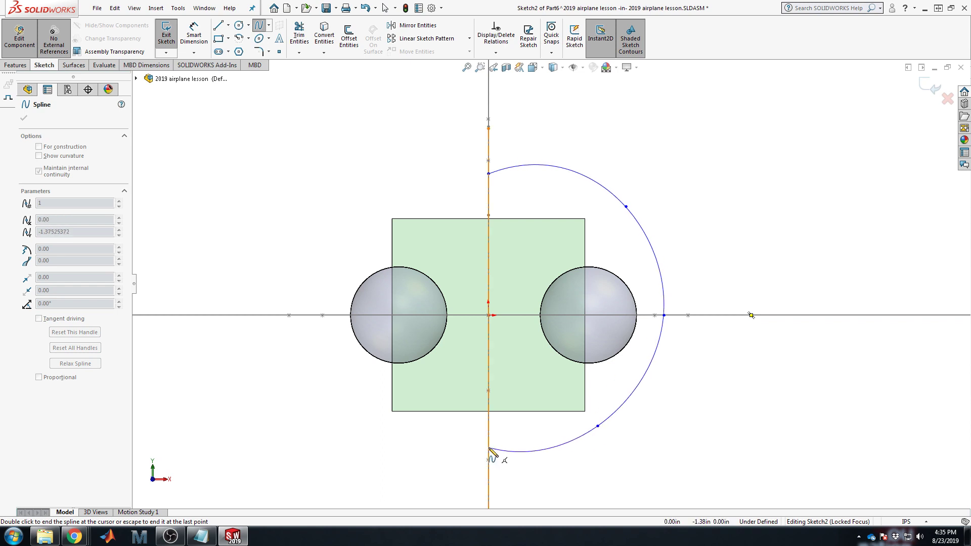
{"action": "left_click", "coordinate": [488, 448]}
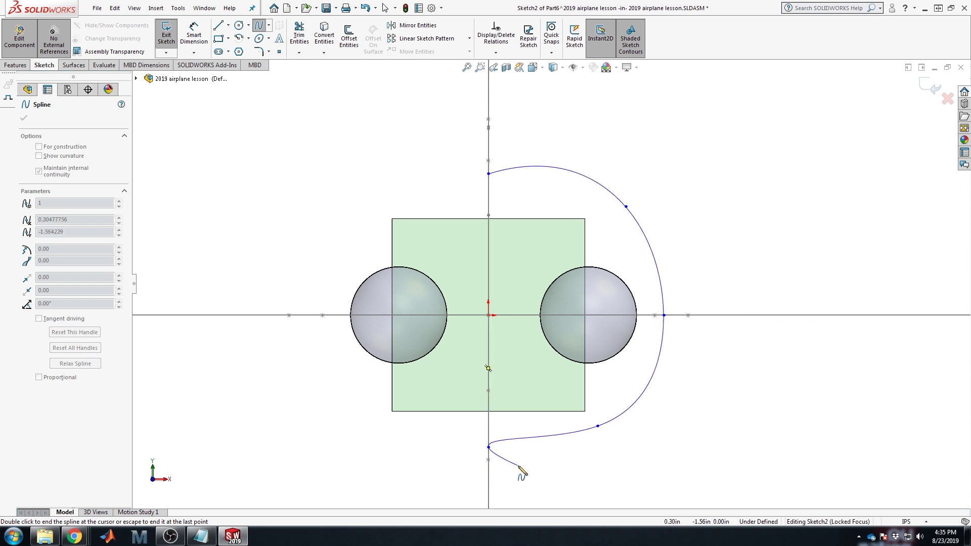
{"action": "key", "text": "Escape"}
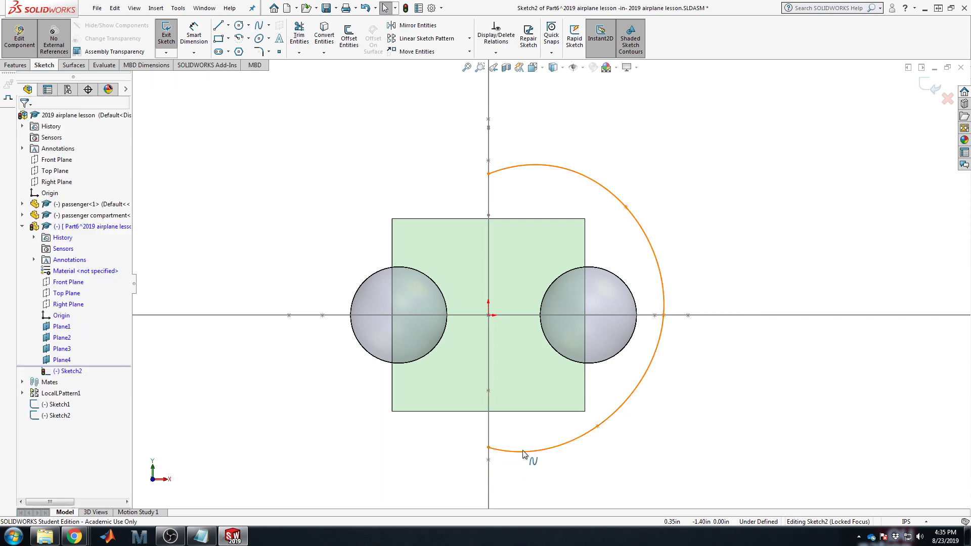
Step: Make the spline's top and bottom end tangents horizontal
{"action": "left_click", "coordinate": [523, 452]}
{"action": "left_click_drag", "start_coordinate": [520, 457], "coordinate": [521, 446]}
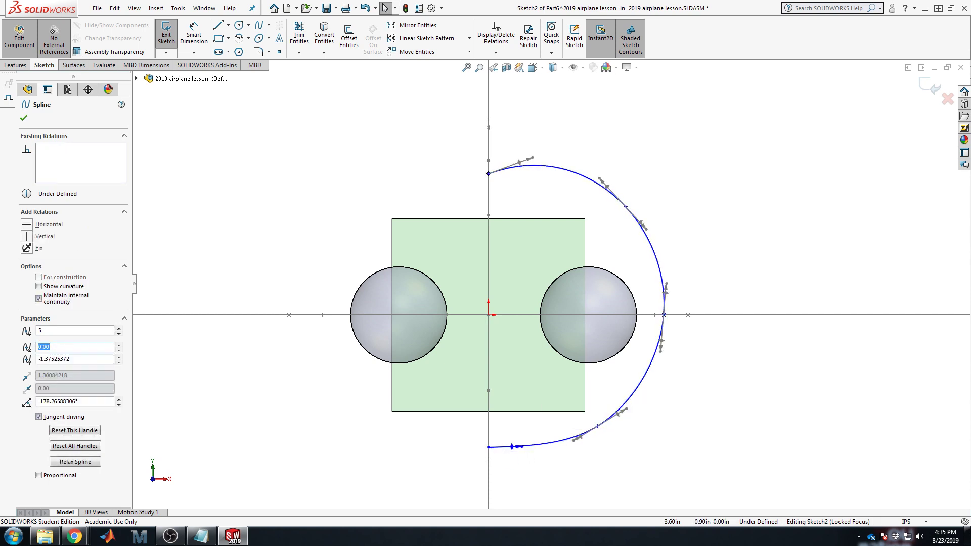
{"action": "left_click", "coordinate": [31, 227]}
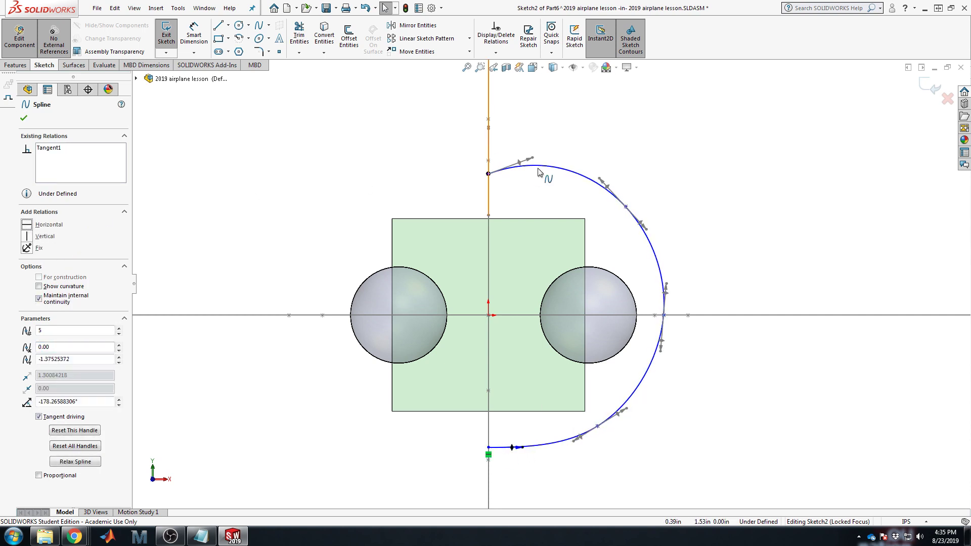
{"action": "left_click_drag", "start_coordinate": [532, 158], "coordinate": [530, 175]}
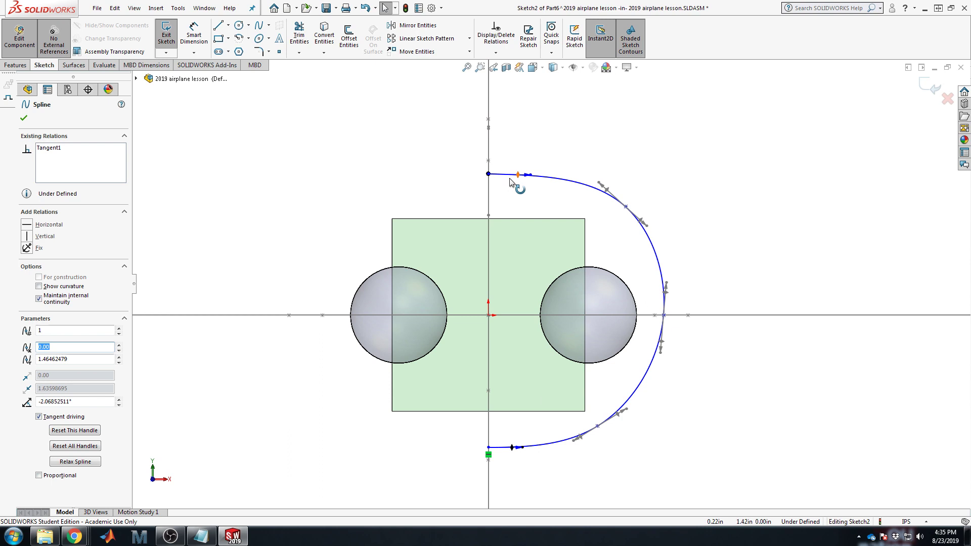
{"action": "left_click", "coordinate": [31, 227]}
{"action": "left_click", "coordinate": [379, 147]}
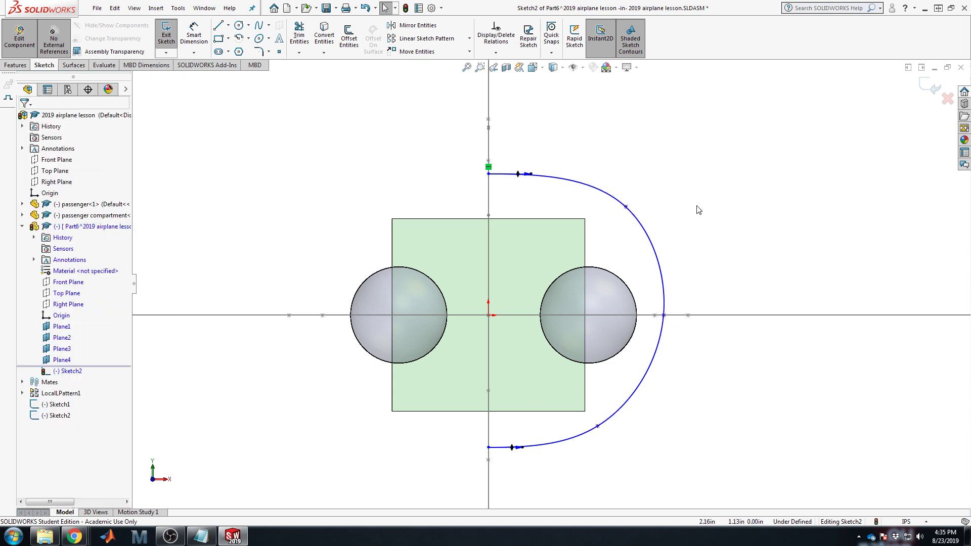
Step: Make the spline's middle point on the horizontal axis vertical-tangent
{"action": "left_click", "coordinate": [607, 199]}
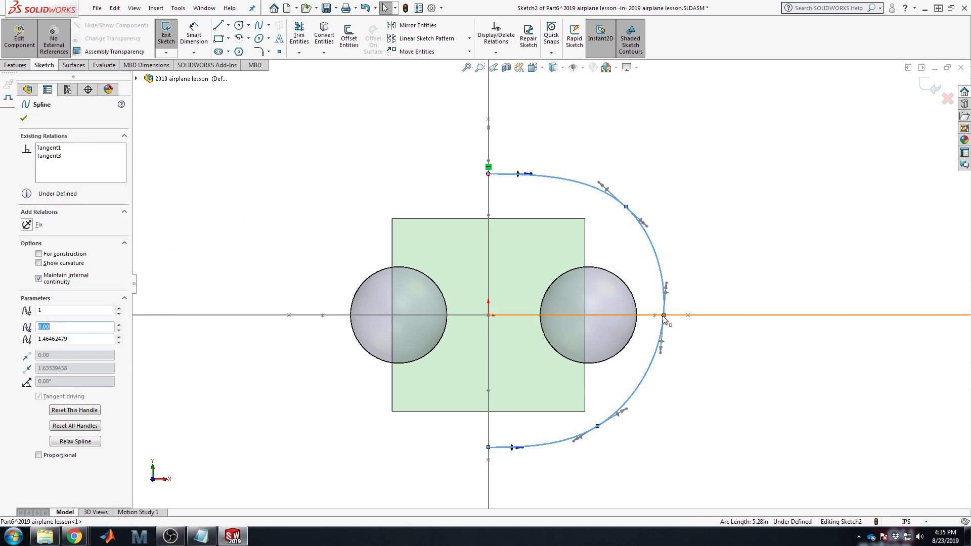
{"action": "left_click", "coordinate": [663, 315]}
{"action": "left_click", "coordinate": [703, 363]}
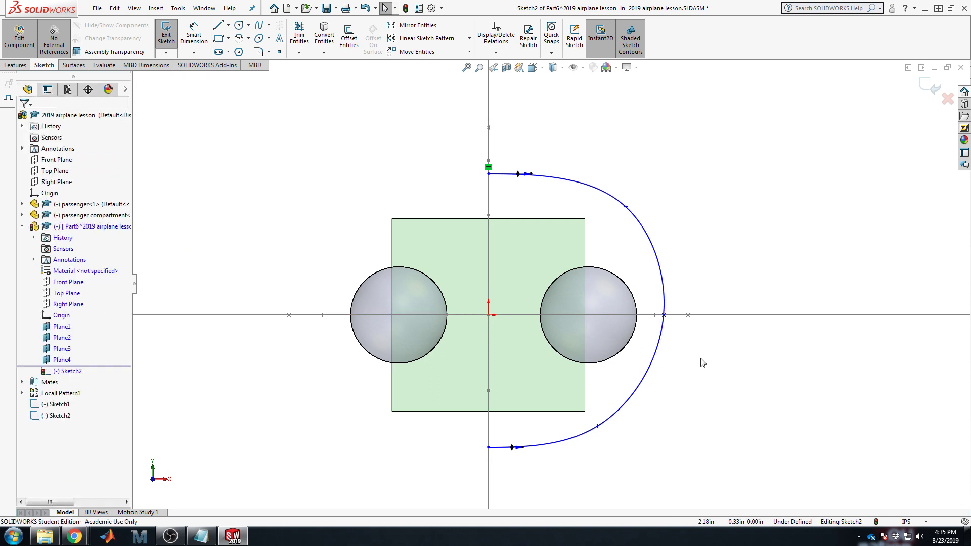
{"action": "left_click", "coordinate": [664, 317]}
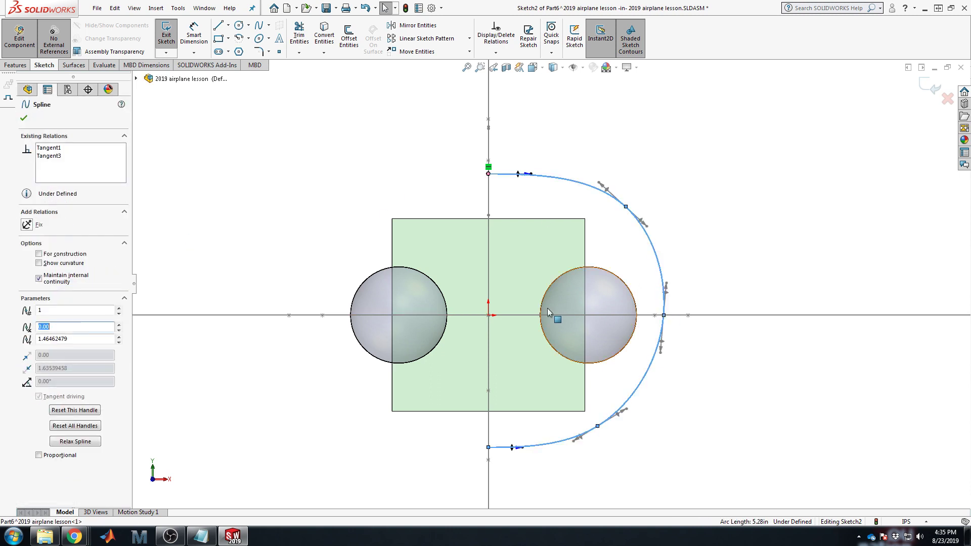
{"action": "left_click", "coordinate": [664, 315]}
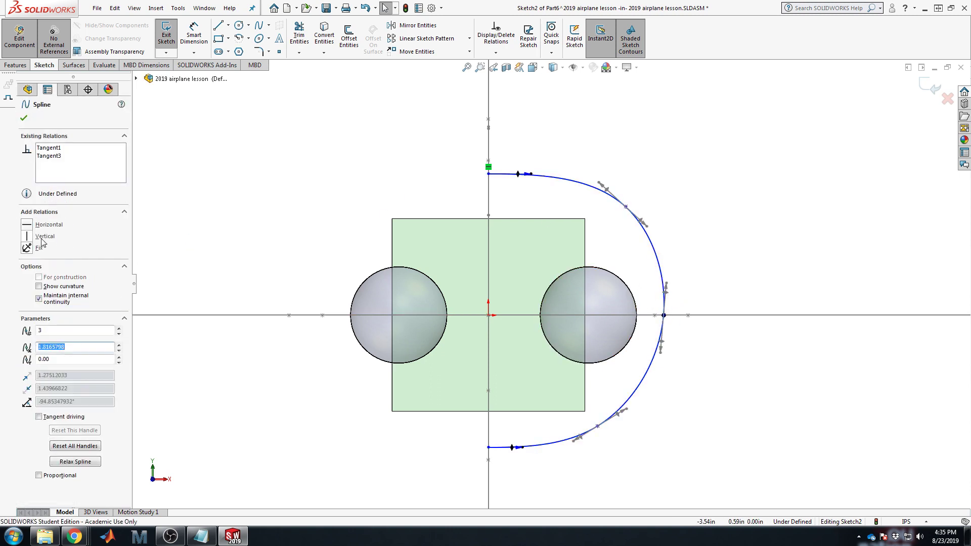
{"action": "left_click", "coordinate": [41, 238]}
{"action": "left_click", "coordinate": [261, 180]}
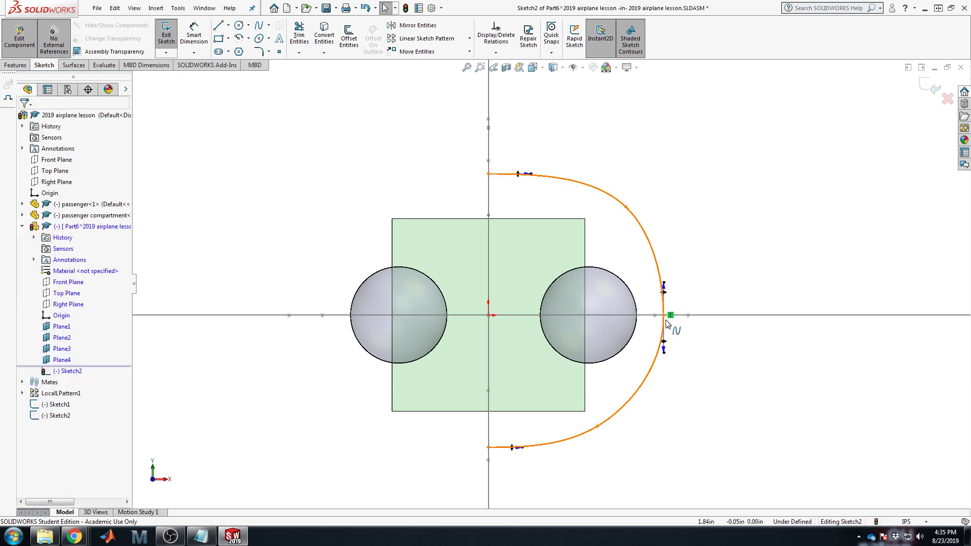
Step: Pull the spline points and end tangents inward so the curve hugs the sphere and box
{"action": "left_click_drag", "start_coordinate": [664, 316], "coordinate": [646, 316]}
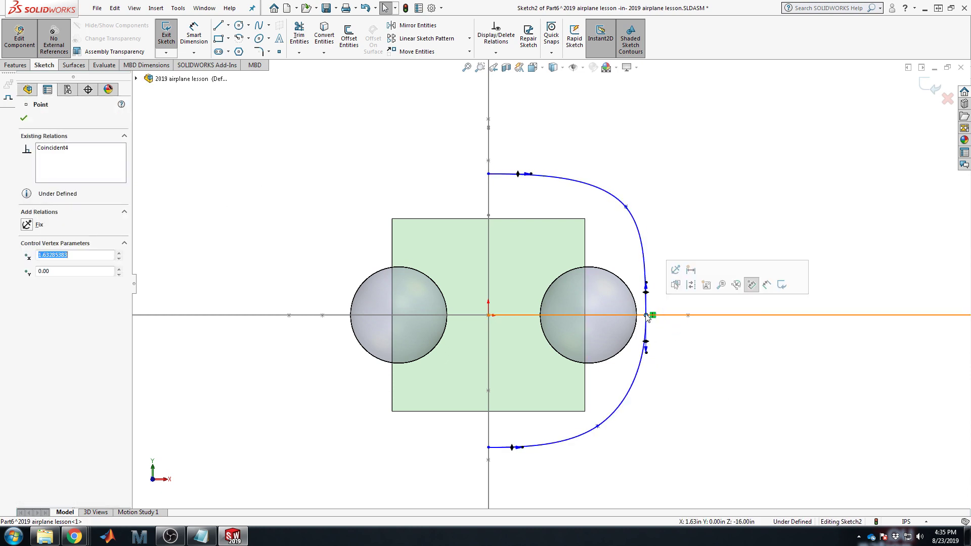
{"action": "left_click_drag", "start_coordinate": [626, 206], "coordinate": [597, 207]}
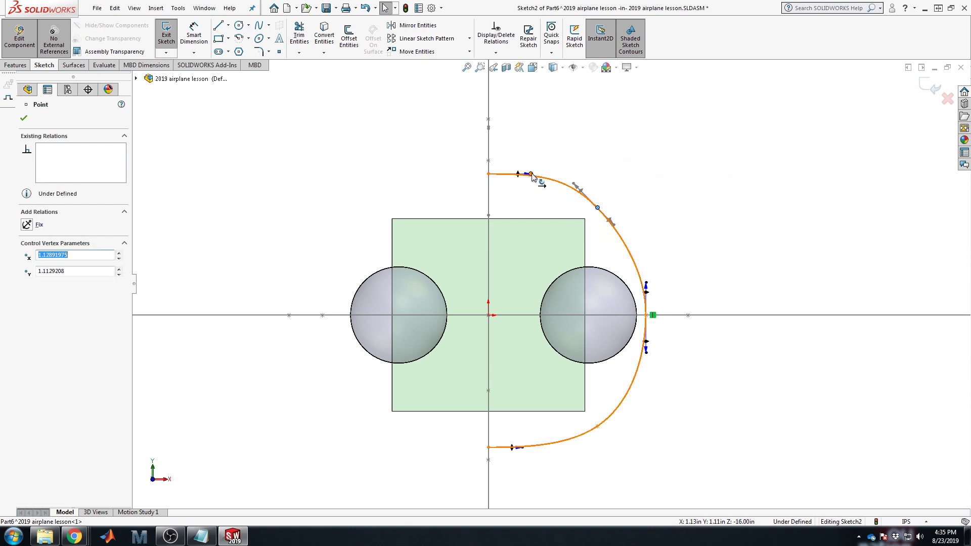
{"action": "left_click_drag", "start_coordinate": [531, 175], "coordinate": [504, 174]}
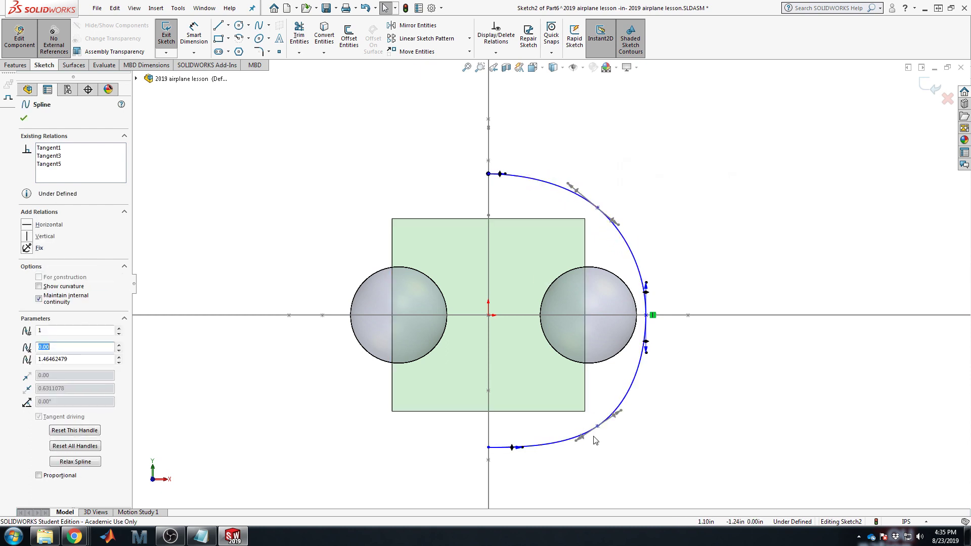
{"action": "left_click_drag", "start_coordinate": [598, 427], "coordinate": [587, 417]}
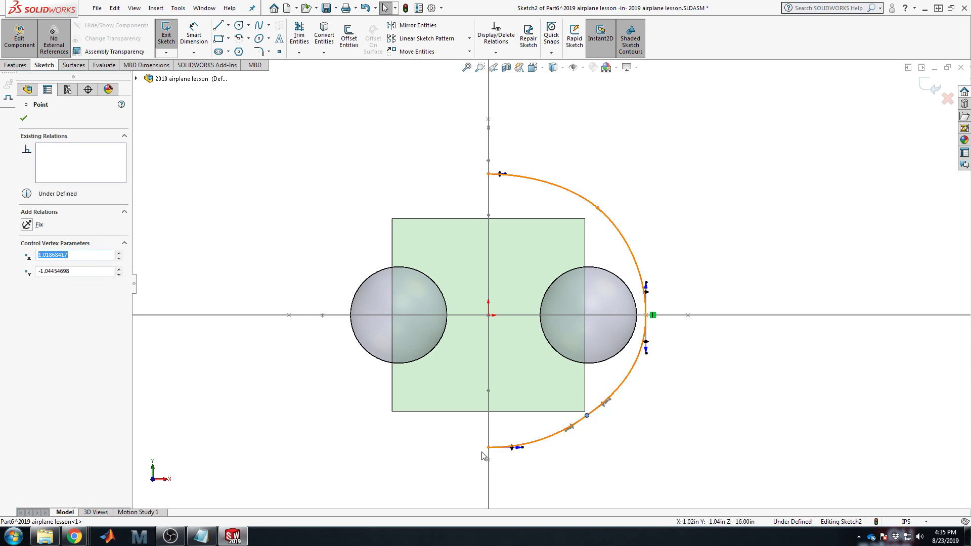
{"action": "mouse_move", "coordinate": [521, 452]}
{"action": "left_mouse_down"}
{"action": "mouse_move", "coordinate": [503, 448]}
{"action": "mouse_move", "coordinate": [513, 447]}
{"action": "left_mouse_up"}
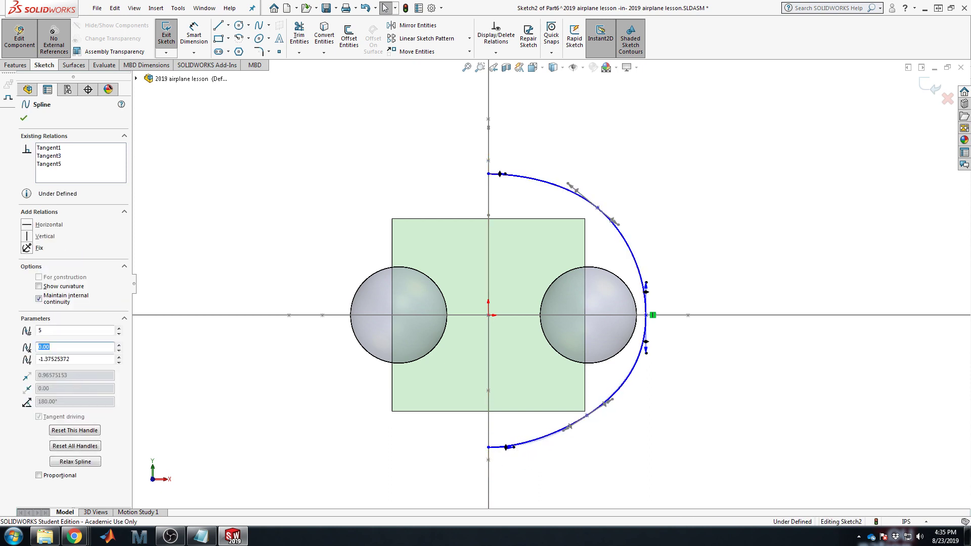
Step: Slide the right-hand spline point along the axis onto the sphere's edge and adjust the lower point
{"action": "left_click", "coordinate": [613, 399]}
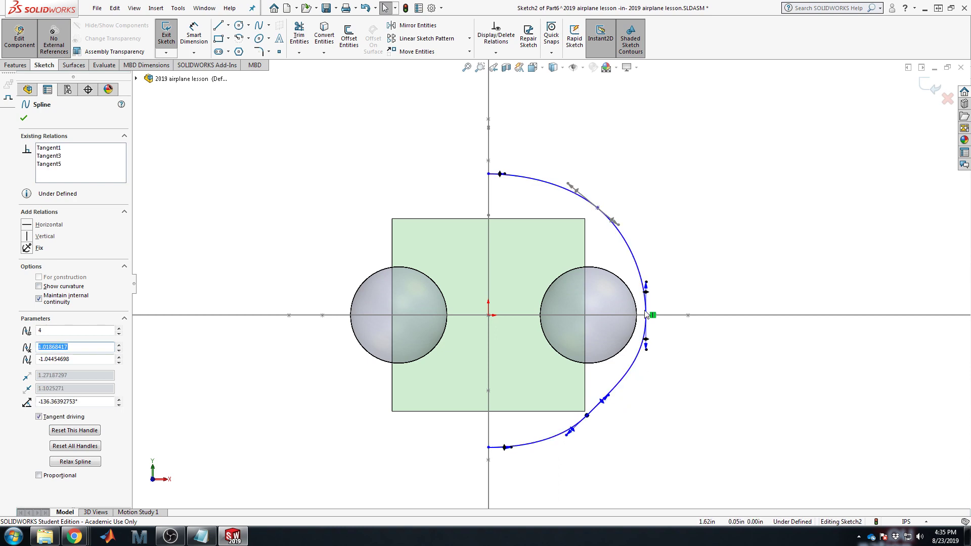
{"action": "left_click_drag", "start_coordinate": [647, 314], "coordinate": [634, 317]}
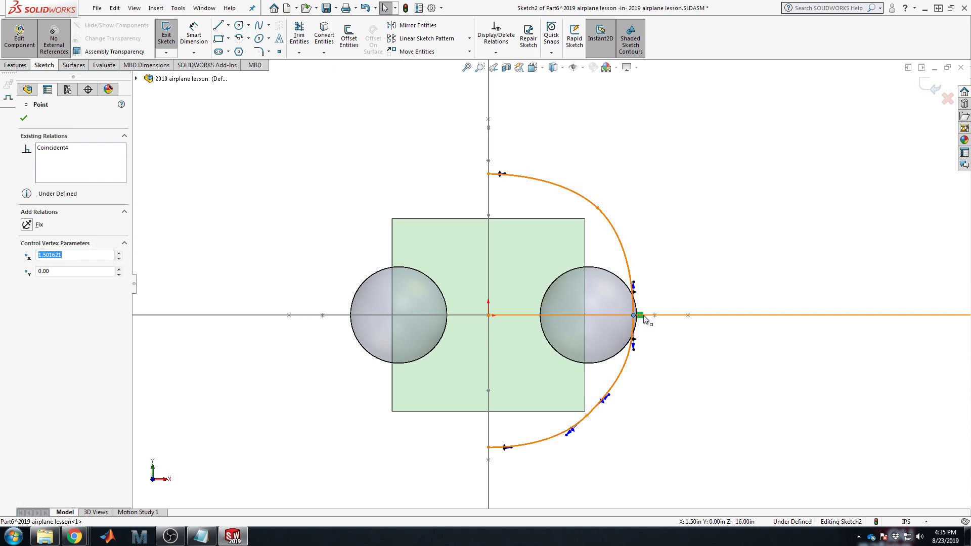
{"action": "left_click_drag", "start_coordinate": [645, 319], "coordinate": [635, 317]}
{"action": "left_click", "coordinate": [668, 418]}
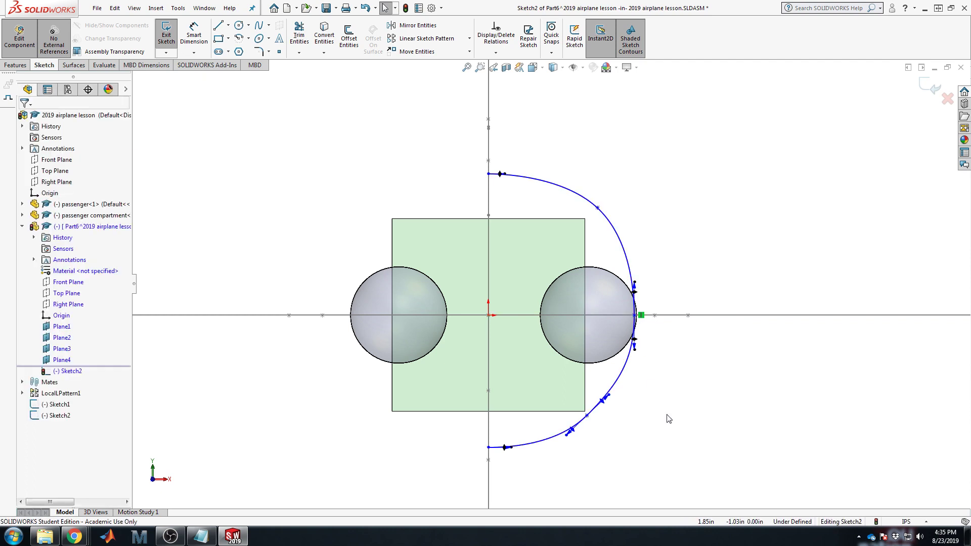
{"action": "left_click_drag", "start_coordinate": [588, 419], "coordinate": [588, 417]}
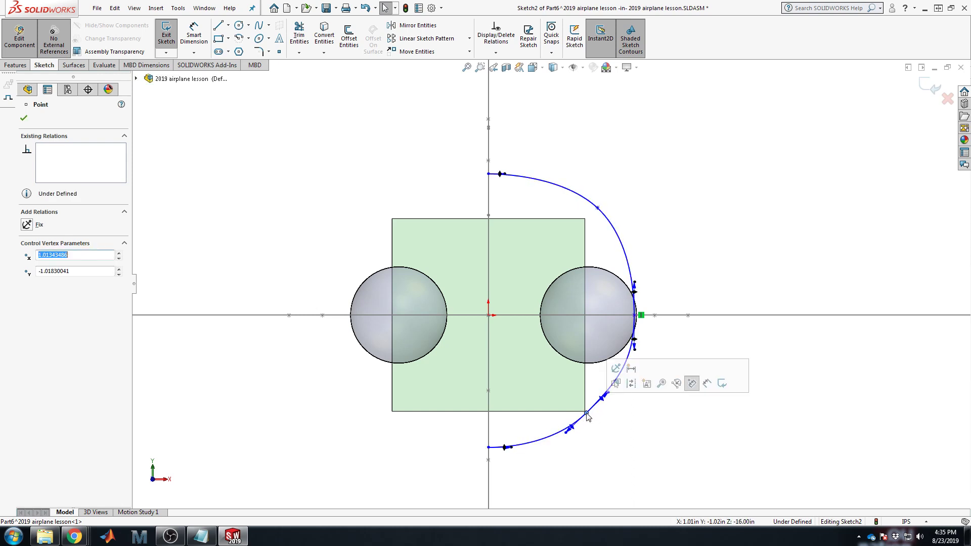
Step: Zoom in and place the lower spline point on the compartment box's bottom-right corner
{"action": "scroll", "coordinate": [587, 417], "scroll_direction": "down", "scroll_amount": 6}
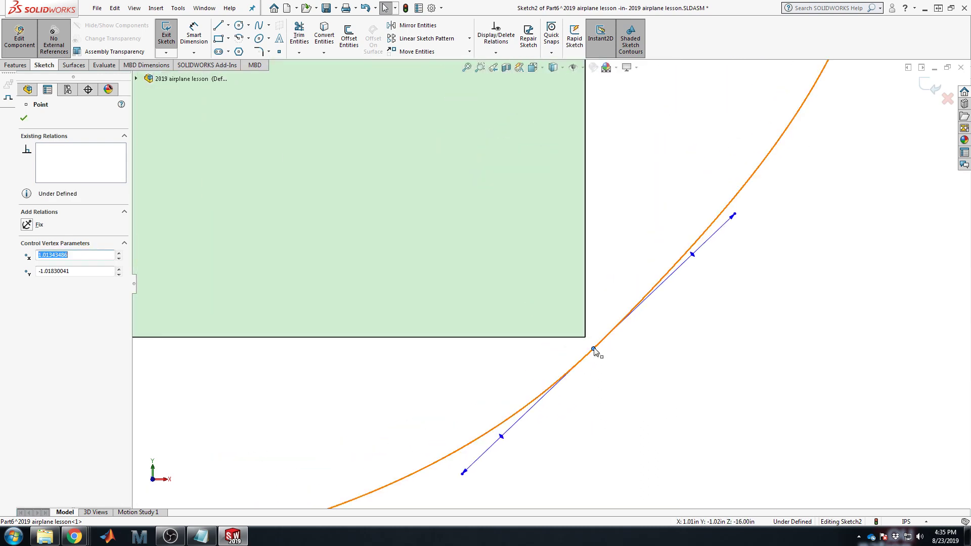
{"action": "left_click_drag", "start_coordinate": [595, 350], "coordinate": [590, 343]}
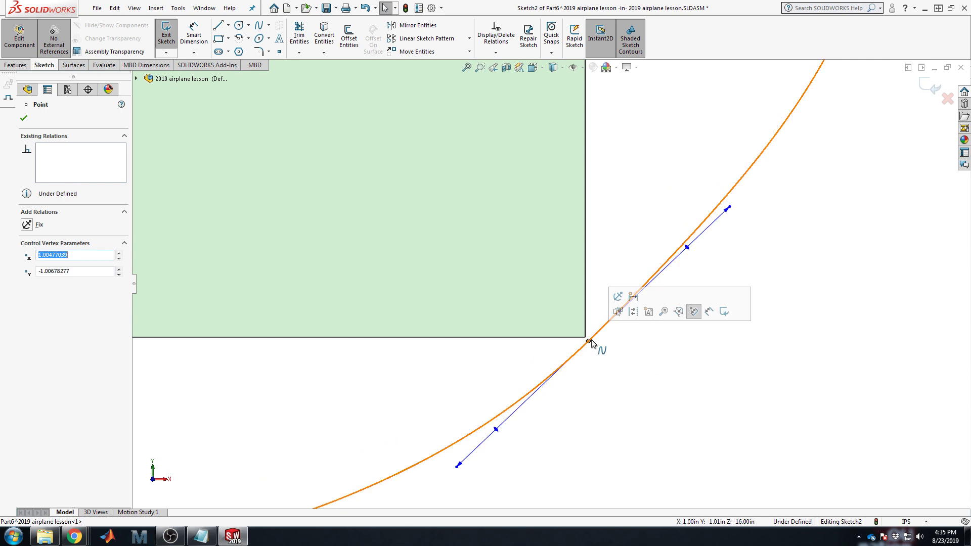
{"action": "scroll", "coordinate": [590, 344], "scroll_direction": "up", "scroll_amount": 4}
{"action": "scroll", "coordinate": [562, 311], "scroll_direction": "down", "scroll_amount": 3}
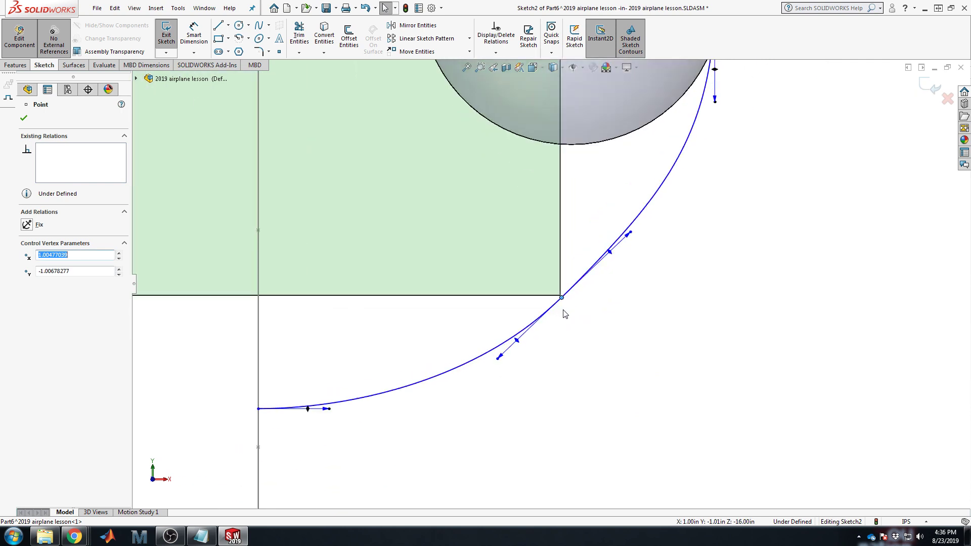
{"action": "scroll", "coordinate": [549, 306], "scroll_direction": "up", "scroll_amount": 2}
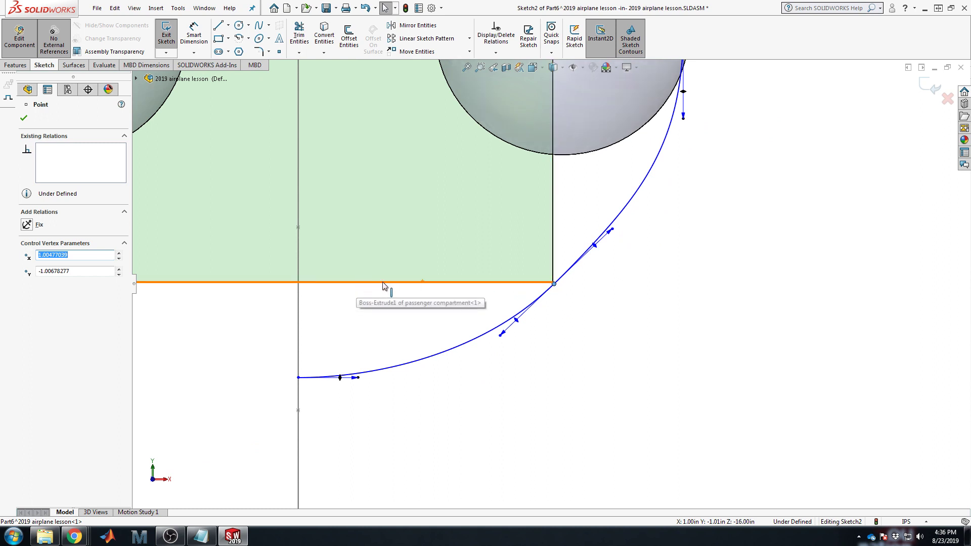
{"action": "mouse_move", "coordinate": [555, 286]}
{"action": "left_mouse_down"}
{"action": "mouse_move", "coordinate": [580, 312]}
{"action": "mouse_move", "coordinate": [553, 283]}
{"action": "mouse_move", "coordinate": [570, 298]}
{"action": "left_mouse_up"}
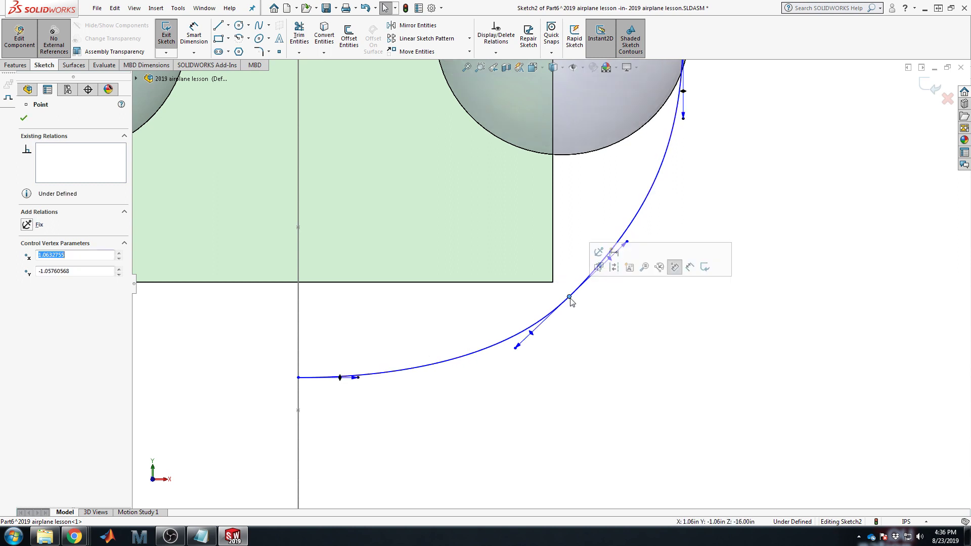
{"action": "left_click", "coordinate": [615, 336]}
Step: Nudge the lower point down slightly and smooth the curve around it
{"action": "key", "text": "f"}
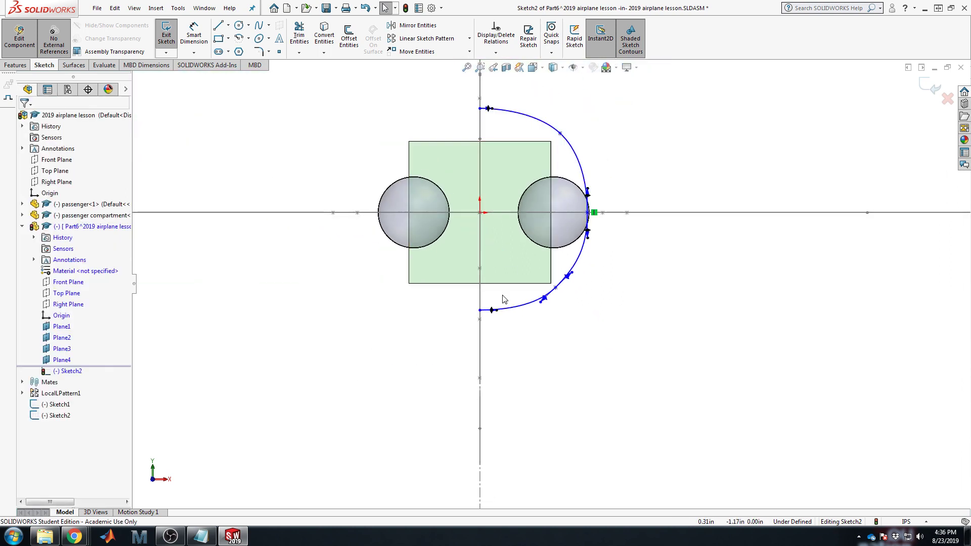
{"action": "scroll", "coordinate": [504, 298], "scroll_direction": "down", "scroll_amount": 4}
{"action": "left_click_drag", "start_coordinate": [630, 273], "coordinate": [631, 281]}
{"action": "left_click", "coordinate": [627, 310]}
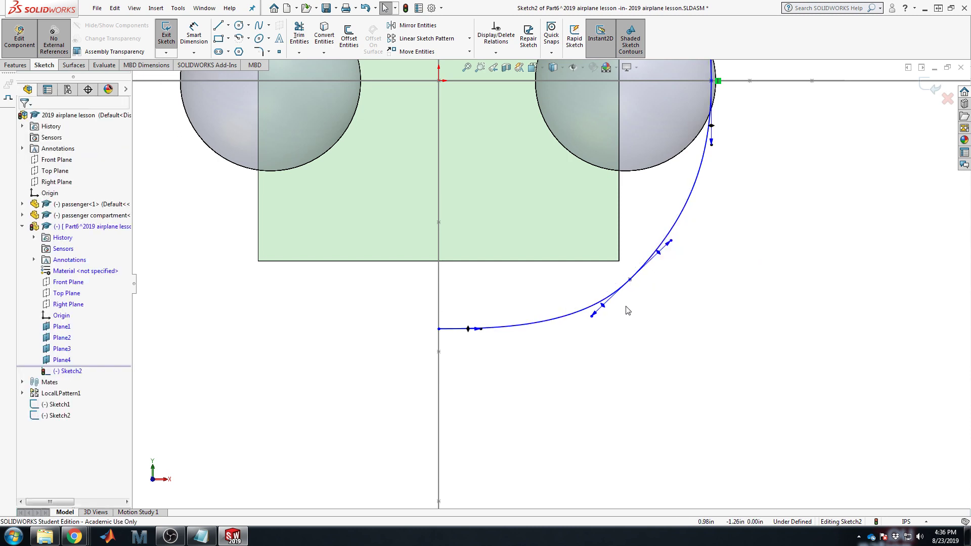
{"action": "mouse_move", "coordinate": [592, 321]}
{"action": "left_mouse_down"}
{"action": "mouse_move", "coordinate": [514, 321]}
{"action": "mouse_move", "coordinate": [609, 312]}
{"action": "mouse_move", "coordinate": [600, 308]}
{"action": "left_mouse_up"}
{"action": "left_click", "coordinate": [738, 325]}
{"action": "scroll", "coordinate": [758, 354], "scroll_direction": "up", "scroll_amount": 5}
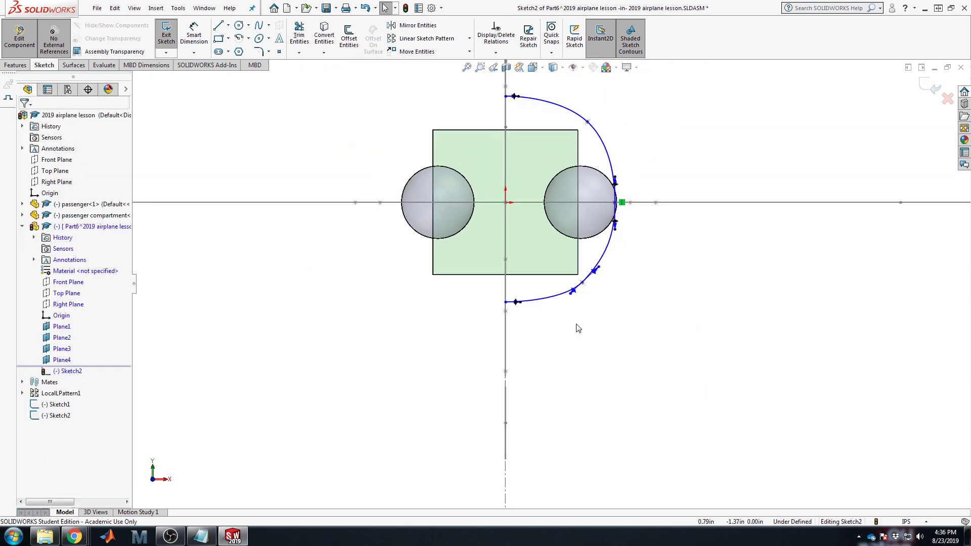
Step: Exit Sketch2 and orbit the model to view the fuselage in 3D
{"action": "key", "text": "f"}
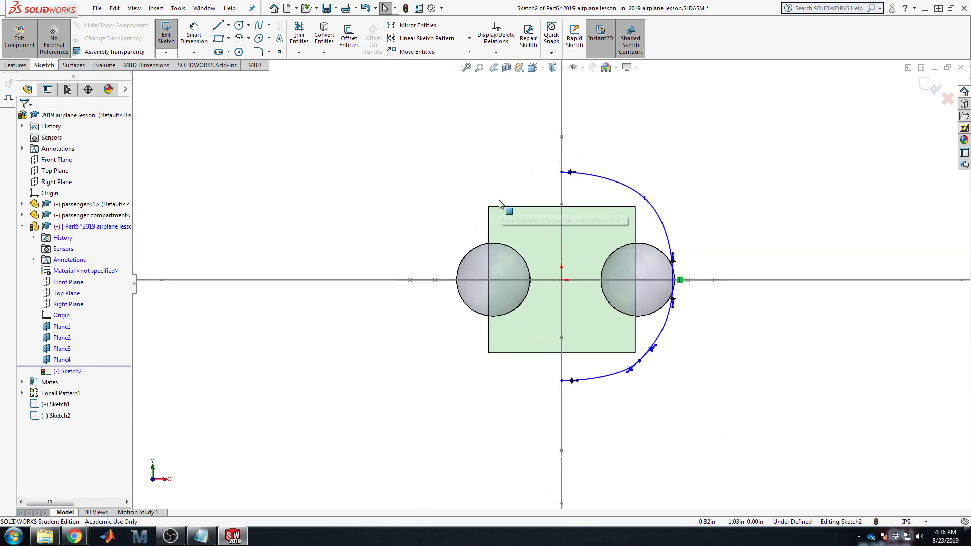
{"action": "left_click", "coordinate": [929, 88]}
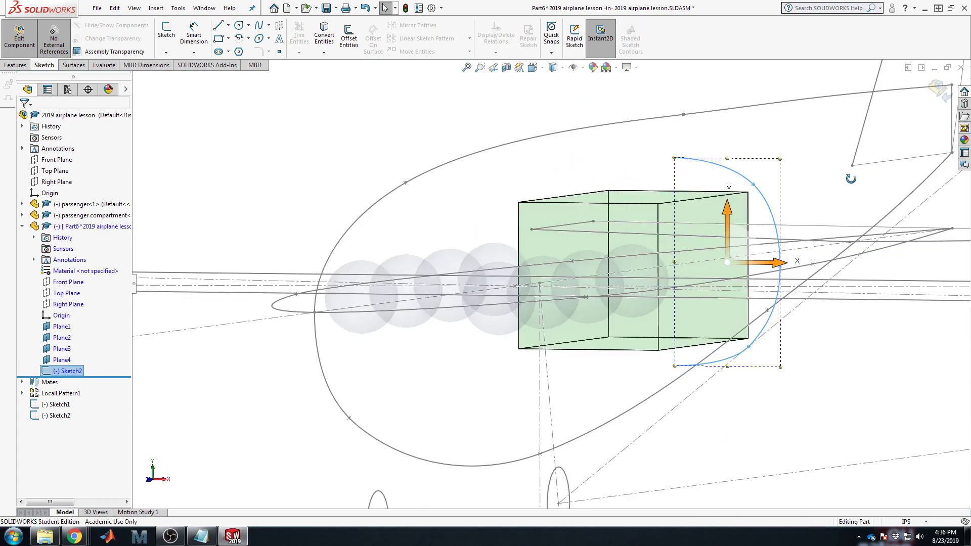
{"action": "middle_click_drag", "start_coordinate": [854, 206], "coordinate": [829, 208]}
{"action": "scroll", "coordinate": [674, 268], "scroll_direction": "up", "scroll_amount": 5}
{"action": "scroll", "coordinate": [626, 258], "scroll_direction": "down", "scroll_amount": 3}
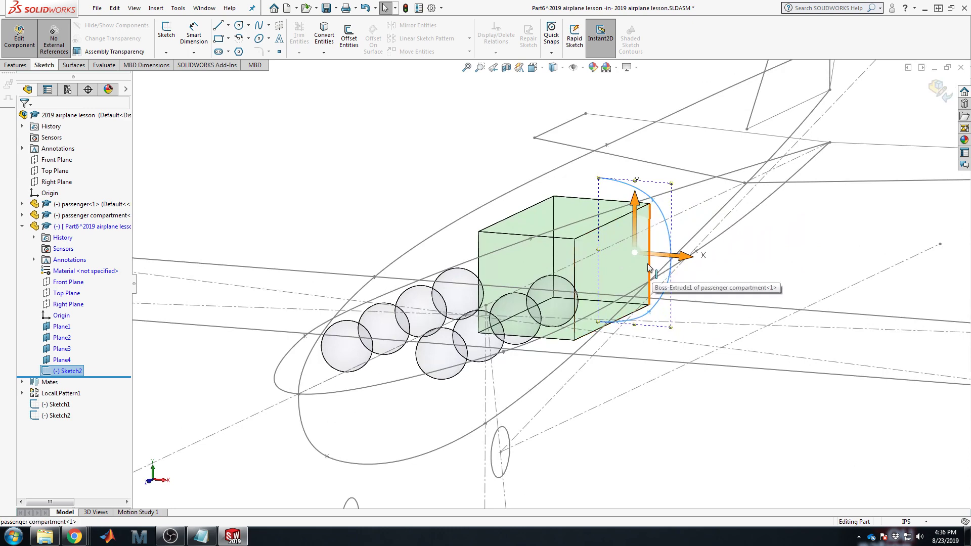
{"action": "middle_click_drag", "start_coordinate": [651, 268], "coordinate": [623, 171]}
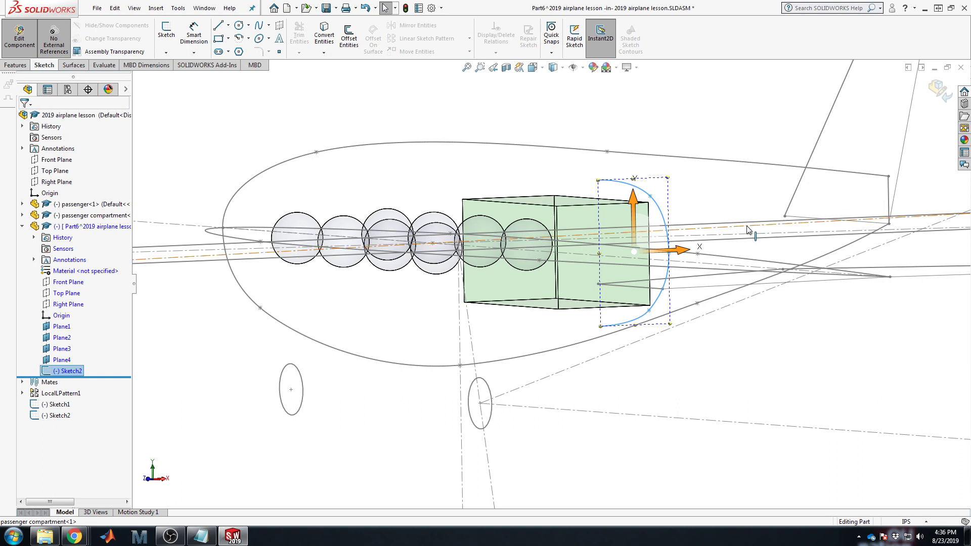
{"action": "middle_click_drag", "start_coordinate": [763, 184], "coordinate": [743, 238]}
{"action": "scroll", "coordinate": [428, 366], "scroll_direction": "up", "scroll_amount": 2}
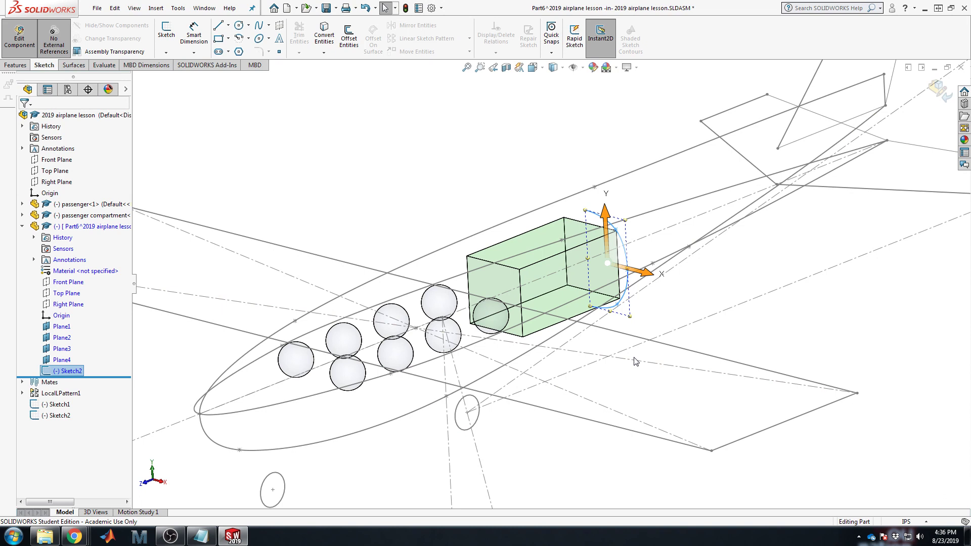
Step: Start a new sketch on Plane1
{"action": "left_click", "coordinate": [335, 162]}
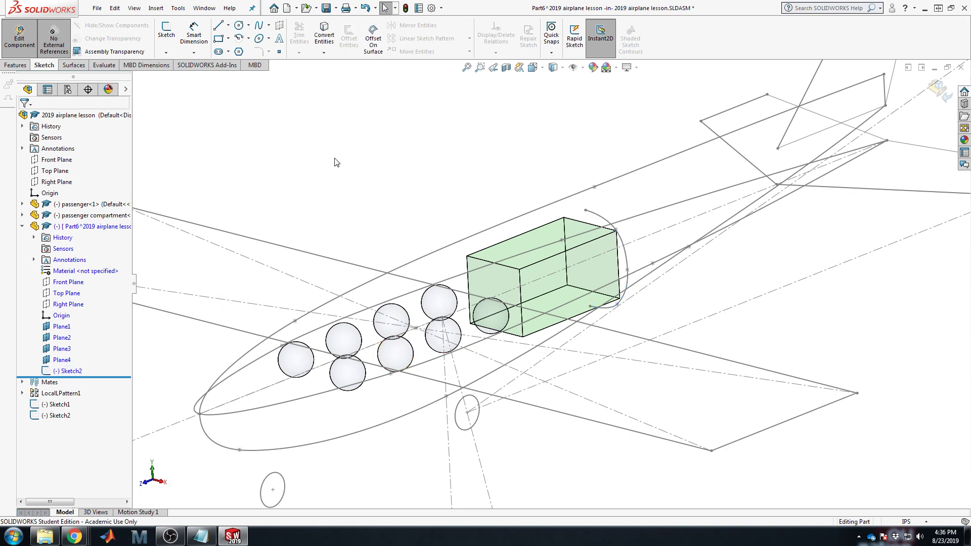
{"action": "left_click", "coordinate": [62, 326]}
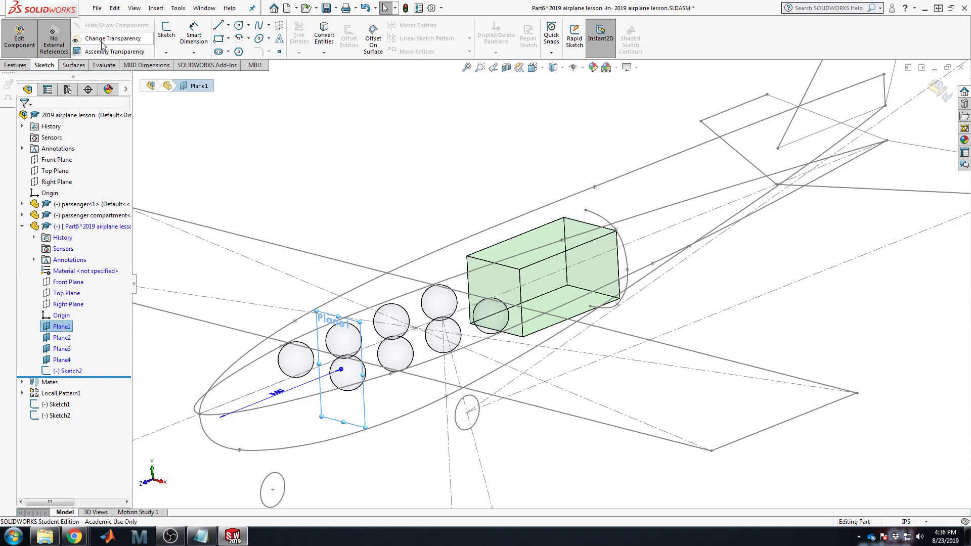
{"action": "left_click", "coordinate": [164, 36]}
Step: Face Plane1 and draw a spline from the vertical axis to the horizontal axis
{"action": "left_click", "coordinate": [472, 244]}
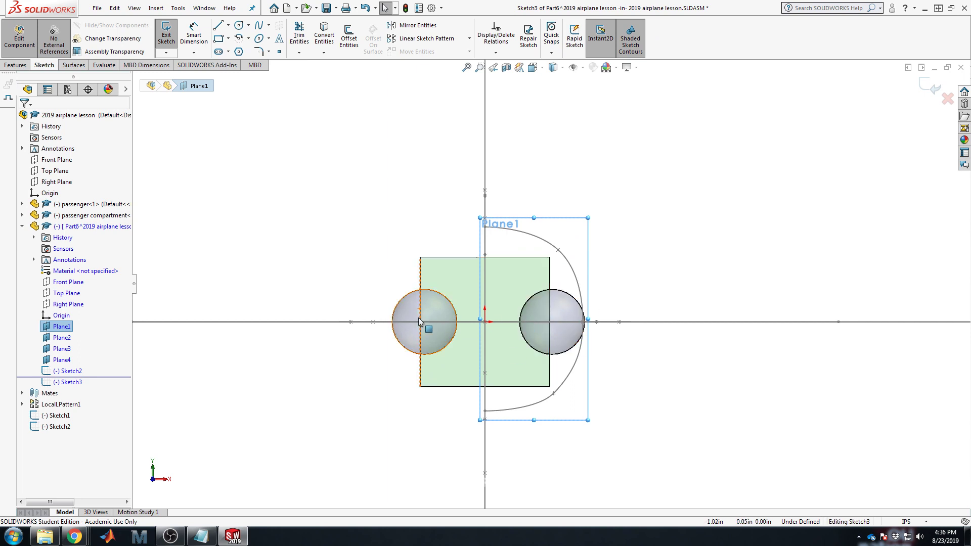
{"action": "scroll", "coordinate": [517, 349], "scroll_direction": "down", "scroll_amount": 2}
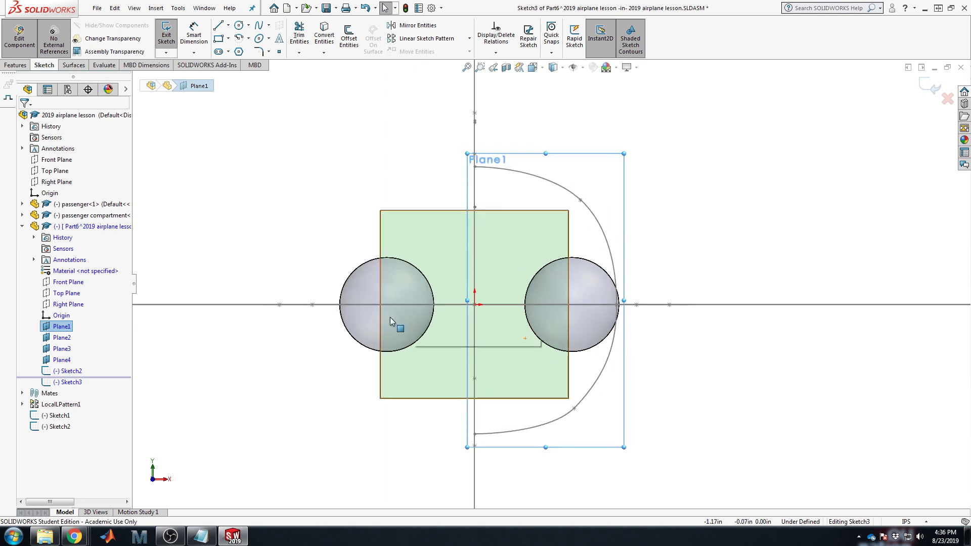
{"action": "left_click", "coordinate": [258, 25]}
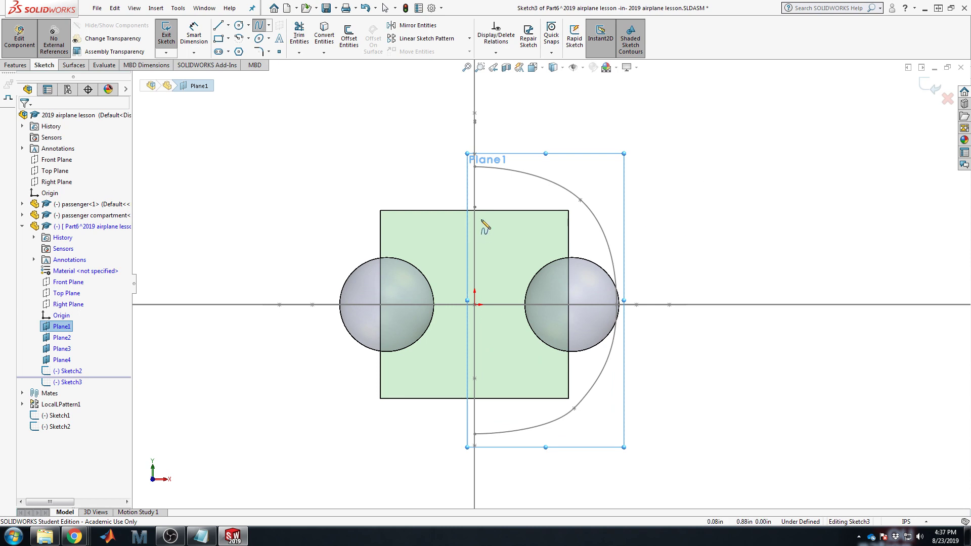
{"action": "left_click", "coordinate": [475, 186]}
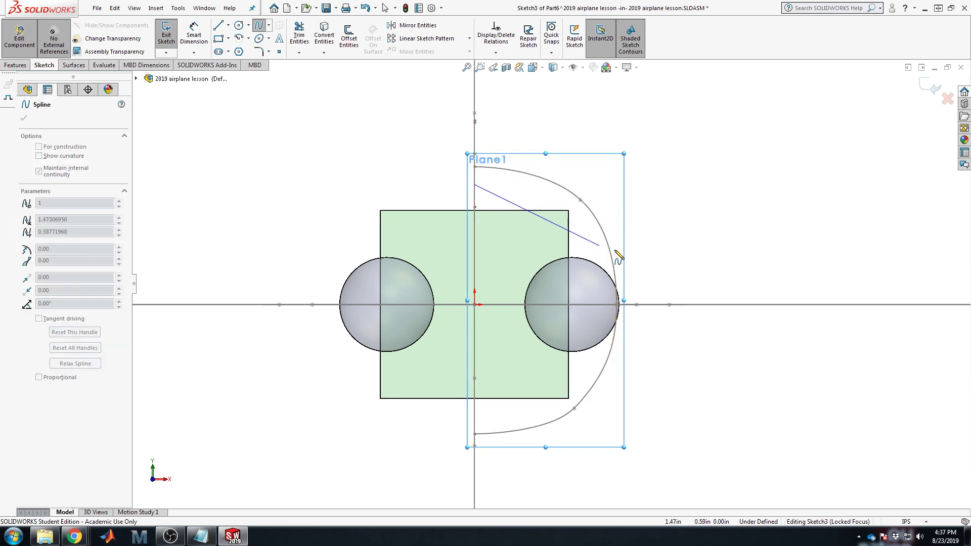
{"action": "left_click", "coordinate": [661, 304]}
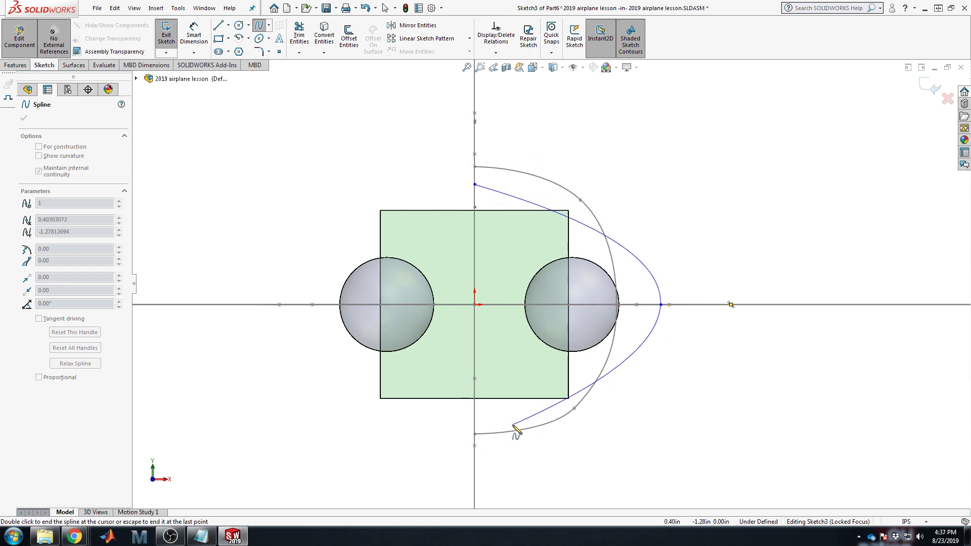
{"action": "key", "text": "Escape"}
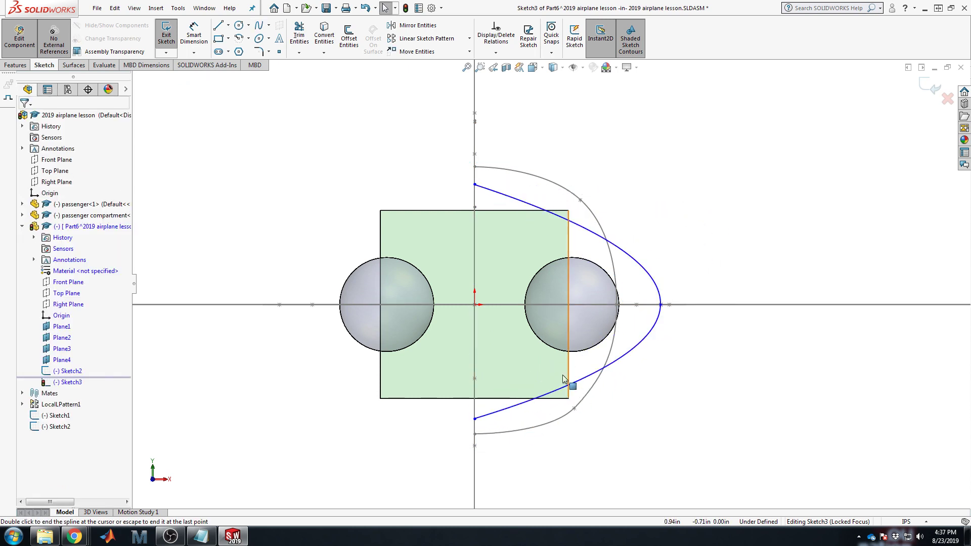
Step: Make the spline's top and bottom ends horizontal and vertical at its outer point
{"action": "left_click", "coordinate": [544, 399]}
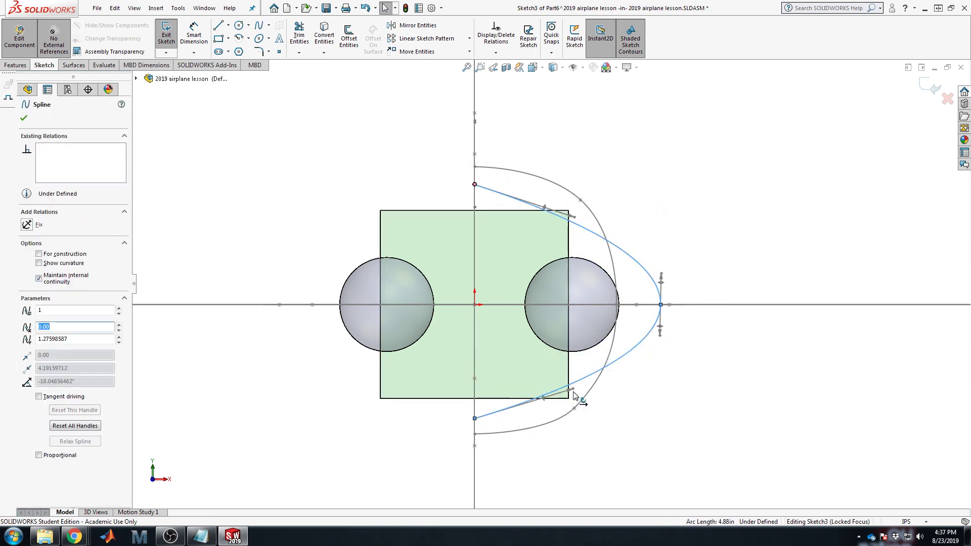
{"action": "left_click_drag", "start_coordinate": [574, 395], "coordinate": [571, 407]}
{"action": "left_click", "coordinate": [29, 226]}
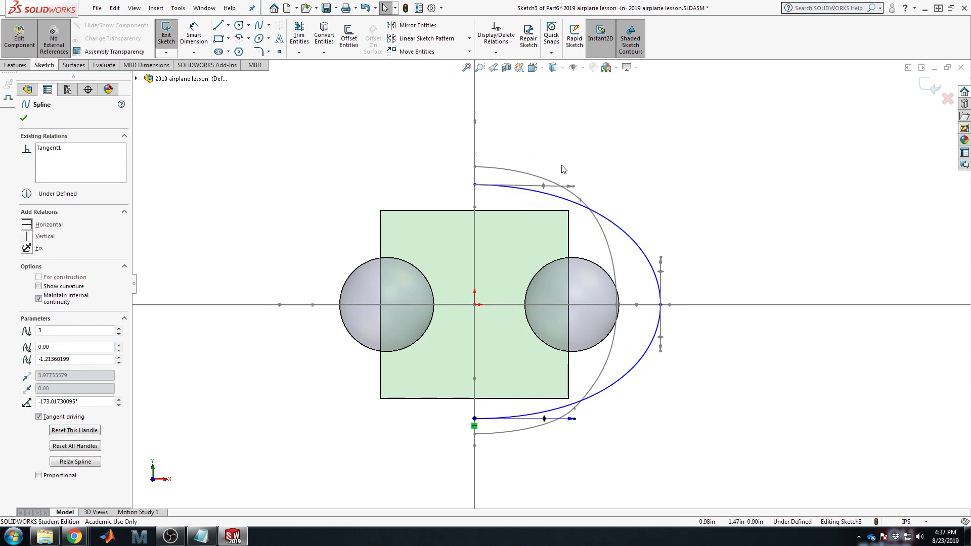
{"action": "left_click_drag", "start_coordinate": [572, 188], "coordinate": [576, 186]}
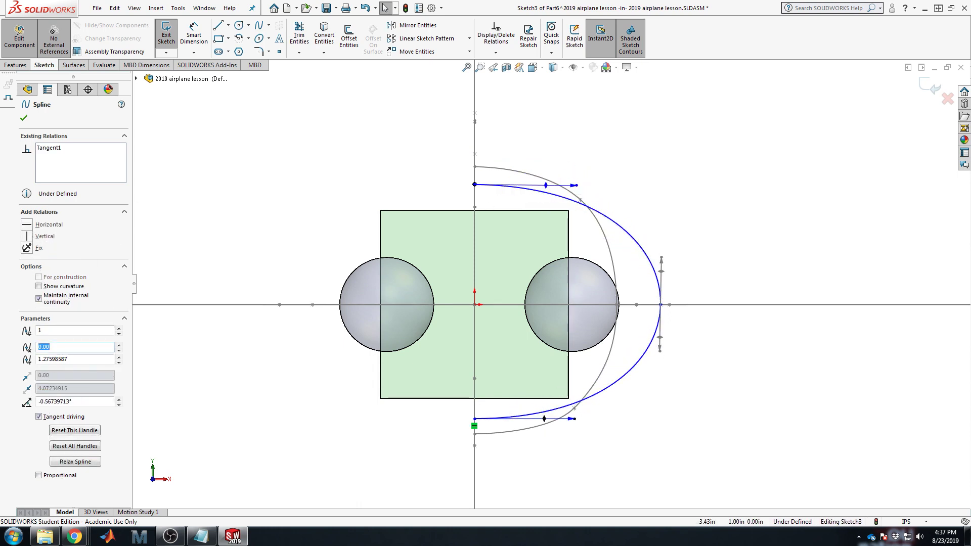
{"action": "left_click", "coordinate": [32, 227]}
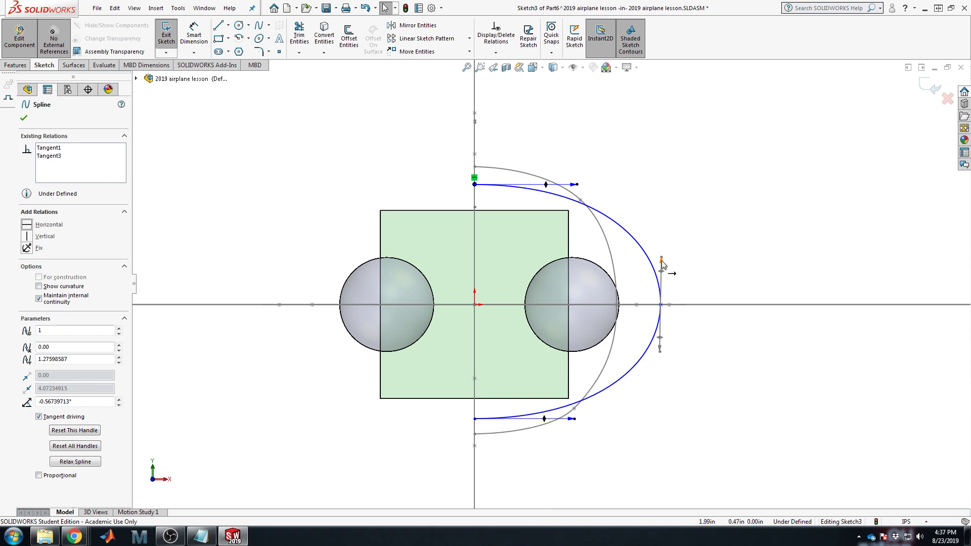
{"action": "left_click_drag", "start_coordinate": [661, 260], "coordinate": [660, 259]}
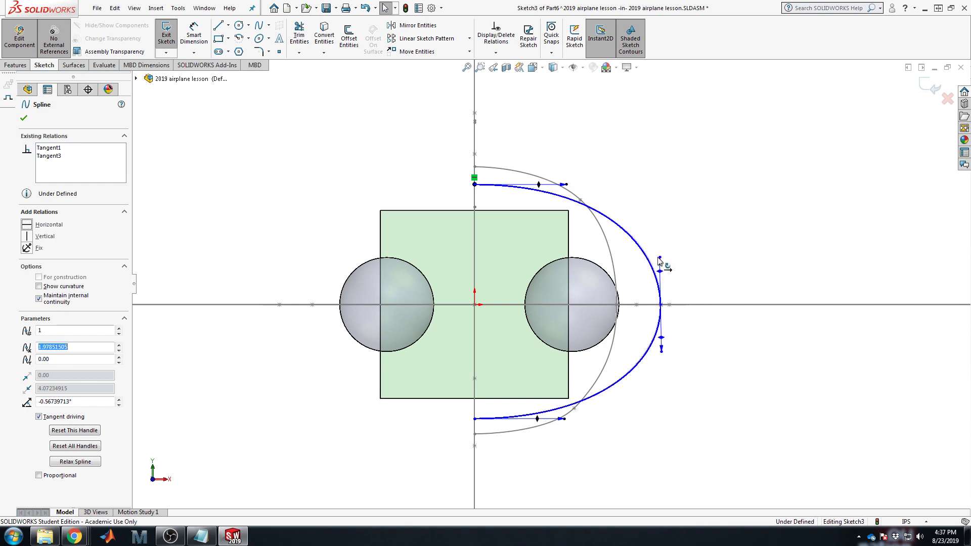
{"action": "left_click", "coordinate": [27, 236]}
Step: Pull the outer point inward, adjust its tangents to tighten the curve, and exit Sketch3
{"action": "left_click_drag", "start_coordinate": [565, 186], "coordinate": [591, 184]}
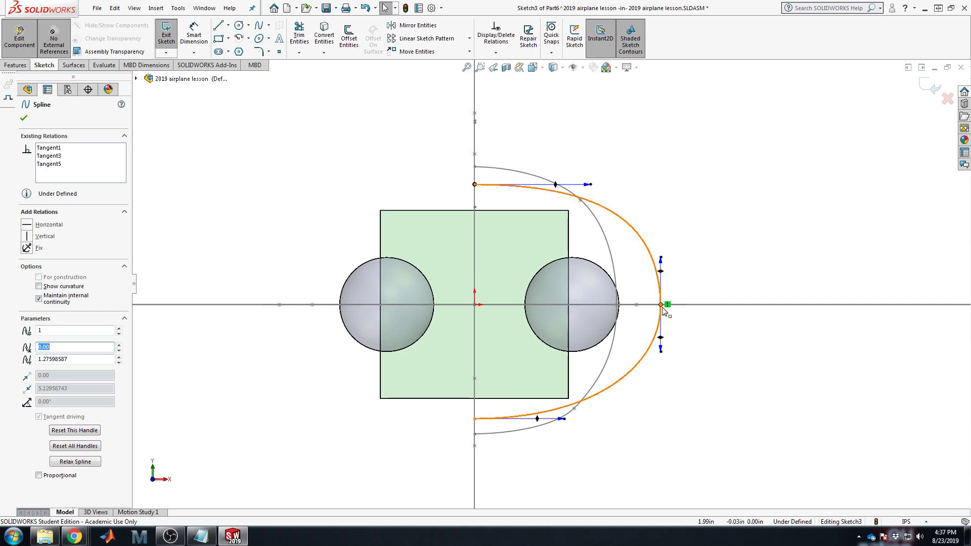
{"action": "left_click_drag", "start_coordinate": [661, 306], "coordinate": [640, 360]}
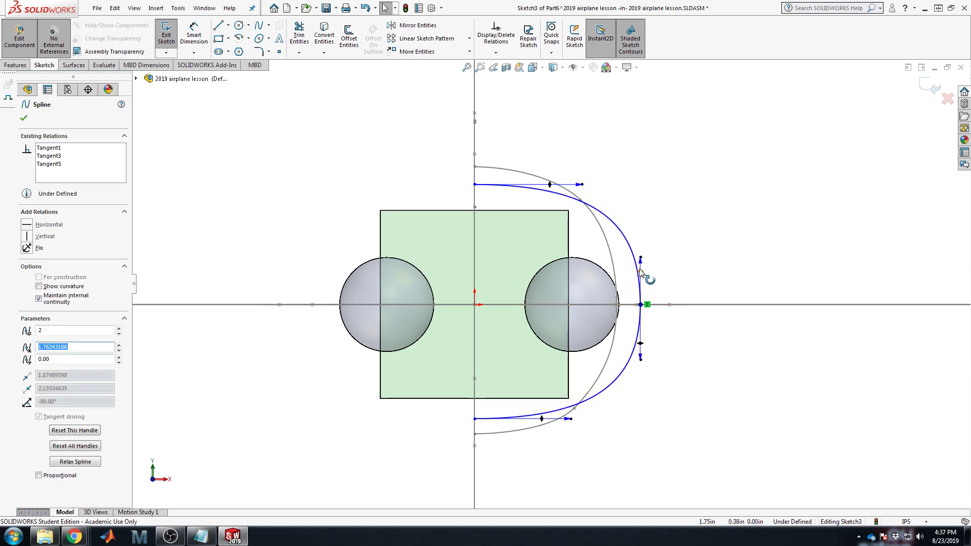
{"action": "left_click_drag", "start_coordinate": [640, 259], "coordinate": [641, 268]}
{"action": "left_click_drag", "start_coordinate": [641, 359], "coordinate": [641, 348]}
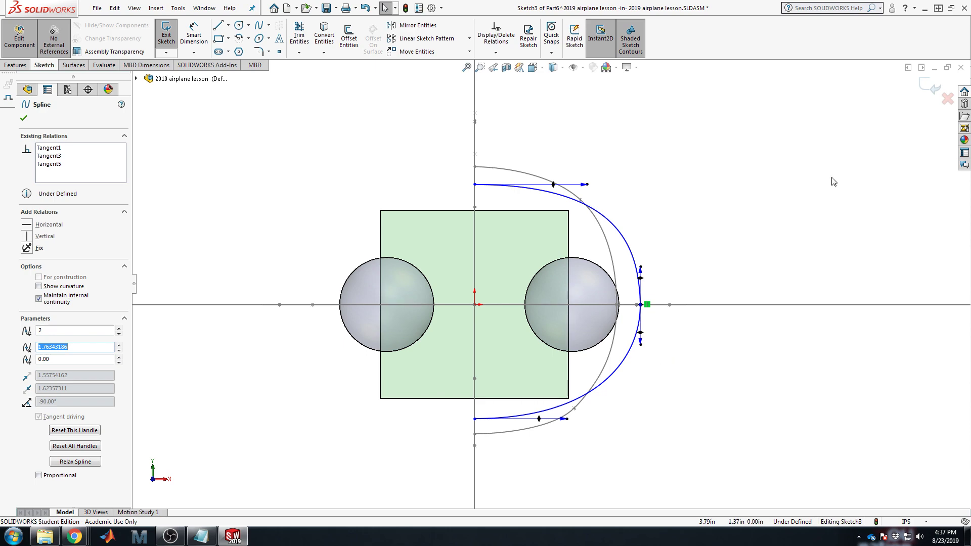
{"action": "left_click", "coordinate": [925, 90]}
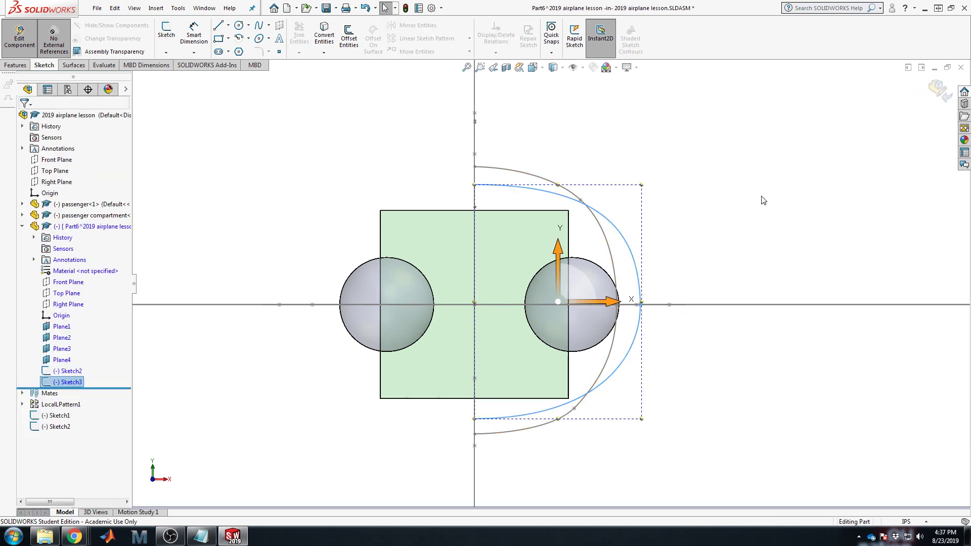
Step: Start a new sketch on Plane3 near the tail
{"action": "middle_click_drag", "start_coordinate": [763, 200], "coordinate": [732, 216]}
{"action": "scroll", "coordinate": [732, 216], "scroll_direction": "up", "scroll_amount": 8}
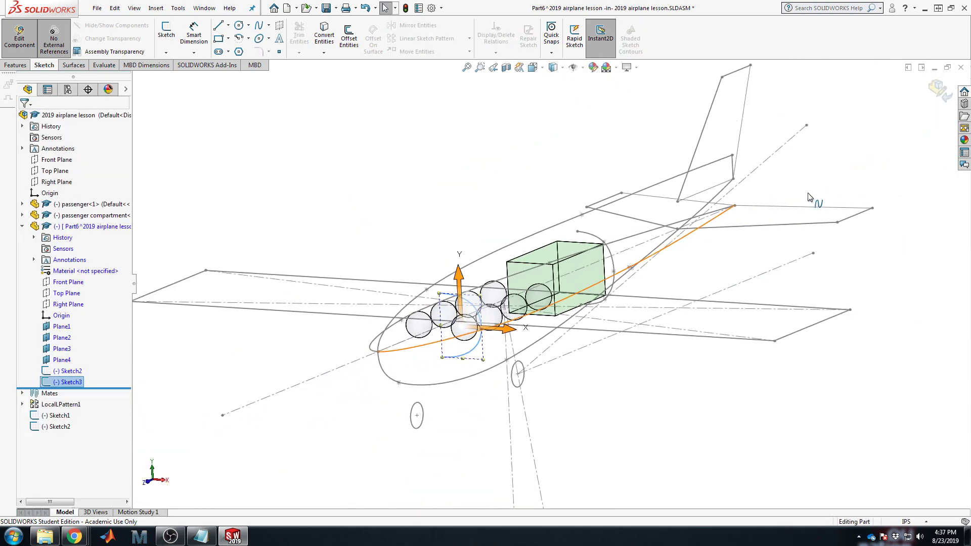
{"action": "left_click", "coordinate": [593, 147]}
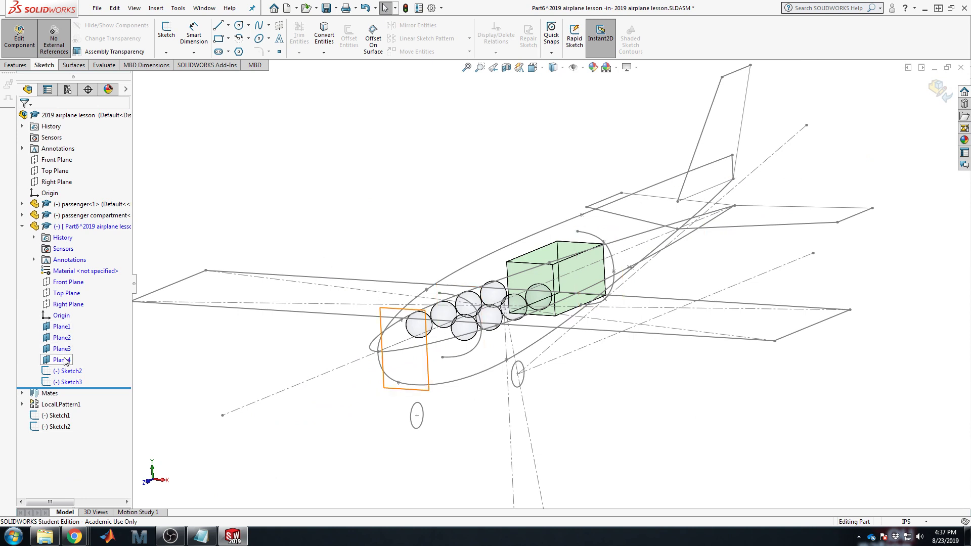
{"action": "left_click", "coordinate": [63, 327]}
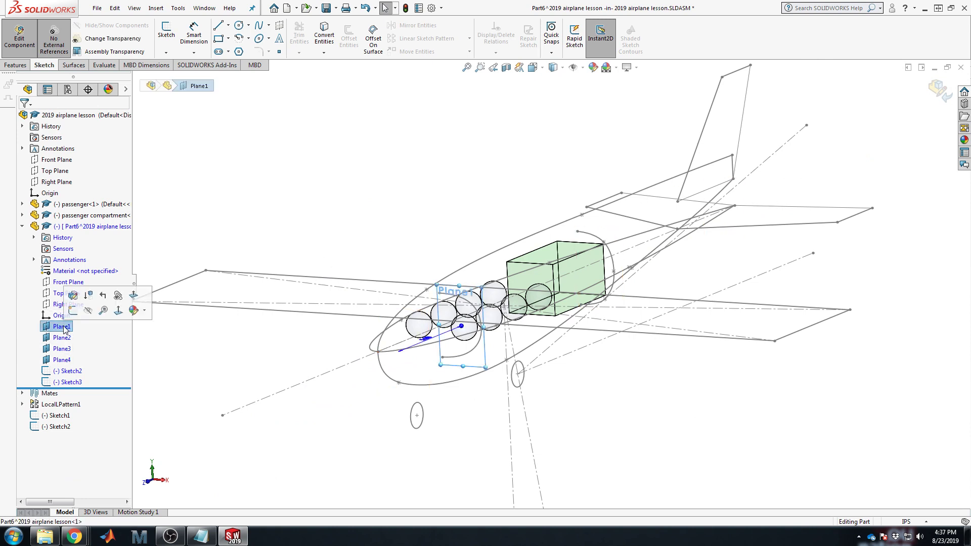
{"action": "left_click", "coordinate": [62, 348]}
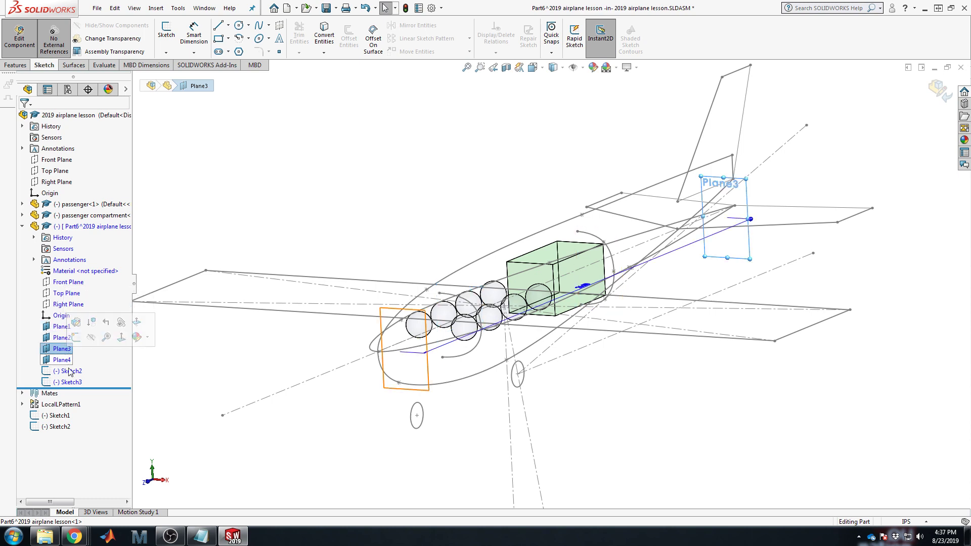
{"action": "left_click", "coordinate": [166, 31]}
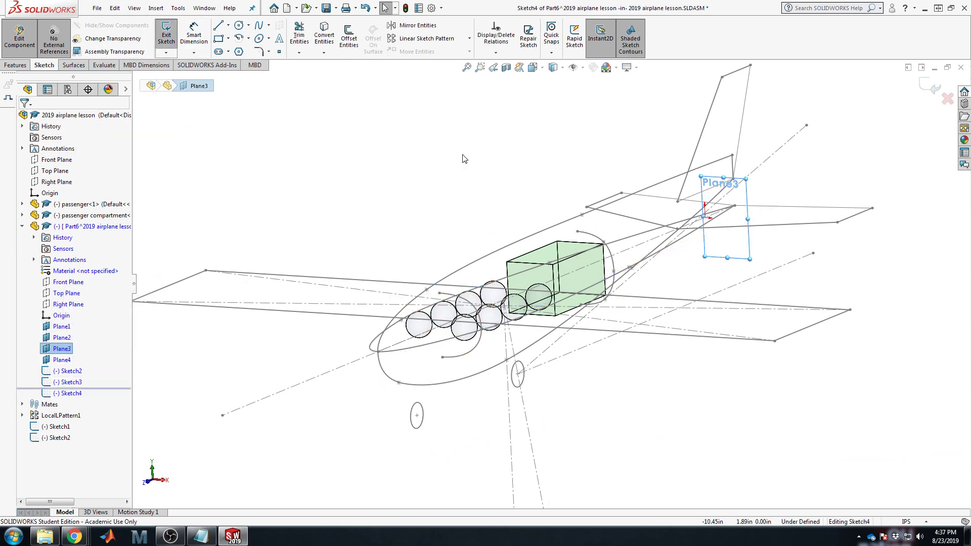
Step: Orbit around the airplane to check where Plane3 sits near the tail
{"action": "key", "text": "space"}
{"action": "scroll", "coordinate": [571, 227], "scroll_direction": "down", "scroll_amount": 8}
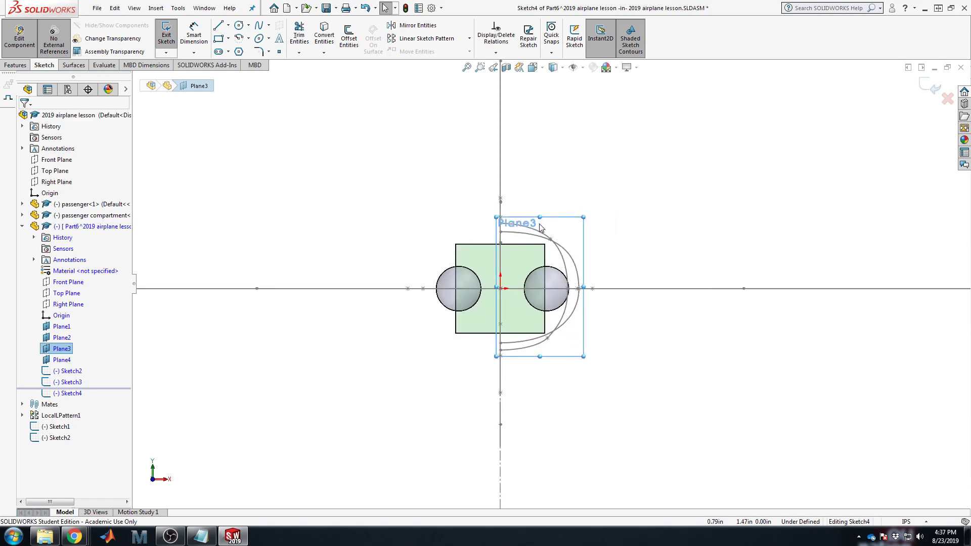
{"action": "key", "text": "space"}
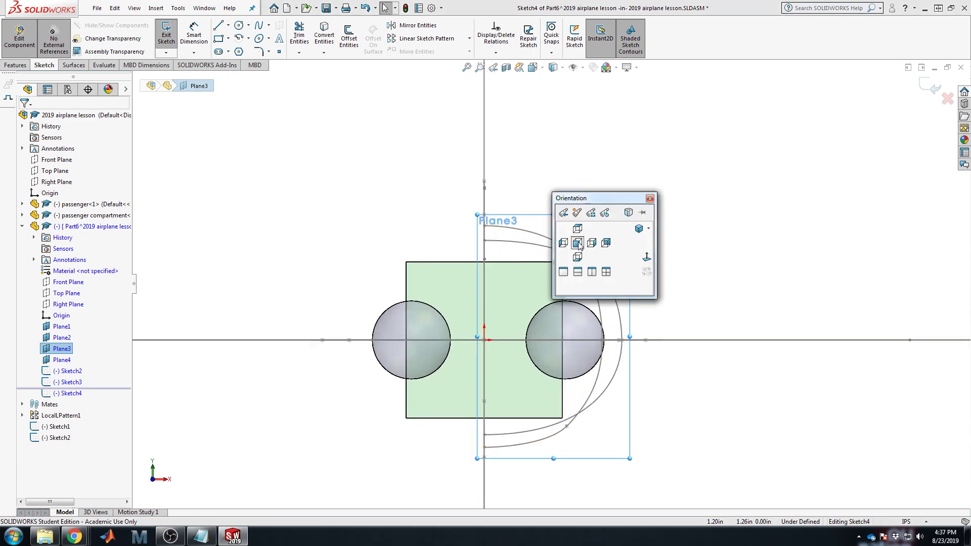
{"action": "left_click", "coordinate": [752, 198]}
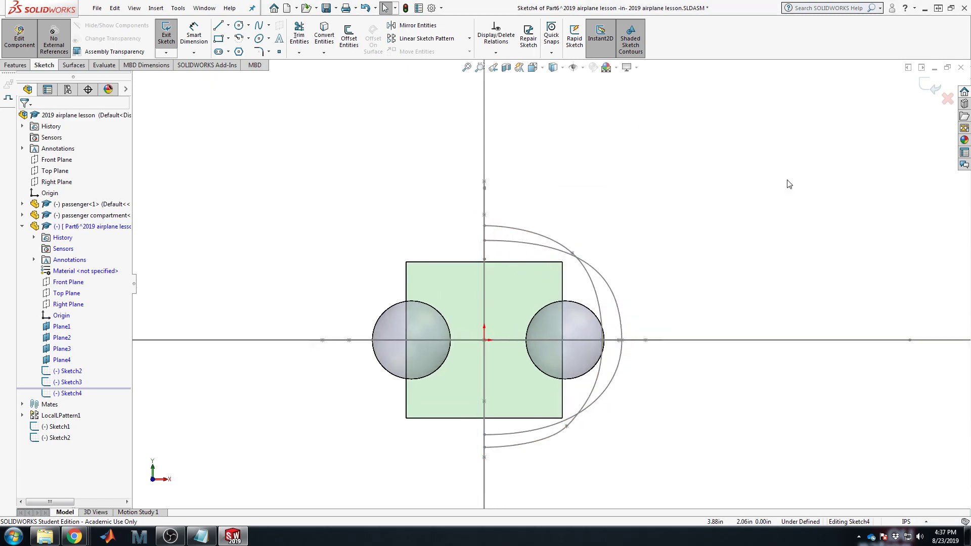
{"action": "middle_click_drag", "start_coordinate": [787, 180], "coordinate": [750, 208]}
{"action": "scroll", "coordinate": [763, 213], "scroll_direction": "up", "scroll_amount": 5}
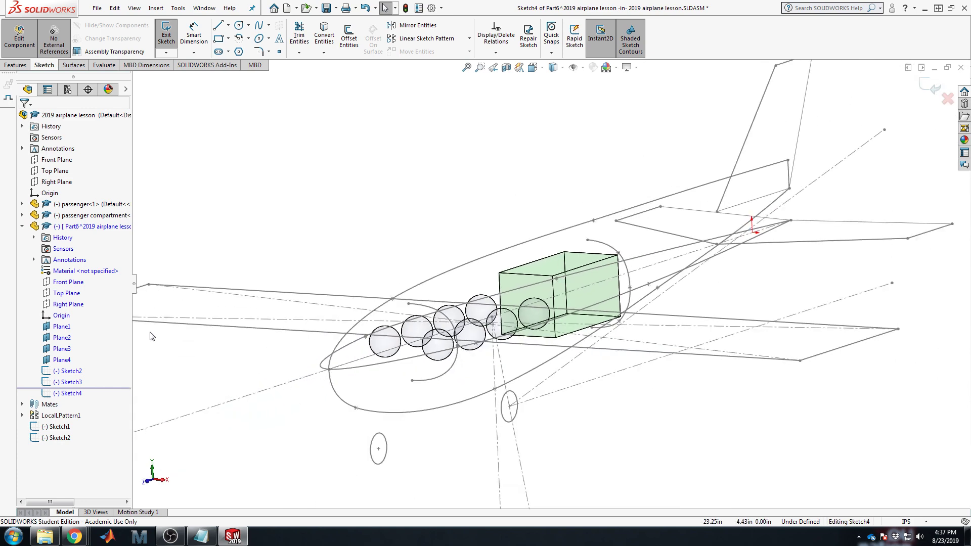
{"action": "left_click", "coordinate": [62, 348]}
{"action": "scroll", "coordinate": [790, 215], "scroll_direction": "down", "scroll_amount": 4}
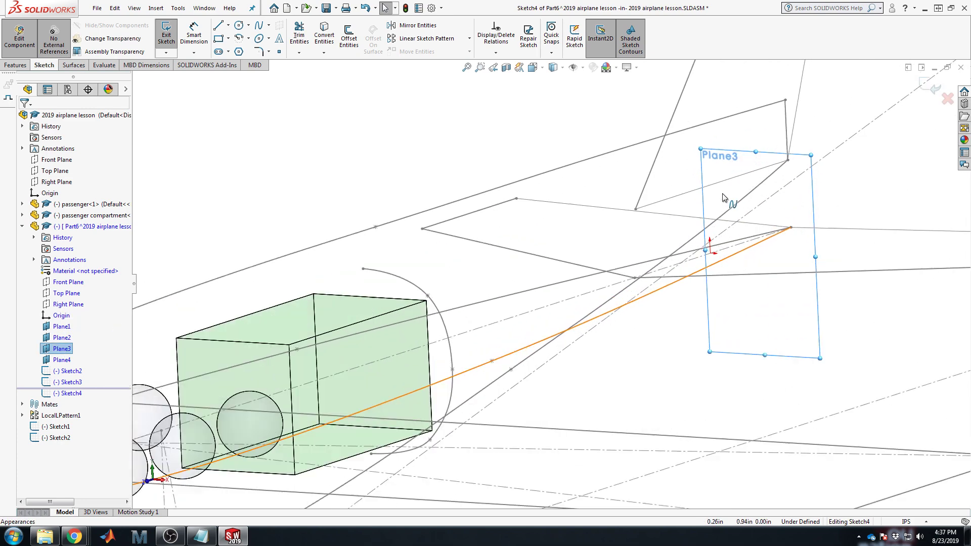
{"action": "scroll", "coordinate": [726, 195], "scroll_direction": "up", "scroll_amount": 3}
{"action": "middle_click_drag", "start_coordinate": [728, 218], "coordinate": [708, 204]}
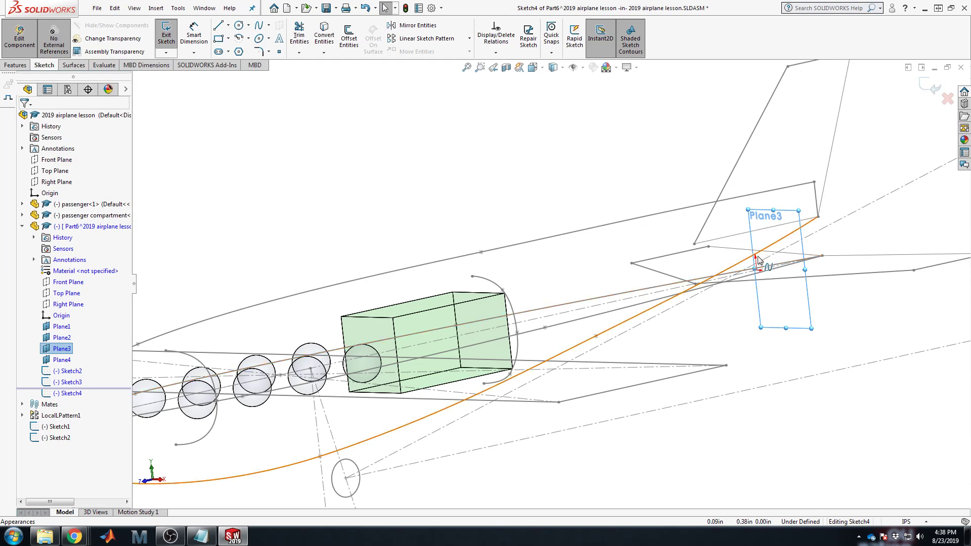
Step: View the Plane3 sketch Normal To and zoom in, ready to draw a spline
{"action": "key", "text": "space"}
{"action": "left_click", "coordinate": [429, 230]}
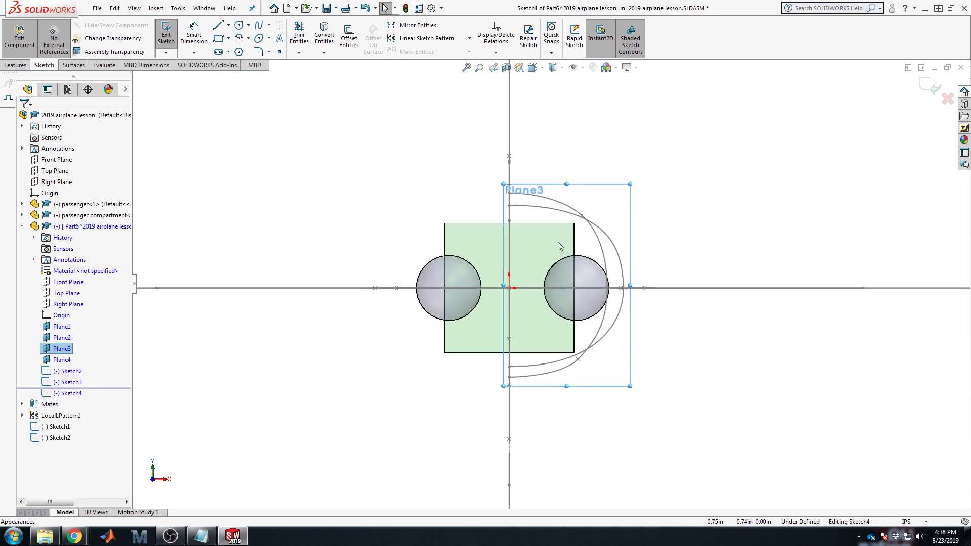
{"action": "scroll", "coordinate": [561, 238], "scroll_direction": "down", "scroll_amount": 5}
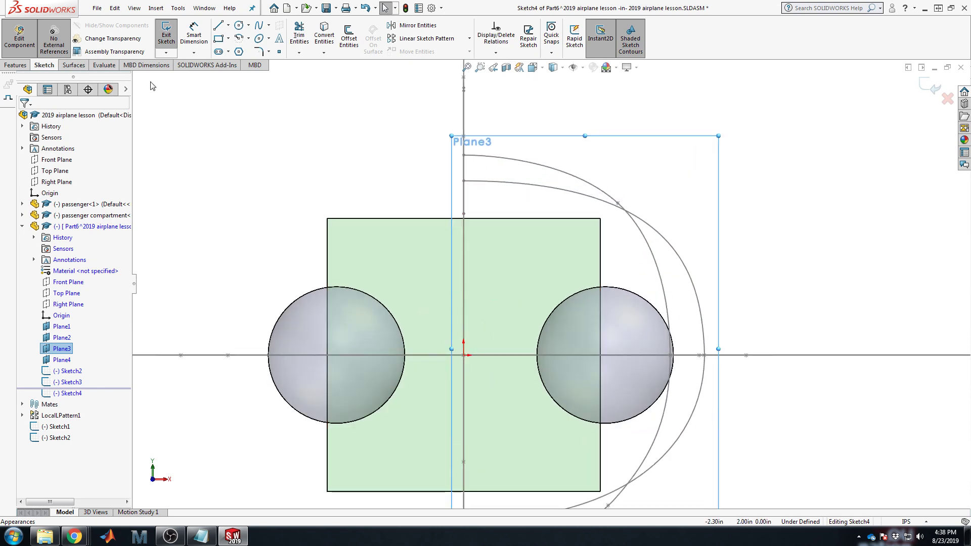
{"action": "left_click", "coordinate": [259, 25]}
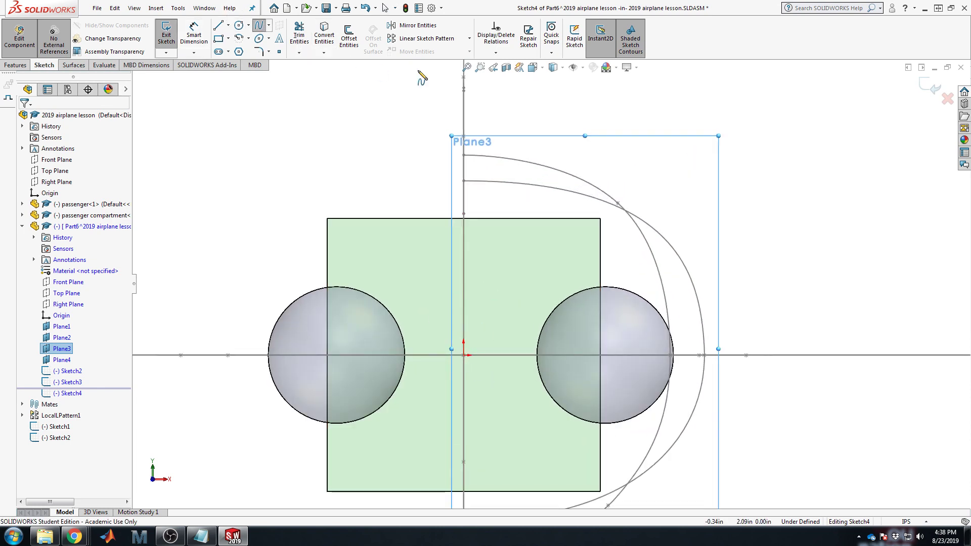
Step: Draw a three-point spline on the vertical centreline, horizontal at the ends and vertical at the middle
{"action": "left_click", "coordinate": [464, 113]}
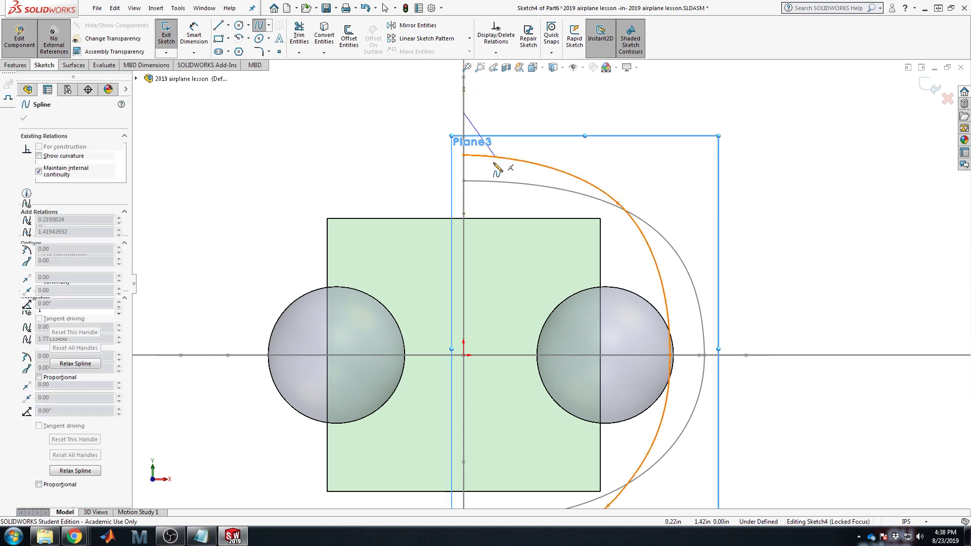
{"action": "left_click", "coordinate": [490, 190]}
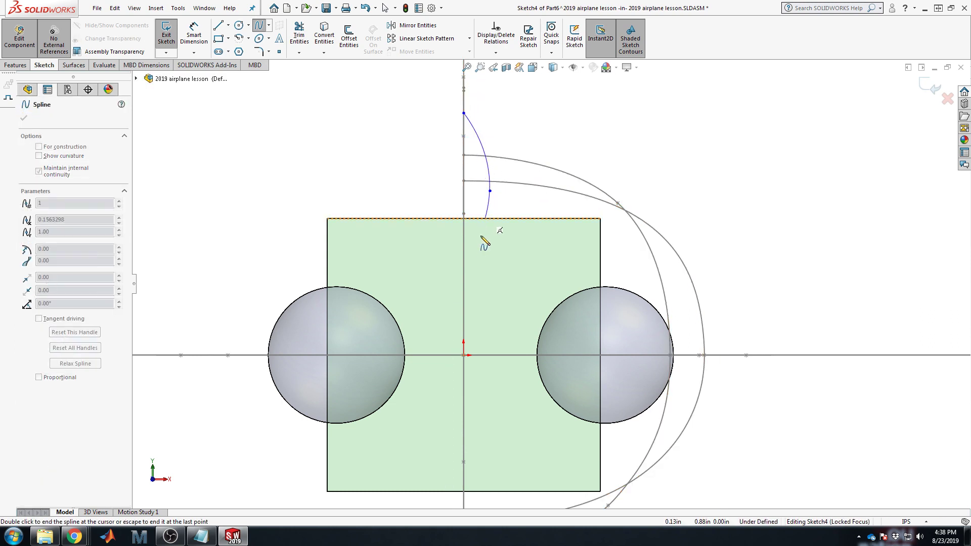
{"action": "double_click", "coordinate": [464, 258]}
{"action": "left_click", "coordinate": [472, 125]}
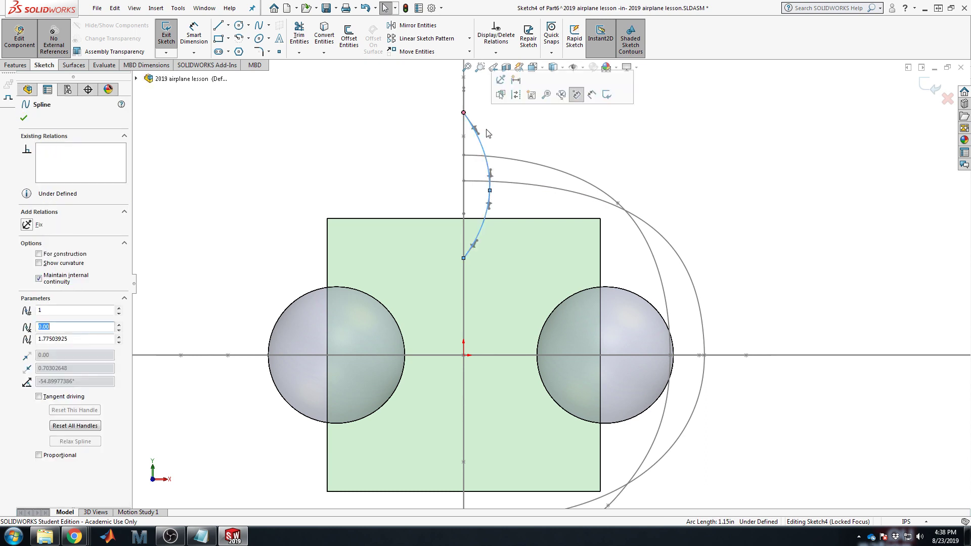
{"action": "left_click_drag", "start_coordinate": [476, 131], "coordinate": [473, 115]}
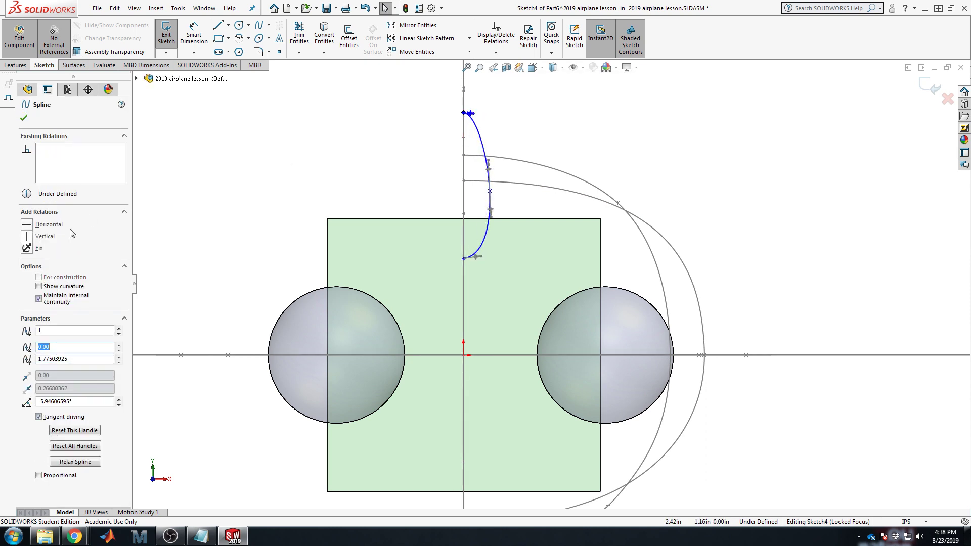
{"action": "left_click", "coordinate": [478, 260]}
{"action": "left_click", "coordinate": [27, 225]}
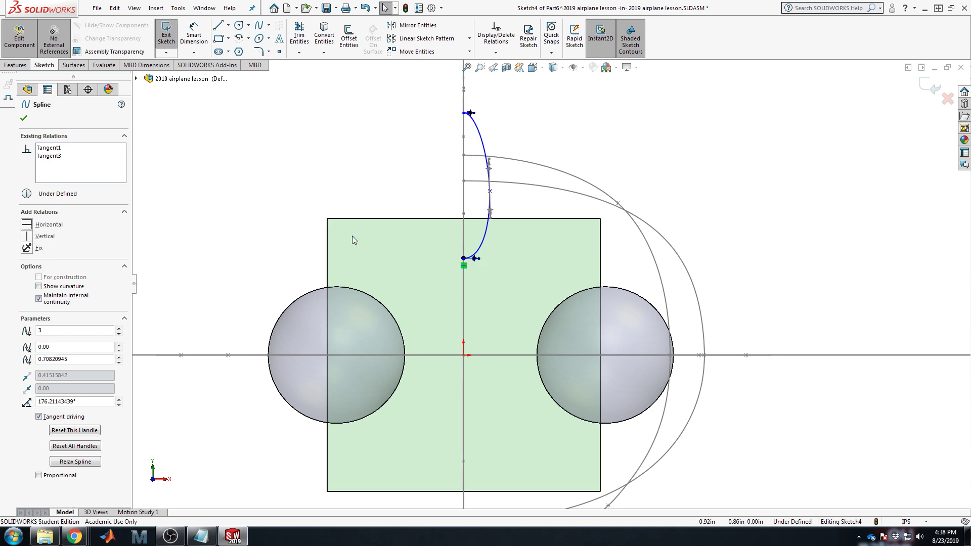
{"action": "left_click", "coordinate": [490, 217]}
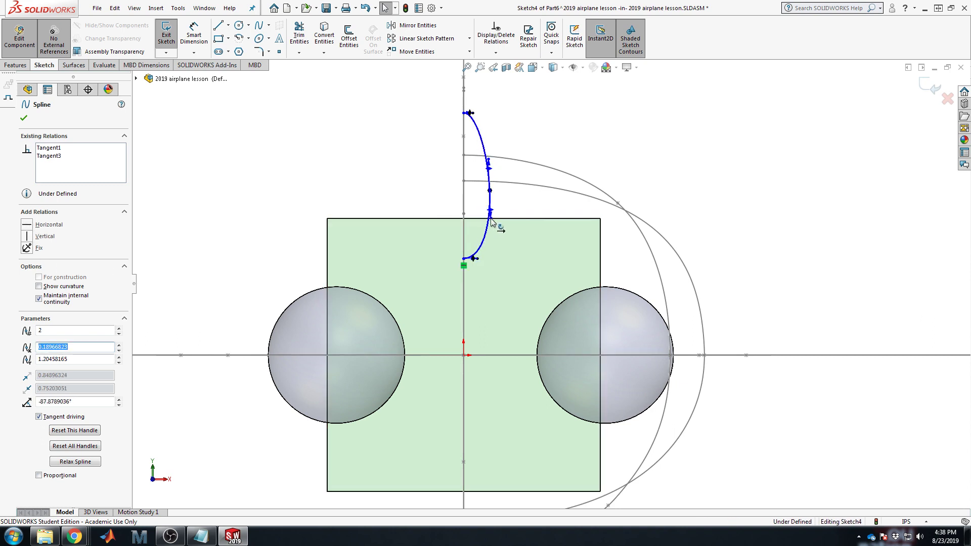
{"action": "left_click", "coordinate": [27, 236]}
Step: Push the middle point outward, stretch the top and bottom tangents, and exit Sketch4
{"action": "scroll", "coordinate": [521, 144], "scroll_direction": "down", "scroll_amount": 5}
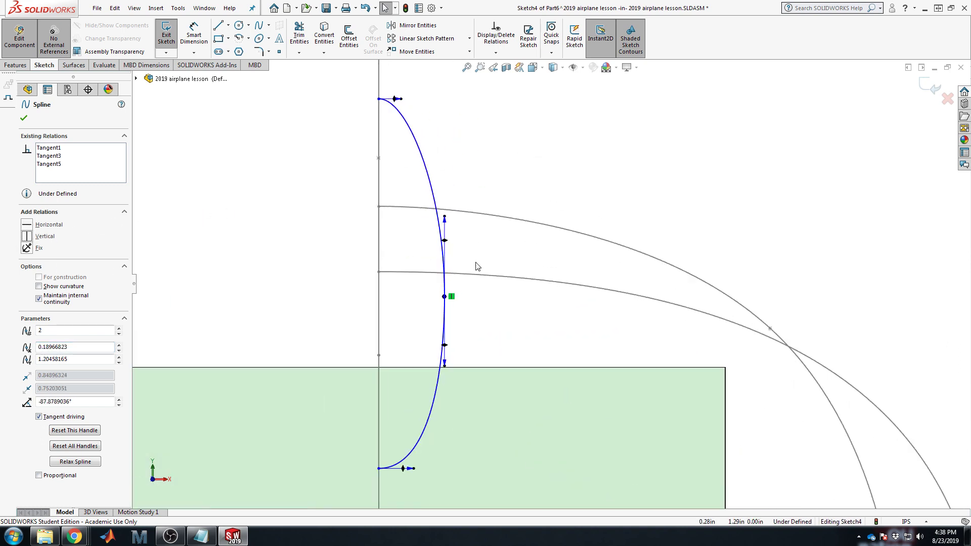
{"action": "left_click_drag", "start_coordinate": [445, 296], "coordinate": [450, 287]}
{"action": "left_click_drag", "start_coordinate": [400, 100], "coordinate": [422, 102]}
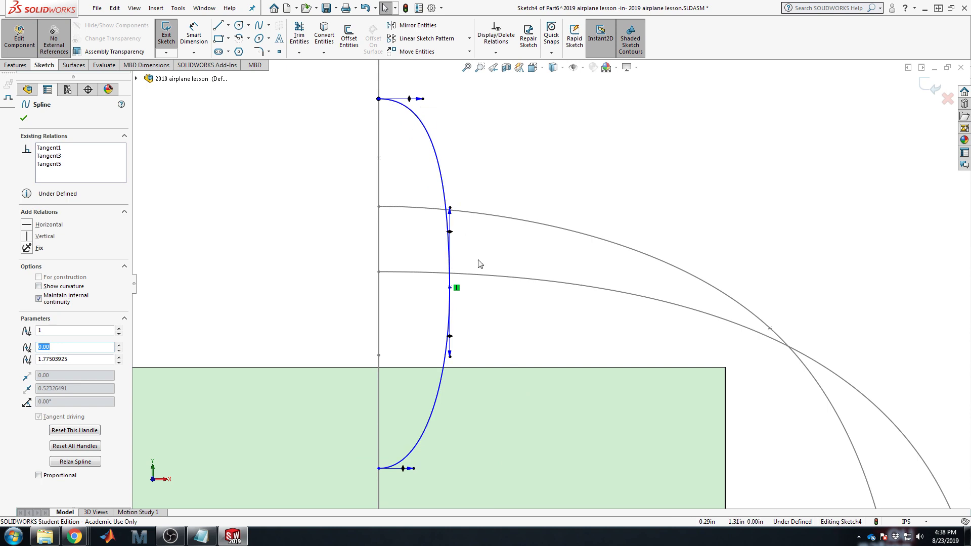
{"action": "left_click_drag", "start_coordinate": [450, 287], "coordinate": [500, 286]}
{"action": "left_click_drag", "start_coordinate": [424, 102], "coordinate": [447, 100]}
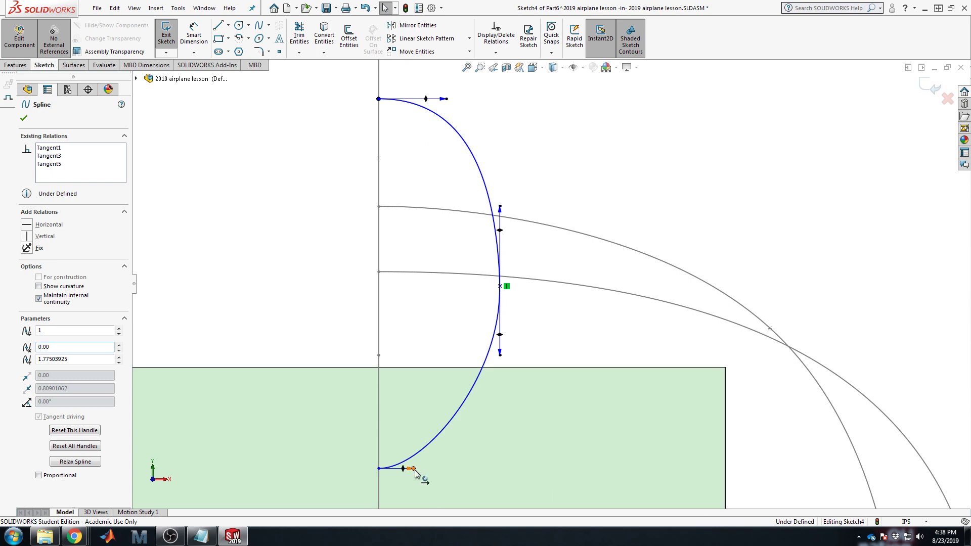
{"action": "left_click_drag", "start_coordinate": [413, 469], "coordinate": [444, 469]}
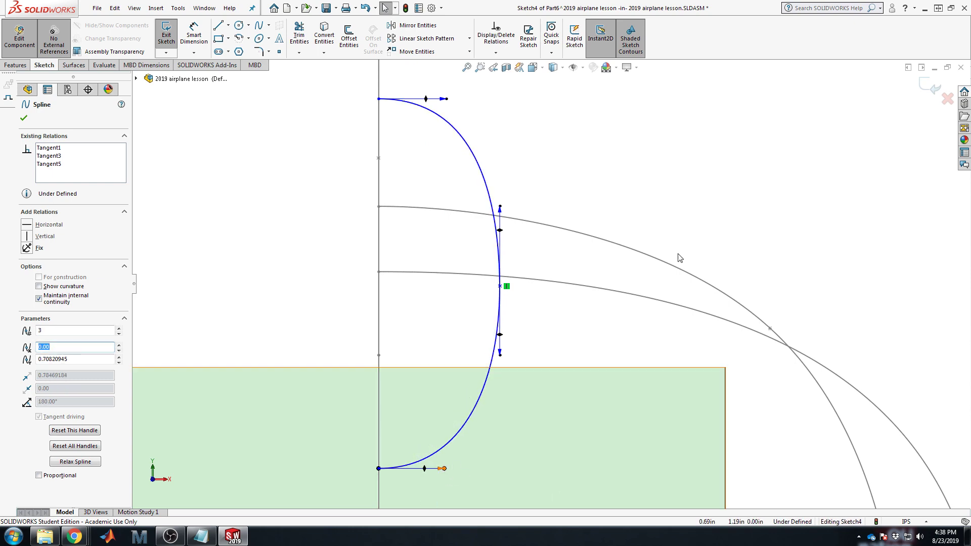
{"action": "left_click", "coordinate": [930, 89]}
{"action": "scroll", "coordinate": [559, 338], "scroll_direction": "up", "scroll_amount": 5}
Step: Orbit the airplane to an oblique view and save the assembly
{"action": "middle_click_drag", "start_coordinate": [680, 328], "coordinate": [649, 333]}
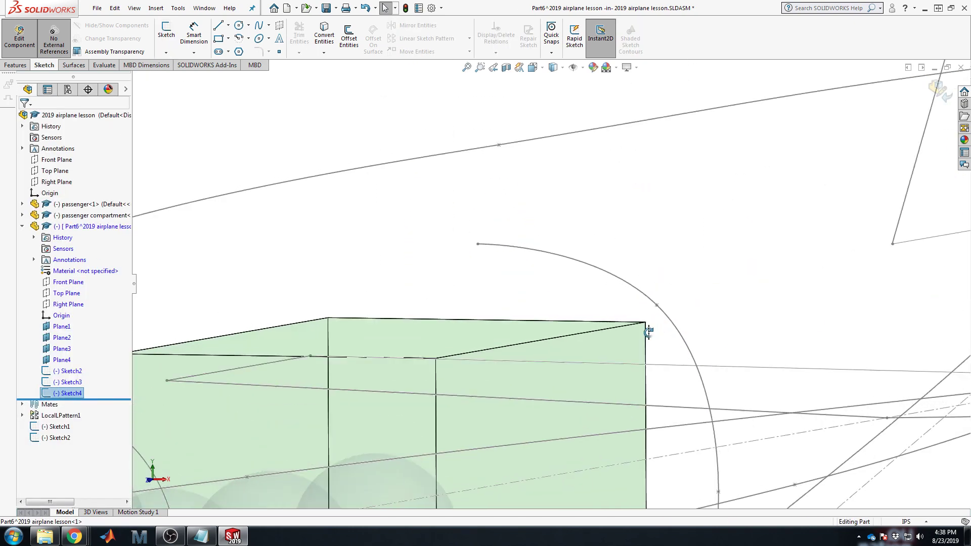
{"action": "scroll", "coordinate": [672, 339], "scroll_direction": "up", "scroll_amount": 6}
{"action": "scroll", "coordinate": [631, 271], "scroll_direction": "down", "scroll_amount": 8}
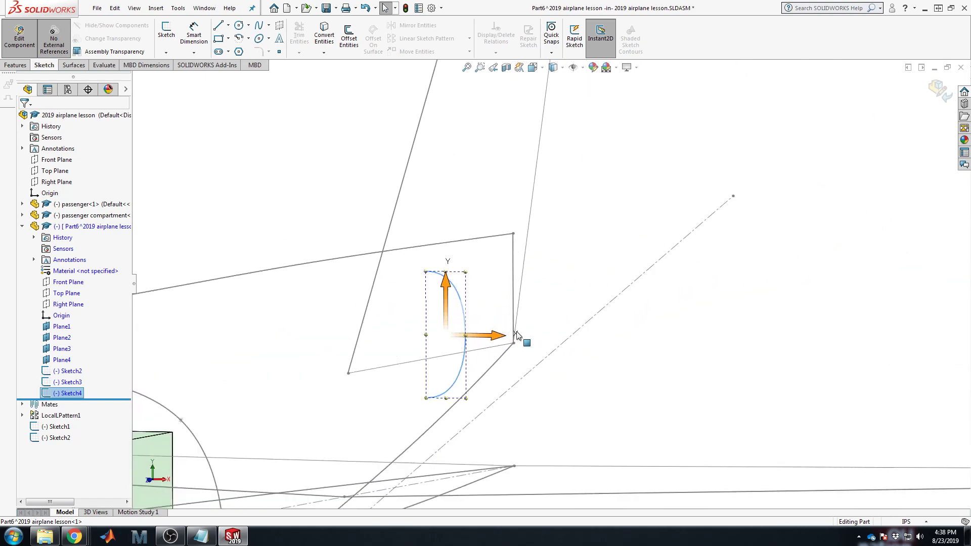
{"action": "scroll", "coordinate": [517, 335], "scroll_direction": "up", "scroll_amount": 5}
{"action": "middle_click_drag", "start_coordinate": [492, 406], "coordinate": [459, 397]}
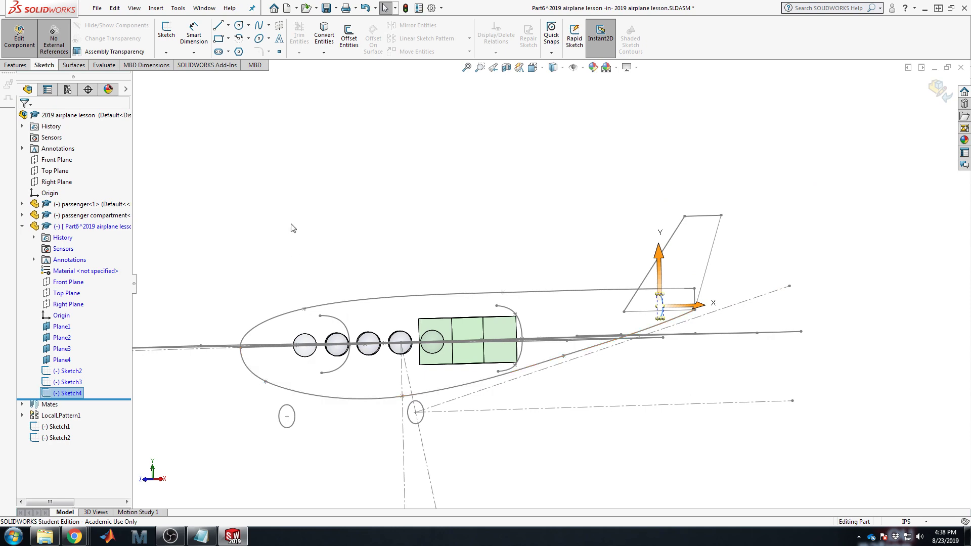
{"action": "key", "text": "Escape"}
{"action": "middle_click_drag", "start_coordinate": [519, 267], "coordinate": [522, 289]}
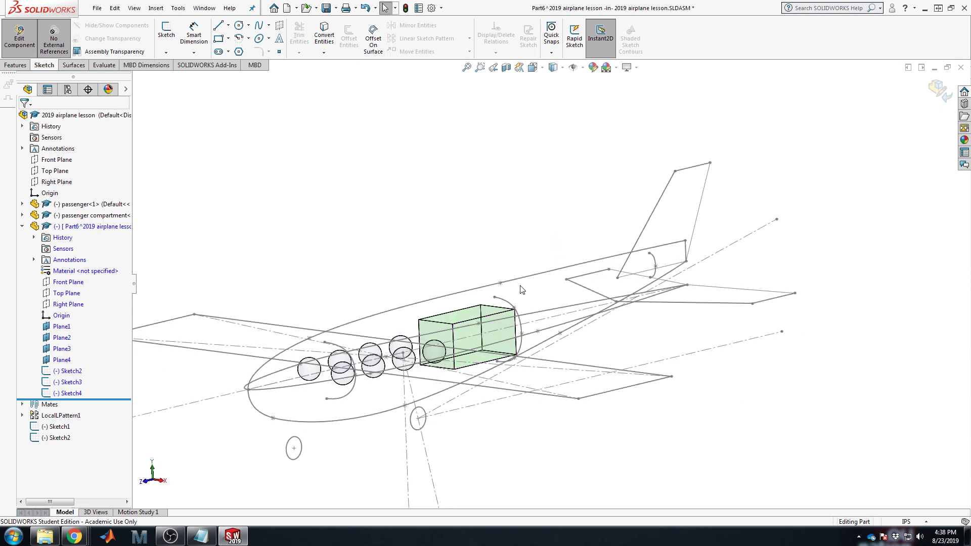
{"action": "left_click", "coordinate": [62, 360]}
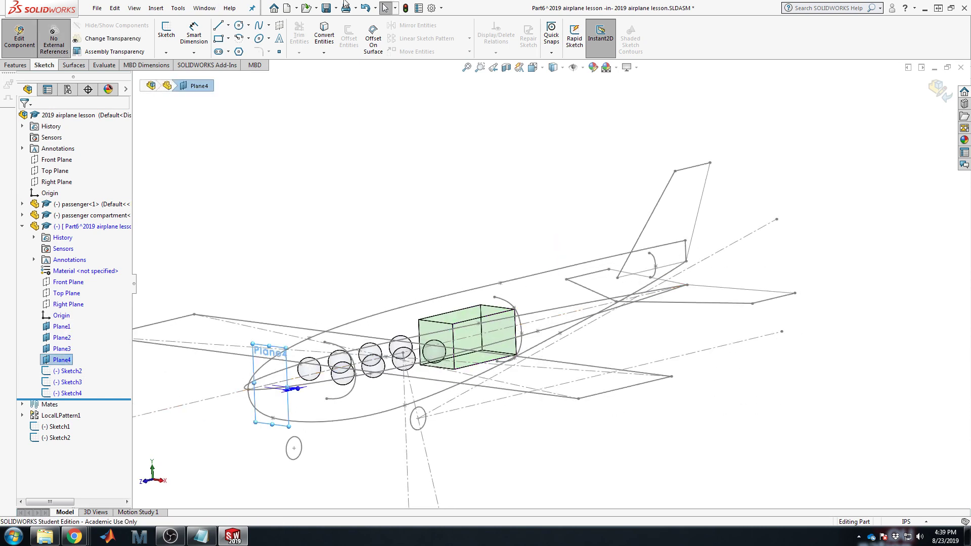
{"action": "left_click", "coordinate": [326, 10]}
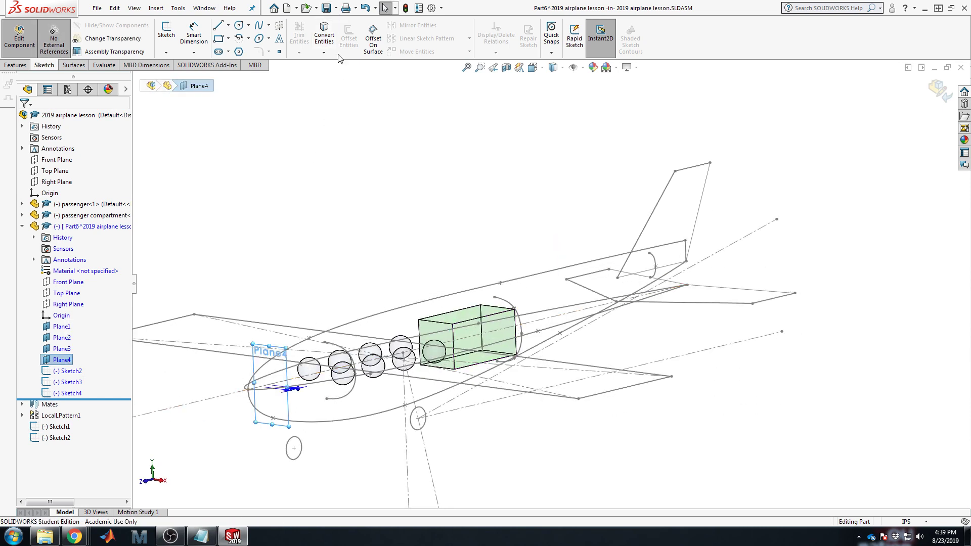
Step: Start a new sketch on Plane4 at the nose
{"action": "left_click", "coordinate": [268, 125]}
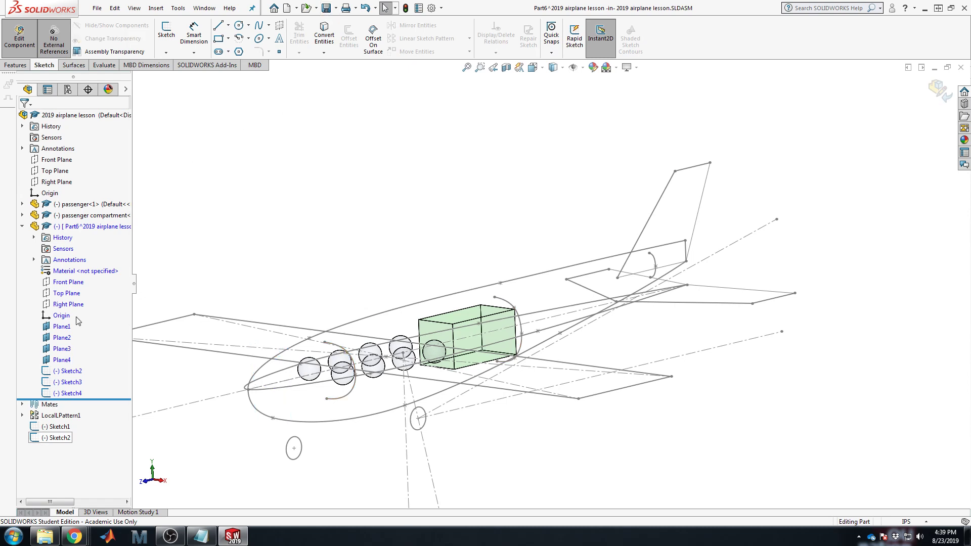
{"action": "left_click", "coordinate": [62, 360]}
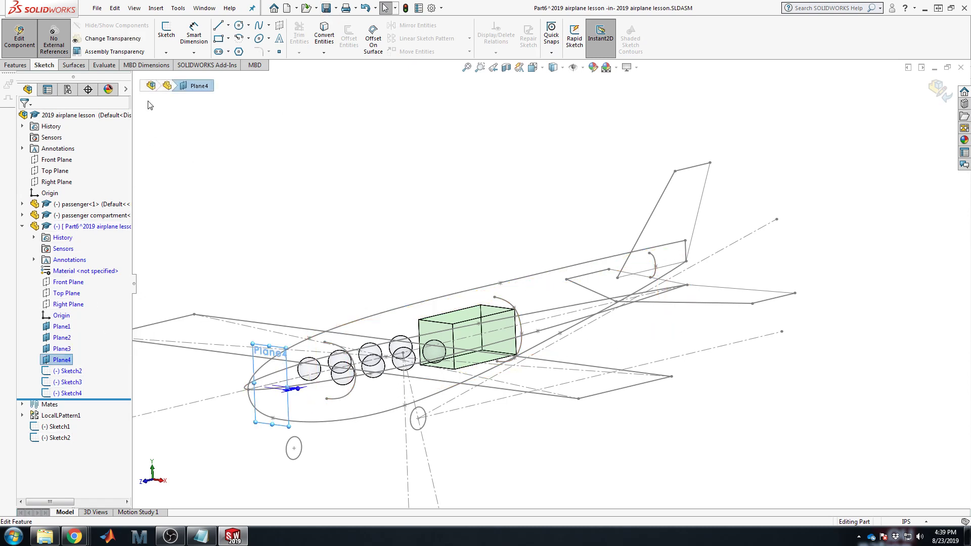
{"action": "left_click", "coordinate": [165, 32]}
Step: View the Plane4 sketch Normal To and draw a circle centred on the origin
{"action": "key", "text": "space"}
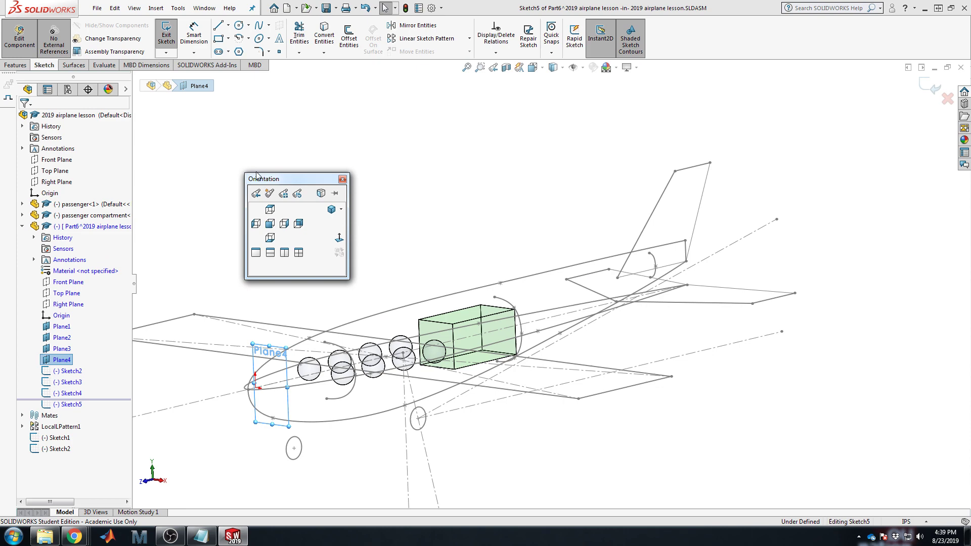
{"action": "left_click", "coordinate": [339, 239]}
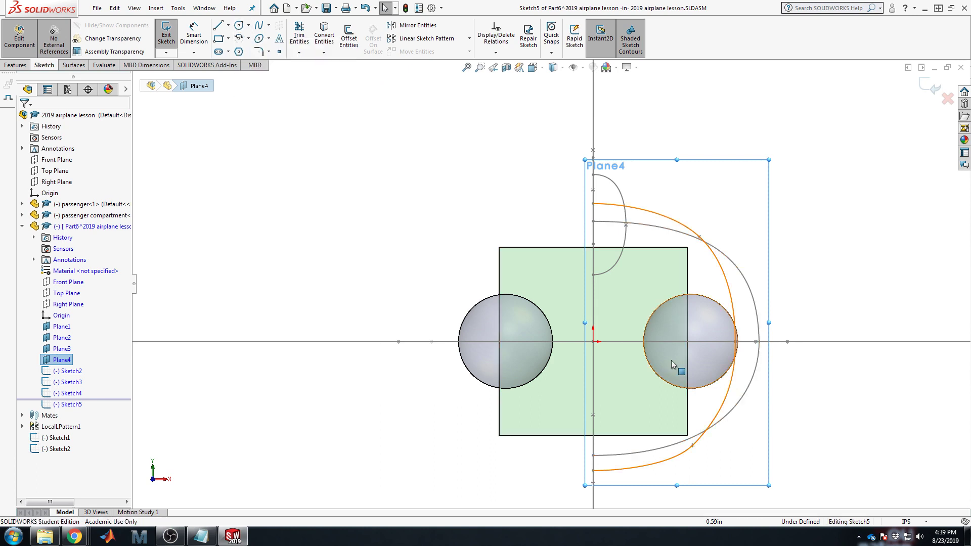
{"action": "left_click", "coordinate": [594, 344]}
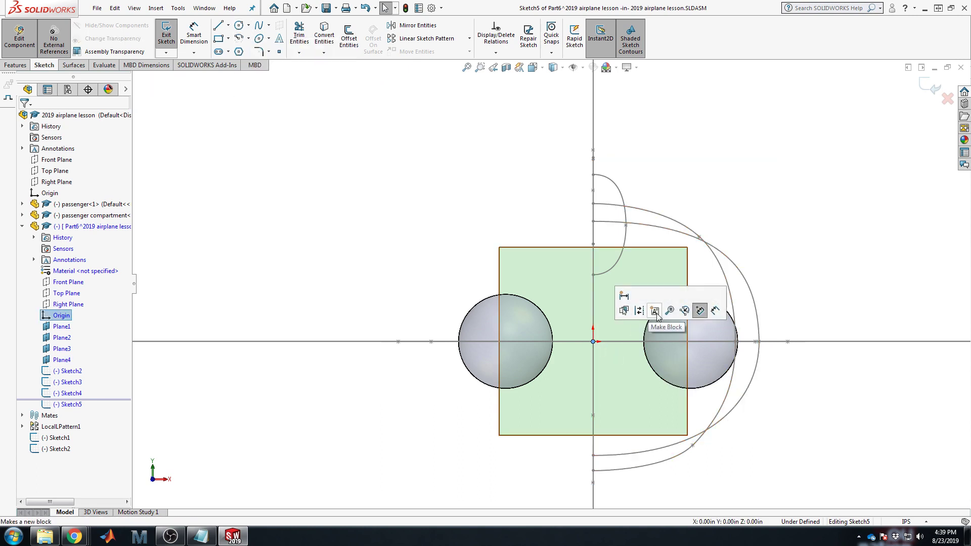
{"action": "left_click", "coordinate": [239, 25]}
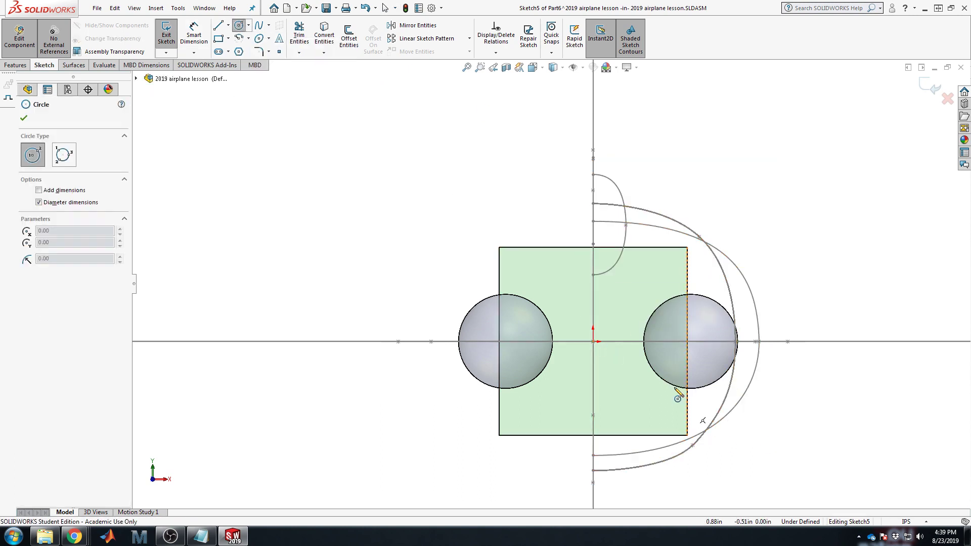
{"action": "left_click", "coordinate": [602, 341]}
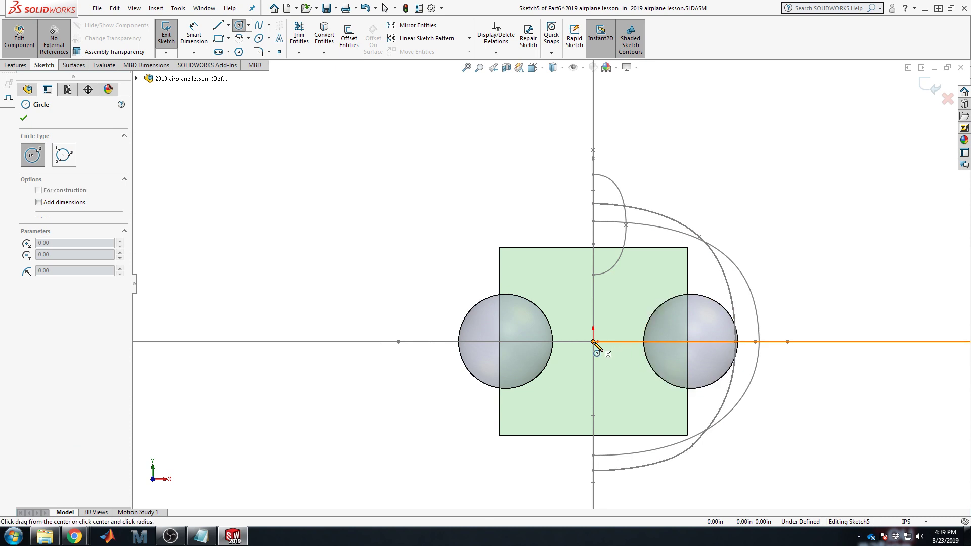
{"action": "left_click", "coordinate": [624, 320]}
{"action": "key", "text": "Escape"}
Step: Dimension the circle's diameter to 0.7
{"action": "left_click", "coordinate": [194, 35]}
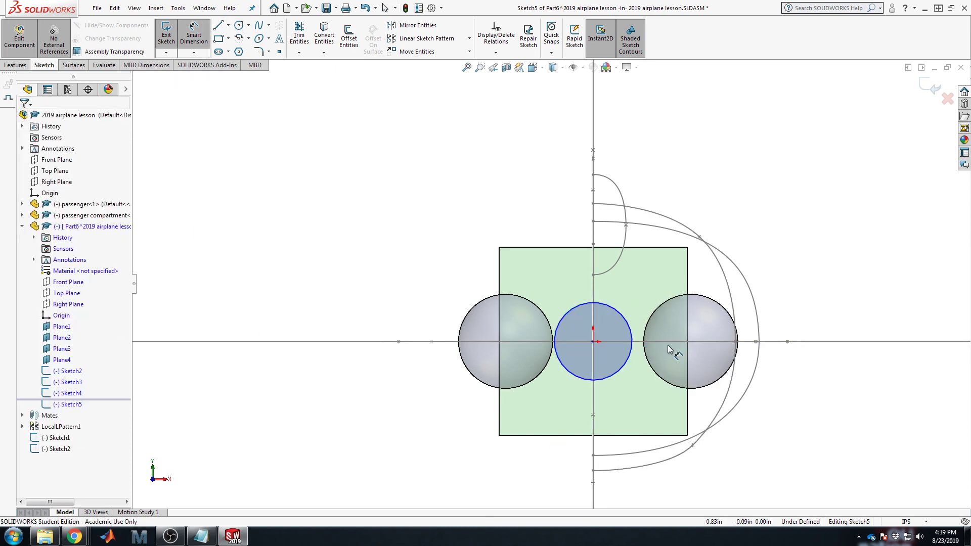
{"action": "left_click", "coordinate": [629, 326]}
{"action": "left_click", "coordinate": [792, 299]}
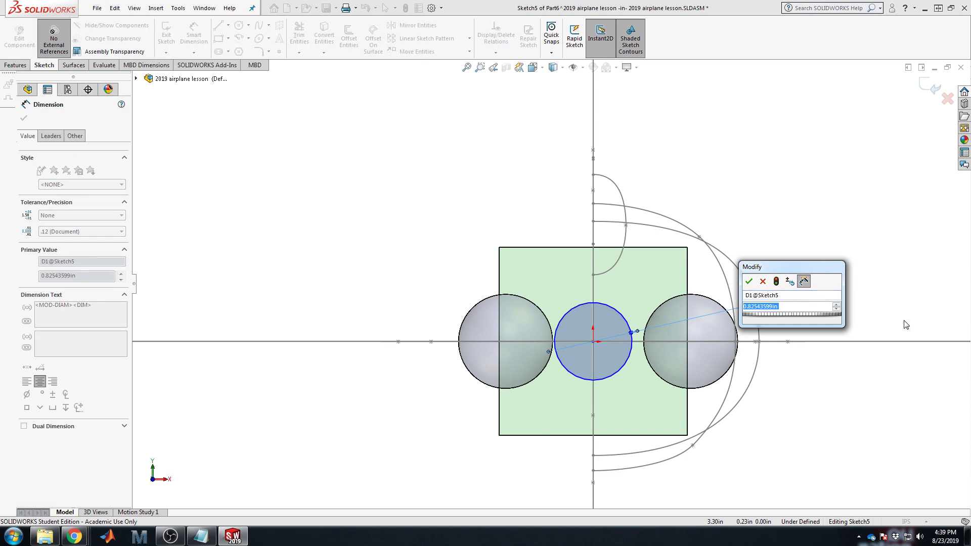
{"action": "type", "text": "0.7"}
{"action": "key", "text": "Return"}
{"action": "key", "text": "Escape"}
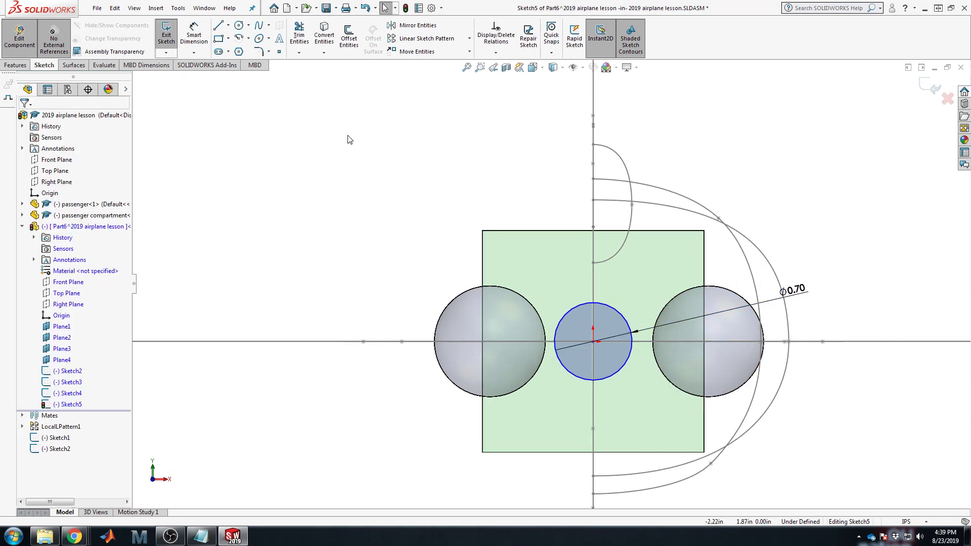
Step: Draw a vertical centerline through the 0.70 circle, from above it to below it
{"action": "left_click", "coordinate": [228, 25]}
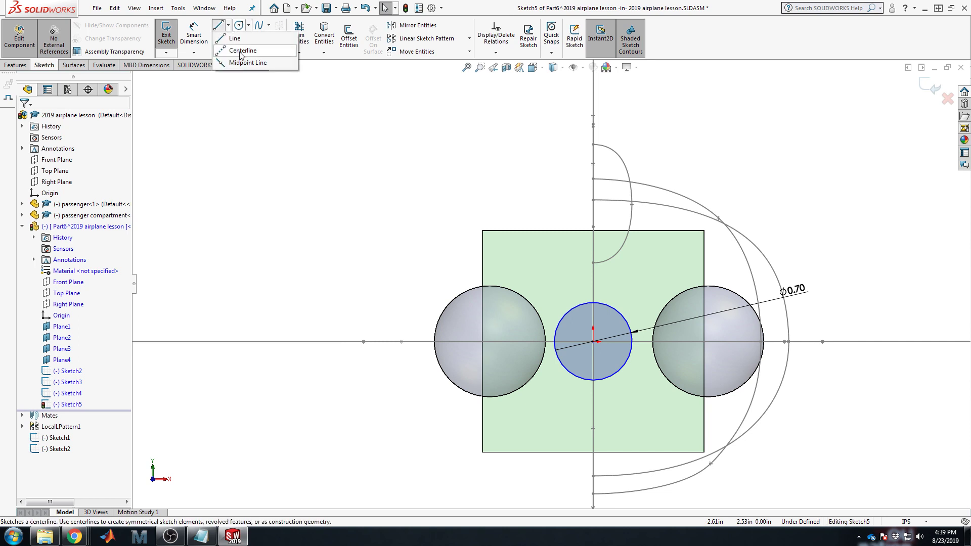
{"action": "left_click", "coordinate": [238, 48]}
{"action": "left_click", "coordinate": [593, 283]}
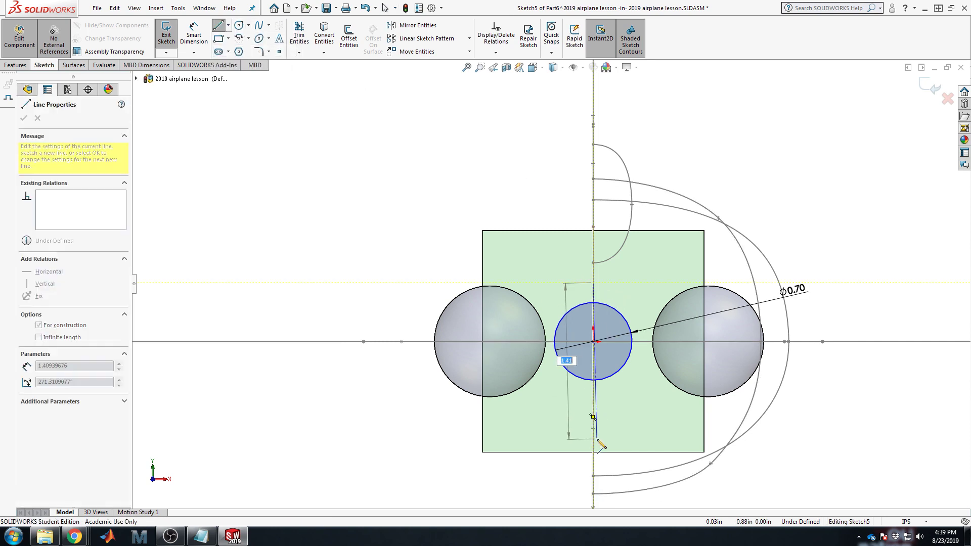
{"action": "left_click", "coordinate": [593, 438]}
{"action": "key", "text": "Escape"}
Step: Power-trim away the circle's left half, leaving the right-half arc, and exit Sketch5
{"action": "left_click", "coordinate": [298, 35]}
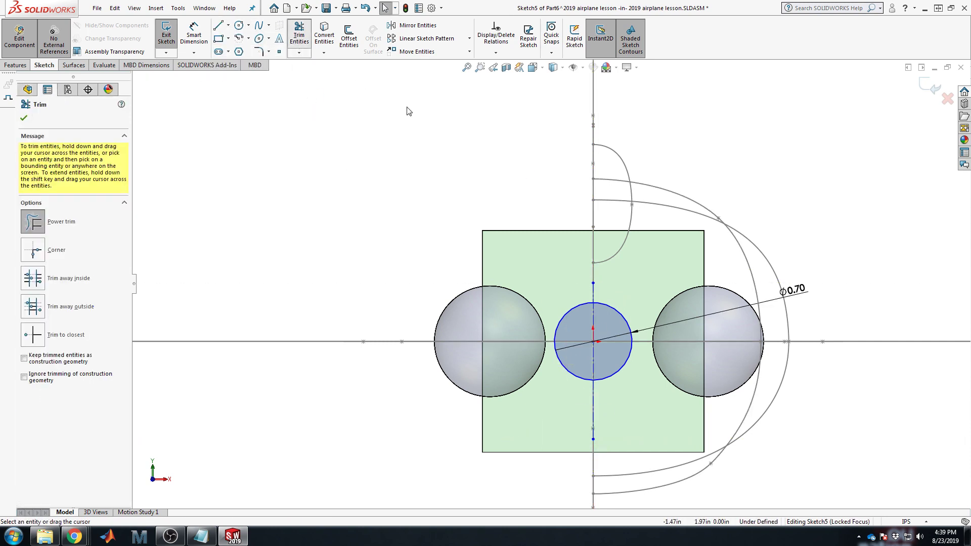
{"action": "left_click_drag", "start_coordinate": [581, 281], "coordinate": [613, 347]}
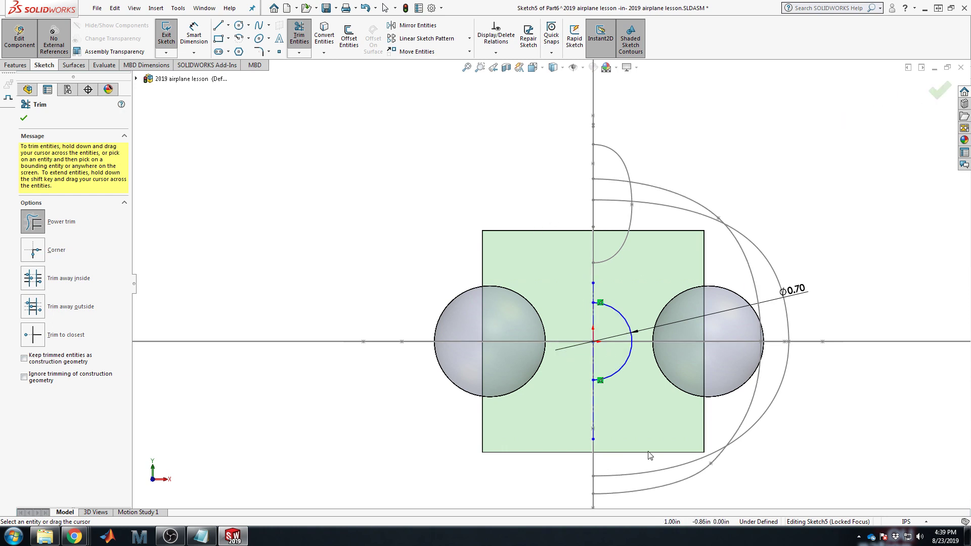
{"action": "left_click", "coordinate": [938, 91]}
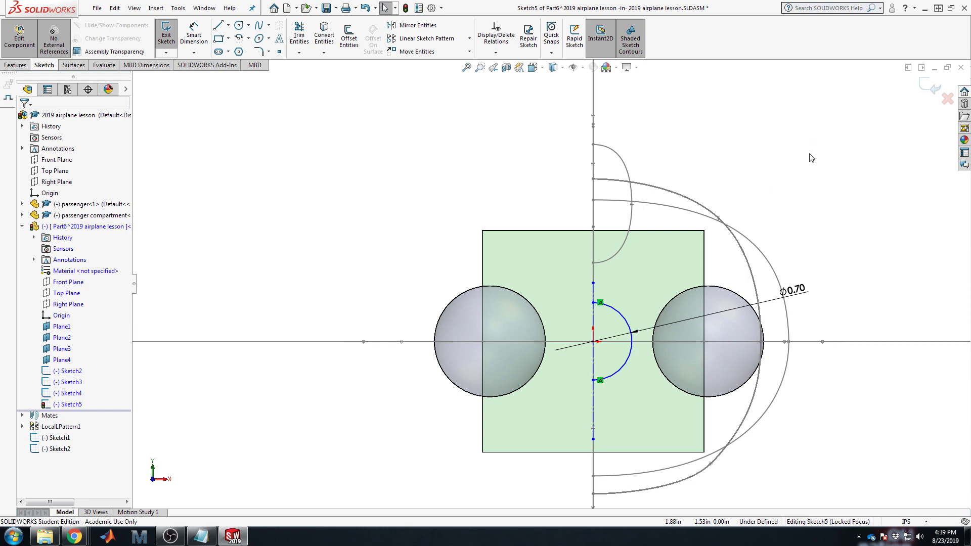
{"action": "middle_click_drag", "start_coordinate": [829, 223], "coordinate": [862, 262]}
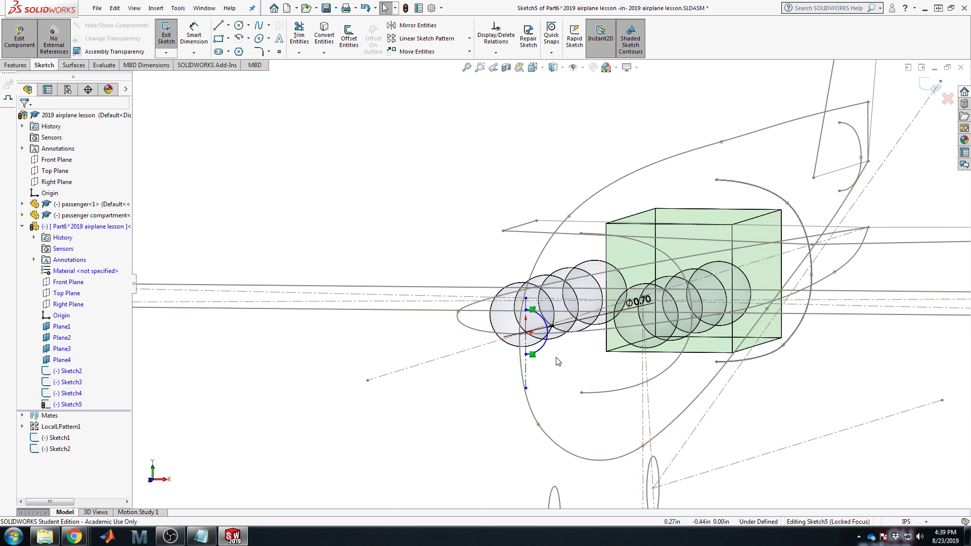
{"action": "left_click", "coordinate": [932, 89]}
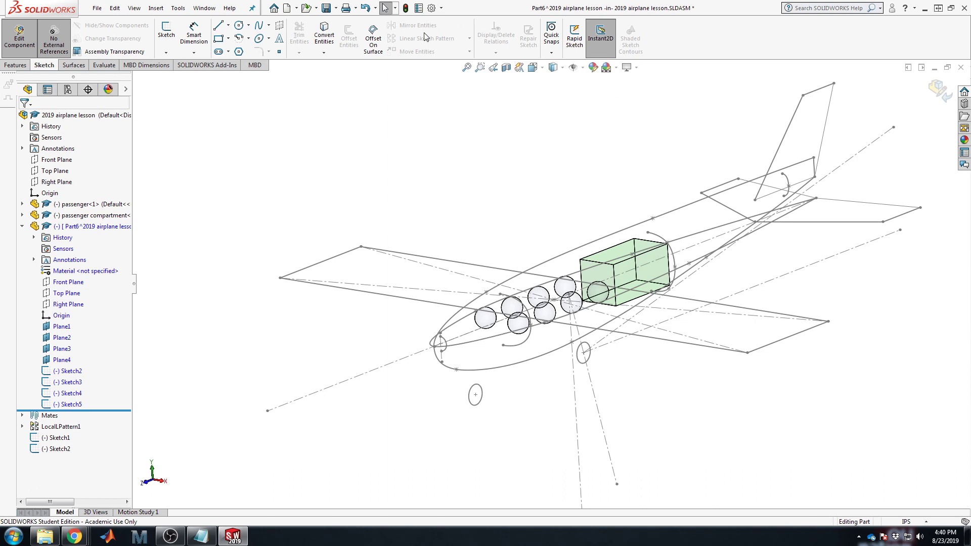
Step: Save the assembly and bring up the surface tools
{"action": "left_click", "coordinate": [326, 12]}
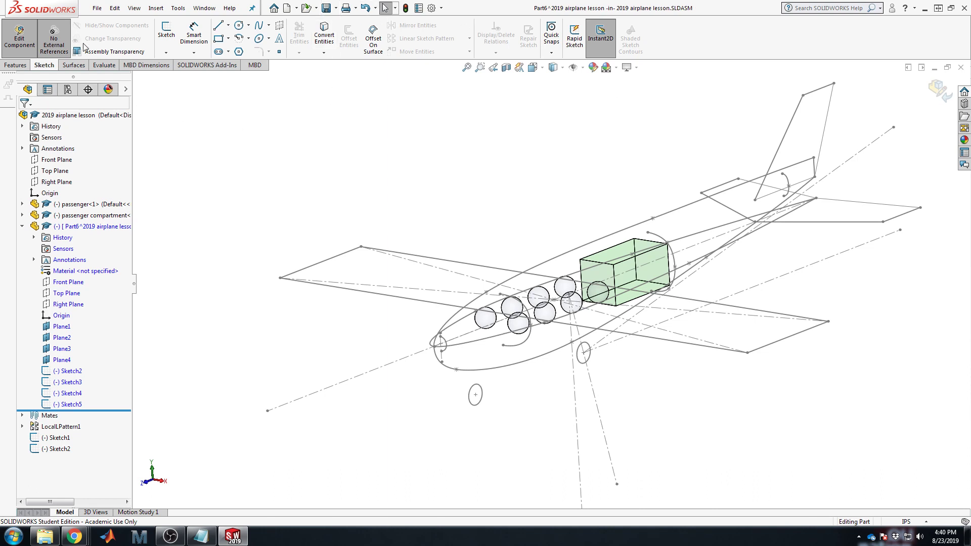
{"action": "left_click", "coordinate": [75, 66]}
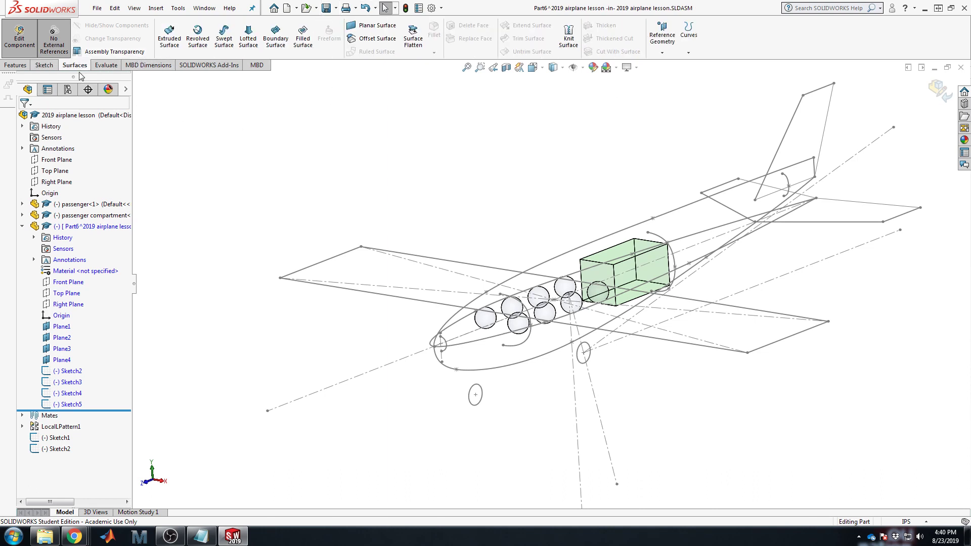
{"action": "right_click", "coordinate": [110, 68]}
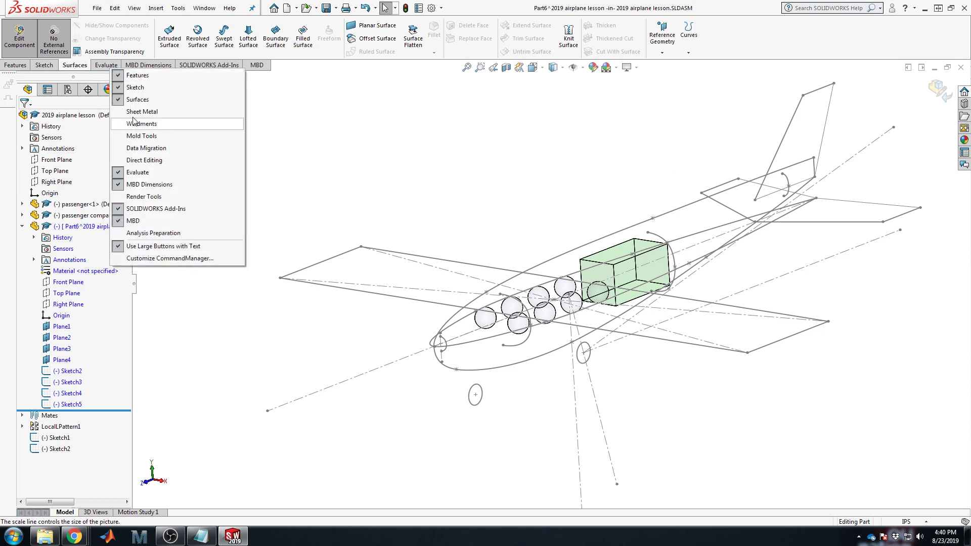
{"action": "left_click", "coordinate": [77, 66]}
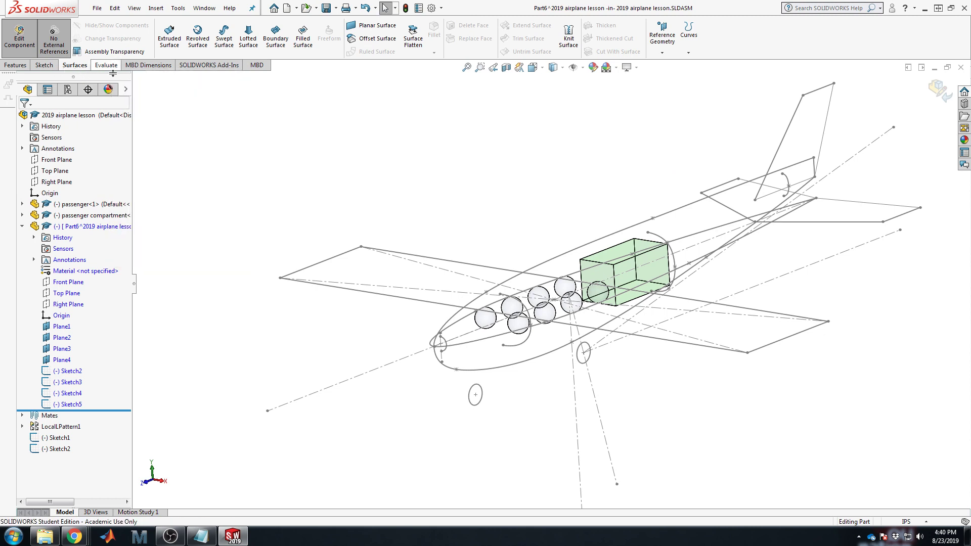
Step: Start a lofted surface through Sketch5, Sketch3 and Sketch2, aligning Sketch2's connector to its lower end
{"action": "left_click", "coordinate": [248, 38]}
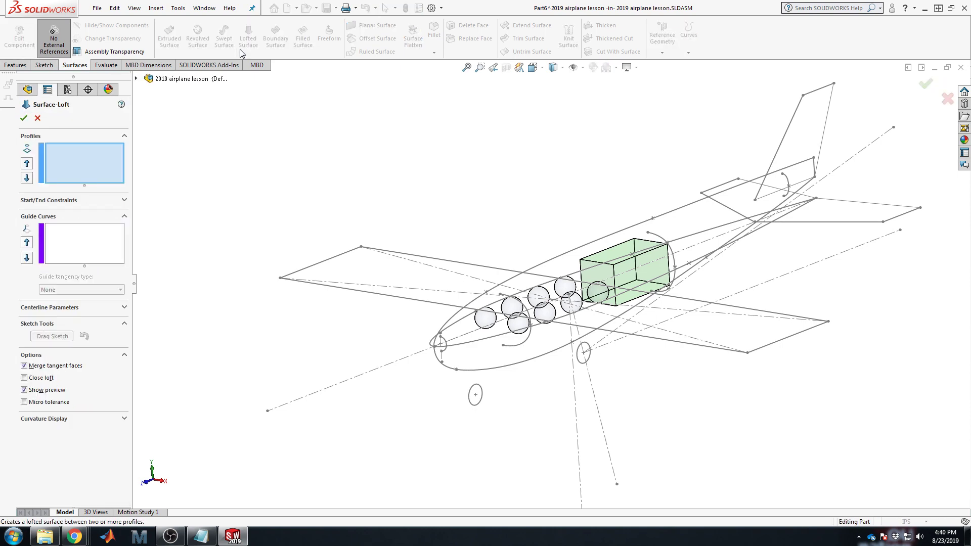
{"action": "left_click", "coordinate": [443, 348]}
{"action": "scroll", "coordinate": [509, 356], "scroll_direction": "down", "scroll_amount": 3}
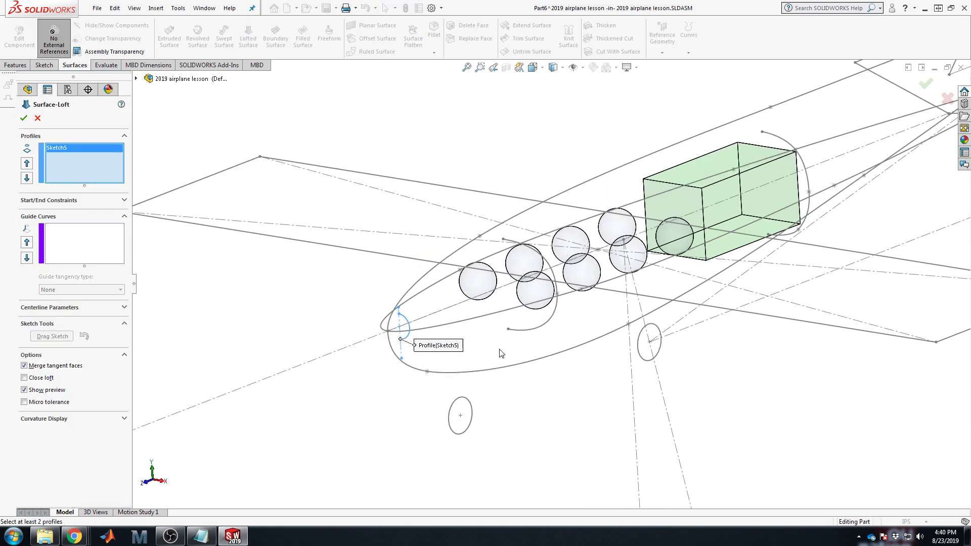
{"action": "left_click", "coordinate": [544, 323]}
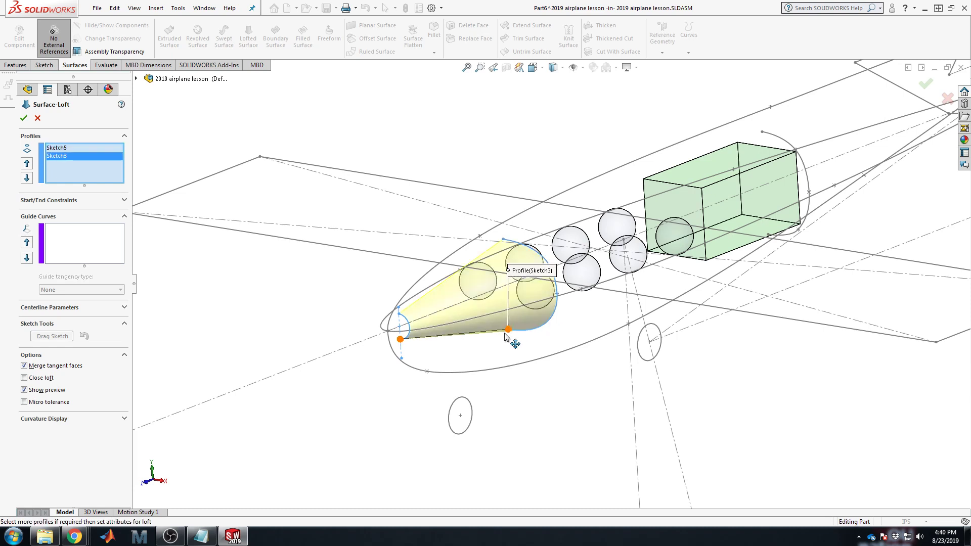
{"action": "left_click", "coordinate": [810, 180]}
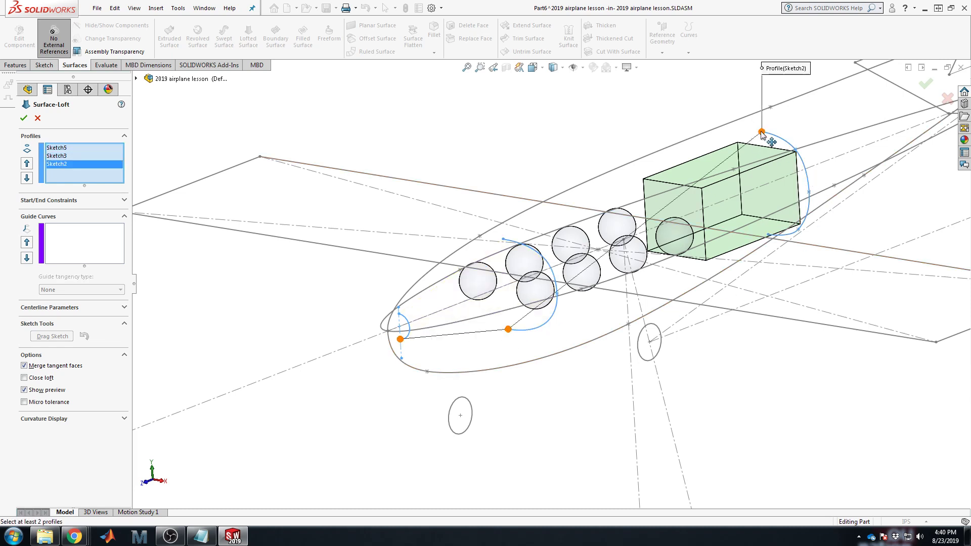
{"action": "left_click_drag", "start_coordinate": [761, 132], "coordinate": [801, 158]}
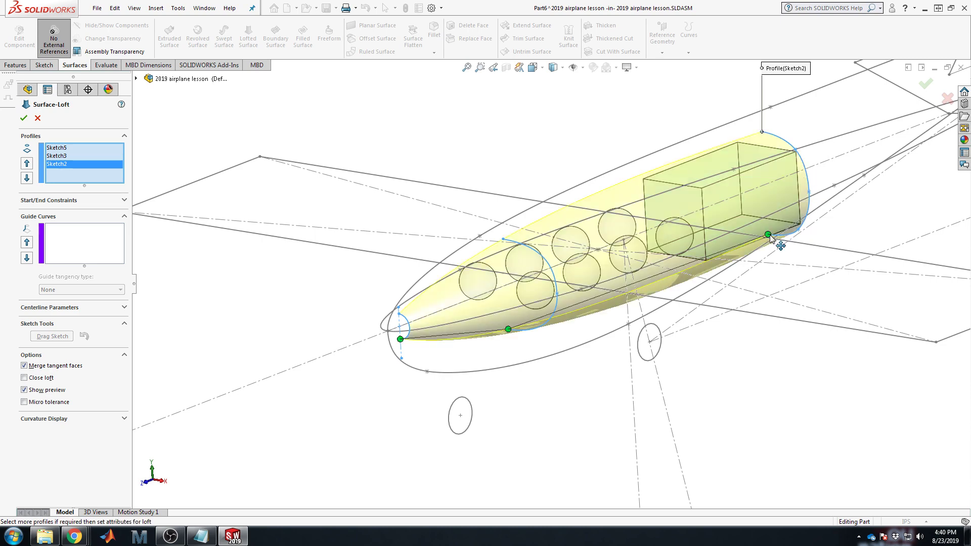
Step: Add Sketch4 as the rear profile, match its connector point, and expand Start/End Constraints
{"action": "scroll", "coordinate": [803, 205], "scroll_direction": "up", "scroll_amount": 2}
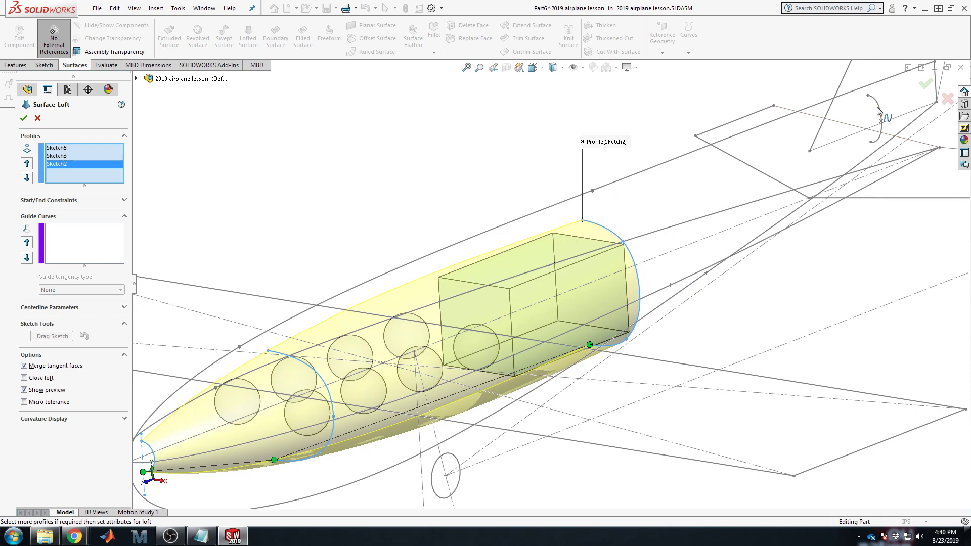
{"action": "left_click", "coordinate": [879, 111]}
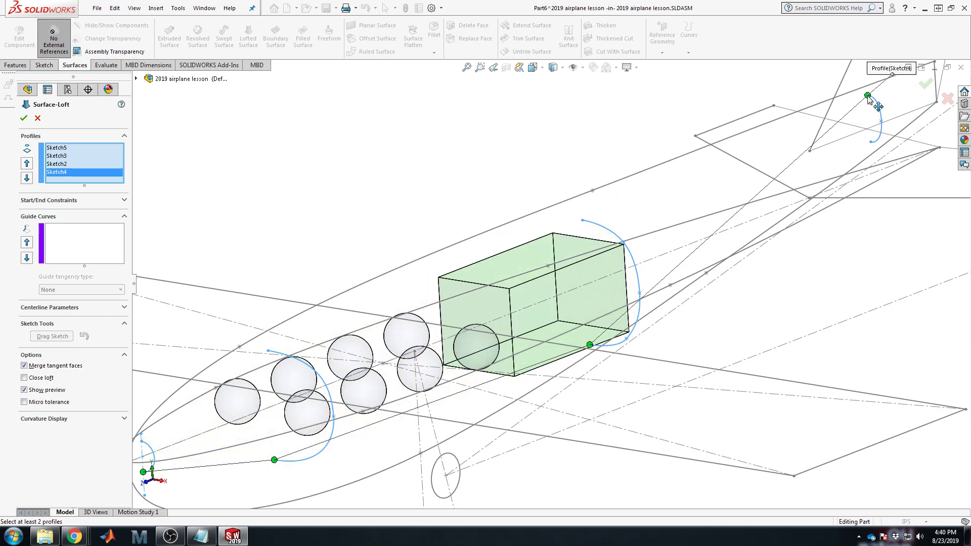
{"action": "left_click_drag", "start_coordinate": [867, 95], "coordinate": [870, 141]}
{"action": "middle_click_drag", "start_coordinate": [766, 336], "coordinate": [712, 344]}
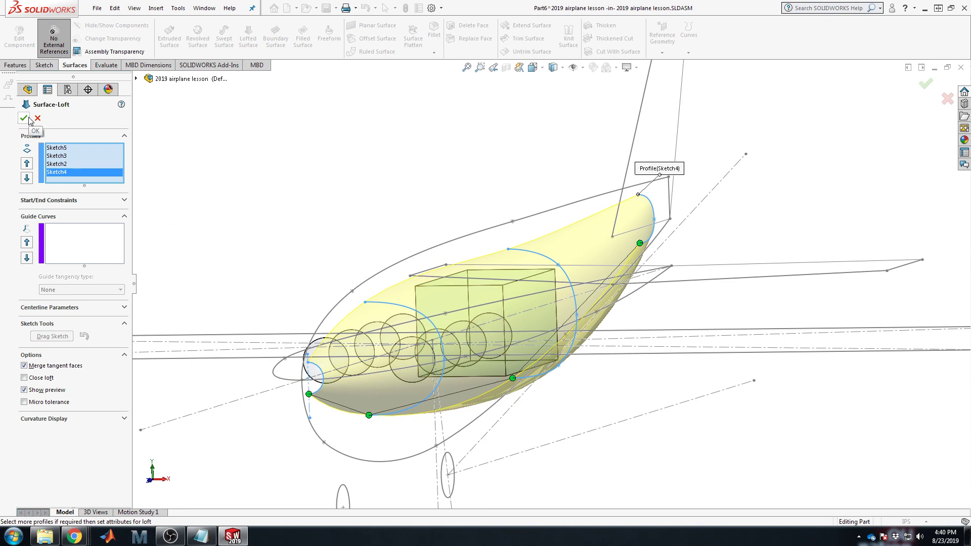
{"action": "left_click", "coordinate": [87, 202]}
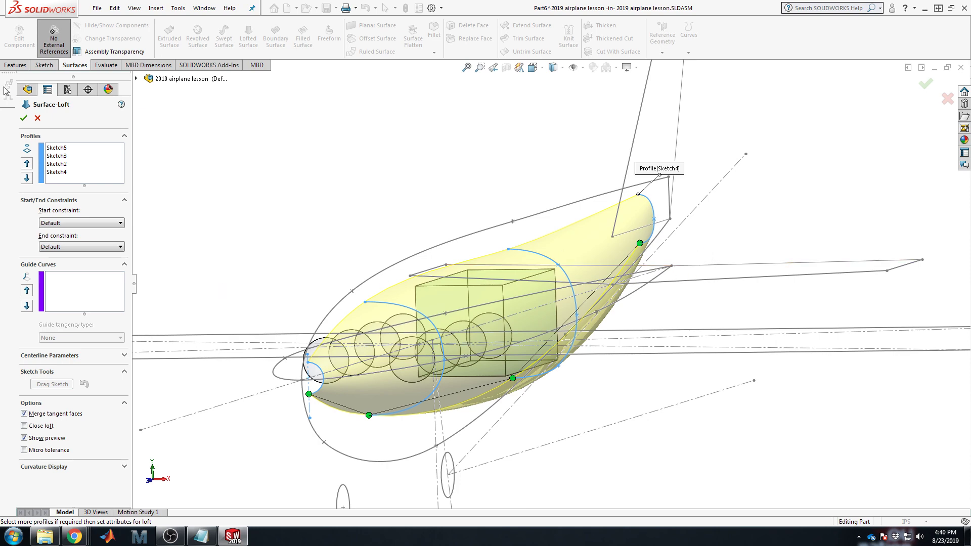
Step: Accept the fuselage loft and give its surface body a cyan appearance
{"action": "left_click", "coordinate": [23, 118]}
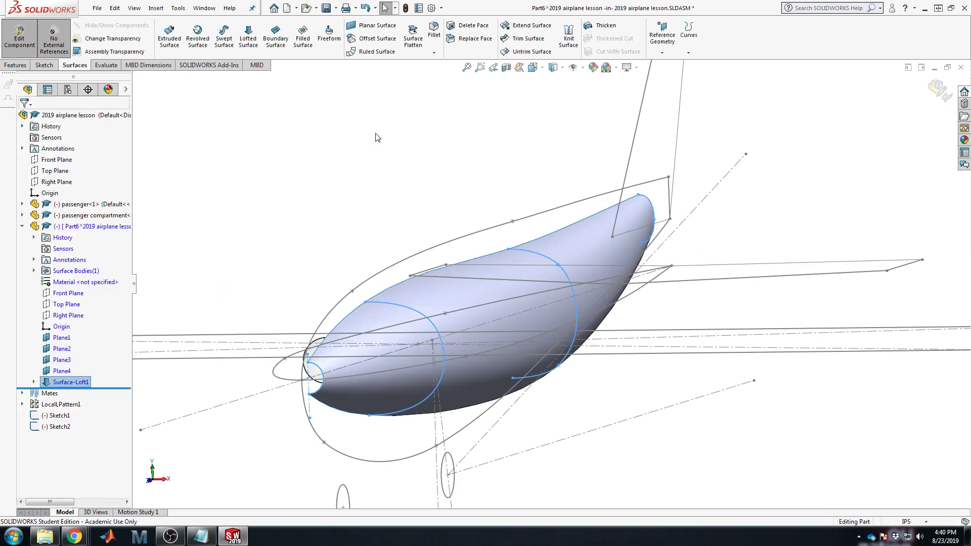
{"action": "right_click", "coordinate": [581, 242]}
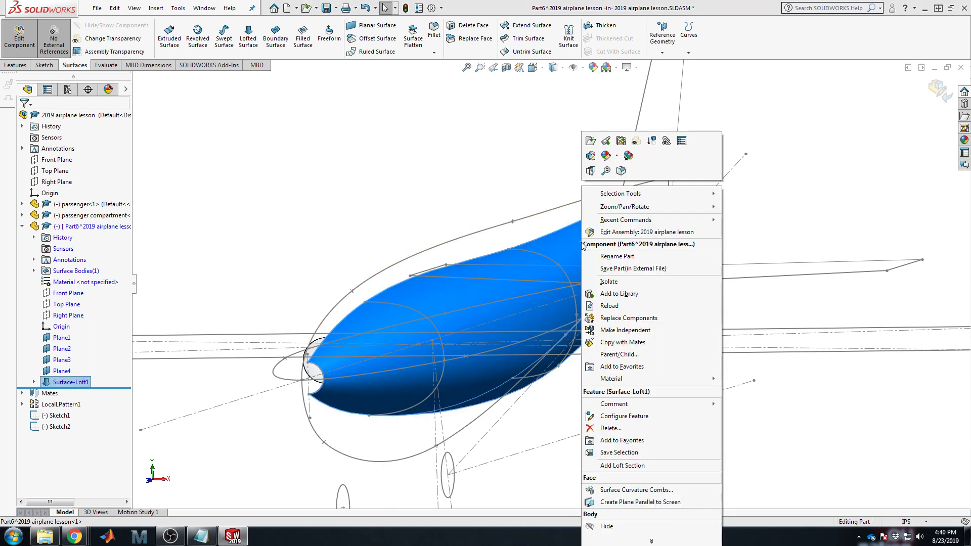
{"action": "left_click", "coordinate": [604, 156]}
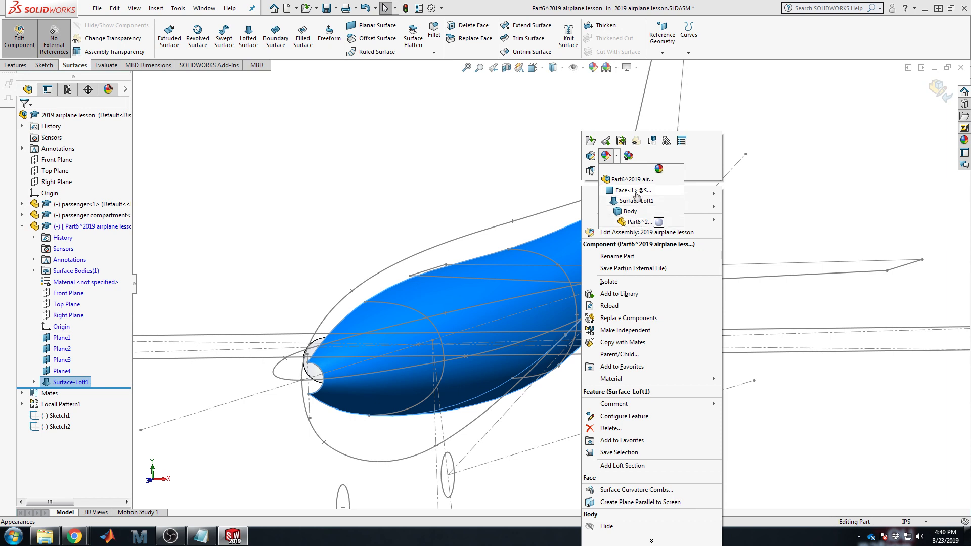
{"action": "left_click", "coordinate": [630, 211]}
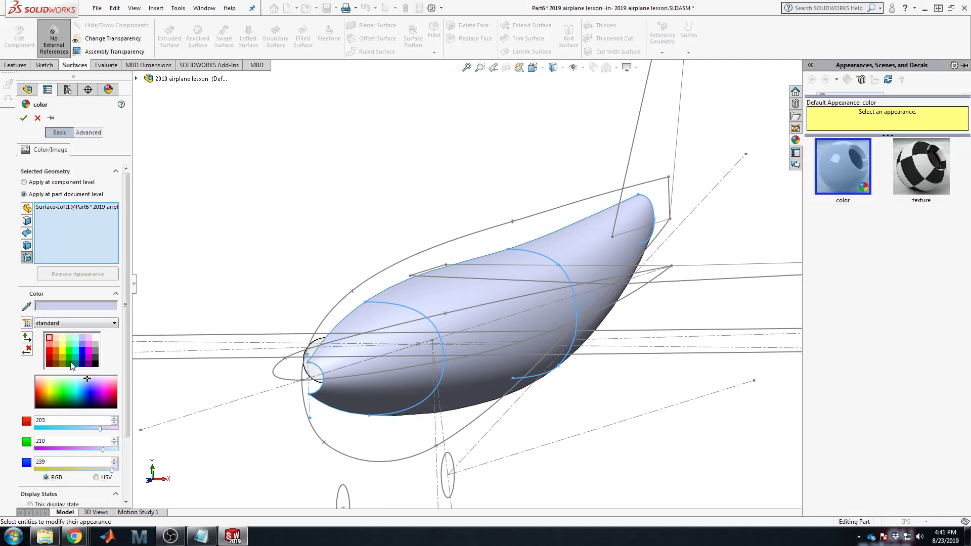
{"action": "left_click", "coordinate": [74, 351]}
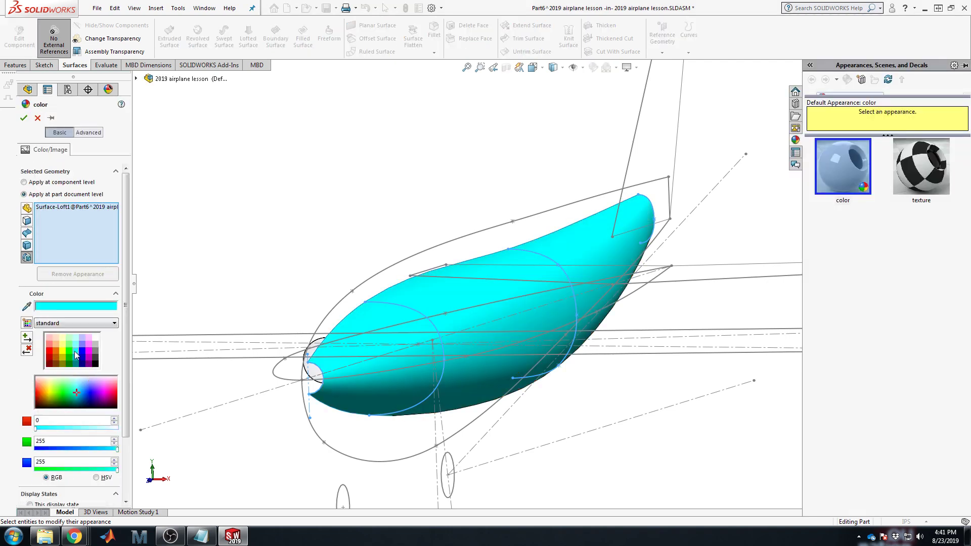
{"action": "left_click", "coordinate": [23, 118]}
Step: Hide Surface-Loft1 so the passenger sketches show again
{"action": "right_click", "coordinate": [571, 246]}
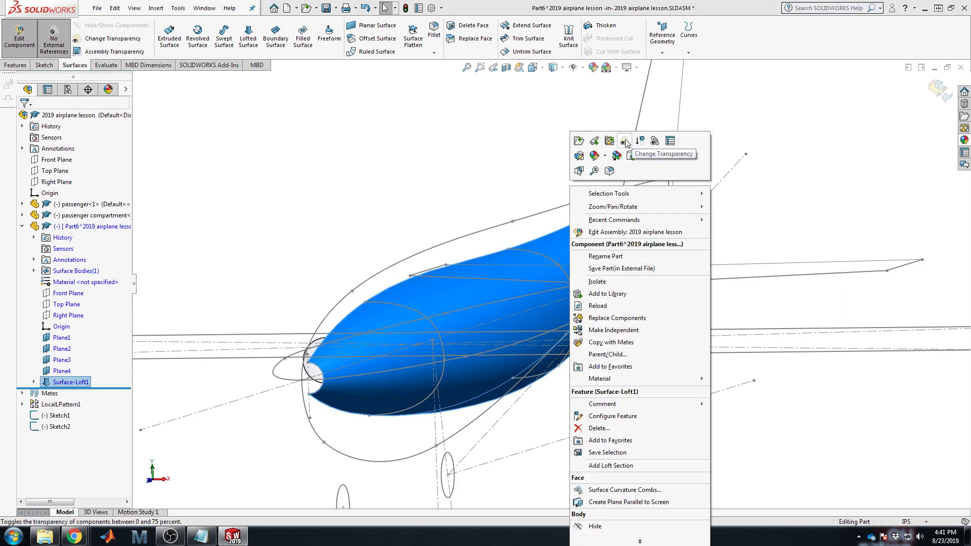
{"action": "left_click", "coordinate": [455, 152]}
{"action": "right_click", "coordinate": [59, 388]}
{"action": "right_click", "coordinate": [61, 382]}
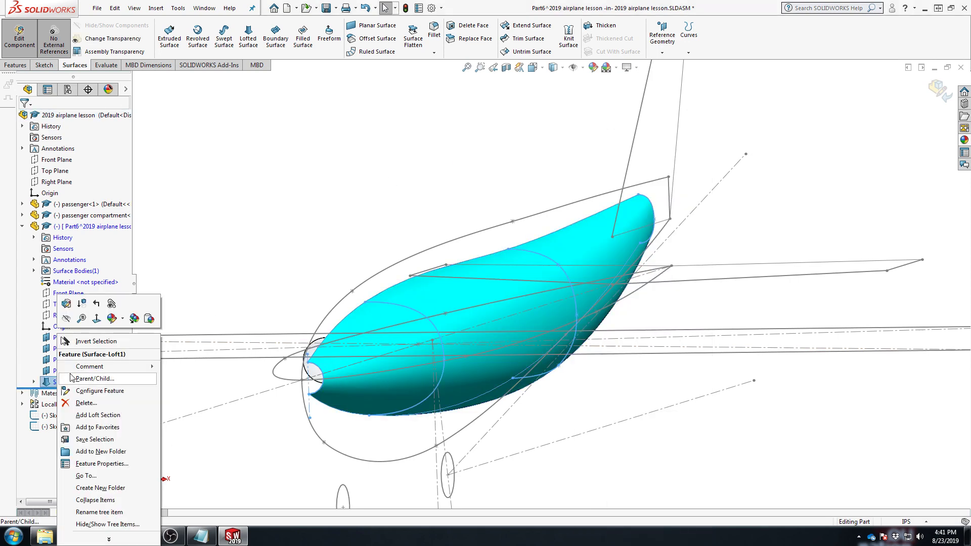
{"action": "left_click", "coordinate": [66, 319]}
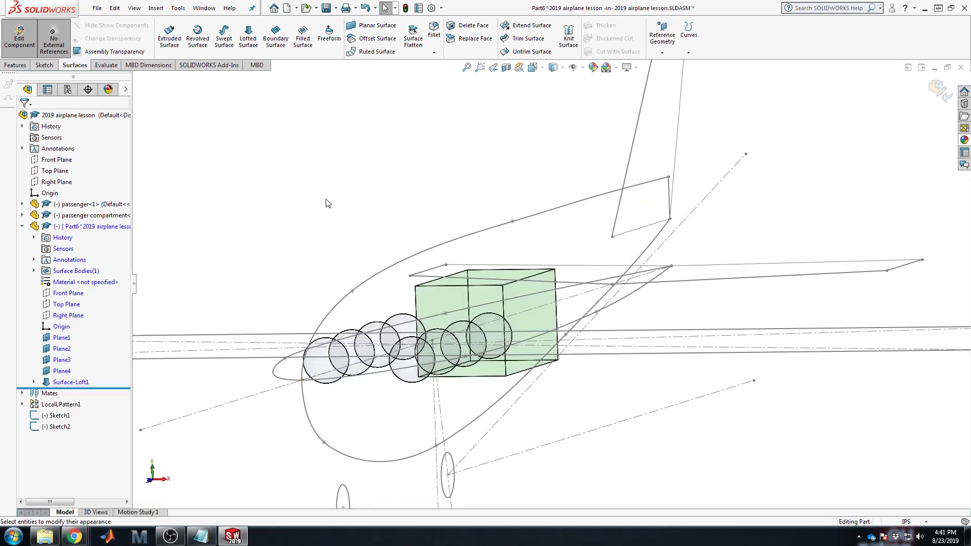
Step: Select Sketch3 and Sketch2 under Surface-Loft1 as the loft profiles
{"action": "left_click", "coordinate": [33, 383]}
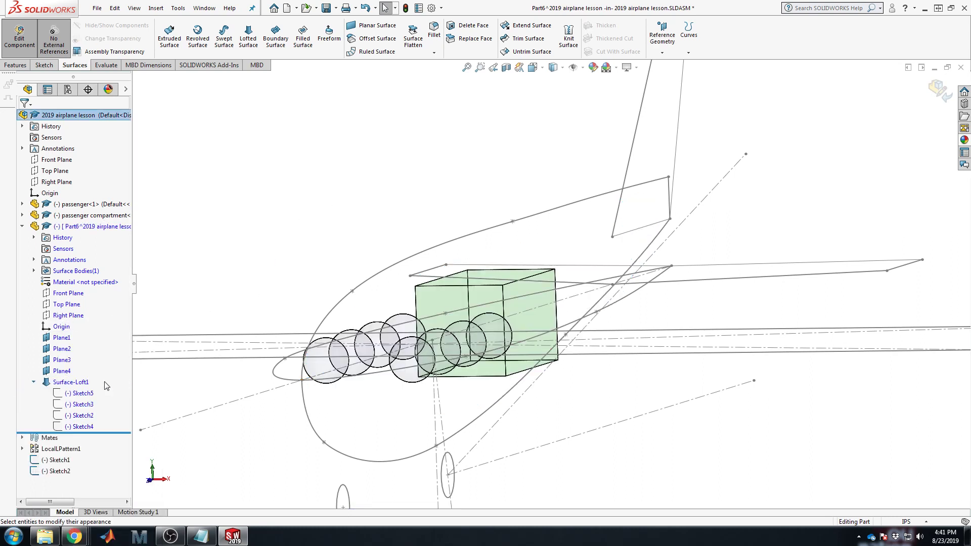
{"action": "left_click", "coordinate": [85, 405]}
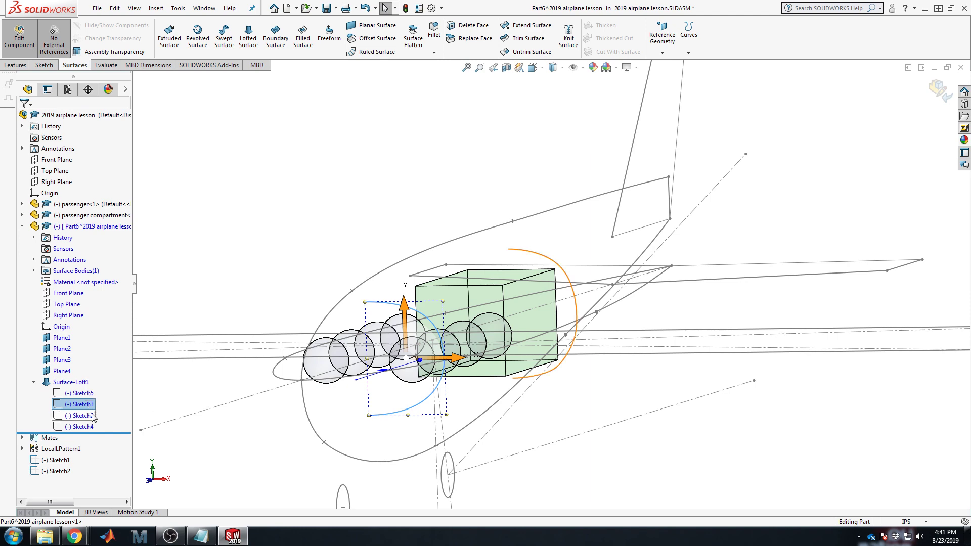
{"action": "left_click", "coordinate": [81, 416], "text": "ctrl"}
{"action": "middle_click_drag", "start_coordinate": [577, 191], "coordinate": [566, 236]}
{"action": "scroll", "coordinate": [466, 300], "scroll_direction": "up", "scroll_amount": 4}
{"action": "scroll", "coordinate": [444, 345], "scroll_direction": "down", "scroll_amount": 2}
{"action": "middle_click_drag", "start_coordinate": [445, 348], "coordinate": [447, 325]}
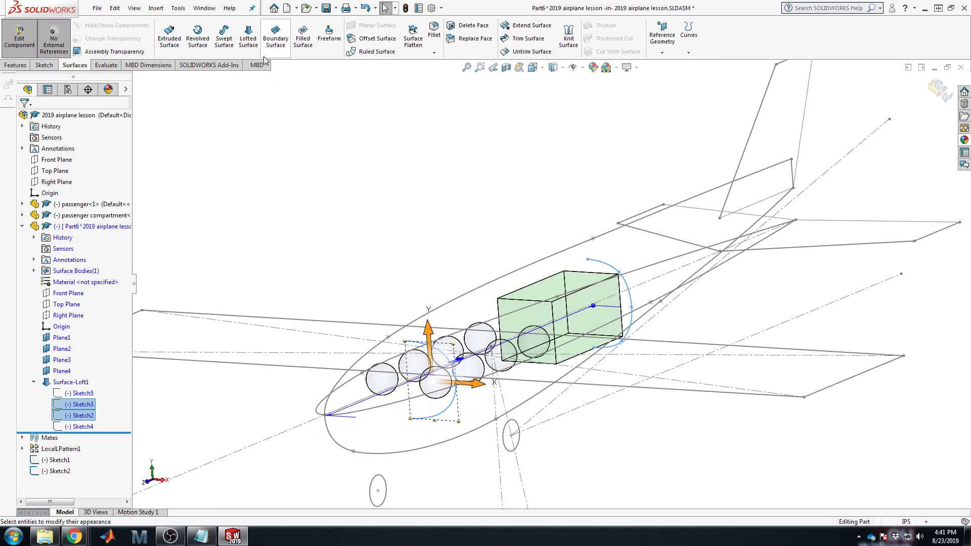
Step: Loft a surface between Sketch2 and Sketch3 with connectors aligned at the lower arc ends
{"action": "left_click", "coordinate": [248, 37]}
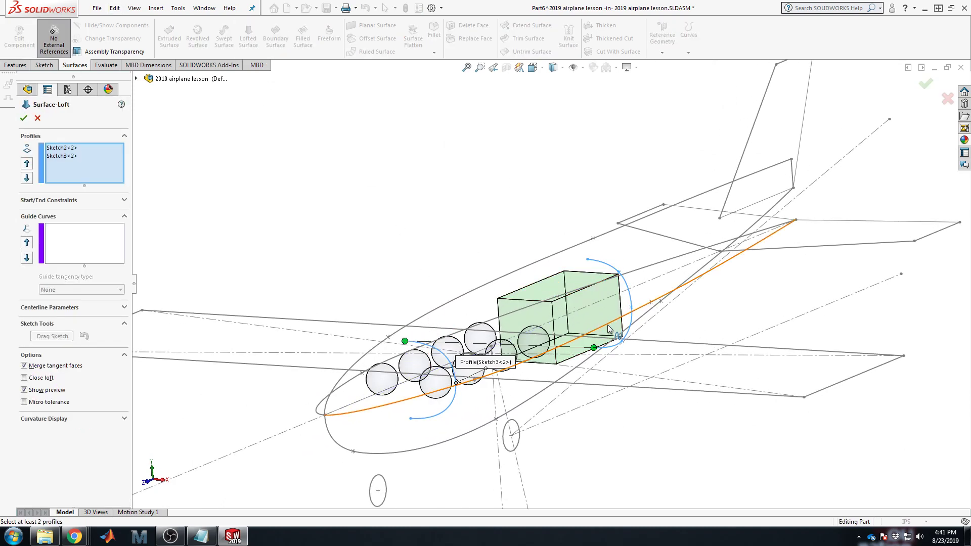
{"action": "left_click_drag", "start_coordinate": [405, 341], "coordinate": [410, 418]}
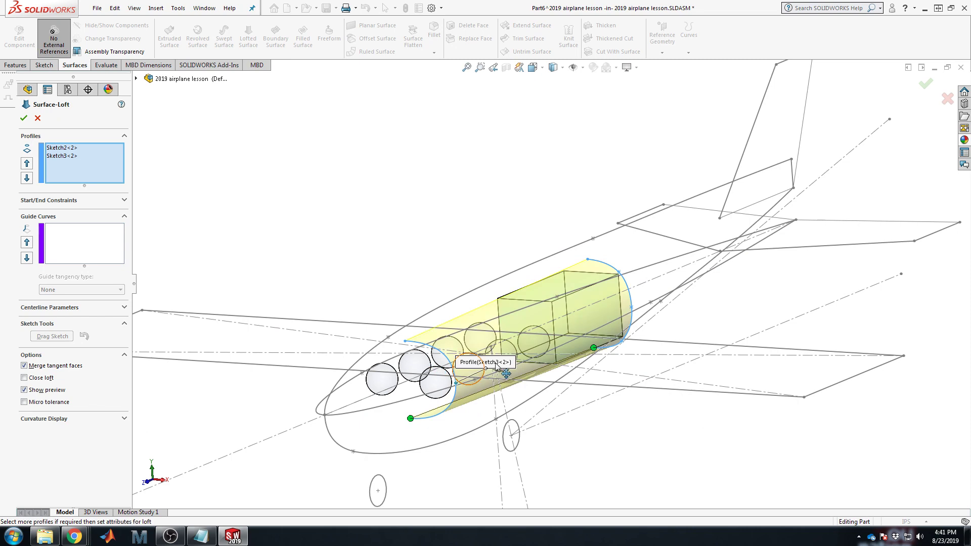
{"action": "middle_click_drag", "start_coordinate": [503, 377], "coordinate": [563, 351]}
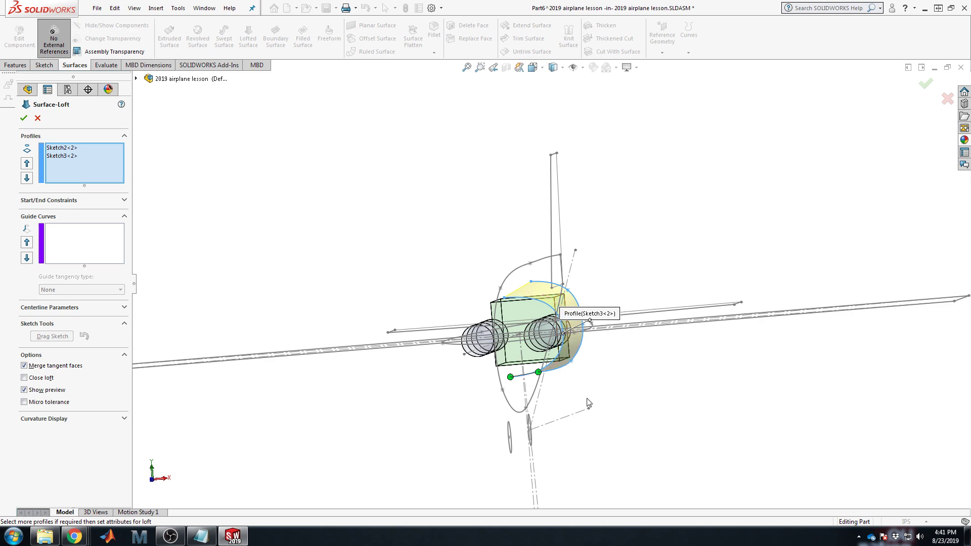
{"action": "middle_click_drag", "start_coordinate": [600, 387], "coordinate": [474, 366]}
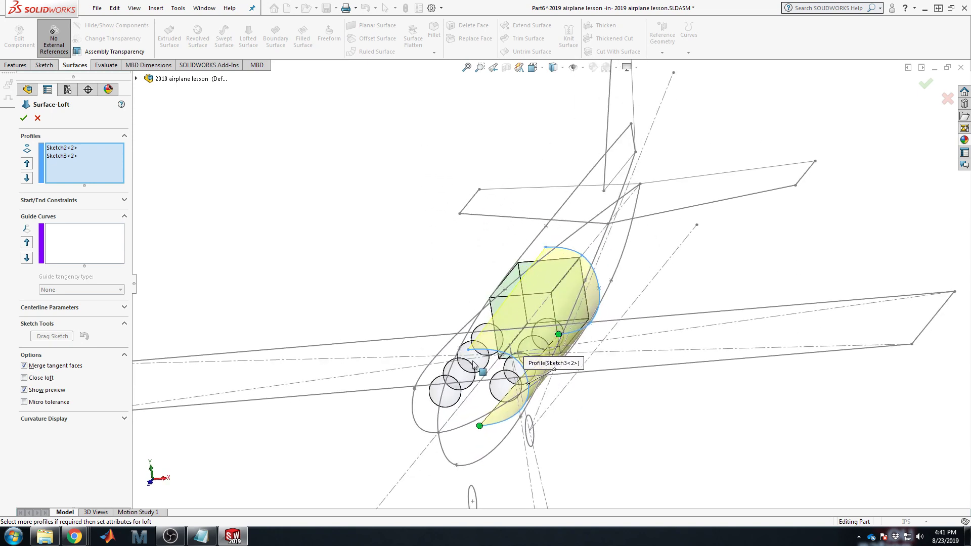
{"action": "left_click", "coordinate": [24, 118]}
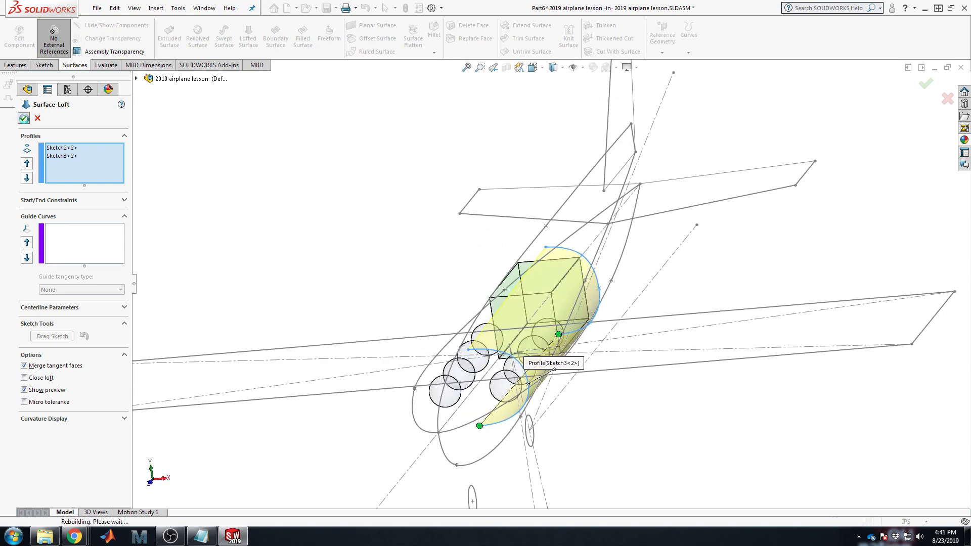
Step: Start a third lofted surface with Sketch5 then Sketch3 as profiles, previewing the nose cone
{"action": "left_click", "coordinate": [223, 259]}
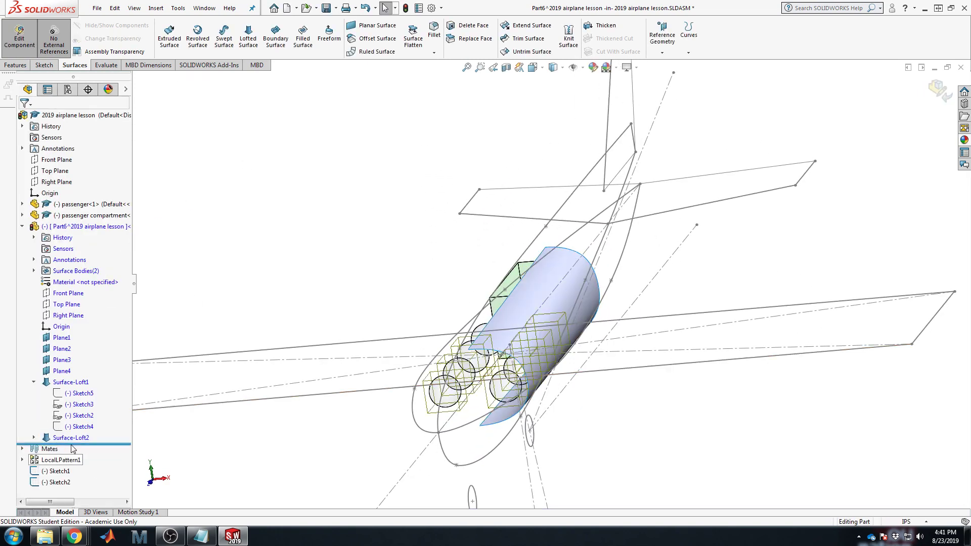
{"action": "left_click", "coordinate": [248, 41]}
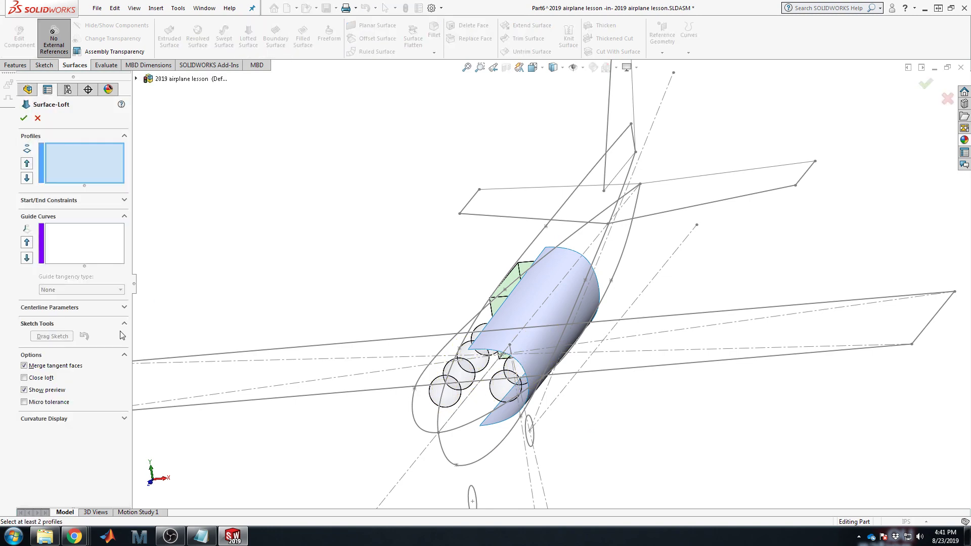
{"action": "left_click", "coordinate": [136, 80]}
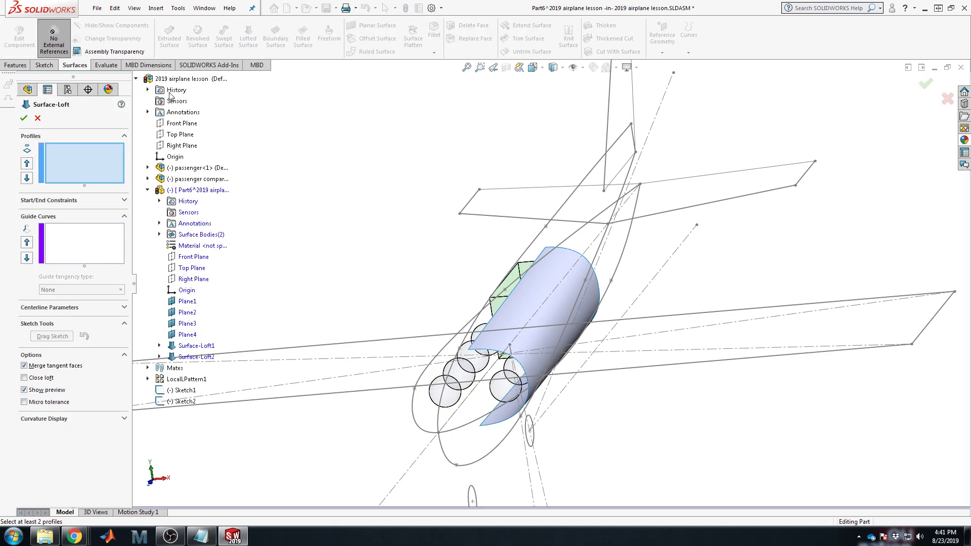
{"action": "left_click", "coordinate": [160, 346]}
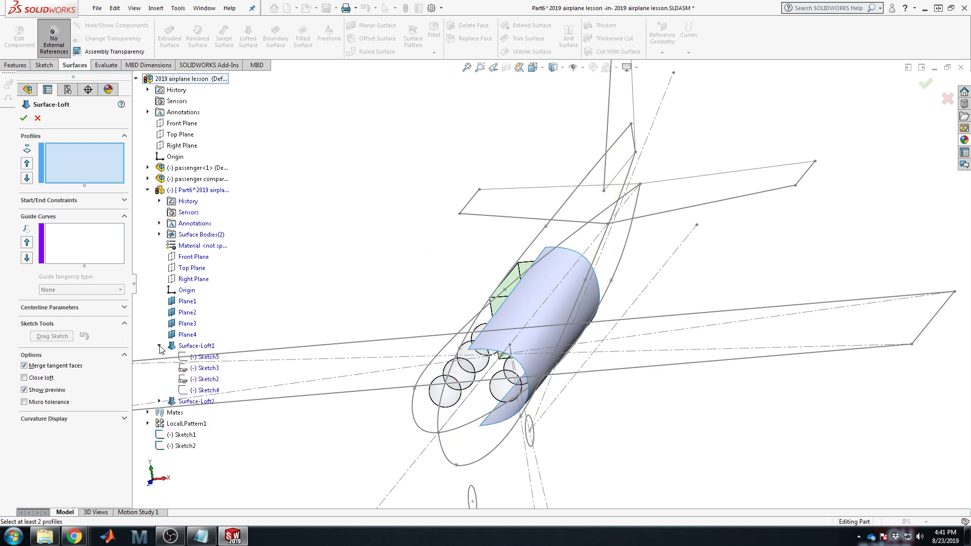
{"action": "left_click", "coordinate": [207, 358]}
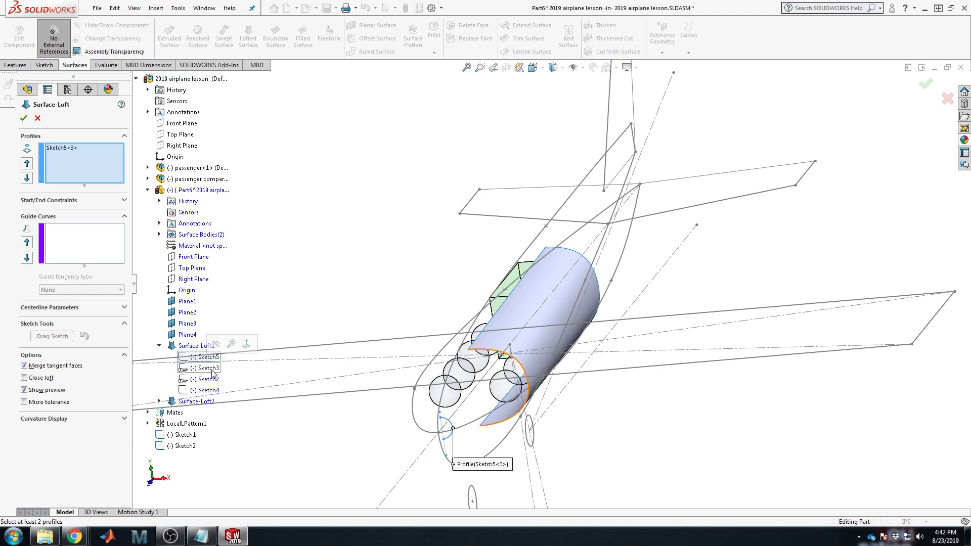
{"action": "left_click", "coordinate": [207, 368]}
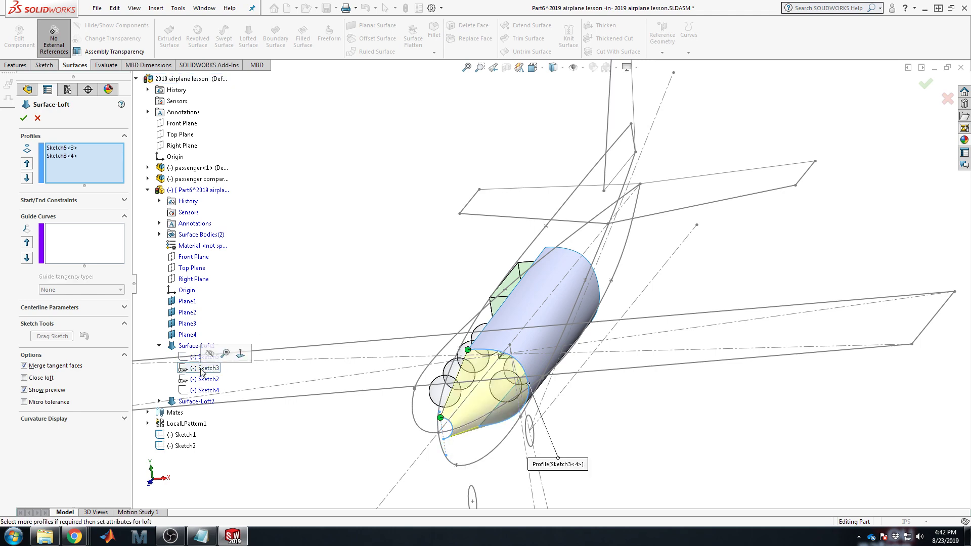
{"action": "scroll", "coordinate": [503, 359], "scroll_direction": "down", "scroll_amount": 5}
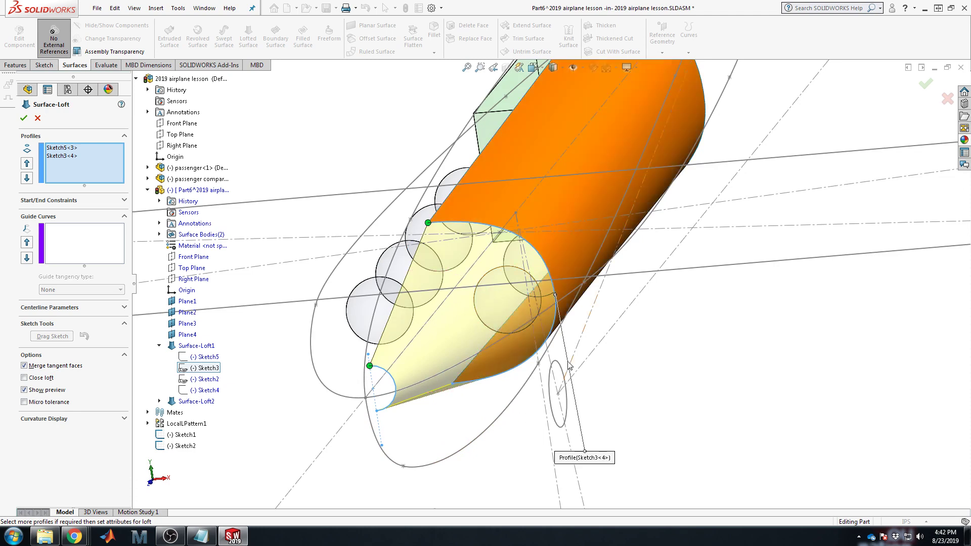
{"action": "middle_click_drag", "start_coordinate": [516, 341], "coordinate": [504, 350]}
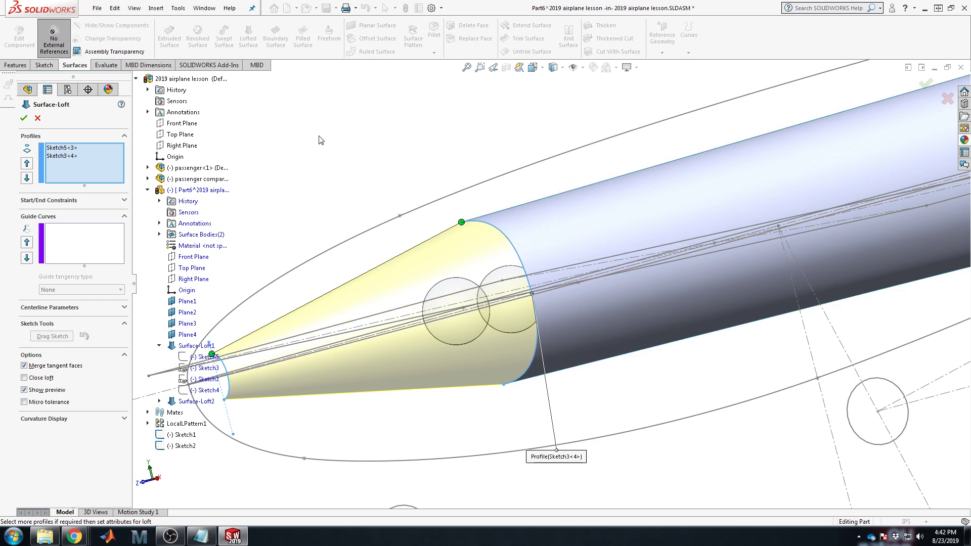
Step: Reset the nose loft's start constraint to None and set its end constraint to Normal To Profile
{"action": "left_click", "coordinate": [65, 200]}
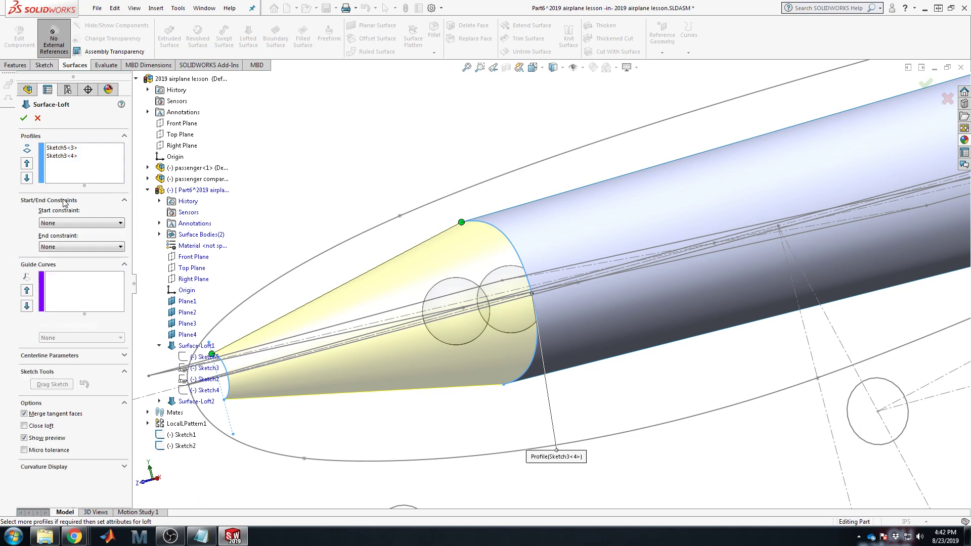
{"action": "left_click", "coordinate": [89, 223]}
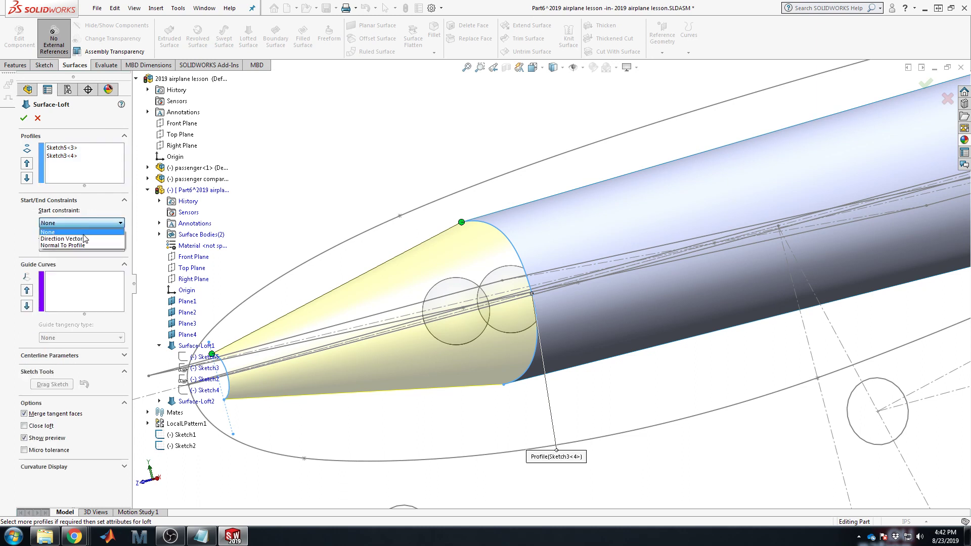
{"action": "left_click", "coordinate": [76, 245]}
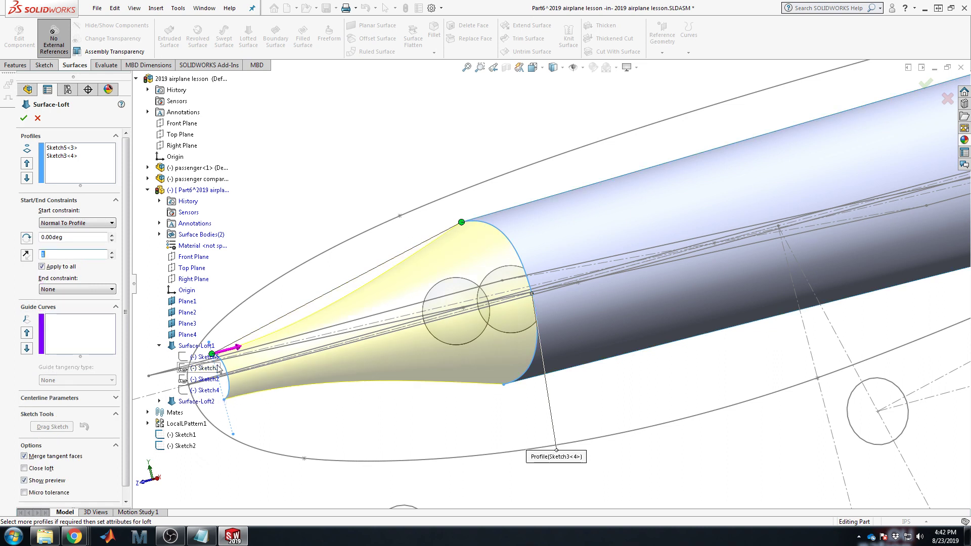
{"action": "left_click", "coordinate": [93, 223]}
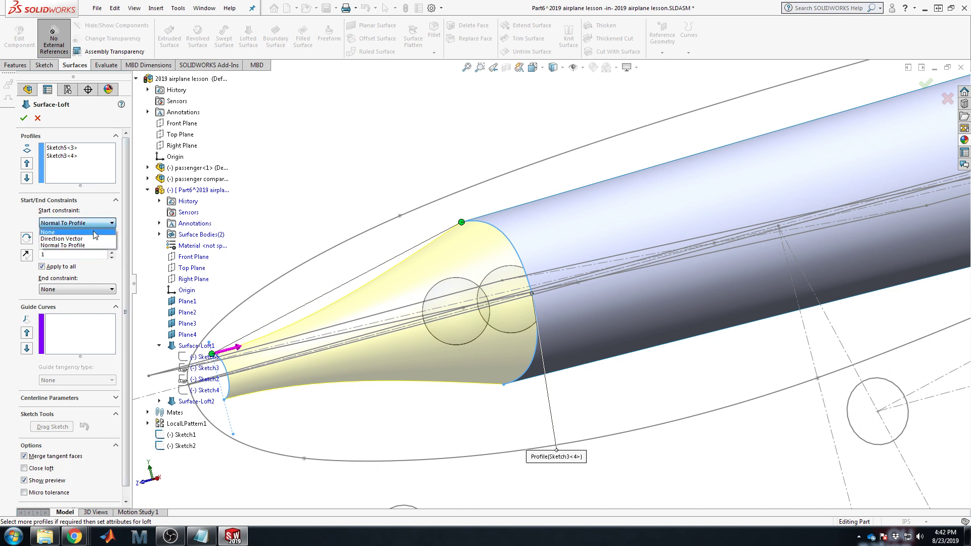
{"action": "left_click", "coordinate": [95, 232]}
{"action": "left_click", "coordinate": [94, 248]}
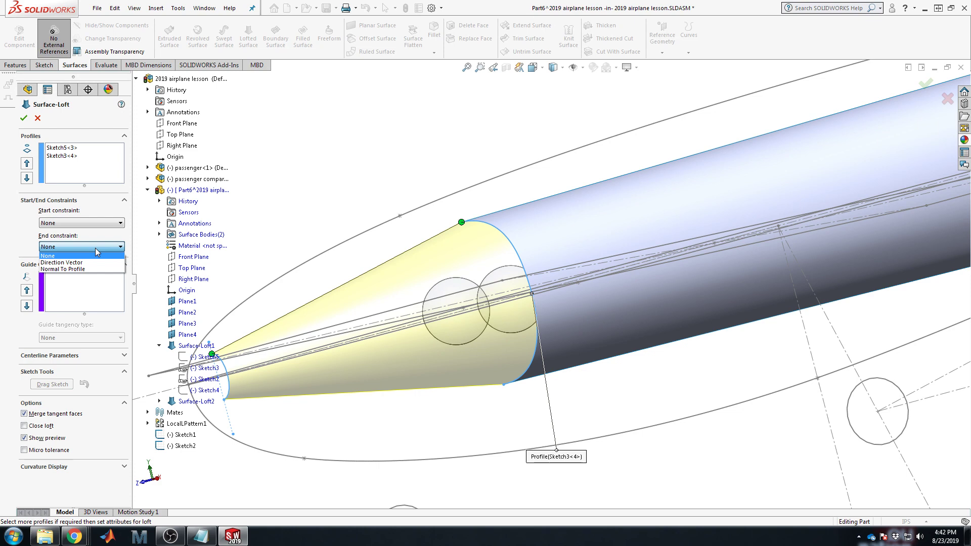
{"action": "left_click", "coordinate": [96, 269]}
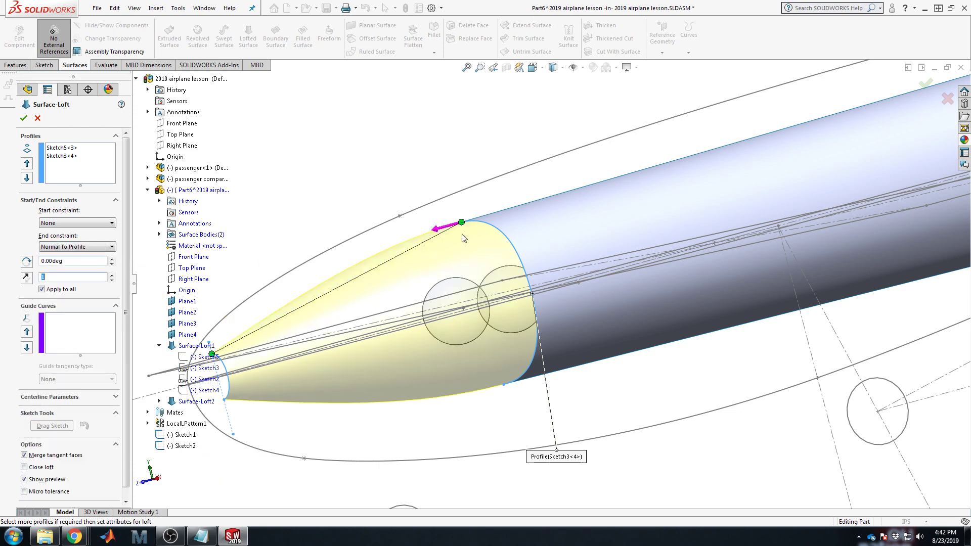
Step: Orbit to a side view of the nose cone and select the Sketch3<4> loft profile
{"action": "middle_click_drag", "start_coordinate": [575, 305], "coordinate": [589, 332]}
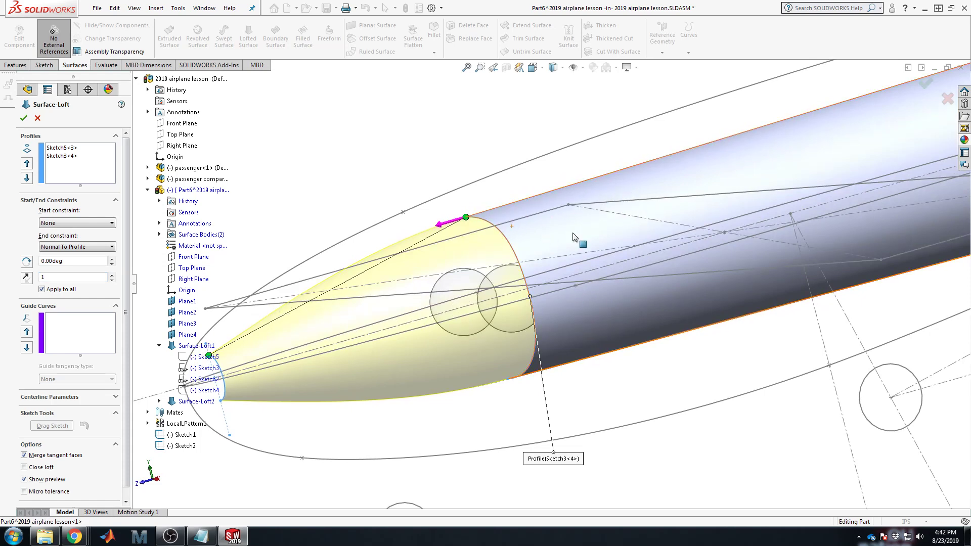
{"action": "scroll", "coordinate": [576, 238], "scroll_direction": "down", "scroll_amount": 6}
{"action": "scroll", "coordinate": [656, 246], "scroll_direction": "down", "scroll_amount": 3}
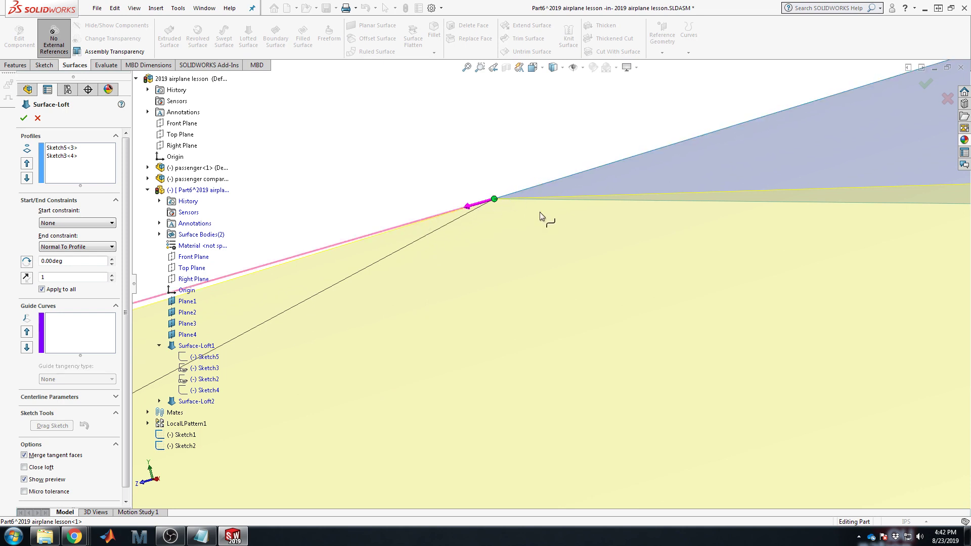
{"action": "scroll", "coordinate": [584, 253], "scroll_direction": "up", "scroll_amount": 5}
{"action": "scroll", "coordinate": [733, 375], "scroll_direction": "up", "scroll_amount": 5}
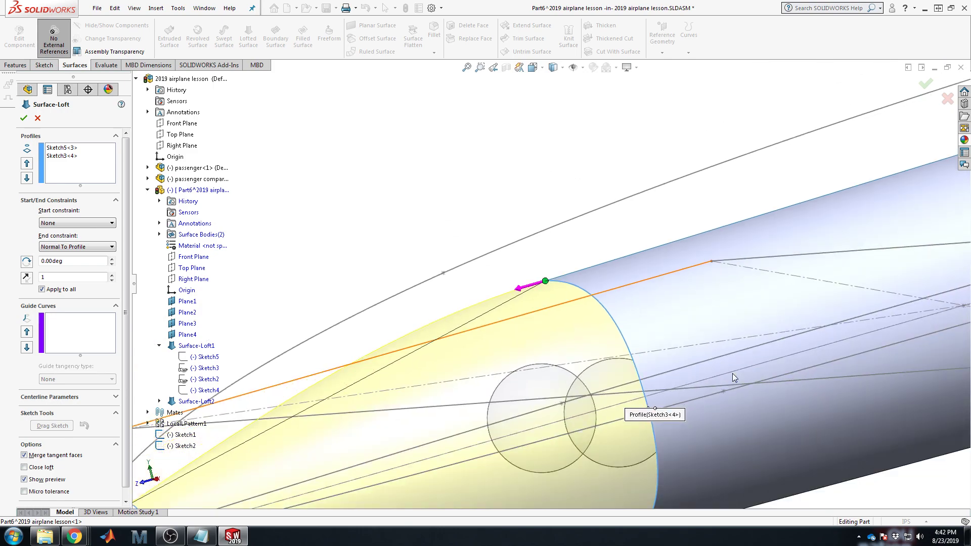
{"action": "scroll", "coordinate": [574, 305], "scroll_direction": "down", "scroll_amount": 3}
{"action": "middle_click_drag", "start_coordinate": [523, 204], "coordinate": [611, 384]}
{"action": "scroll", "coordinate": [611, 384], "scroll_direction": "up", "scroll_amount": 3}
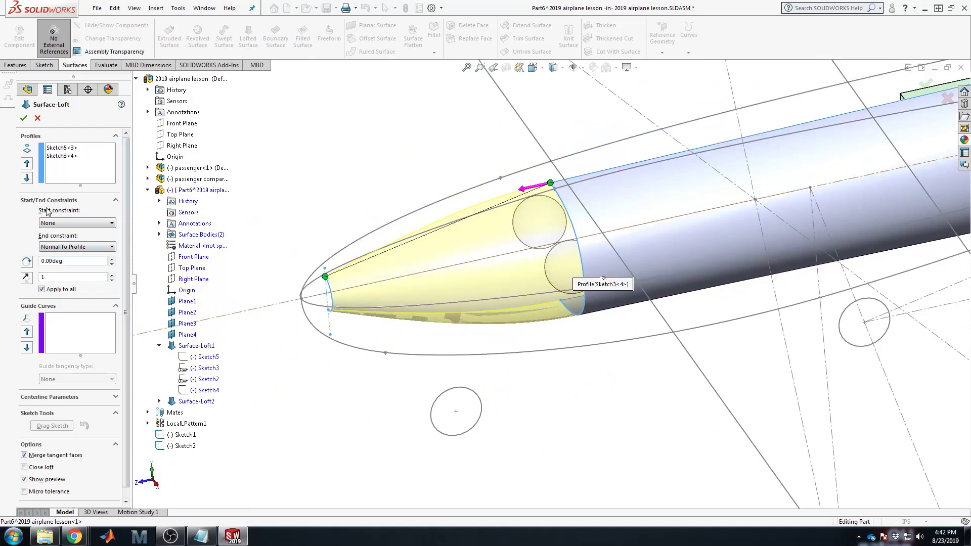
{"action": "left_click", "coordinate": [63, 156]}
Step: Replace Sketch3<4> with the fuselage's front edge as rear profile, ending Tangency To Face
{"action": "key", "text": "Delete"}
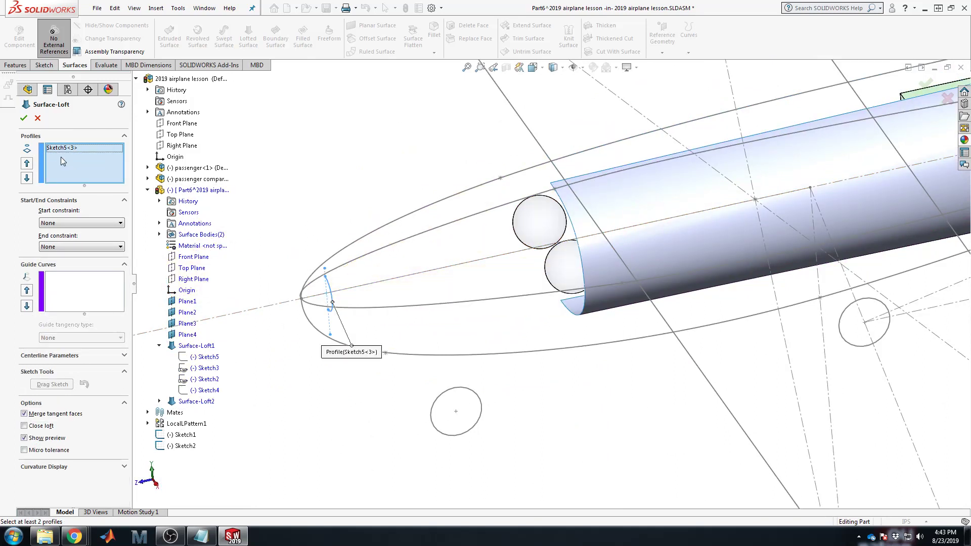
{"action": "left_click", "coordinate": [571, 224]}
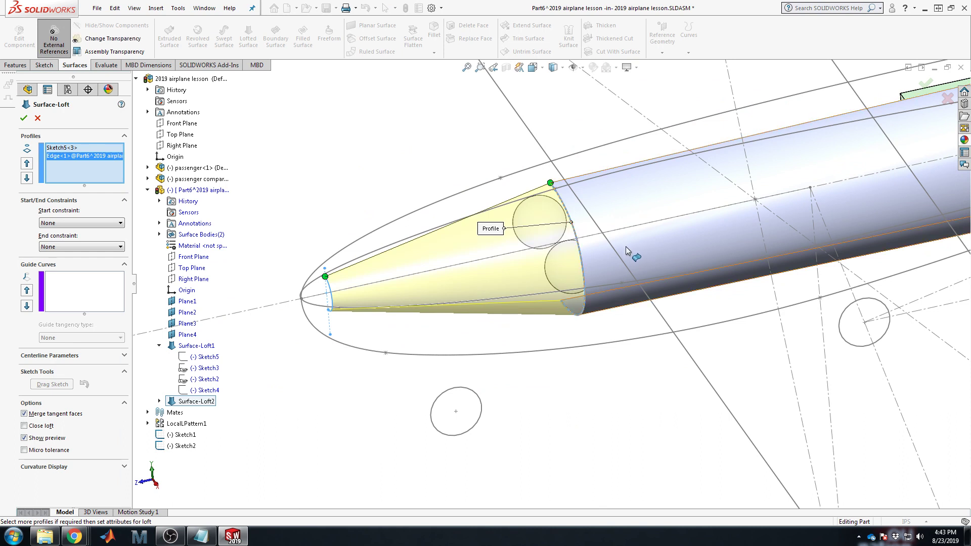
{"action": "left_click", "coordinate": [77, 247]}
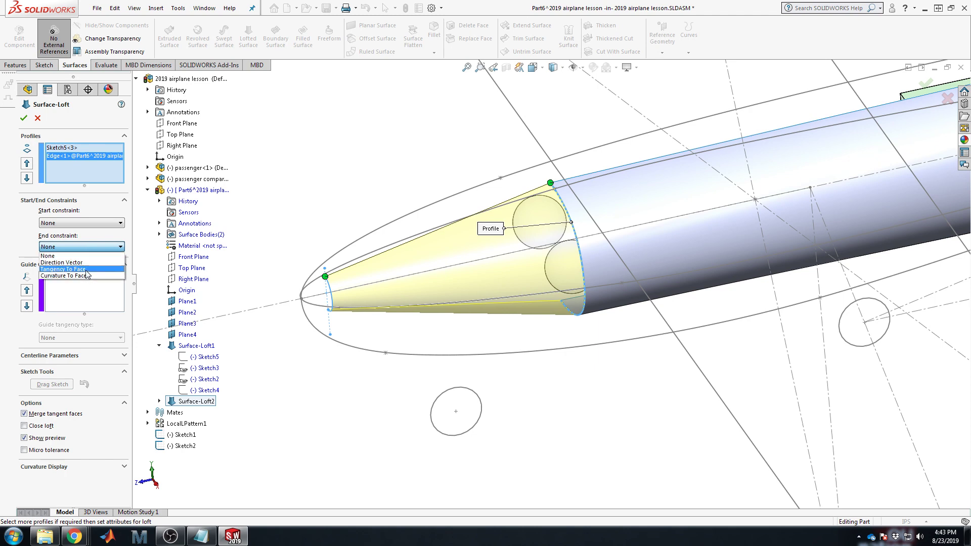
{"action": "left_click", "coordinate": [63, 269]}
{"action": "middle_click_drag", "start_coordinate": [619, 312], "coordinate": [615, 229]}
Step: Compare Curvature and Tangency To Face endings, settling on Curvature To Face
{"action": "left_click", "coordinate": [68, 247]}
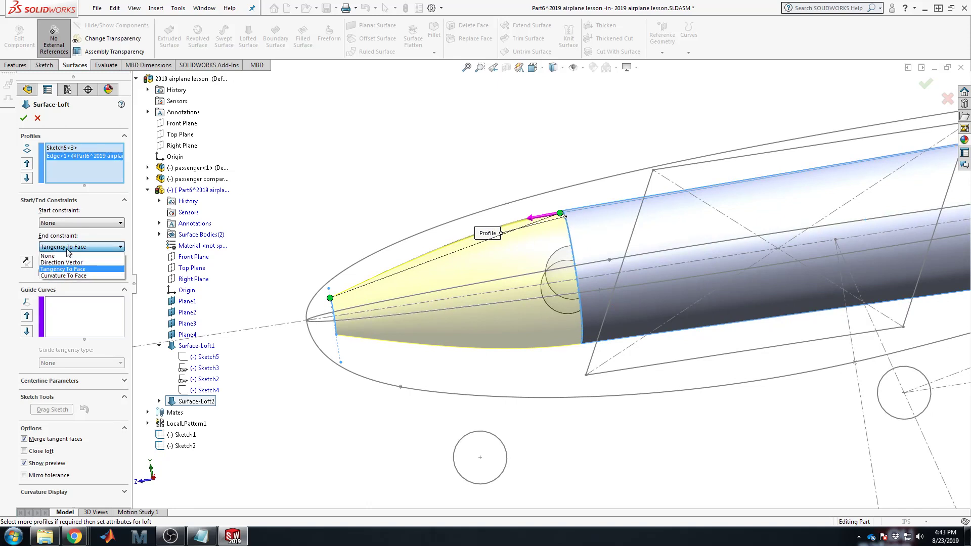
{"action": "left_click", "coordinate": [71, 271]}
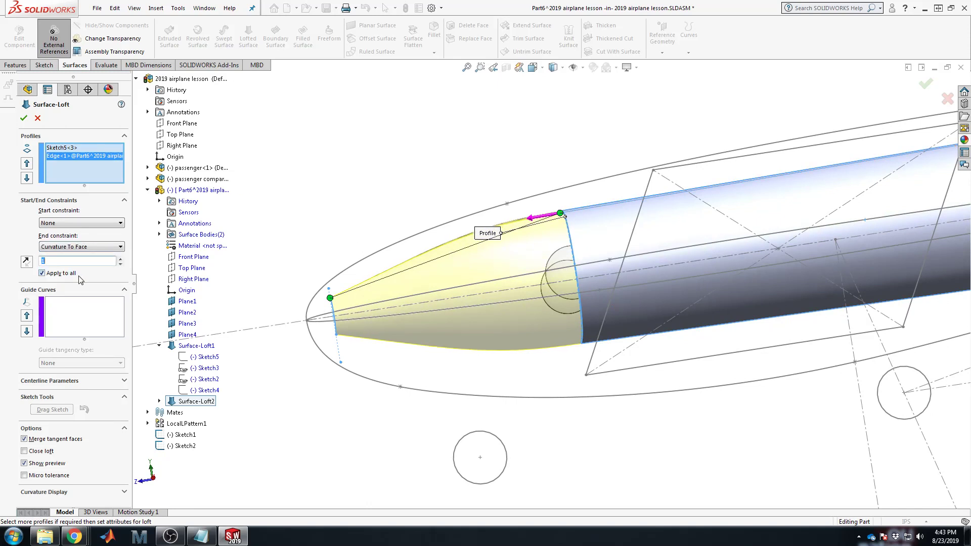
{"action": "left_click", "coordinate": [90, 247]}
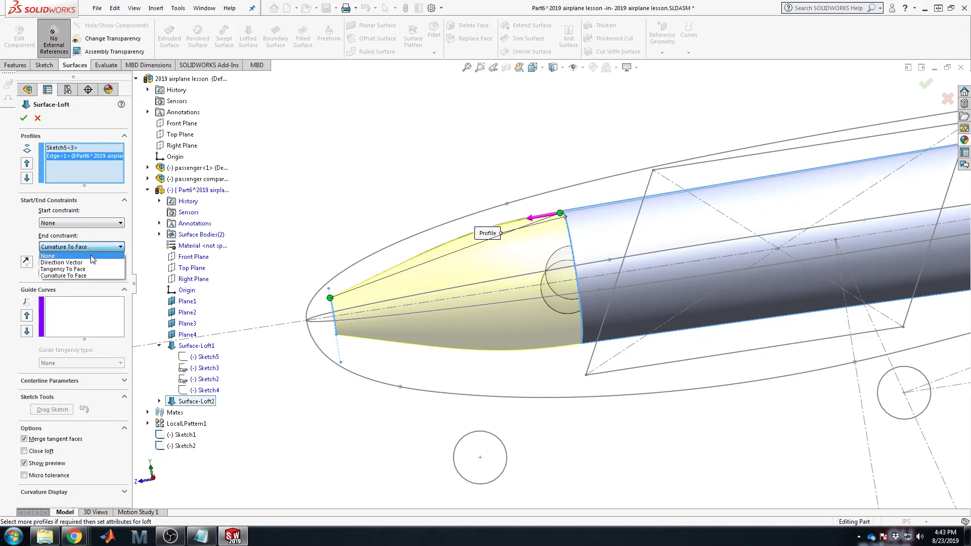
{"action": "left_click", "coordinate": [96, 264]}
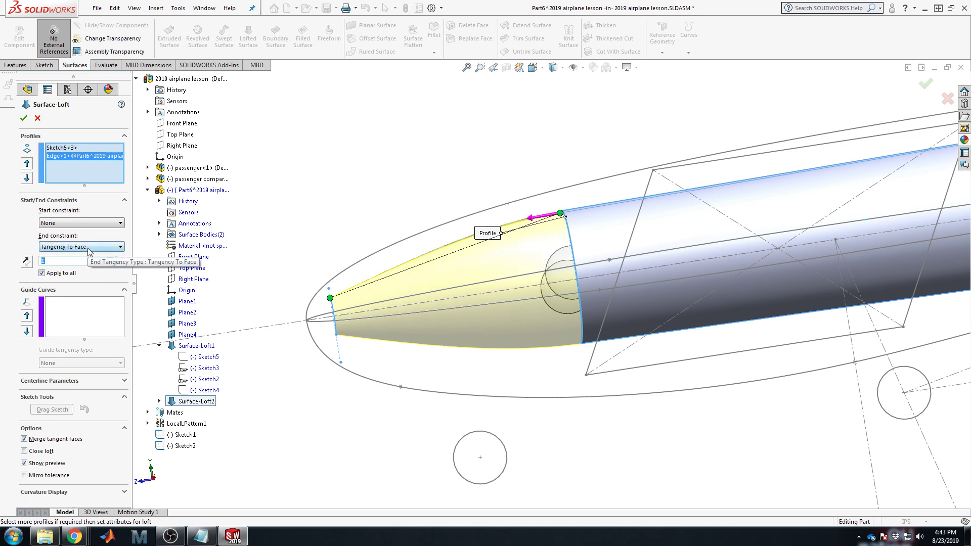
{"action": "left_click", "coordinate": [89, 248]}
{"action": "left_click", "coordinate": [85, 275]}
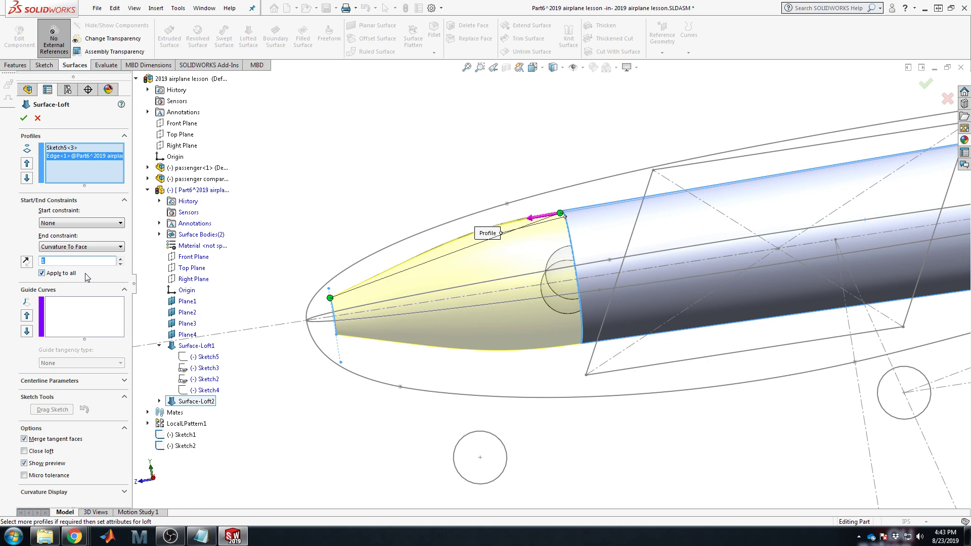
Step: Keep the nose loft's start constraint at None and begin raising the end tangent length
{"action": "left_click", "coordinate": [64, 224]}
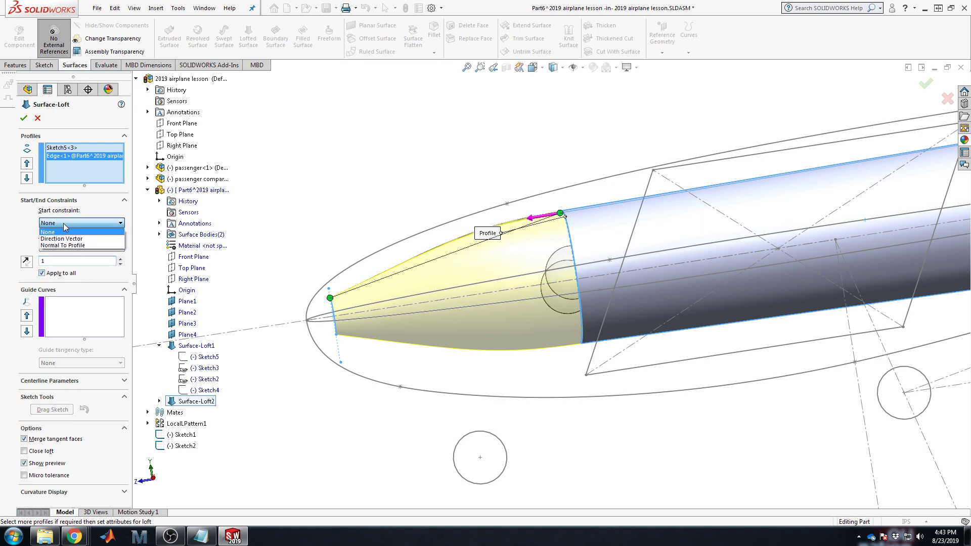
{"action": "left_click", "coordinate": [64, 224]}
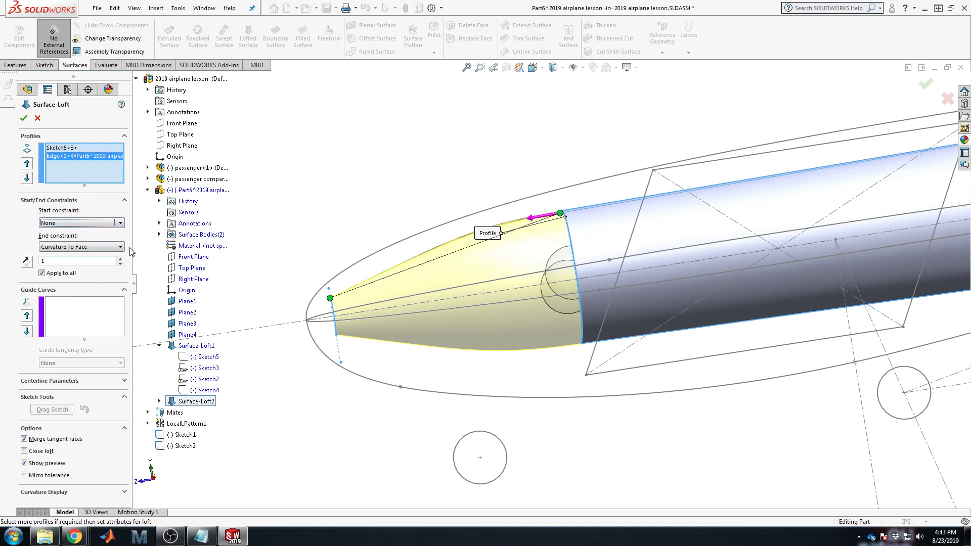
{"action": "left_click", "coordinate": [113, 223]}
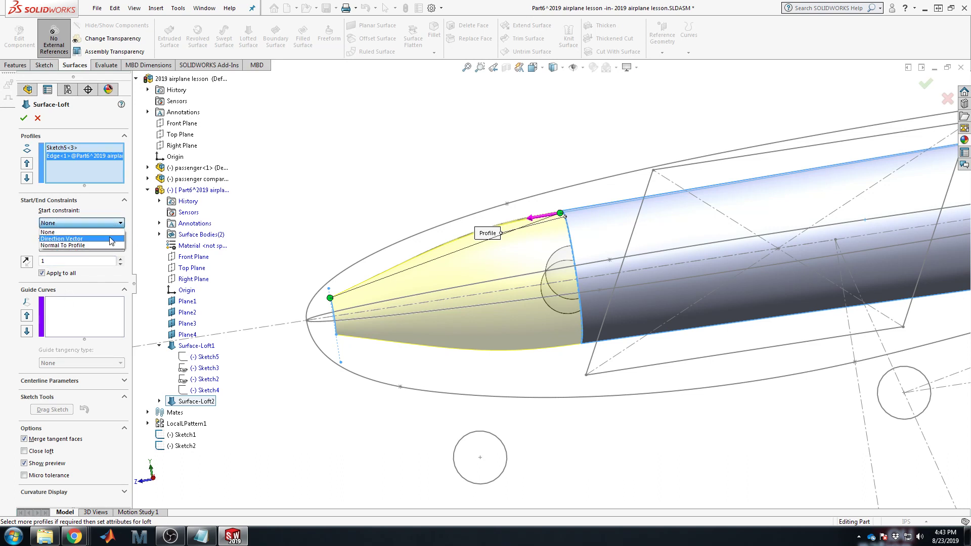
{"action": "left_click", "coordinate": [108, 233]}
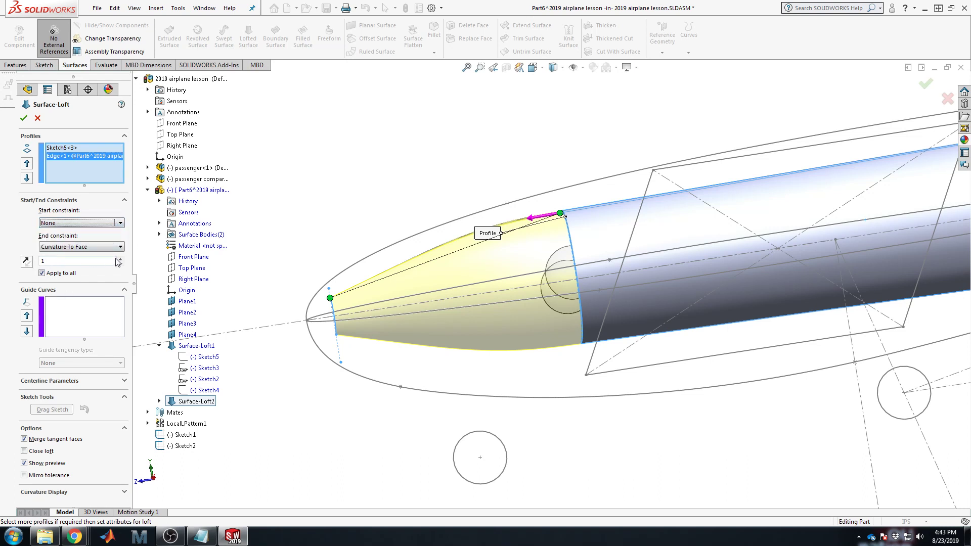
{"action": "left_click", "coordinate": [122, 259]}
Step: Raise the nose loft's end tangent length up toward 8
{"action": "left_click", "coordinate": [122, 259]}
{"action": "left_click", "coordinate": [122, 259]}
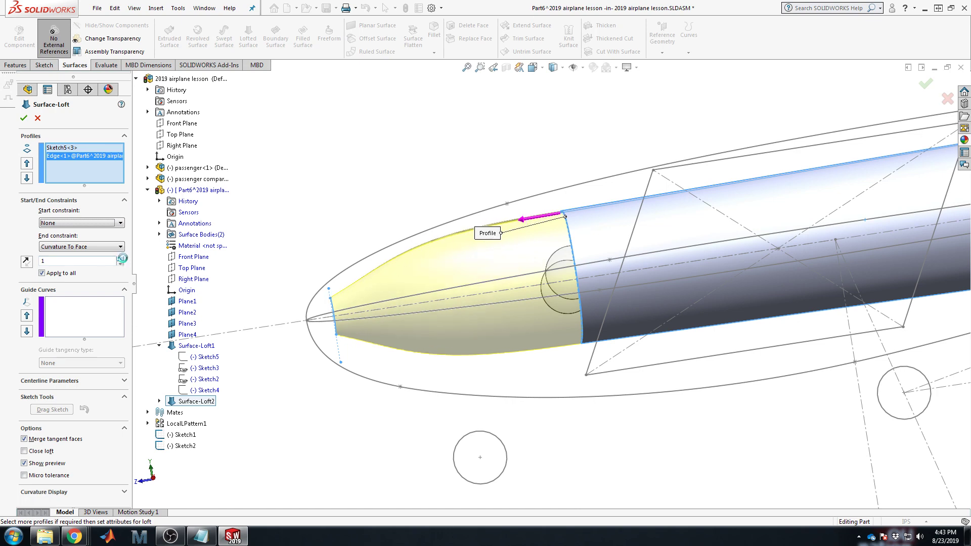
{"action": "left_click", "coordinate": [122, 259]}
{"action": "left_click", "coordinate": [120, 258]}
{"action": "left_click", "coordinate": [121, 258]}
{"action": "left_click", "coordinate": [120, 259]}
{"action": "left_click", "coordinate": [121, 258]}
{"action": "left_click", "coordinate": [121, 259]}
{"action": "left_click", "coordinate": [121, 259]}
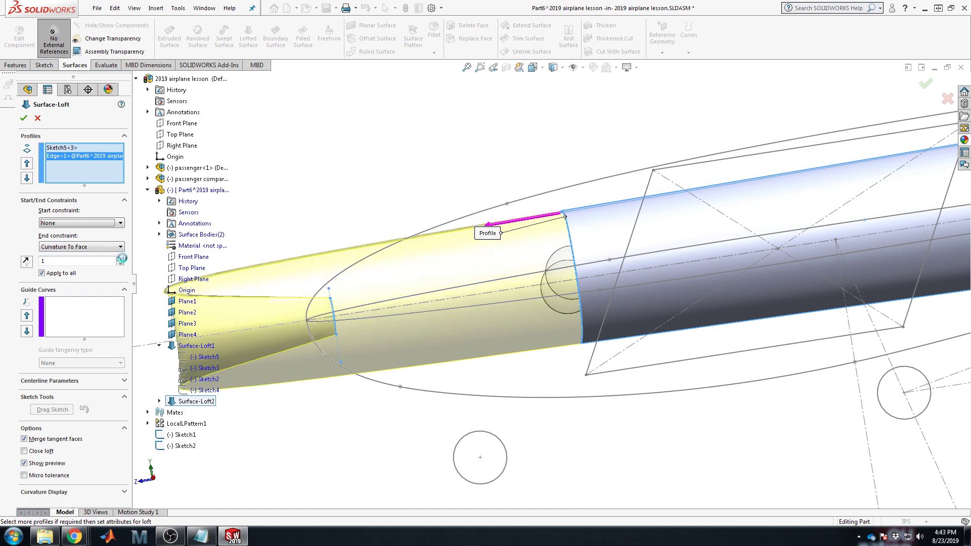
{"action": "left_click", "coordinate": [121, 258]}
{"action": "scroll", "coordinate": [285, 328], "scroll_direction": "up", "scroll_amount": 6}
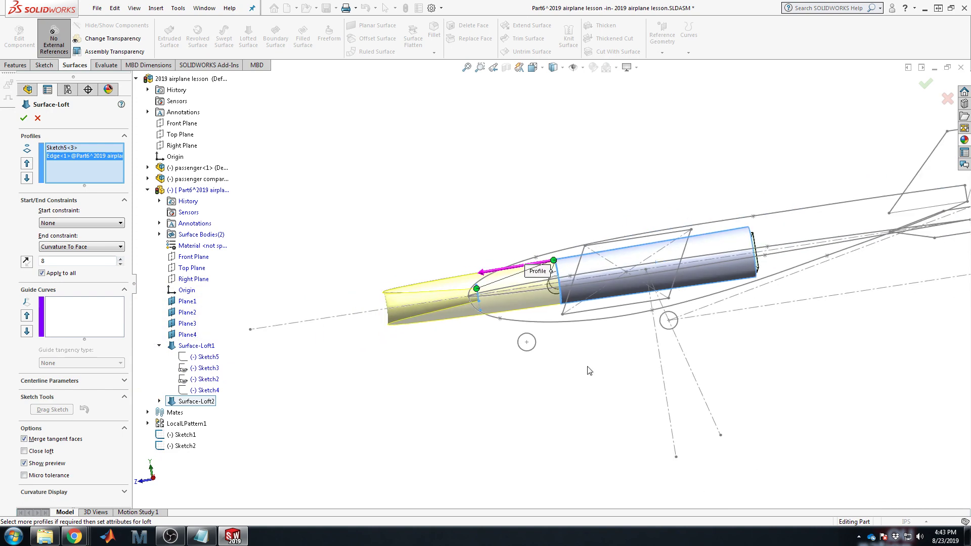
{"action": "scroll", "coordinate": [565, 328], "scroll_direction": "down", "scroll_amount": 4}
{"action": "scroll", "coordinate": [345, 284], "scroll_direction": "up", "scroll_amount": 2}
{"action": "scroll", "coordinate": [319, 283], "scroll_direction": "down", "scroll_amount": 1}
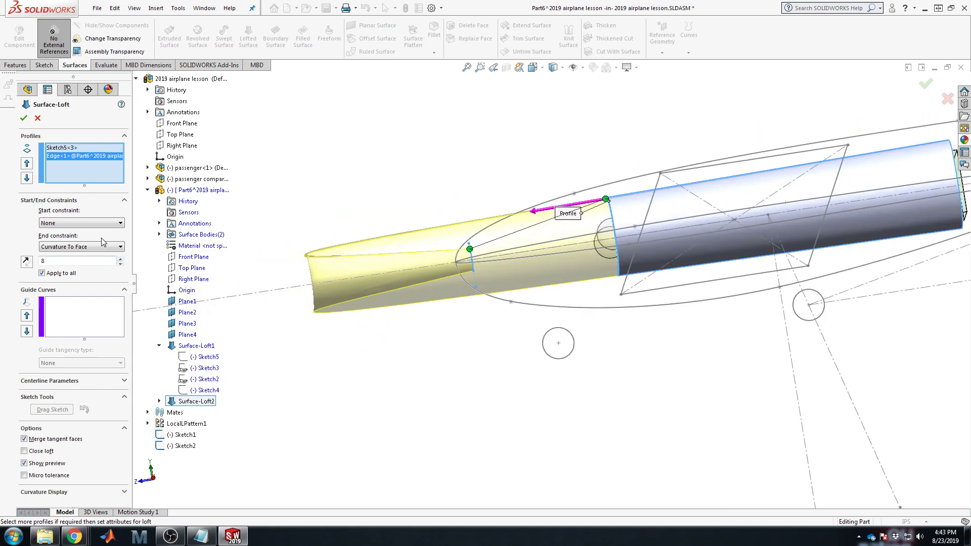
Step: Reduce the end tangent length from 8 down to 0.7
{"action": "left_click", "coordinate": [120, 264]}
{"action": "left_click", "coordinate": [121, 263]}
{"action": "left_click", "coordinate": [121, 264]}
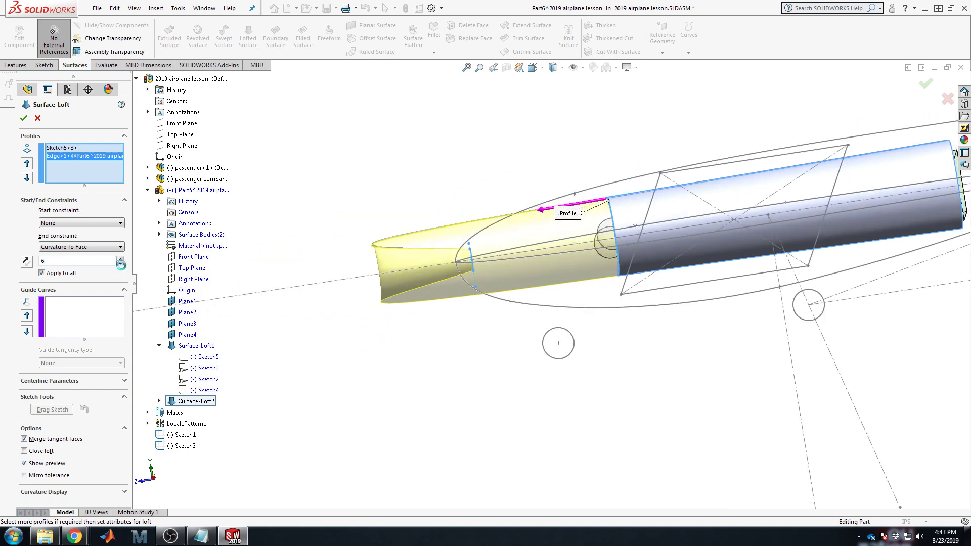
{"action": "left_click", "coordinate": [121, 263]}
{"action": "left_click", "coordinate": [121, 264]}
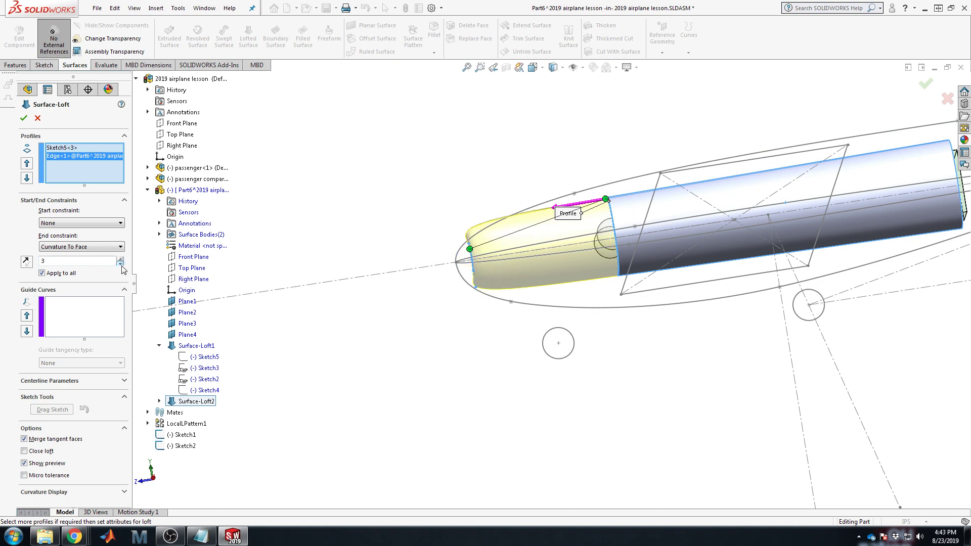
{"action": "left_click", "coordinate": [121, 264]}
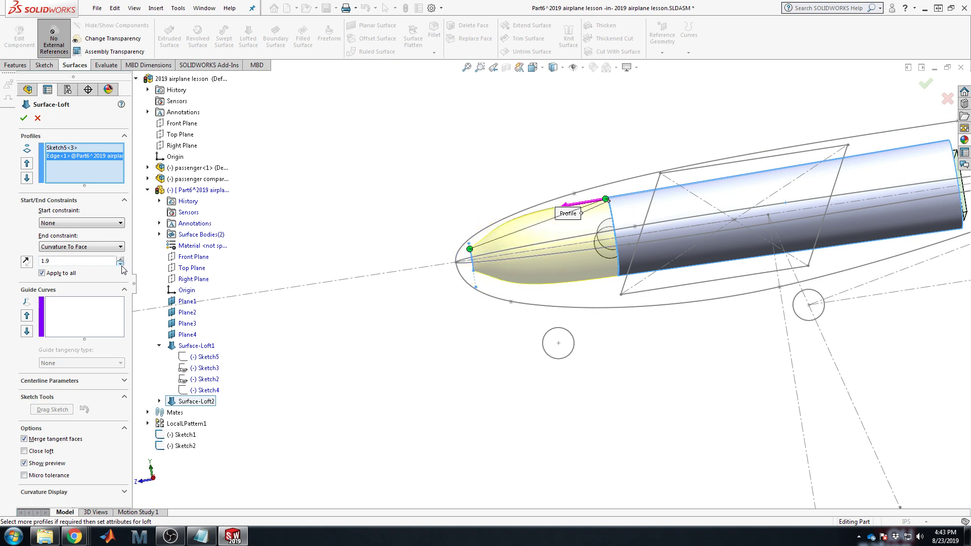
{"action": "left_click", "coordinate": [120, 264]}
{"action": "left_click", "coordinate": [120, 263]}
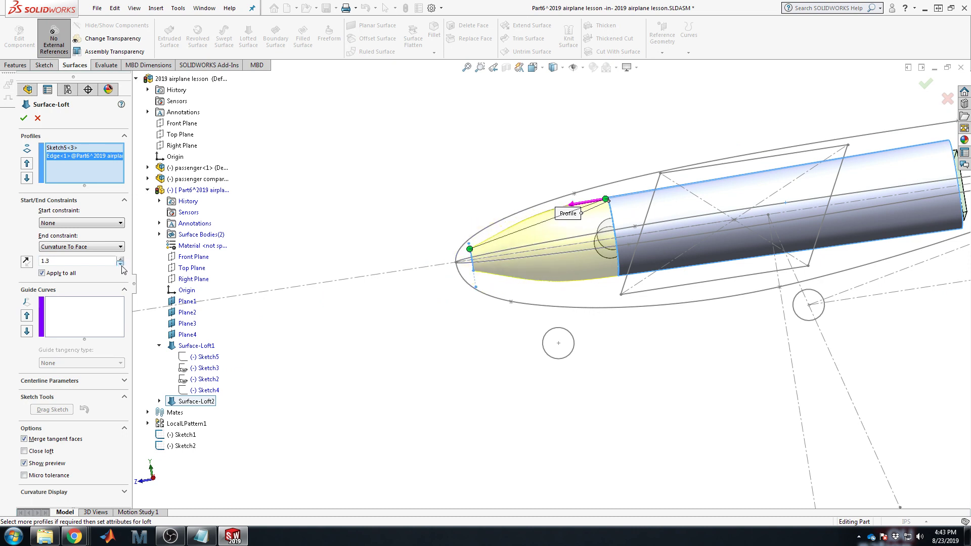
{"action": "left_click", "coordinate": [120, 263]}
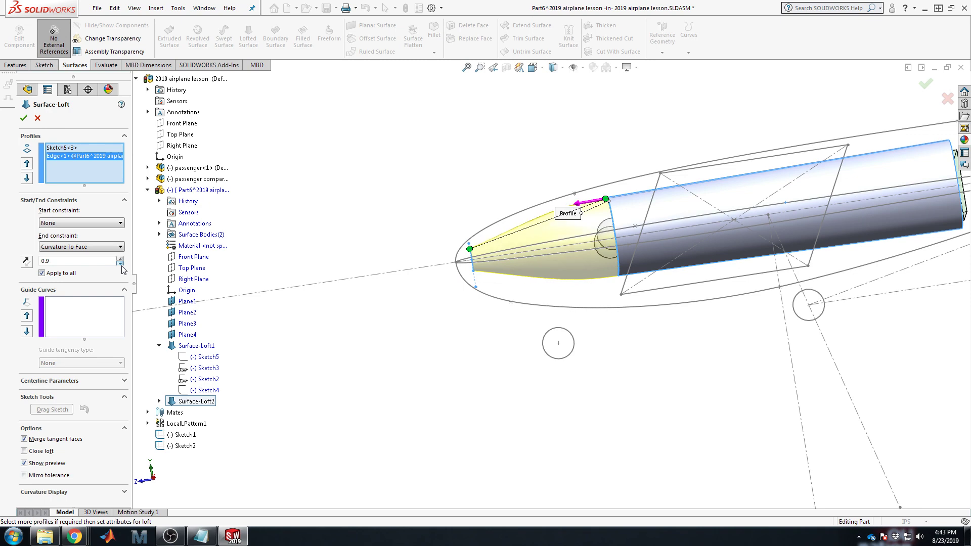
{"action": "left_click", "coordinate": [121, 264]}
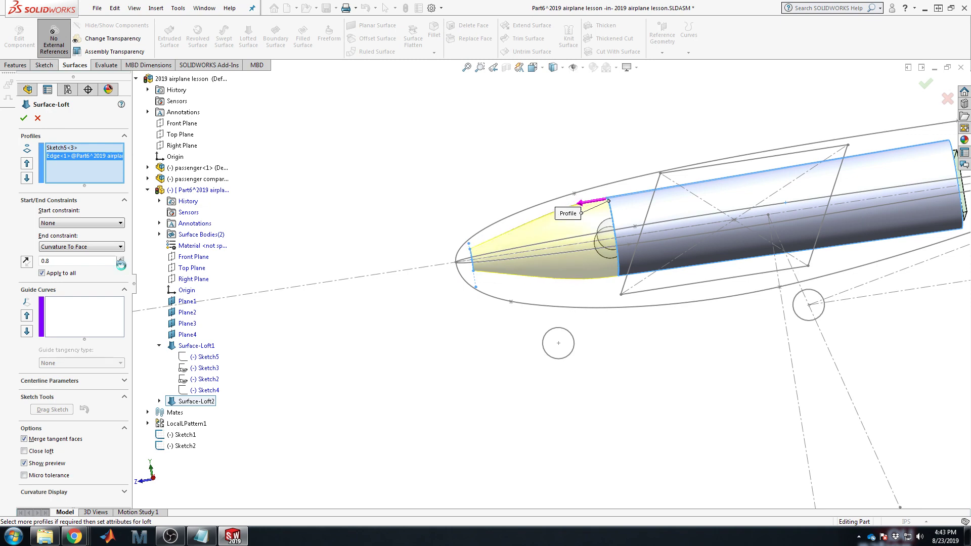
{"action": "left_click", "coordinate": [120, 264]}
Step: Orbit around the nose, raise the end weighting to 1.4, and accept Surface-Loft3
{"action": "middle_click_drag", "start_coordinate": [751, 309], "coordinate": [582, 221]}
{"action": "scroll", "coordinate": [354, 293], "scroll_direction": "down", "scroll_amount": 4}
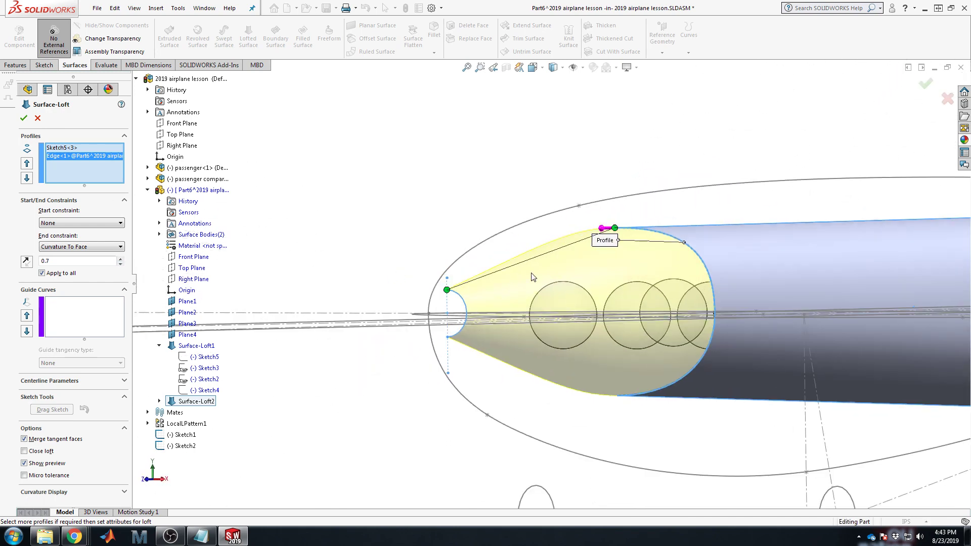
{"action": "scroll", "coordinate": [728, 275], "scroll_direction": "up", "scroll_amount": 1}
{"action": "middle_click_drag", "start_coordinate": [732, 276], "coordinate": [717, 276]}
{"action": "scroll", "coordinate": [781, 303], "scroll_direction": "up", "scroll_amount": 3}
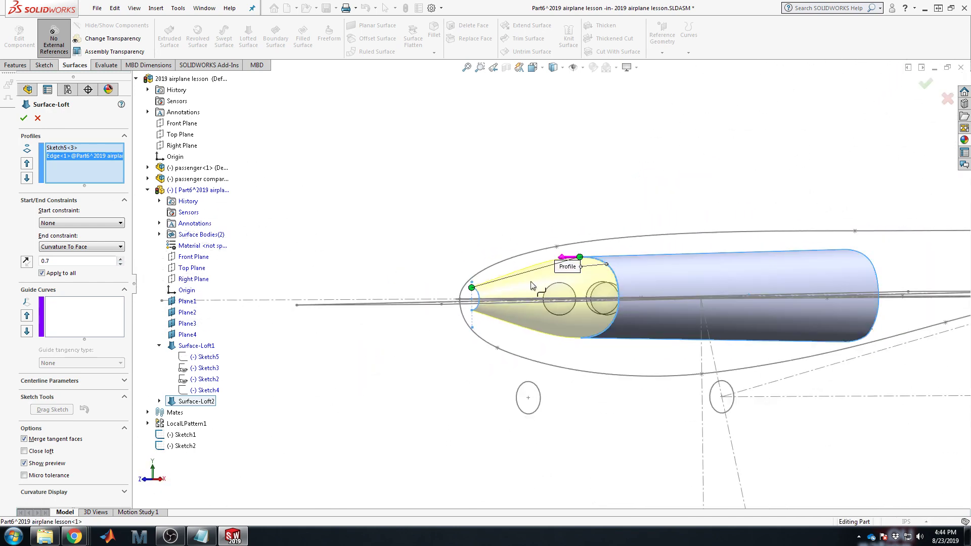
{"action": "left_click", "coordinate": [120, 258]}
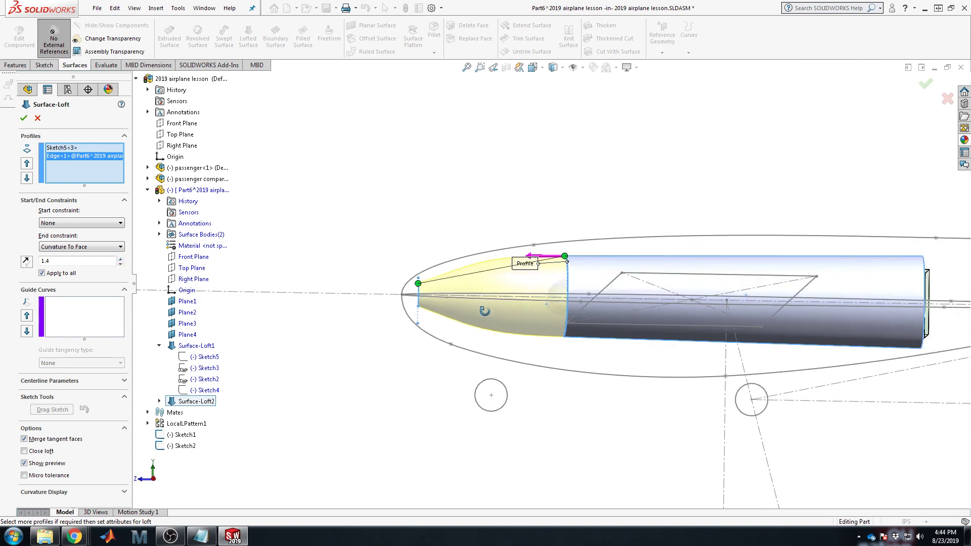
{"action": "scroll", "coordinate": [496, 295], "scroll_direction": "down", "scroll_amount": 3}
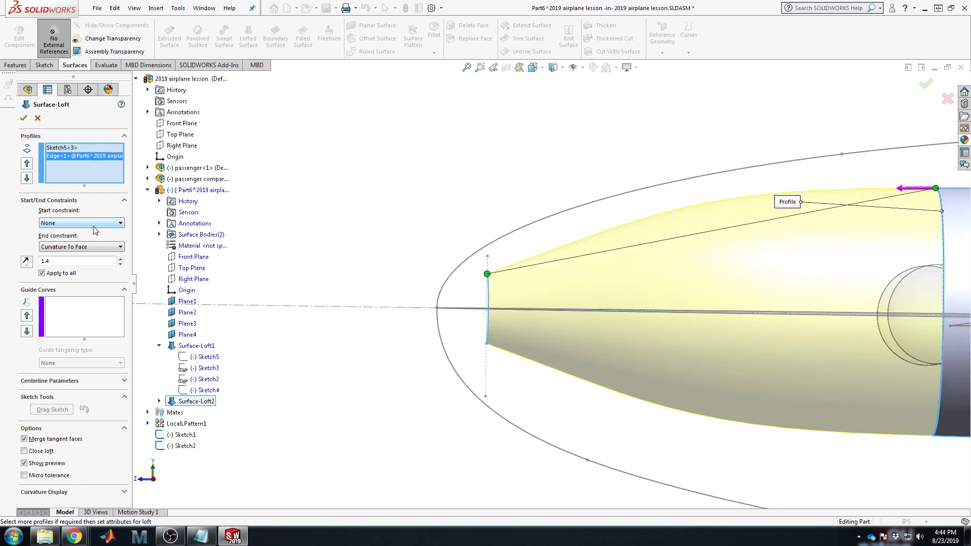
{"action": "left_click", "coordinate": [23, 118]}
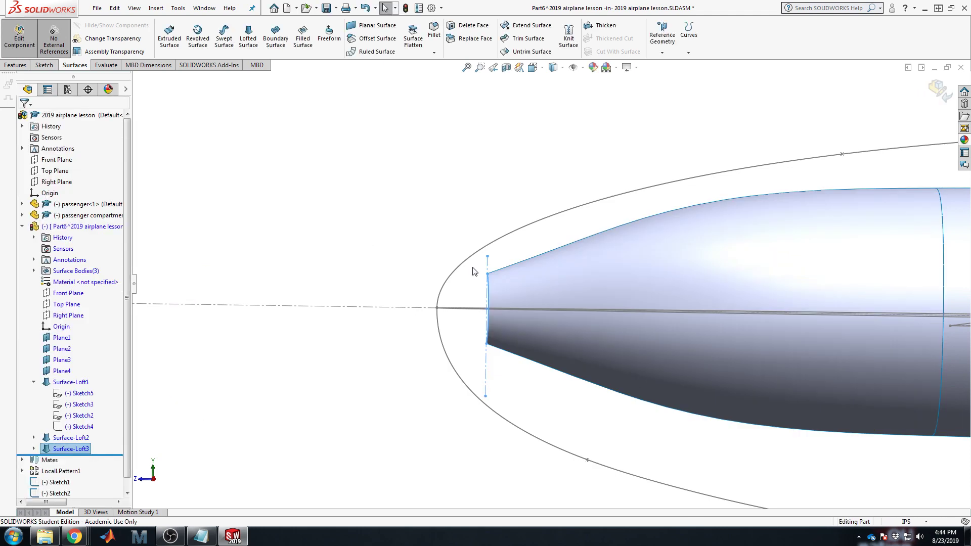
Step: Start a lofted surface from the fuselage's rear edge to the Sketch4 tail profile
{"action": "scroll", "coordinate": [758, 256], "scroll_direction": "up", "scroll_amount": 5}
{"action": "scroll", "coordinate": [723, 271], "scroll_direction": "down", "scroll_amount": 4}
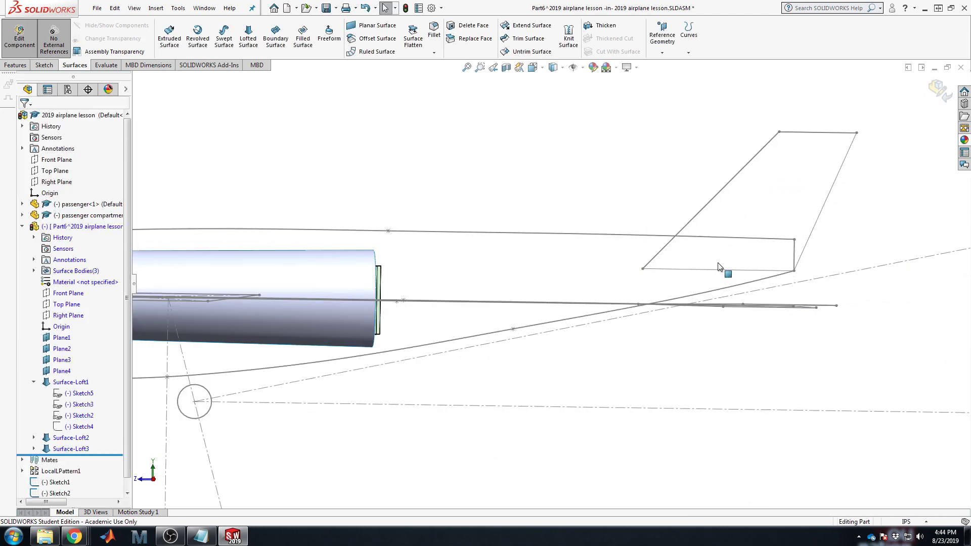
{"action": "middle_click_drag", "start_coordinate": [718, 267], "coordinate": [682, 316]}
{"action": "scroll", "coordinate": [315, 245], "scroll_direction": "up", "scroll_amount": 5}
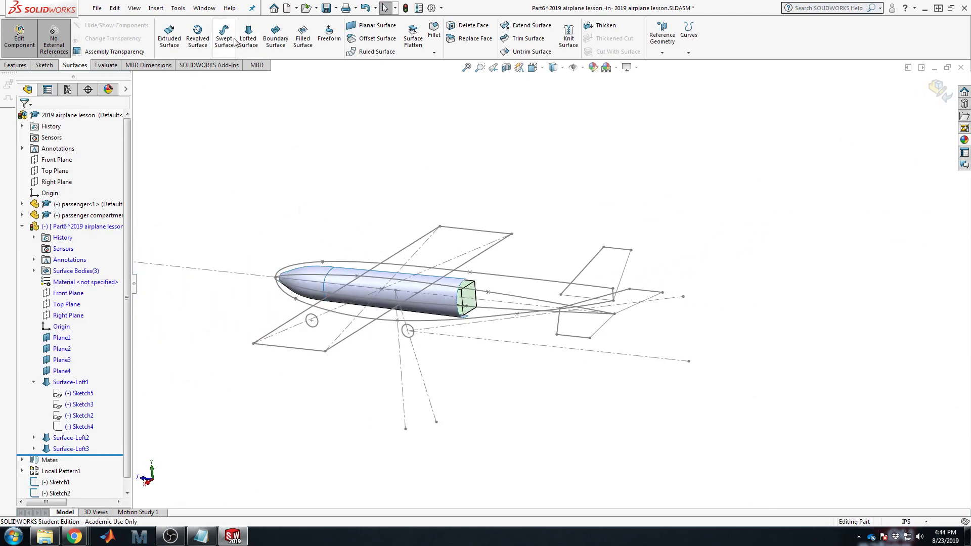
{"action": "left_click", "coordinate": [248, 38]}
{"action": "scroll", "coordinate": [478, 312], "scroll_direction": "down", "scroll_amount": 5}
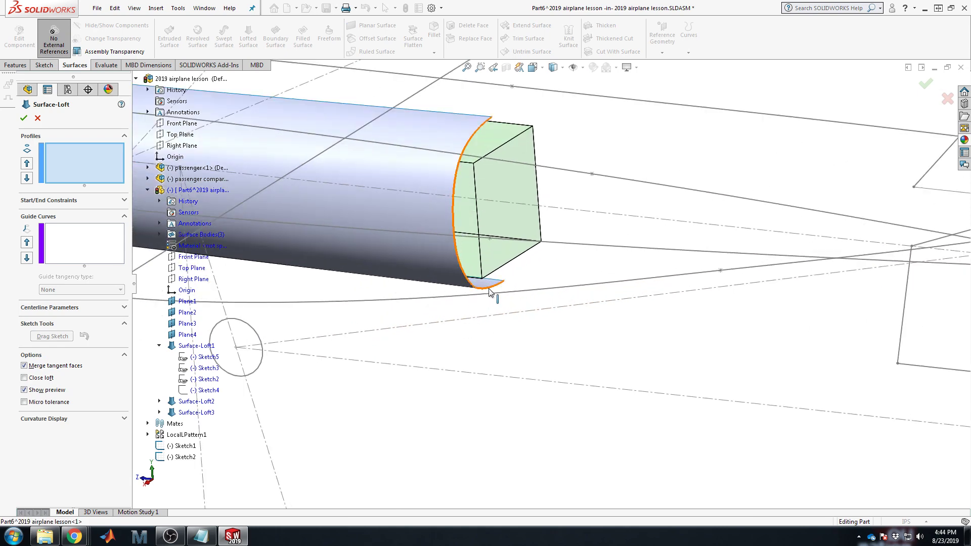
{"action": "left_click", "coordinate": [489, 290]}
{"action": "scroll", "coordinate": [391, 350], "scroll_direction": "up", "scroll_amount": 4}
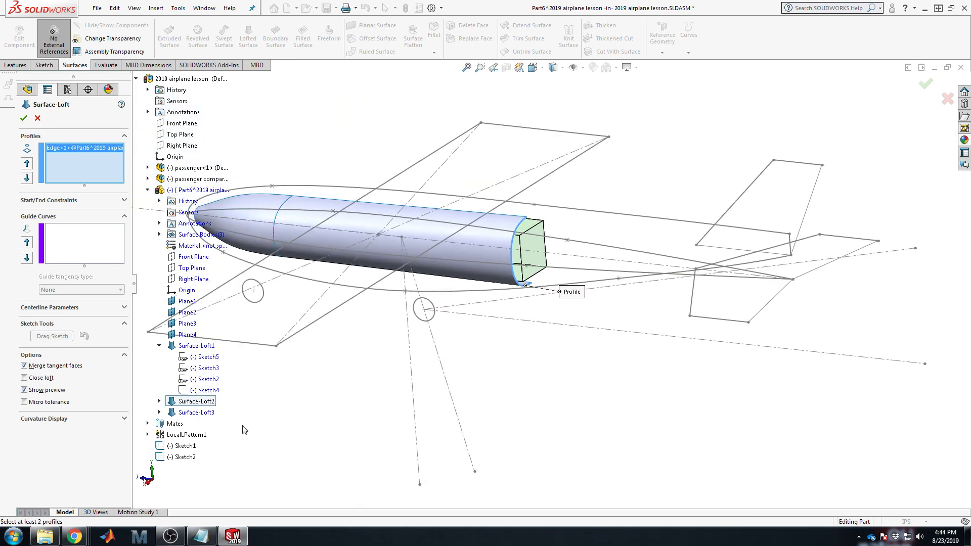
{"action": "left_click", "coordinate": [195, 393]}
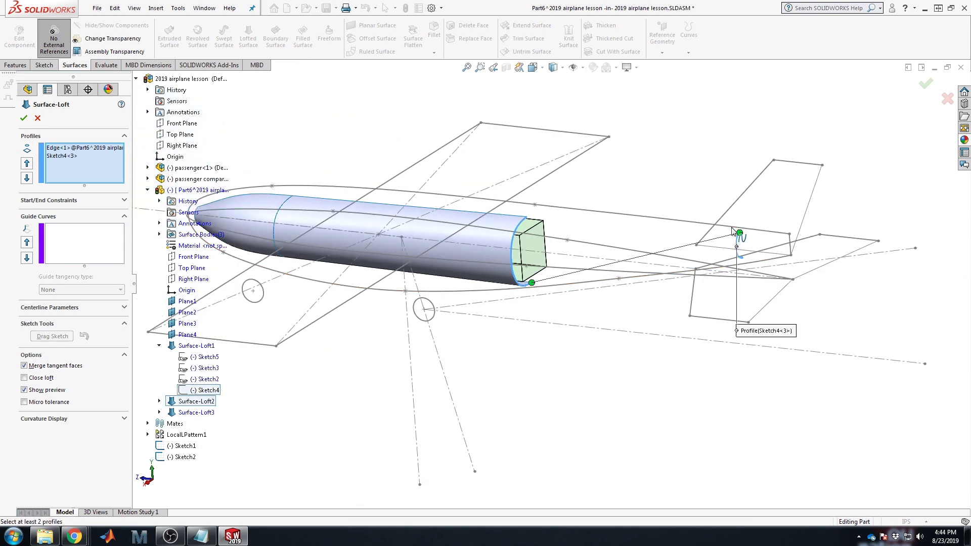
Step: Align the connector to the lower profile endpoints and set the start to Tangency To Face
{"action": "scroll", "coordinate": [743, 235], "scroll_direction": "down", "scroll_amount": 3}
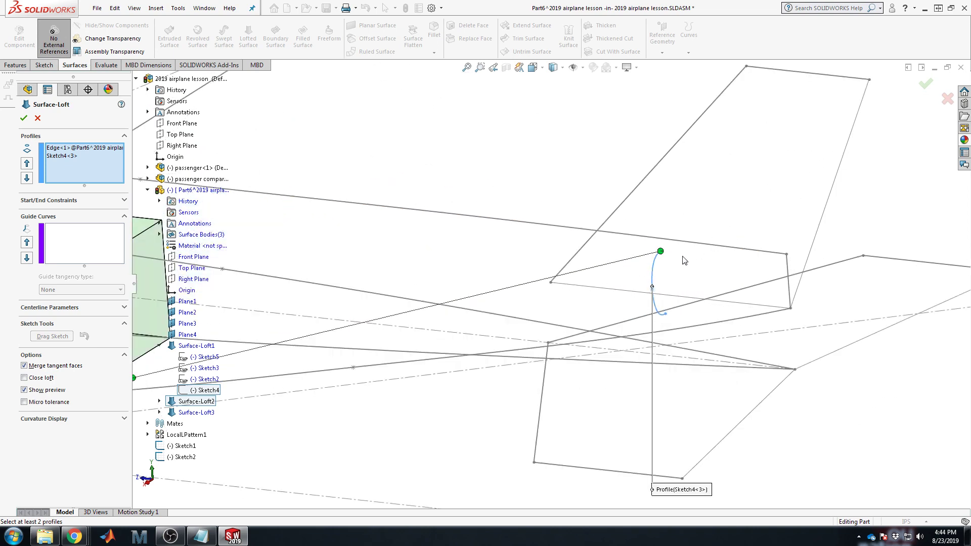
{"action": "left_click_drag", "start_coordinate": [659, 252], "coordinate": [666, 307]}
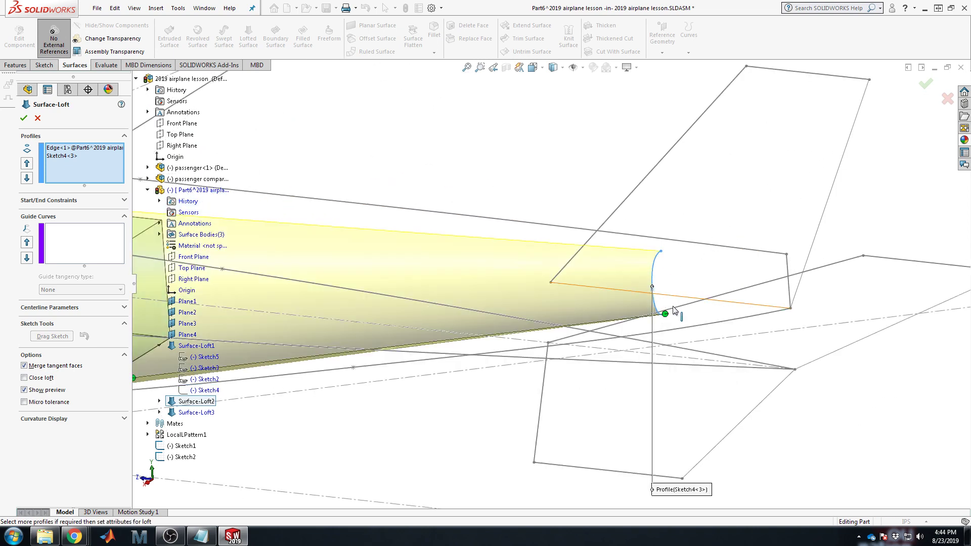
{"action": "scroll", "coordinate": [430, 375], "scroll_direction": "up", "scroll_amount": 4}
{"action": "scroll", "coordinate": [260, 341], "scroll_direction": "down", "scroll_amount": 3}
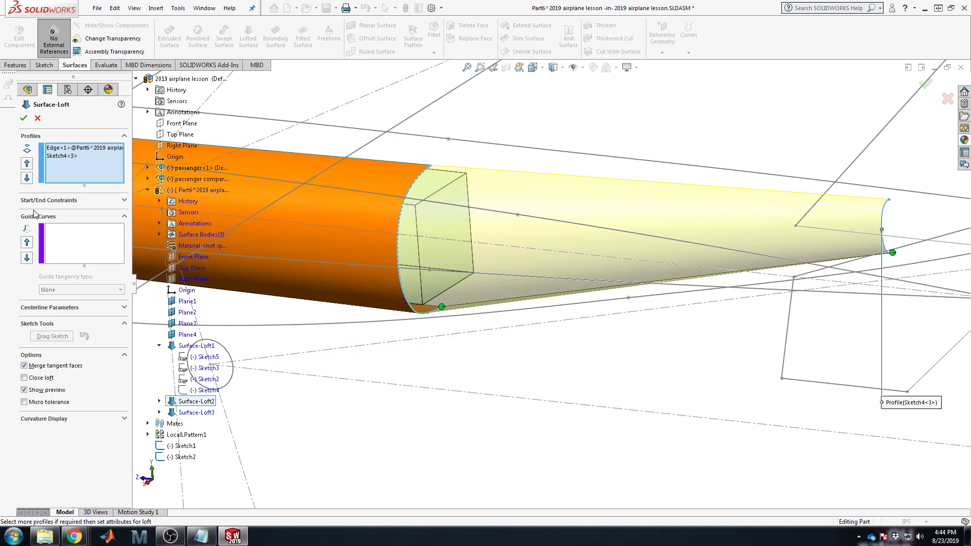
{"action": "left_click", "coordinate": [49, 201]}
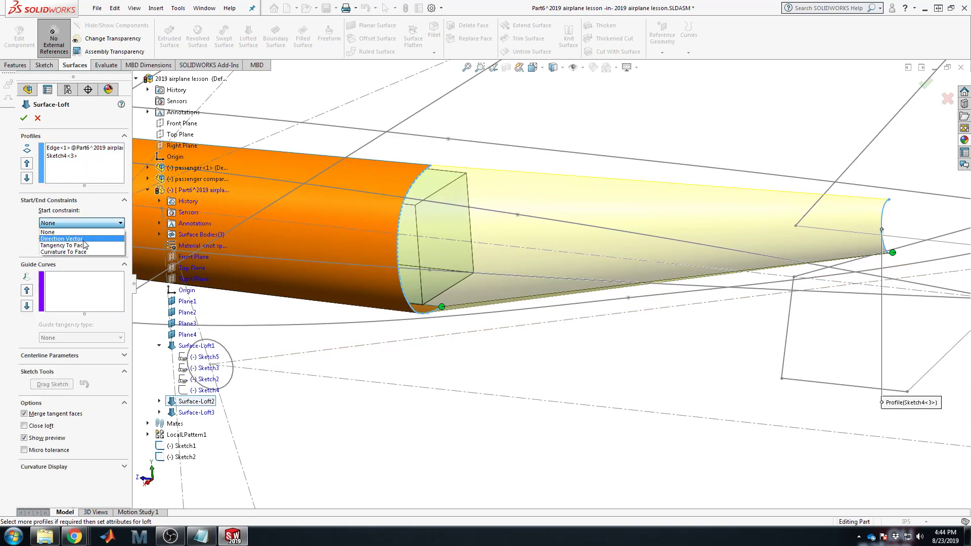
{"action": "left_click", "coordinate": [84, 248]}
Step: Adjust the start tangency length to 0.6, checking the preview from the right side view
{"action": "middle_click_drag", "start_coordinate": [500, 317], "coordinate": [534, 279]}
{"action": "scroll", "coordinate": [708, 270], "scroll_direction": "down", "scroll_amount": 4}
{"action": "scroll", "coordinate": [684, 253], "scroll_direction": "up", "scroll_amount": 5}
{"action": "scroll", "coordinate": [559, 265], "scroll_direction": "up", "scroll_amount": 2}
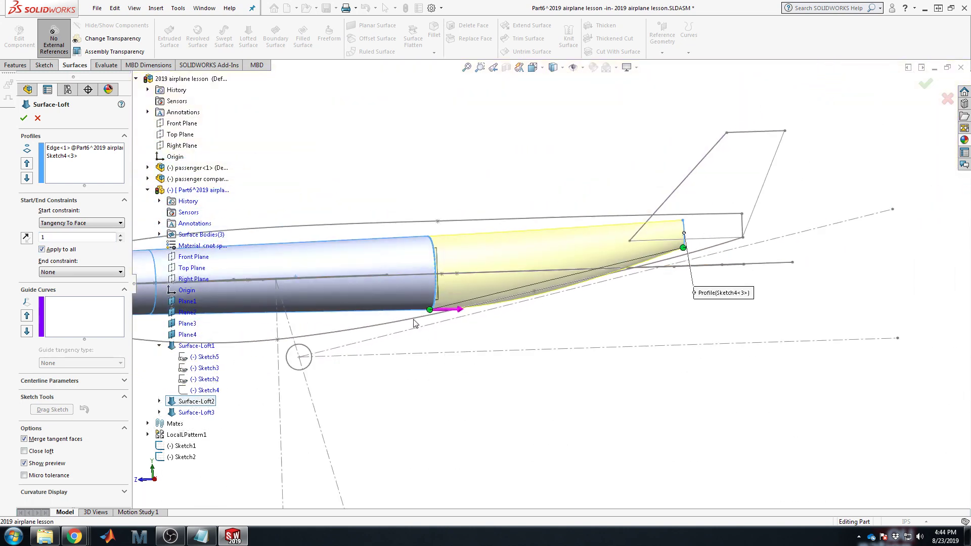
{"action": "left_click", "coordinate": [121, 241]}
{"action": "scroll", "coordinate": [419, 331], "scroll_direction": "down", "scroll_amount": 5}
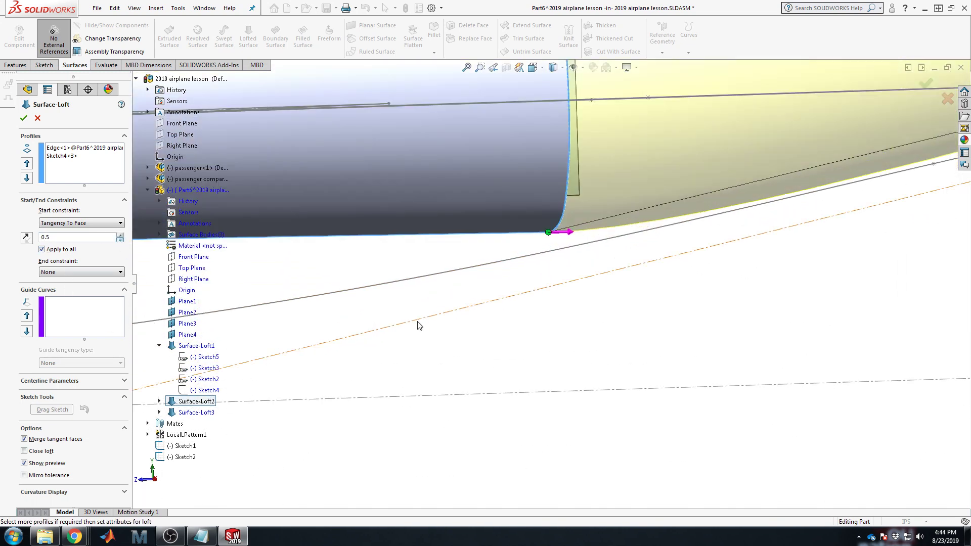
{"action": "mouse_move", "coordinate": [549, 293]}
{"action": "middle_mouse_down"}
{"action": "mouse_move", "coordinate": [527, 274]}
{"action": "mouse_move", "coordinate": [635, 238]}
{"action": "mouse_move", "coordinate": [760, 242]}
{"action": "middle_mouse_up"}
{"action": "key", "text": "space"}
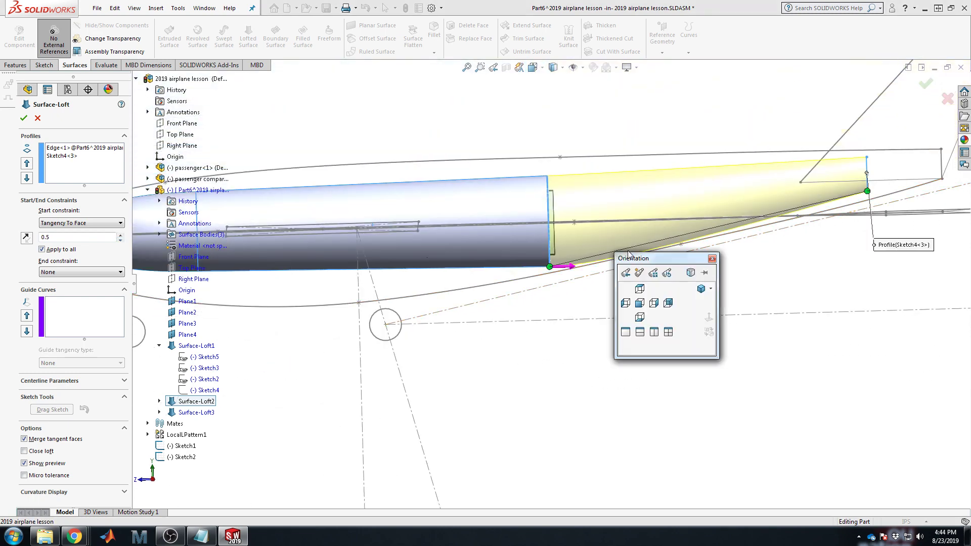
{"action": "left_click", "coordinate": [654, 303]}
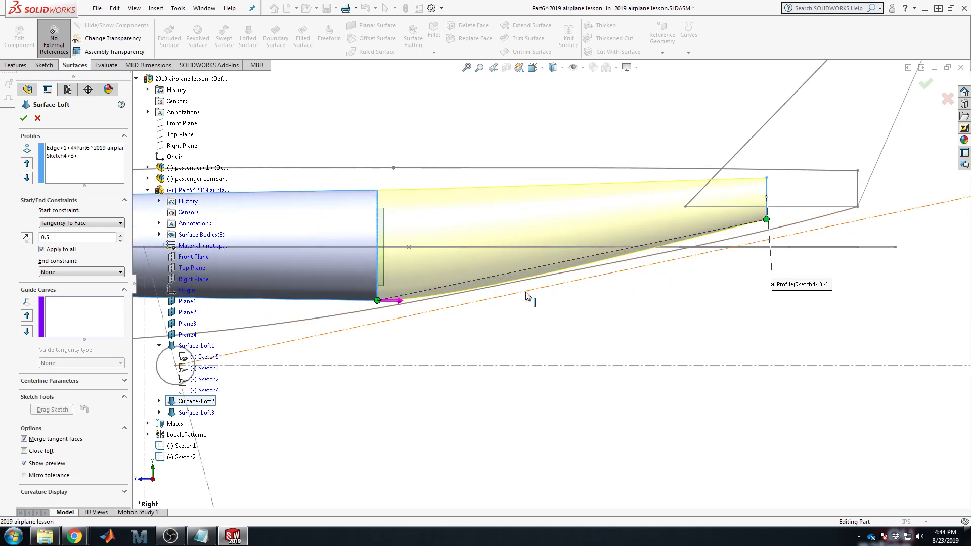
{"action": "left_click", "coordinate": [121, 235]}
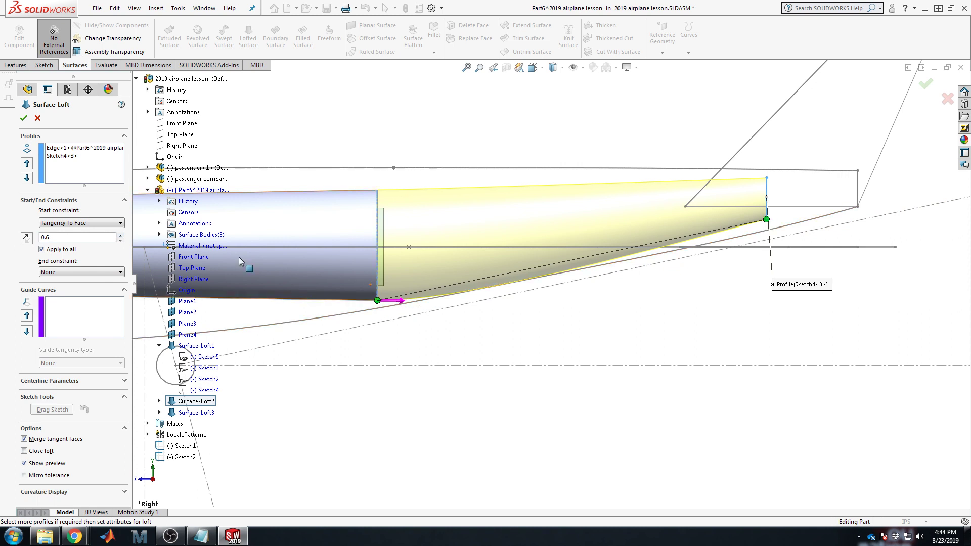
Step: Accept the tail cone as Surface-Loft4 and orbit to inspect the airplane in 3-D
{"action": "left_click", "coordinate": [24, 118]}
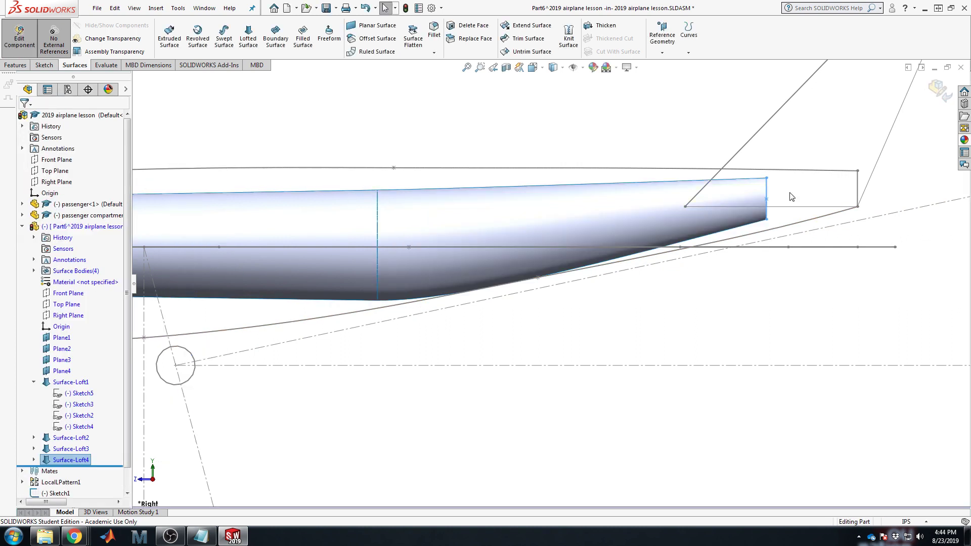
{"action": "scroll", "coordinate": [669, 282], "scroll_direction": "up", "scroll_amount": 3}
{"action": "mouse_move", "coordinate": [663, 288]}
{"action": "middle_mouse_down"}
{"action": "mouse_move", "coordinate": [711, 197]}
{"action": "mouse_move", "coordinate": [763, 214]}
{"action": "mouse_move", "coordinate": [871, 206]}
{"action": "mouse_move", "coordinate": [878, 177]}
{"action": "mouse_move", "coordinate": [953, 182]}
{"action": "mouse_move", "coordinate": [951, 271]}
{"action": "mouse_move", "coordinate": [956, 257]}
{"action": "mouse_move", "coordinate": [834, 249]}
{"action": "mouse_move", "coordinate": [787, 288]}
{"action": "mouse_move", "coordinate": [735, 251]}
{"action": "mouse_move", "coordinate": [627, 275]}
{"action": "mouse_move", "coordinate": [607, 270]}
{"action": "mouse_move", "coordinate": [652, 275]}
{"action": "middle_mouse_up"}
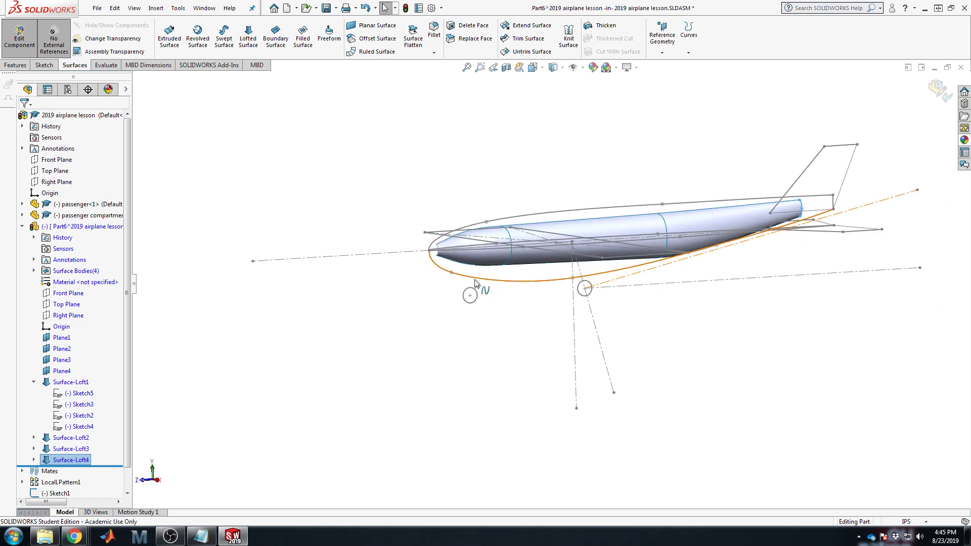
{"action": "scroll", "coordinate": [461, 284], "scroll_direction": "down", "scroll_amount": 5}
{"action": "scroll", "coordinate": [444, 294], "scroll_direction": "down", "scroll_amount": 3}
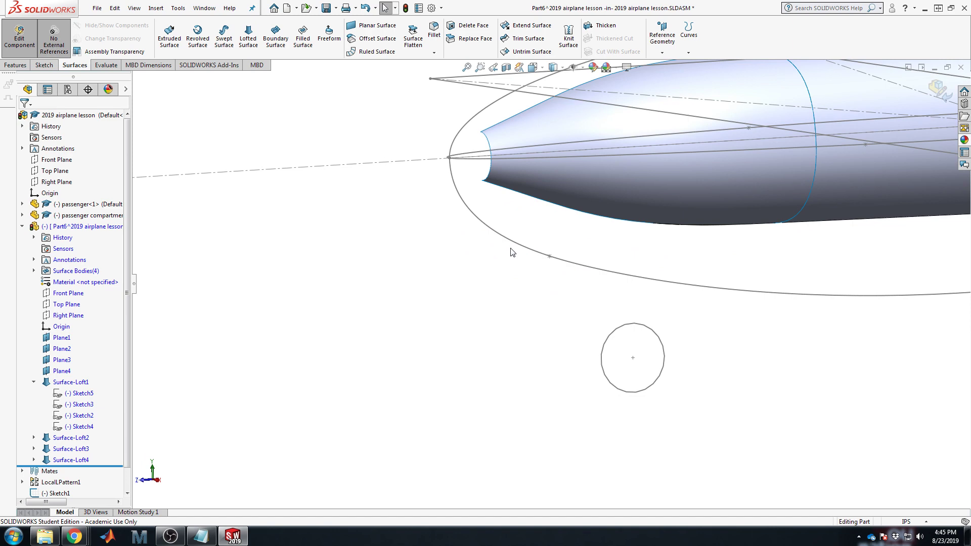
{"action": "scroll", "coordinate": [672, 271], "scroll_direction": "up", "scroll_amount": 5}
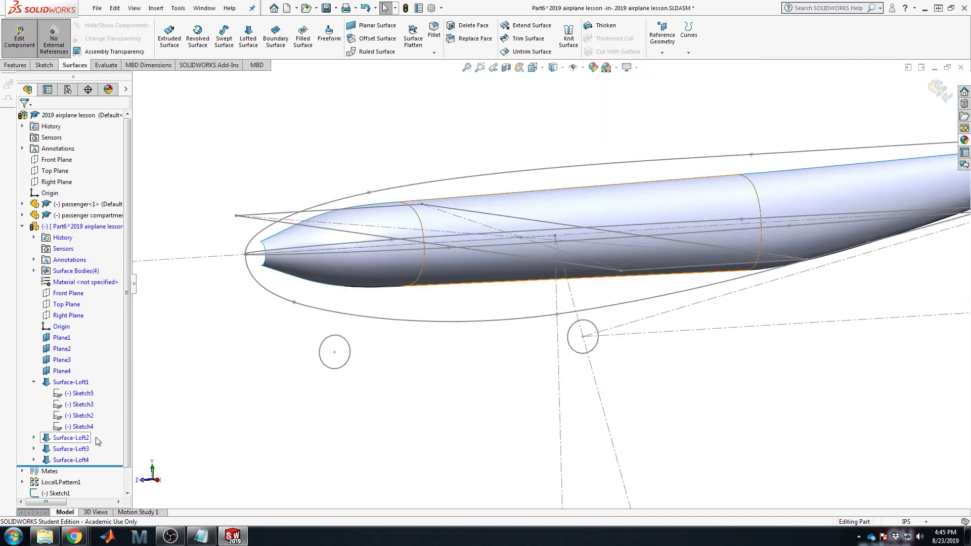
{"action": "right_click", "coordinate": [71, 382]}
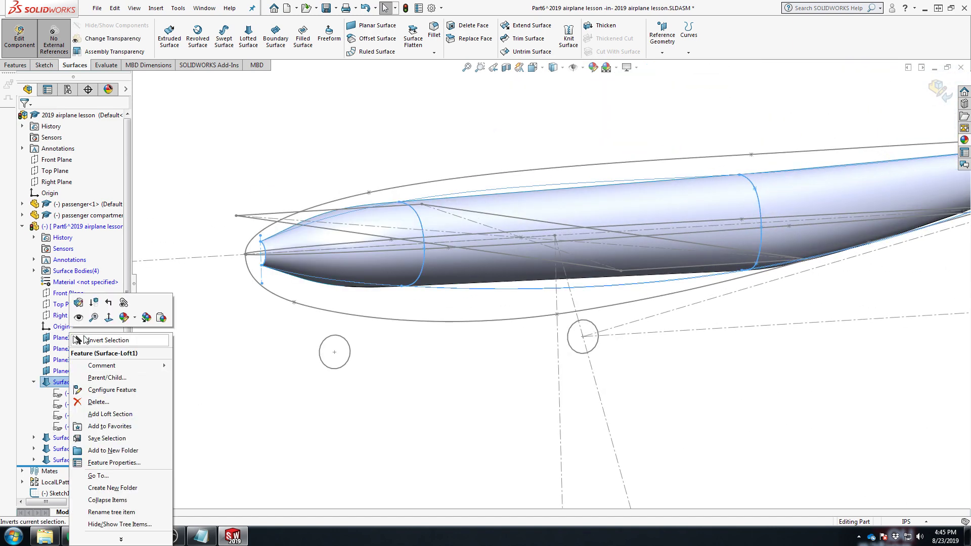
{"action": "left_click", "coordinate": [102, 340]}
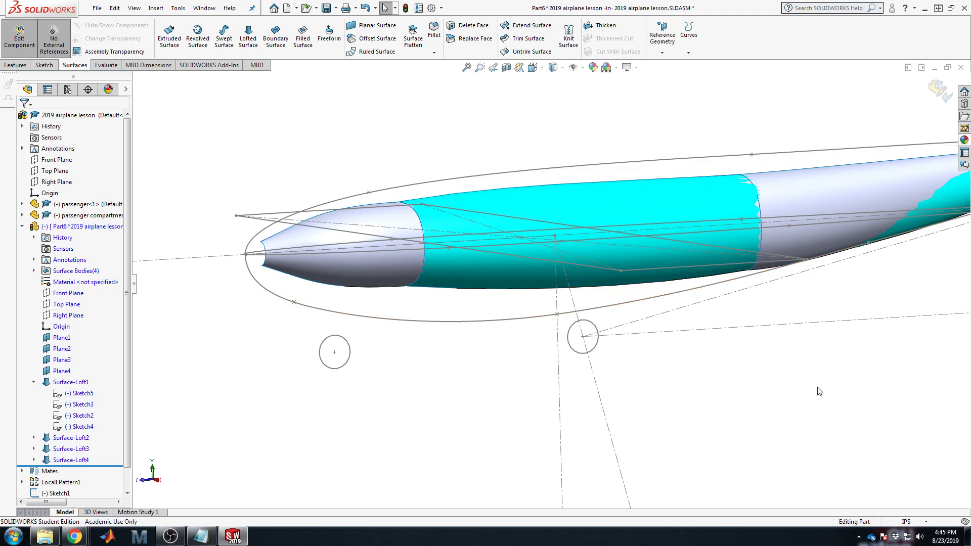
{"action": "scroll", "coordinate": [819, 390], "scroll_direction": "up", "scroll_amount": 5}
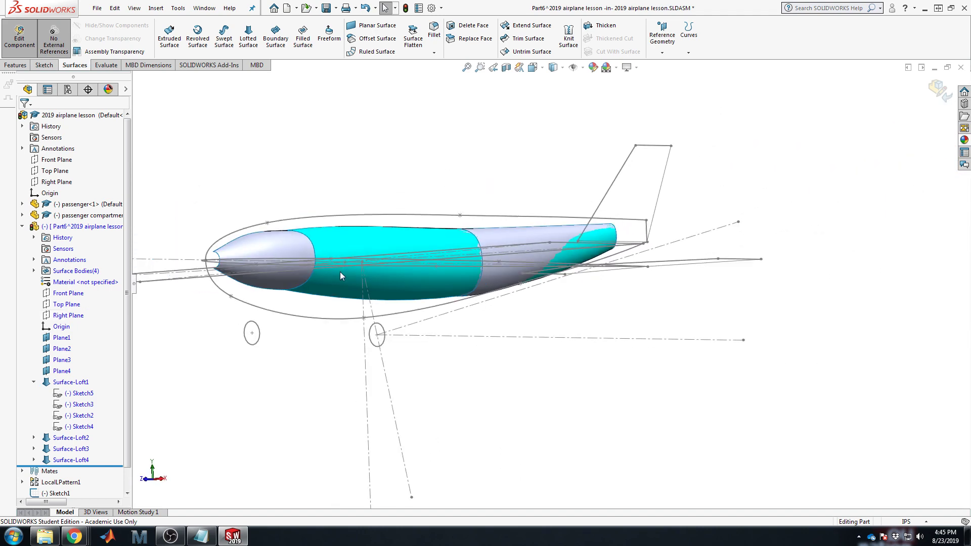
{"action": "scroll", "coordinate": [293, 269], "scroll_direction": "down", "scroll_amount": 2}
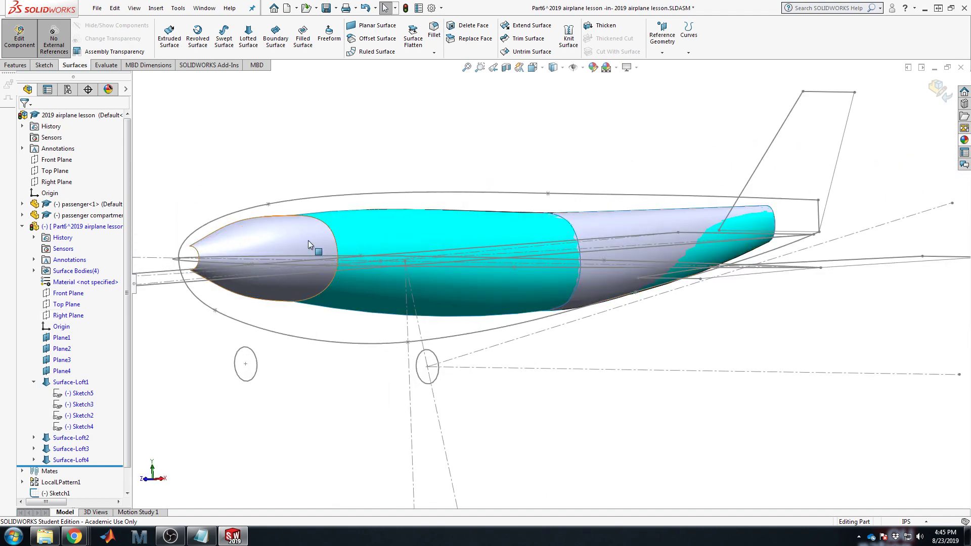
{"action": "middle_click_drag", "start_coordinate": [310, 245], "coordinate": [622, 251]}
{"action": "scroll", "coordinate": [402, 267], "scroll_direction": "up", "scroll_amount": 4}
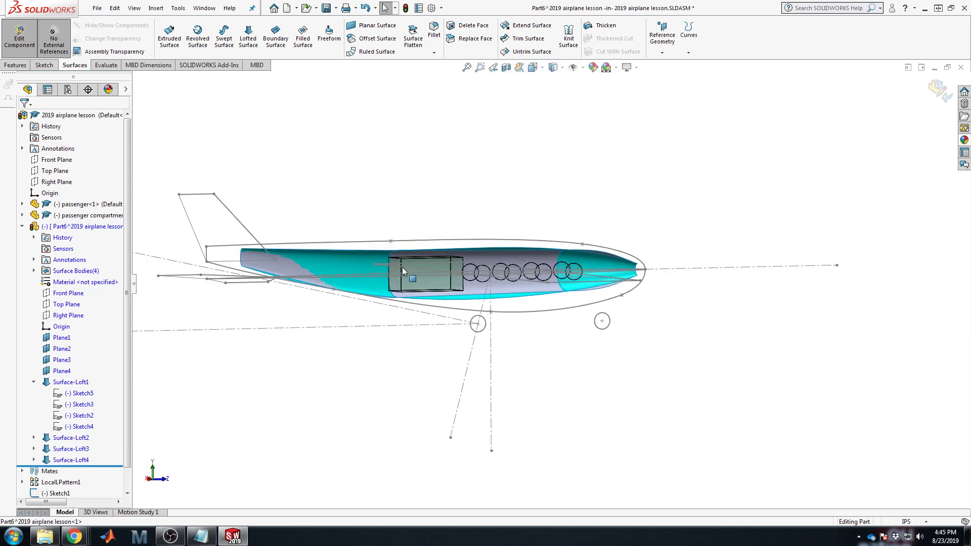
{"action": "scroll", "coordinate": [387, 275], "scroll_direction": "down", "scroll_amount": 3}
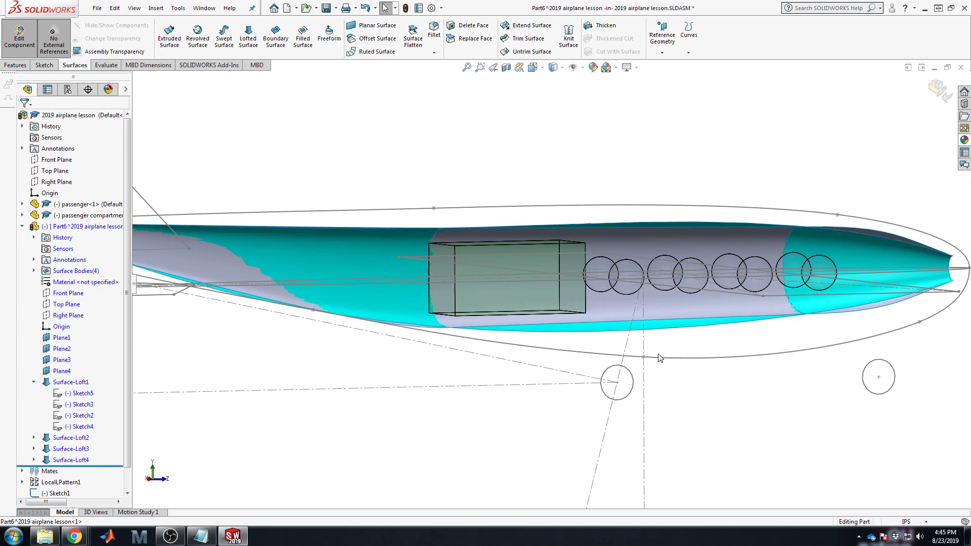
{"action": "left_click", "coordinate": [672, 327]}
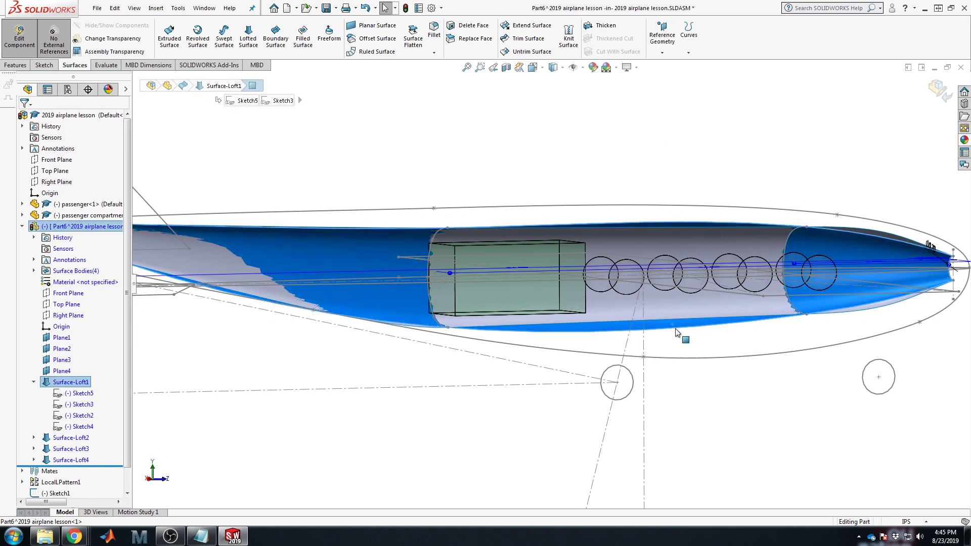
{"action": "left_click", "coordinate": [691, 343]}
{"action": "scroll", "coordinate": [541, 286], "scroll_direction": "up", "scroll_amount": 4}
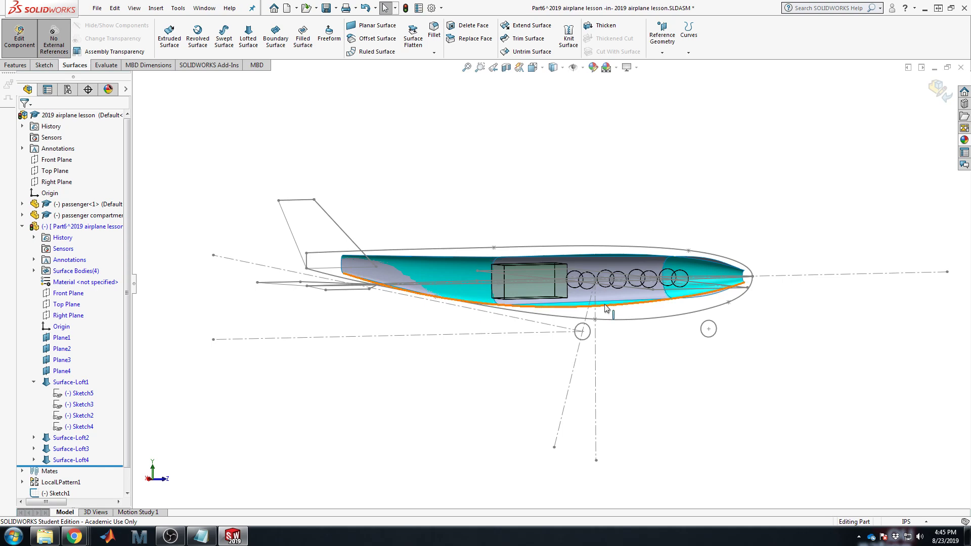
{"action": "scroll", "coordinate": [604, 308], "scroll_direction": "down", "scroll_amount": 4}
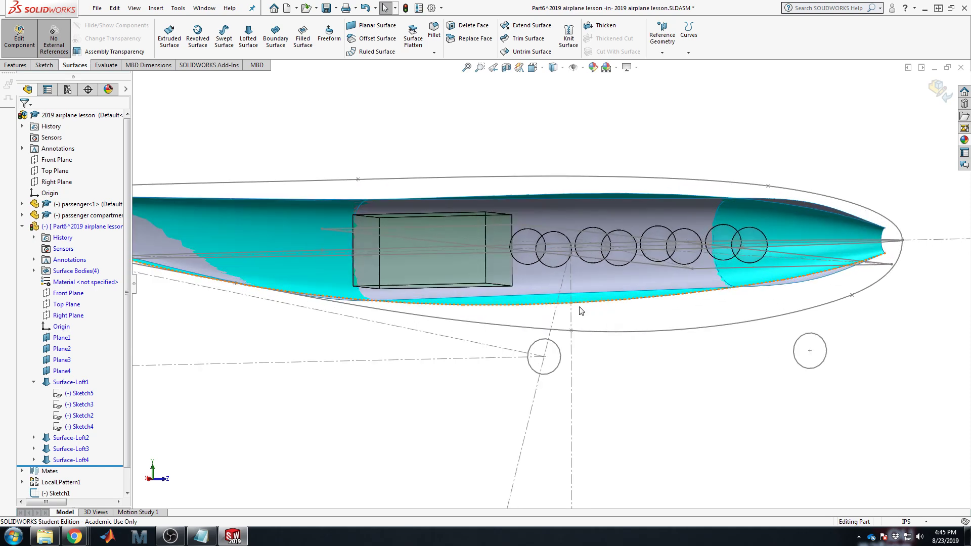
{"action": "left_click", "coordinate": [584, 310]}
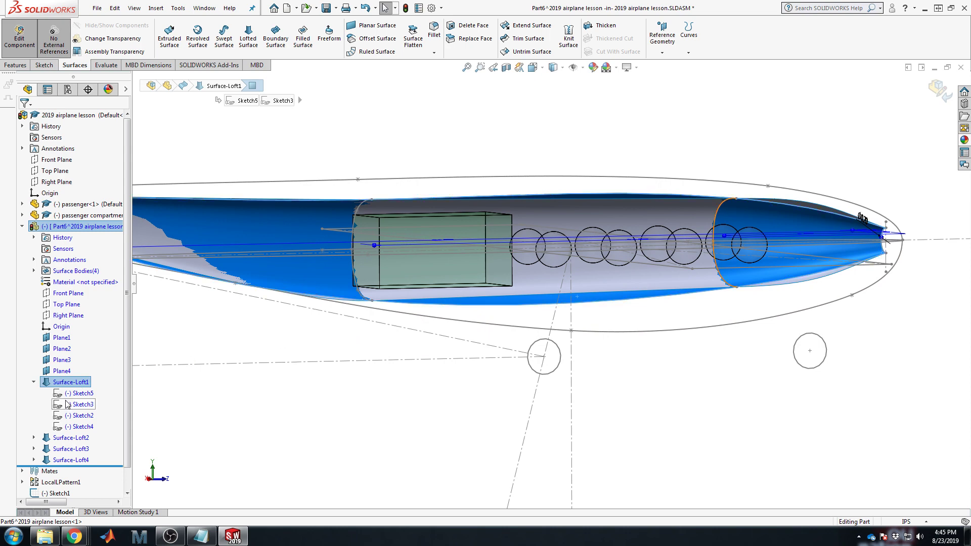
{"action": "scroll", "coordinate": [511, 391], "scroll_direction": "up", "scroll_amount": 3}
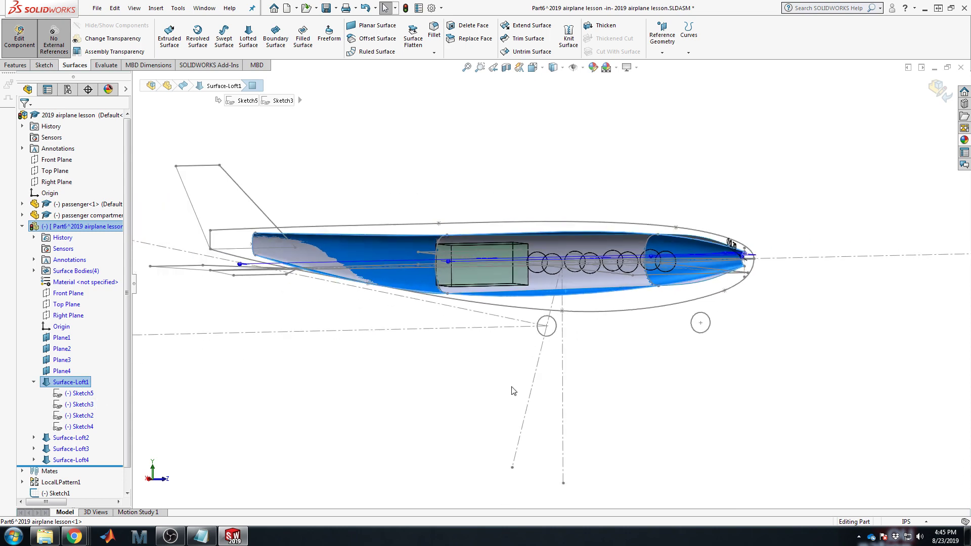
{"action": "left_click", "coordinate": [408, 410]}
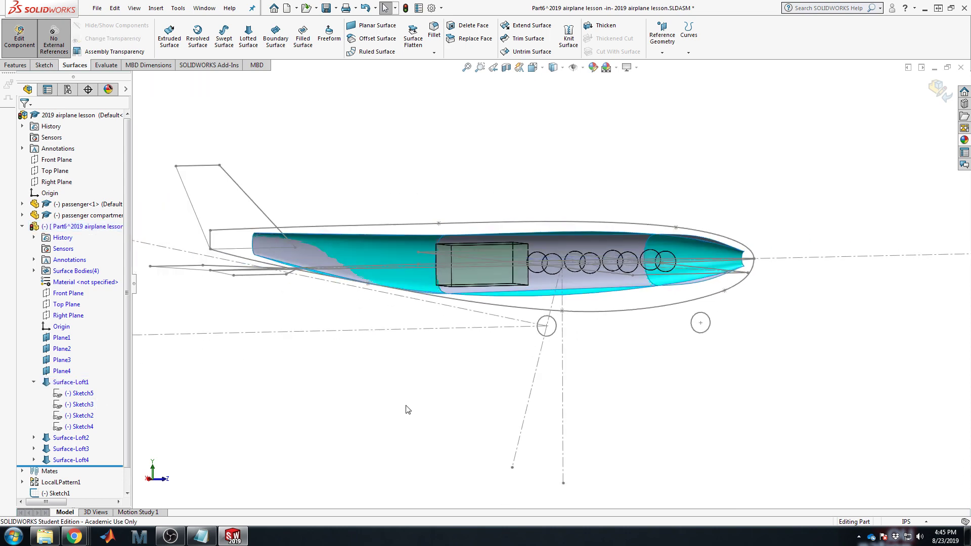
{"action": "left_click", "coordinate": [70, 461]}
{"action": "left_click", "coordinate": [65, 438]}
Step: Delete Surface-Loft2 together with its dependent nose and tail lofts
{"action": "key", "text": "Delete"}
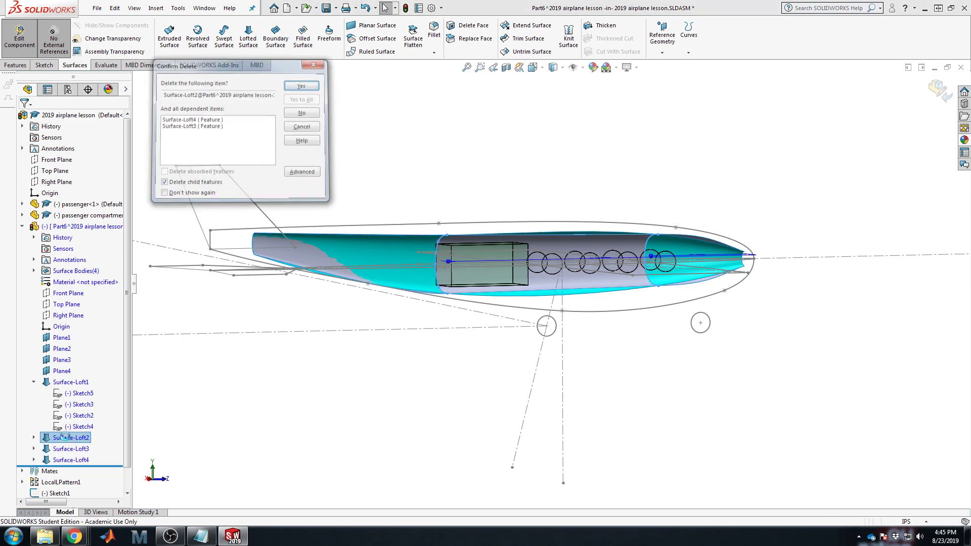
{"action": "key", "text": "Return"}
{"action": "middle_click_drag", "start_coordinate": [377, 256], "coordinate": [625, 380]}
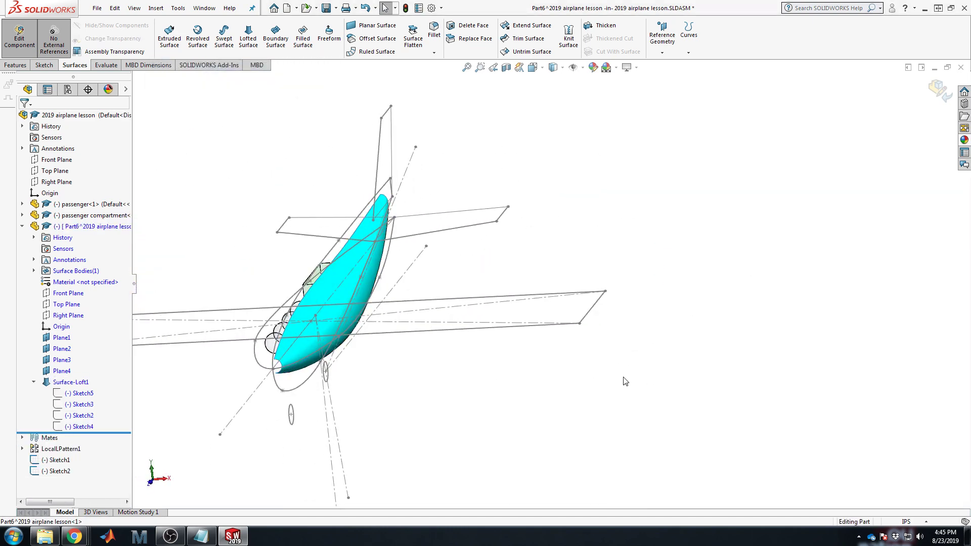
{"action": "scroll", "coordinate": [303, 398], "scroll_direction": "up", "scroll_amount": 1}
{"action": "scroll", "coordinate": [303, 397], "scroll_direction": "down", "scroll_amount": 2}
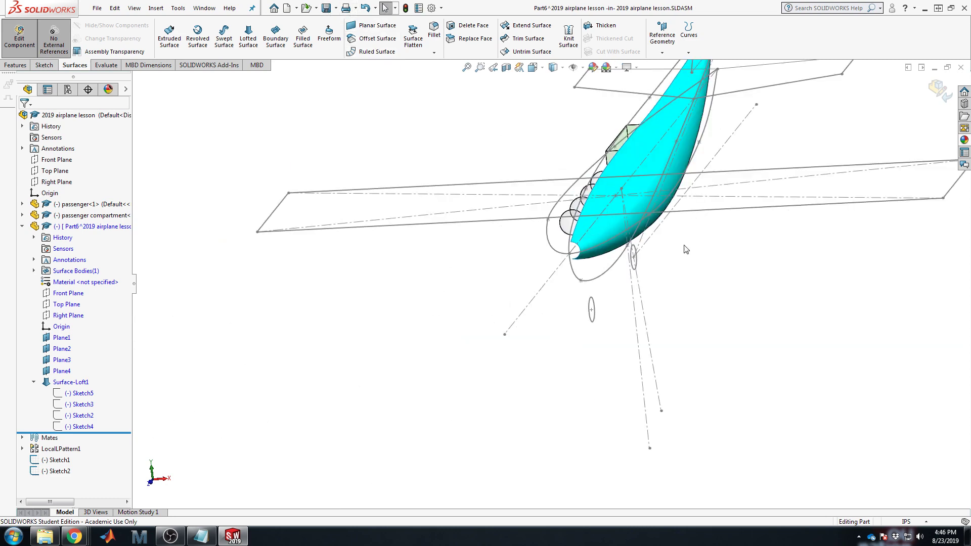
{"action": "mouse_move", "coordinate": [686, 249]}
{"action": "middle_mouse_down"}
{"action": "mouse_move", "coordinate": [581, 264]}
{"action": "mouse_move", "coordinate": [591, 302]}
{"action": "mouse_move", "coordinate": [582, 294]}
{"action": "middle_mouse_up"}
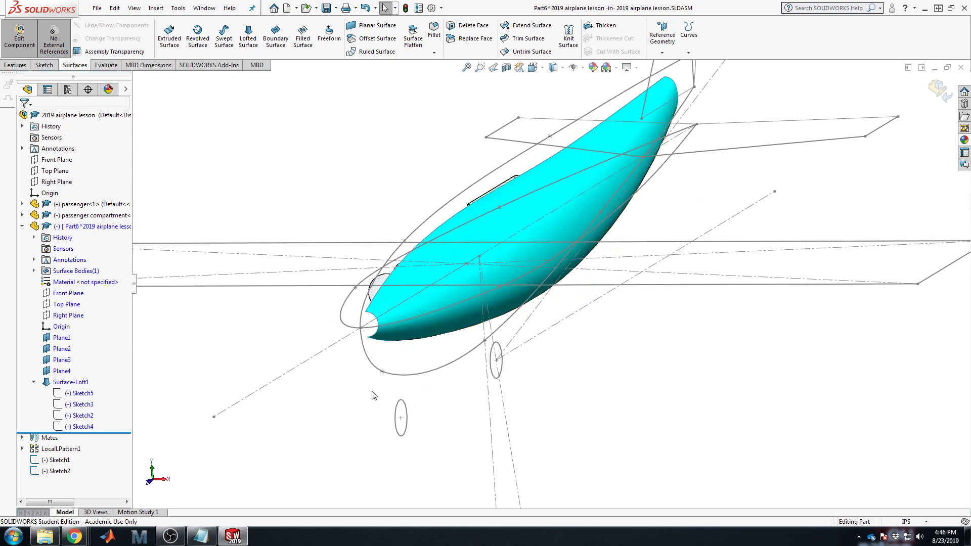
Step: Roll the feature tree back above Plane4 to inspect, then roll forward and delete Surface-Loft1
{"action": "left_click_drag", "start_coordinate": [86, 435], "coordinate": [94, 383]}
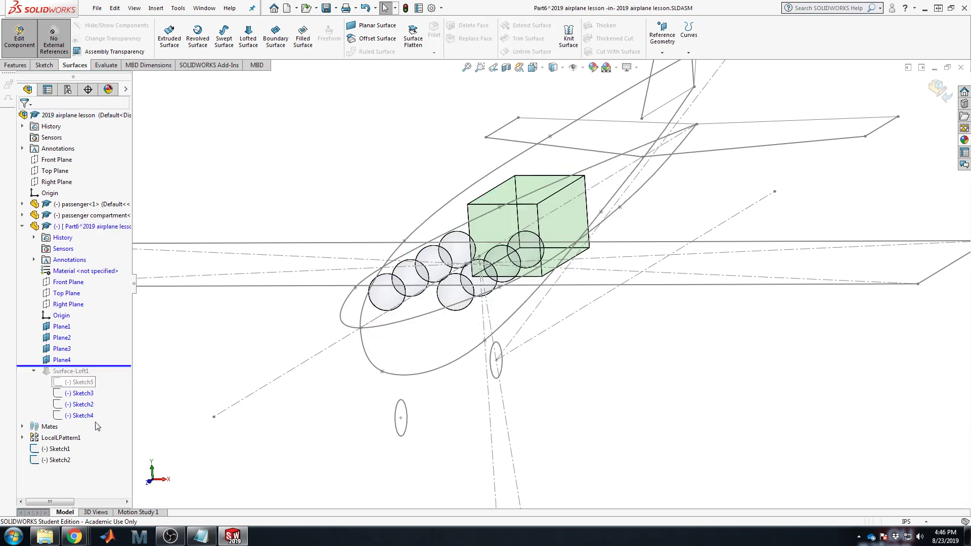
{"action": "key", "text": "f"}
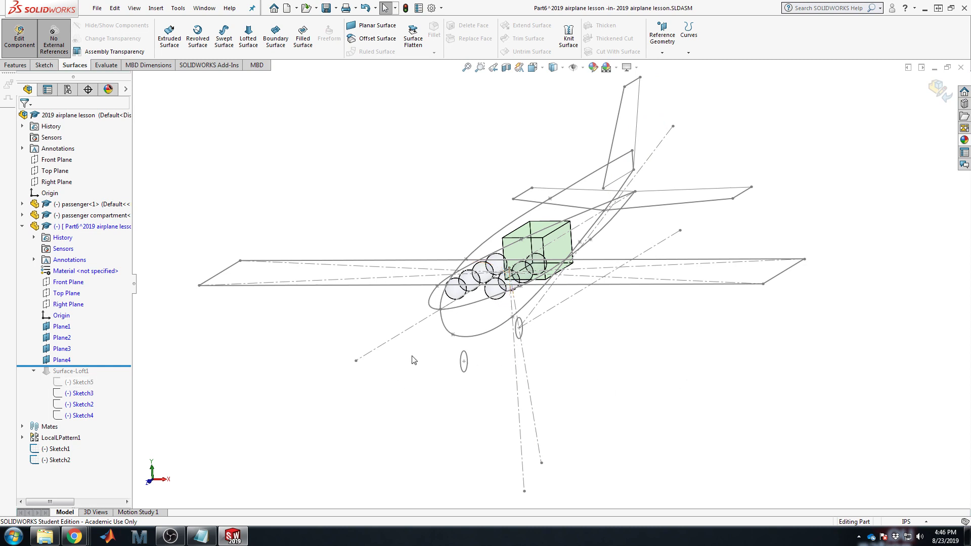
{"action": "mouse_move", "coordinate": [86, 366]}
{"action": "left_mouse_down"}
{"action": "mouse_move", "coordinate": [91, 353]}
{"action": "mouse_move", "coordinate": [97, 392]}
{"action": "left_mouse_up"}
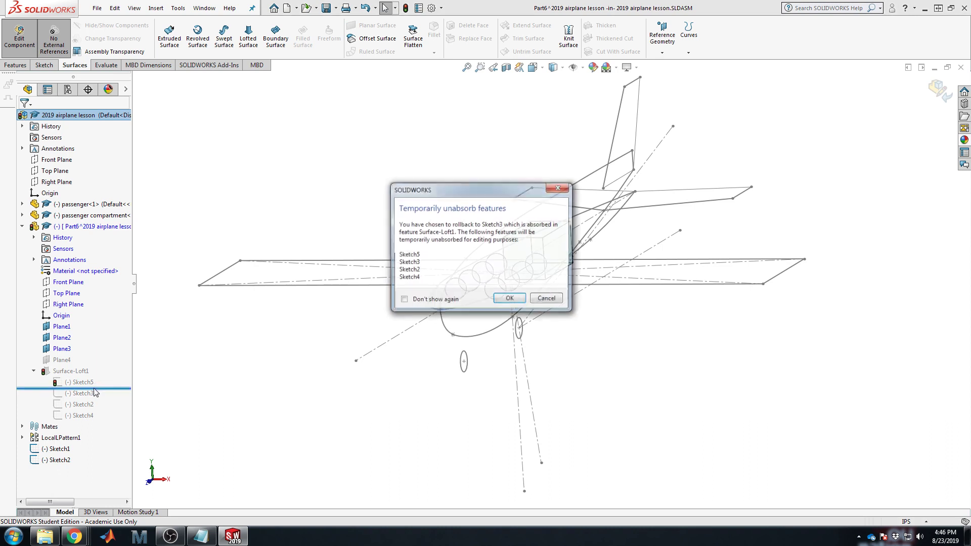
{"action": "left_click", "coordinate": [551, 302]}
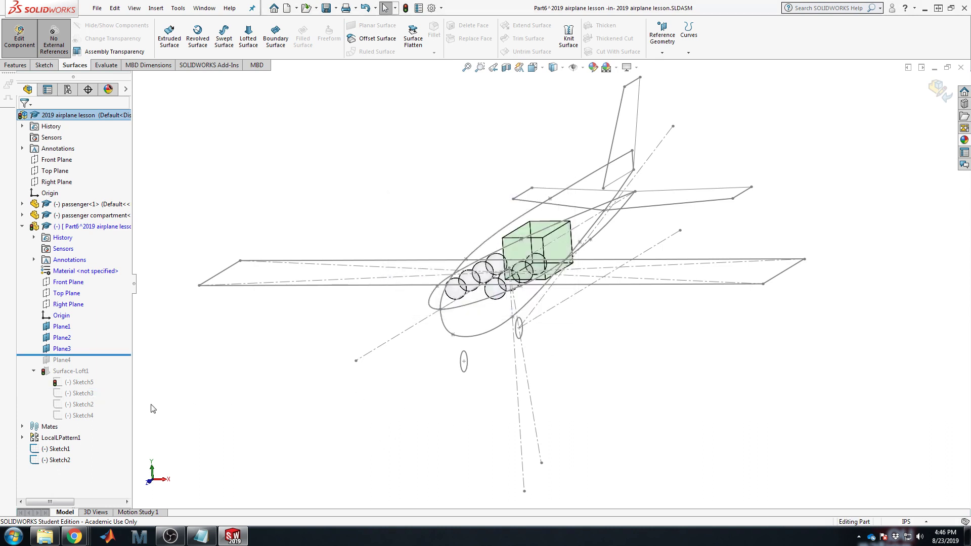
{"action": "left_click_drag", "start_coordinate": [115, 353], "coordinate": [113, 428]}
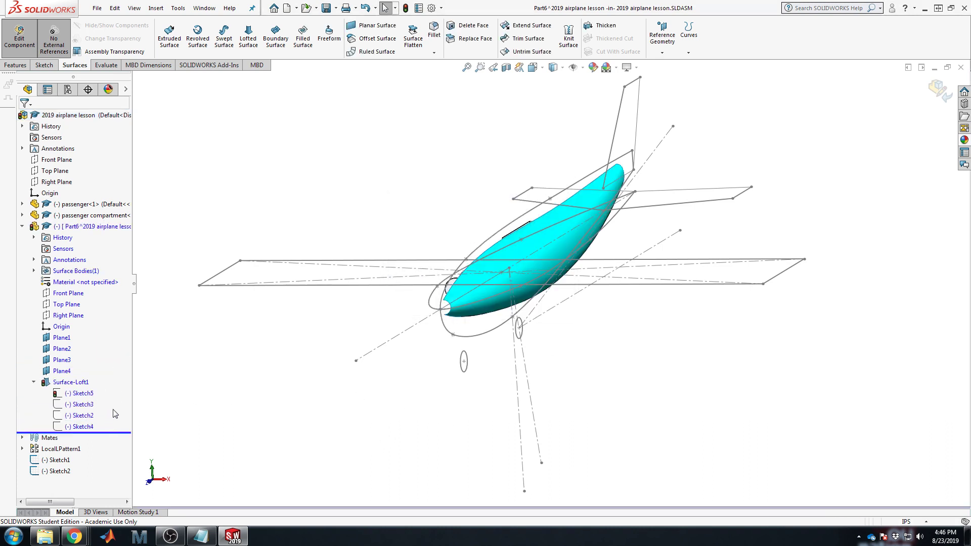
{"action": "right_click", "coordinate": [81, 387]}
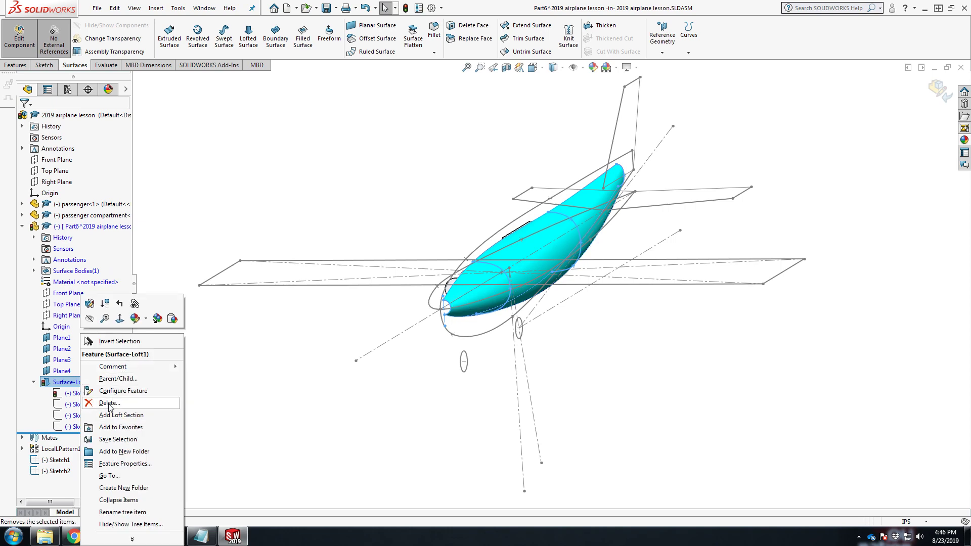
{"action": "left_click", "coordinate": [208, 402]}
{"action": "key", "text": "Return"}
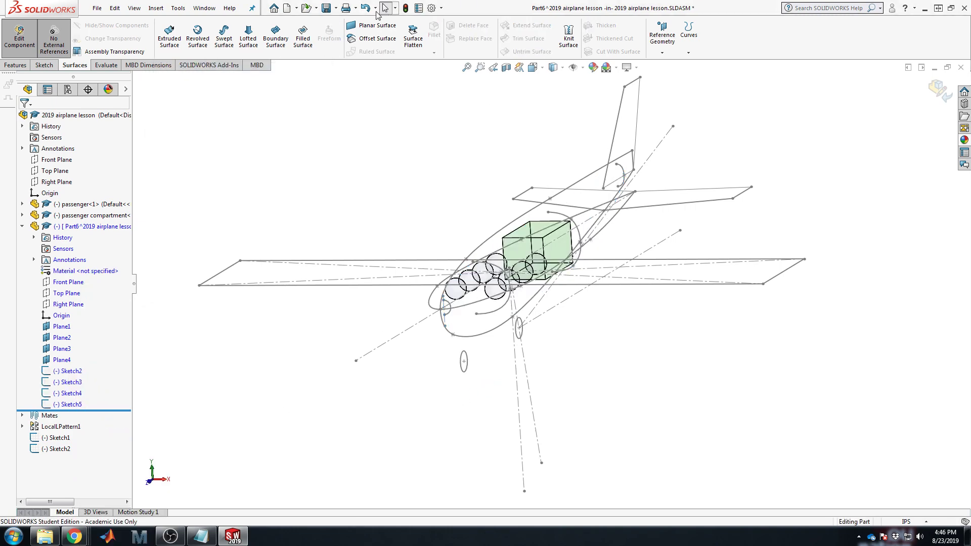
Step: Start a new sketch on the Right Plane and view it normal to the screen
{"action": "mouse_move", "coordinate": [571, 305]}
{"action": "middle_mouse_down"}
{"action": "mouse_move", "coordinate": [587, 284]}
{"action": "mouse_move", "coordinate": [589, 301]}
{"action": "middle_mouse_up"}
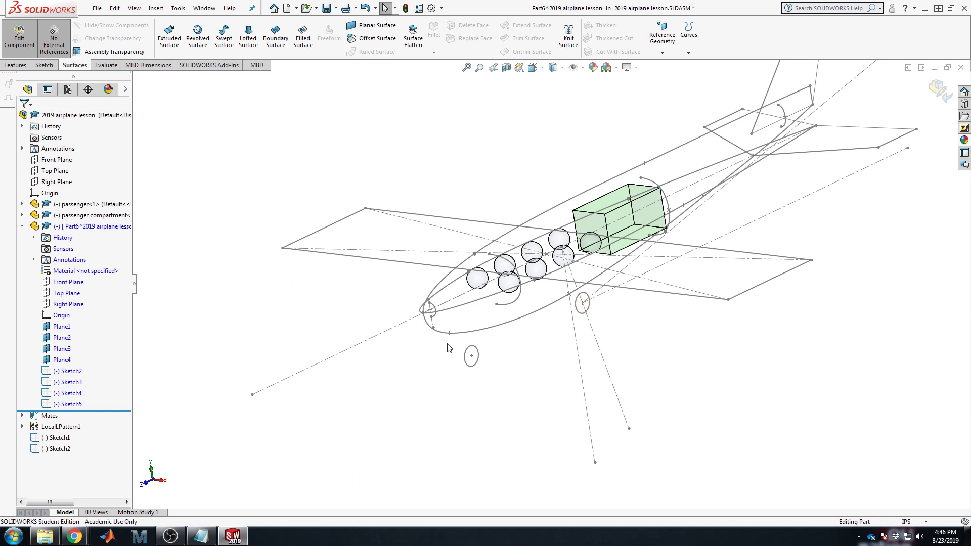
{"action": "left_click", "coordinate": [68, 304]}
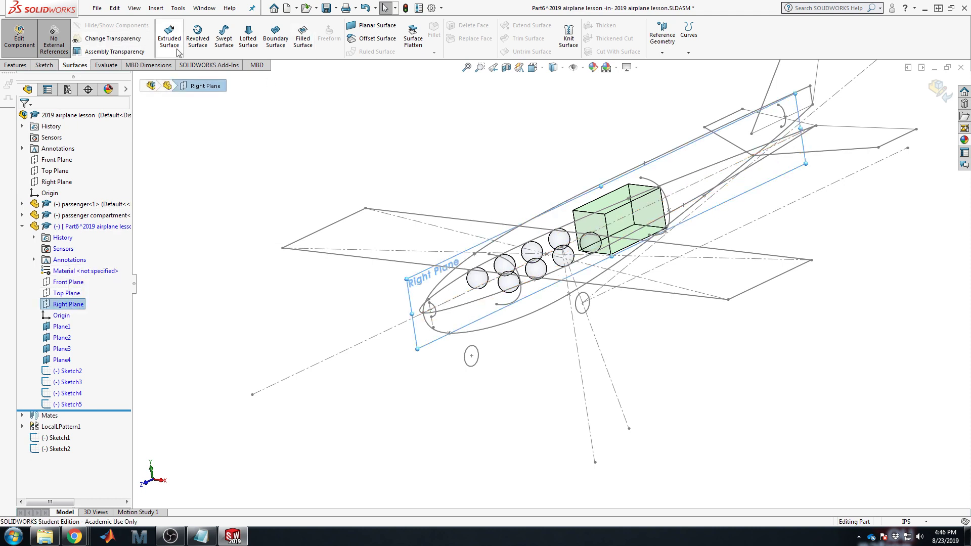
{"action": "left_click", "coordinate": [44, 65]}
{"action": "left_click", "coordinate": [165, 31]}
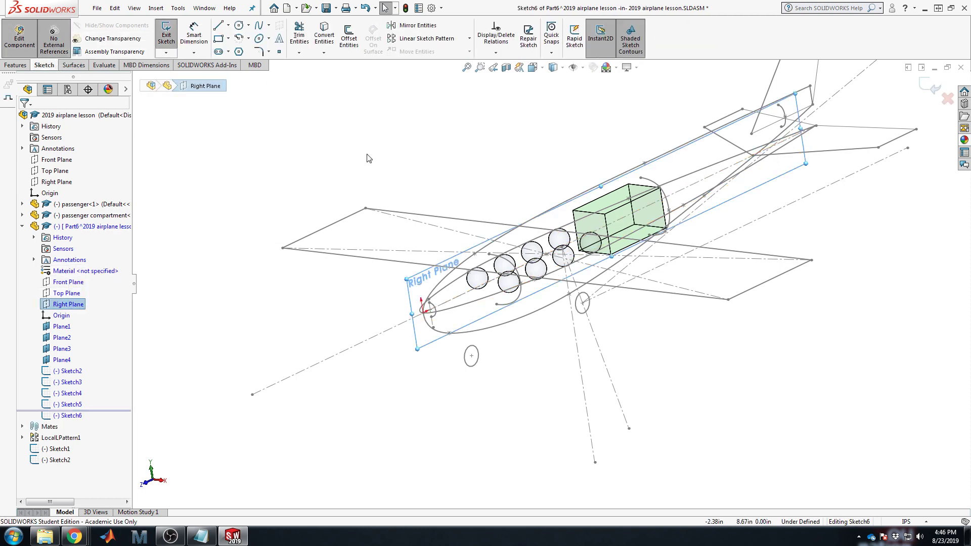
{"action": "key", "text": "space"}
{"action": "left_click", "coordinate": [475, 215]}
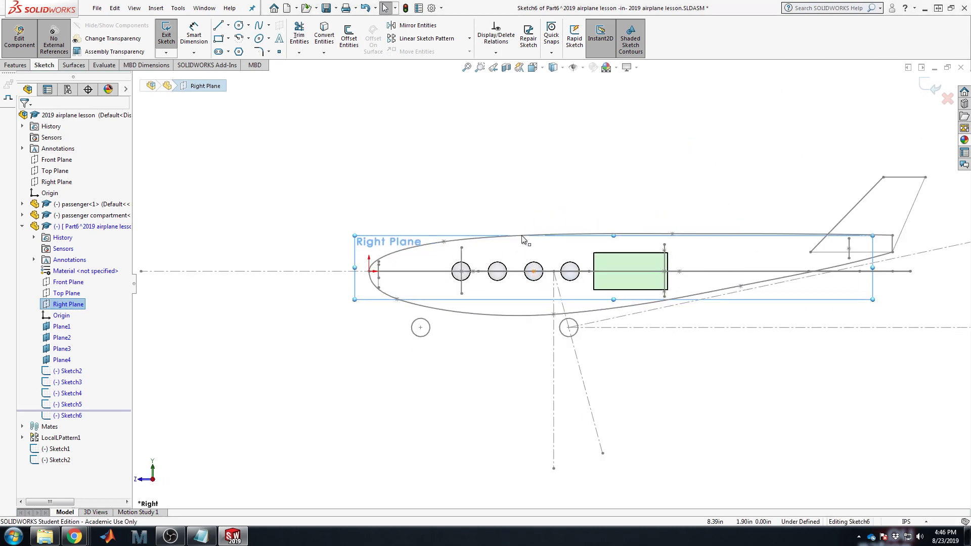
{"action": "scroll", "coordinate": [608, 243], "scroll_direction": "down", "scroll_amount": 3}
{"action": "scroll", "coordinate": [608, 243], "scroll_direction": "up", "scroll_amount": 3}
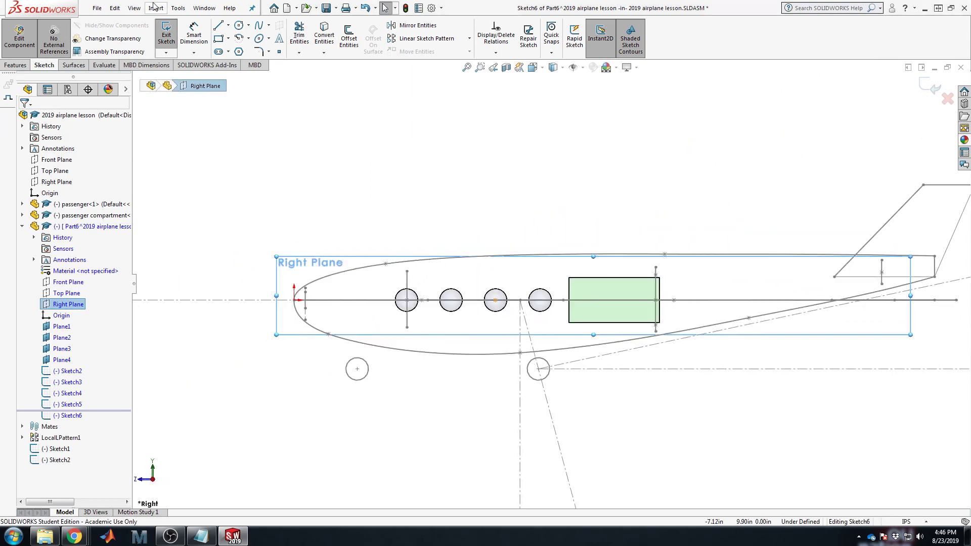
Step: Draw a spline from the nose origin through the arcs' top ends to beyond the tail
{"action": "left_click", "coordinate": [259, 26]}
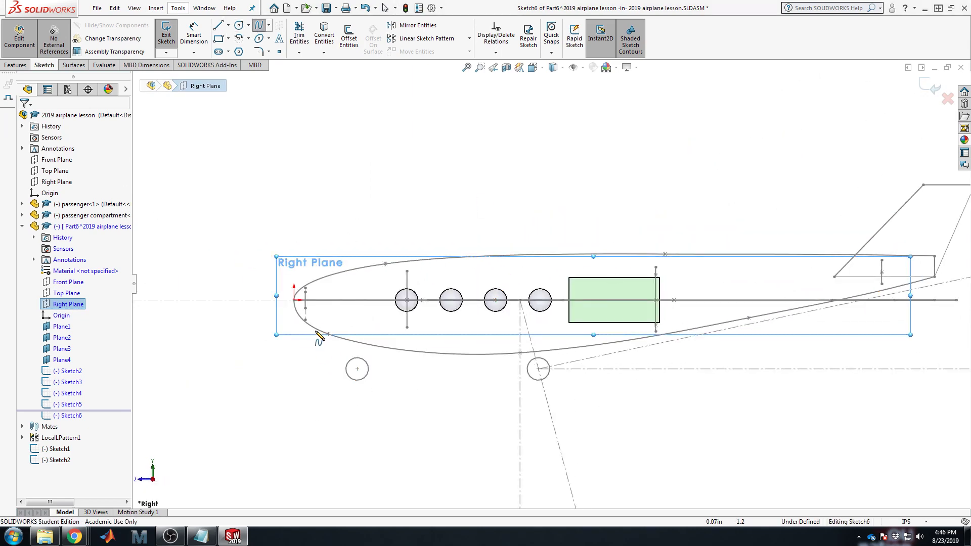
{"action": "scroll", "coordinate": [347, 276], "scroll_direction": "down", "scroll_amount": 5}
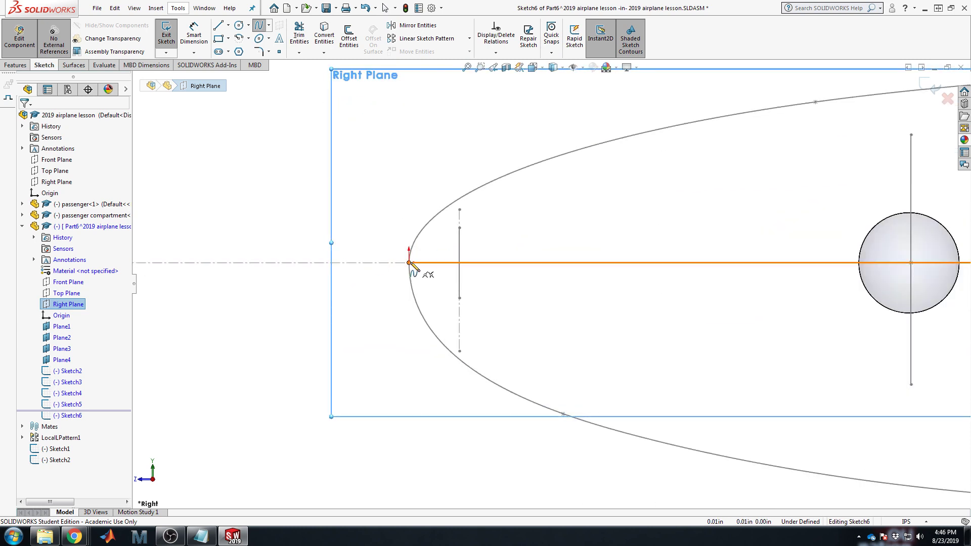
{"action": "left_click", "coordinate": [410, 262]}
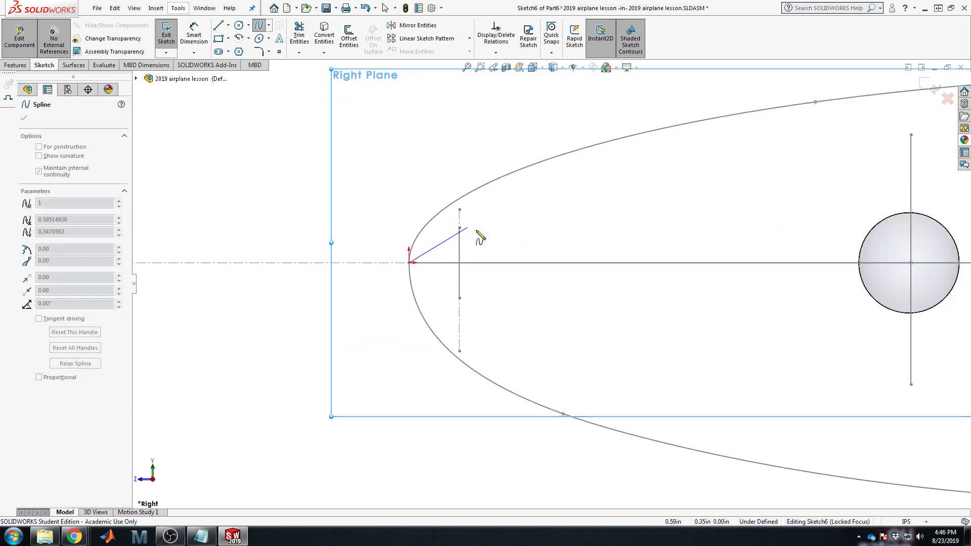
{"action": "middle_click_drag", "start_coordinate": [477, 231], "coordinate": [500, 240]}
{"action": "left_click", "coordinate": [589, 273]}
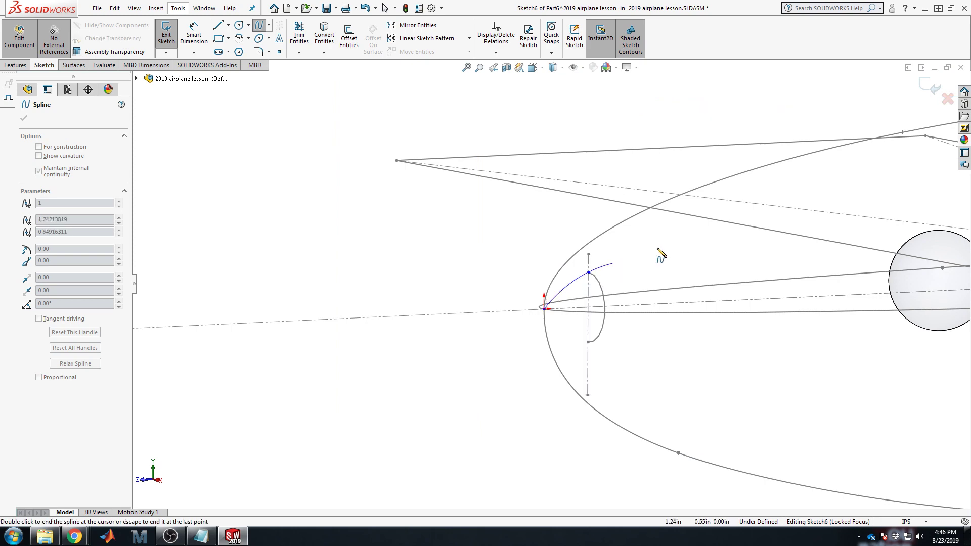
{"action": "scroll", "coordinate": [794, 252], "scroll_direction": "up", "scroll_amount": 6}
{"action": "scroll", "coordinate": [771, 248], "scroll_direction": "down", "scroll_amount": 4}
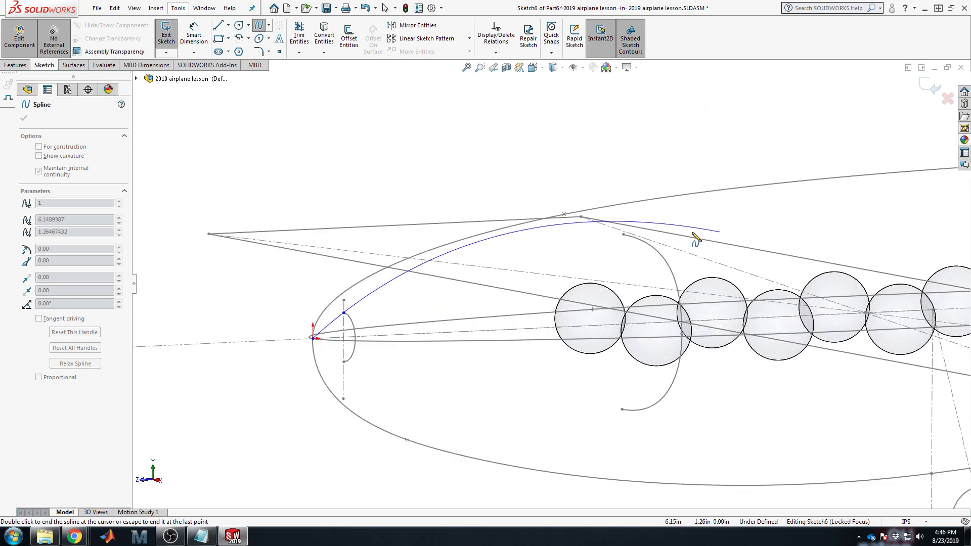
{"action": "left_click", "coordinate": [623, 235]}
{"action": "scroll", "coordinate": [758, 243], "scroll_direction": "up", "scroll_amount": 2}
{"action": "scroll", "coordinate": [880, 245], "scroll_direction": "down", "scroll_amount": 1}
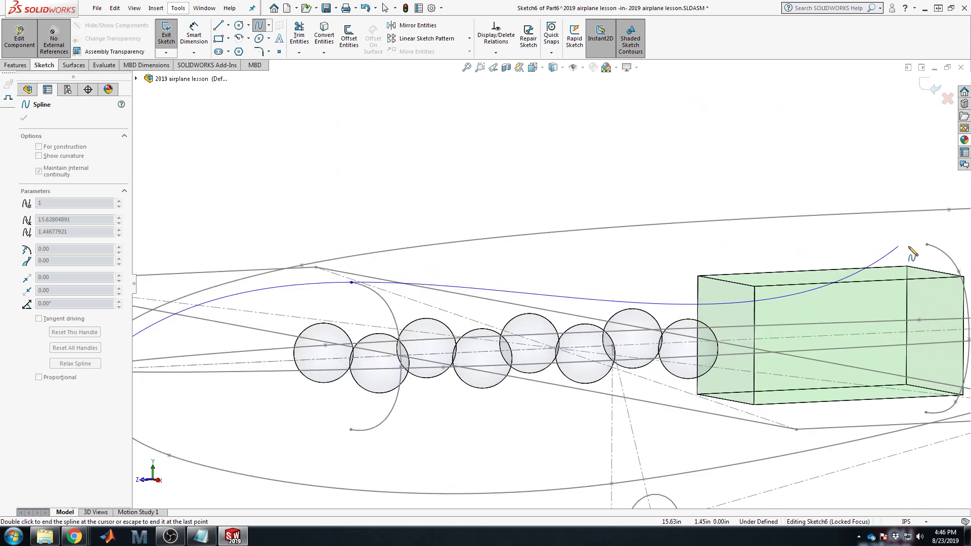
{"action": "left_click", "coordinate": [927, 245]}
{"action": "scroll", "coordinate": [943, 271], "scroll_direction": "up", "scroll_amount": 3}
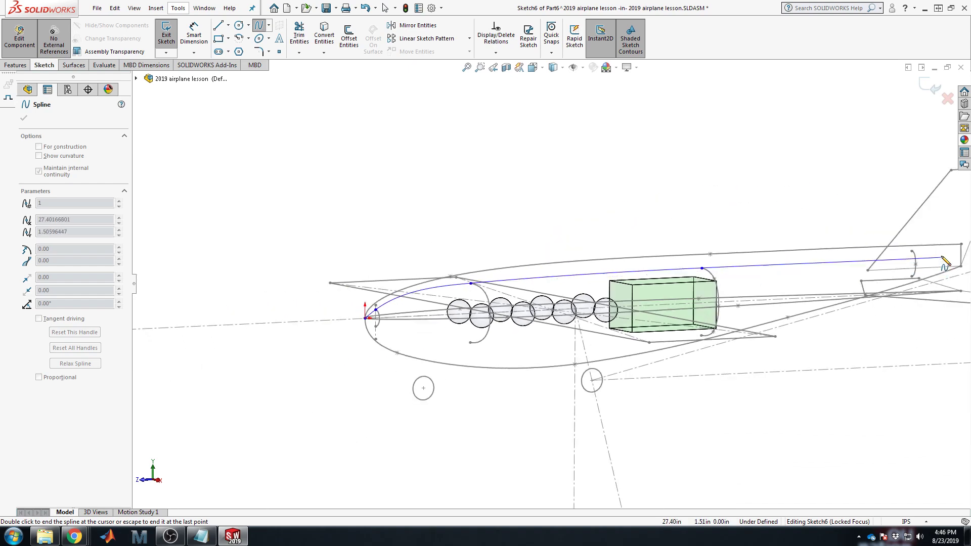
{"action": "scroll", "coordinate": [905, 265], "scroll_direction": "down", "scroll_amount": 2}
{"action": "left_click", "coordinate": [855, 252]}
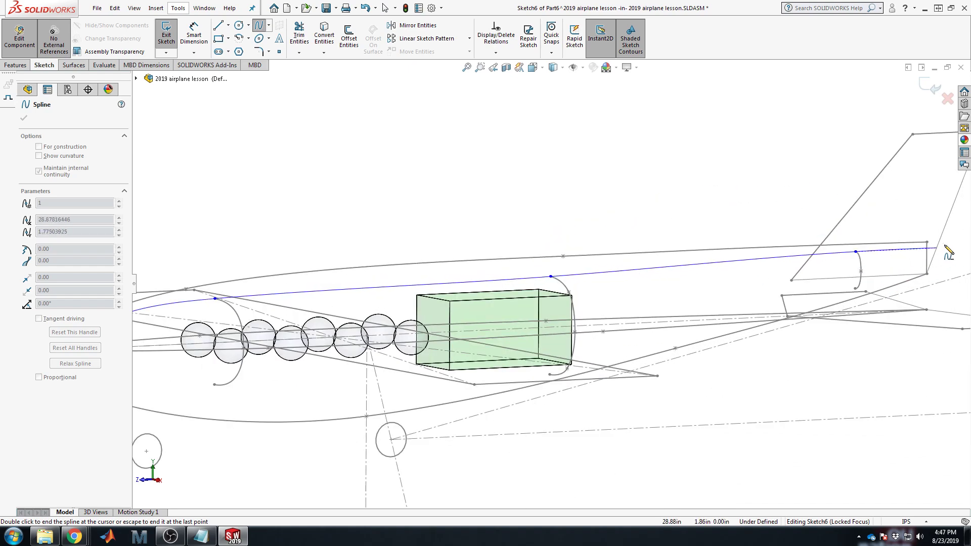
{"action": "scroll", "coordinate": [809, 258], "scroll_direction": "up", "scroll_amount": 3}
{"action": "scroll", "coordinate": [772, 257], "scroll_direction": "down", "scroll_amount": 2}
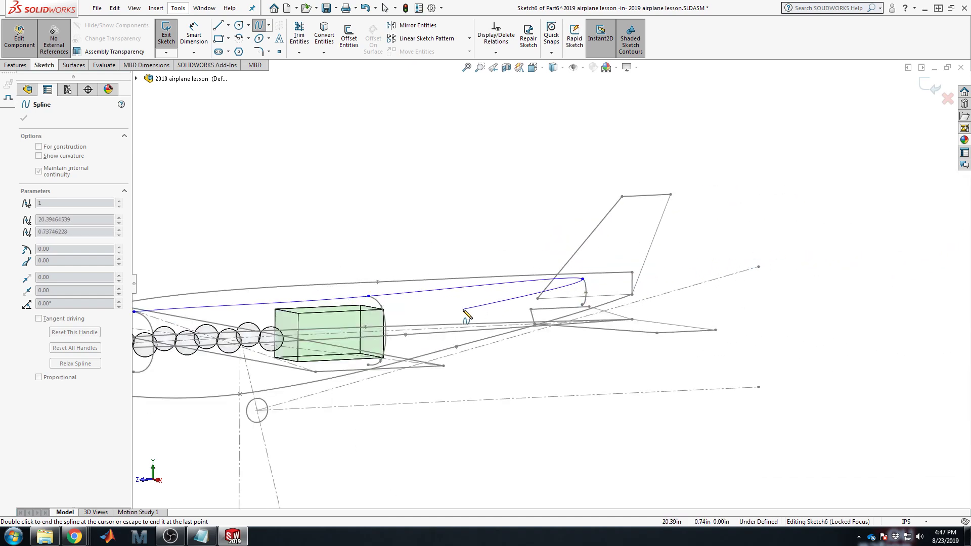
{"action": "mouse_move", "coordinate": [475, 318]}
{"action": "middle_mouse_down"}
{"action": "mouse_move", "coordinate": [444, 290]}
{"action": "mouse_move", "coordinate": [425, 319]}
{"action": "mouse_move", "coordinate": [440, 316]}
{"action": "middle_mouse_up"}
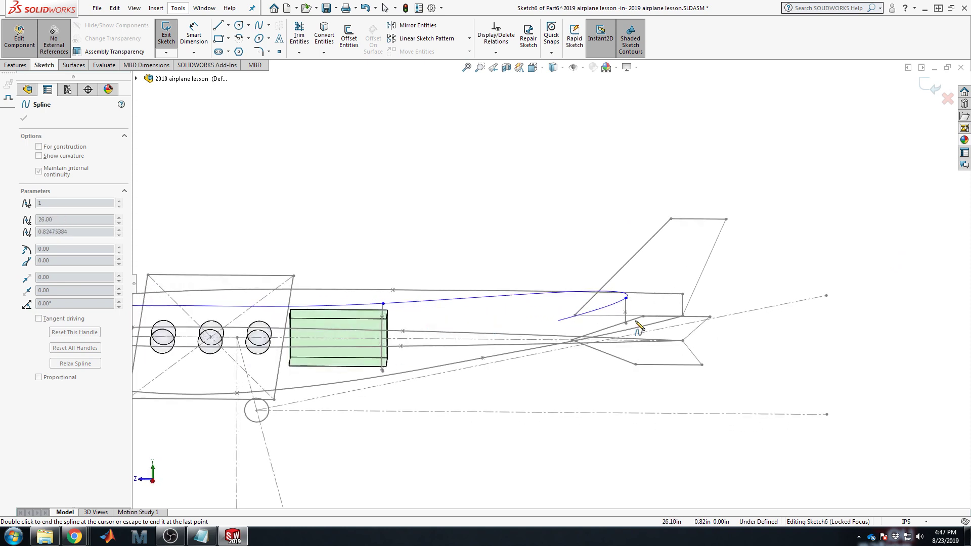
{"action": "left_click", "coordinate": [735, 294]}
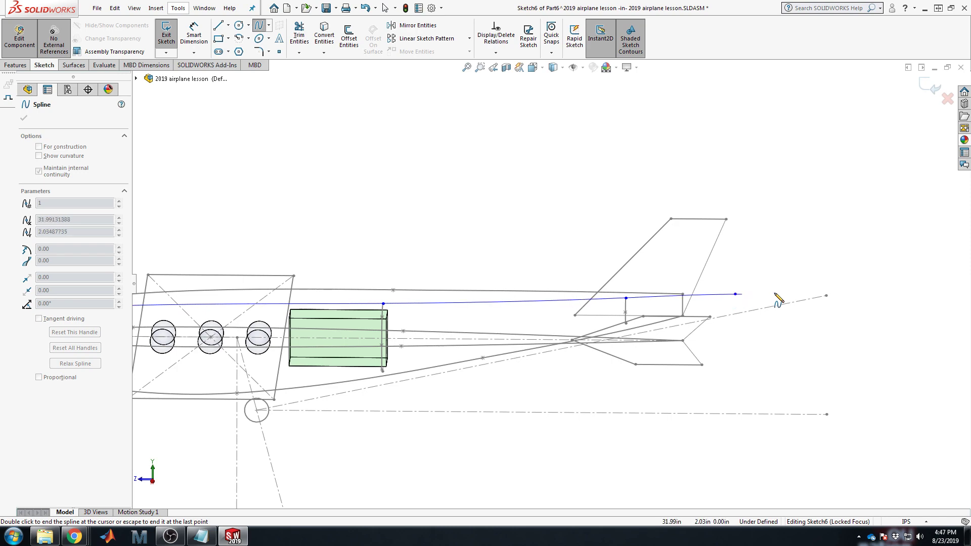
{"action": "key", "text": "Escape"}
Step: Reshape the upper spline's tangents near the nose and third point, then exit Sketch6
{"action": "scroll", "coordinate": [405, 388], "scroll_direction": "up", "scroll_amount": 4}
{"action": "scroll", "coordinate": [344, 359], "scroll_direction": "down", "scroll_amount": 3}
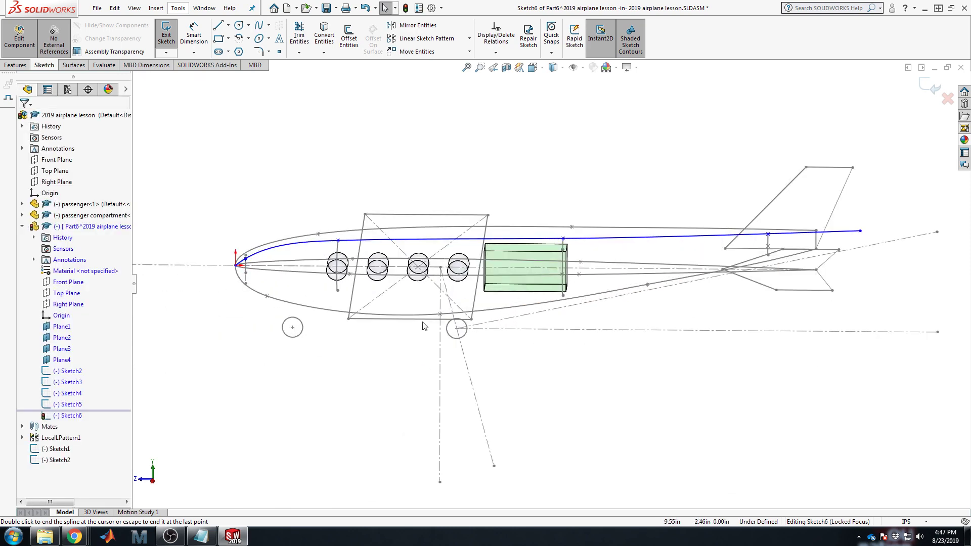
{"action": "middle_click_drag", "start_coordinate": [424, 327], "coordinate": [450, 321]}
{"action": "scroll", "coordinate": [303, 301], "scroll_direction": "down", "scroll_amount": 1}
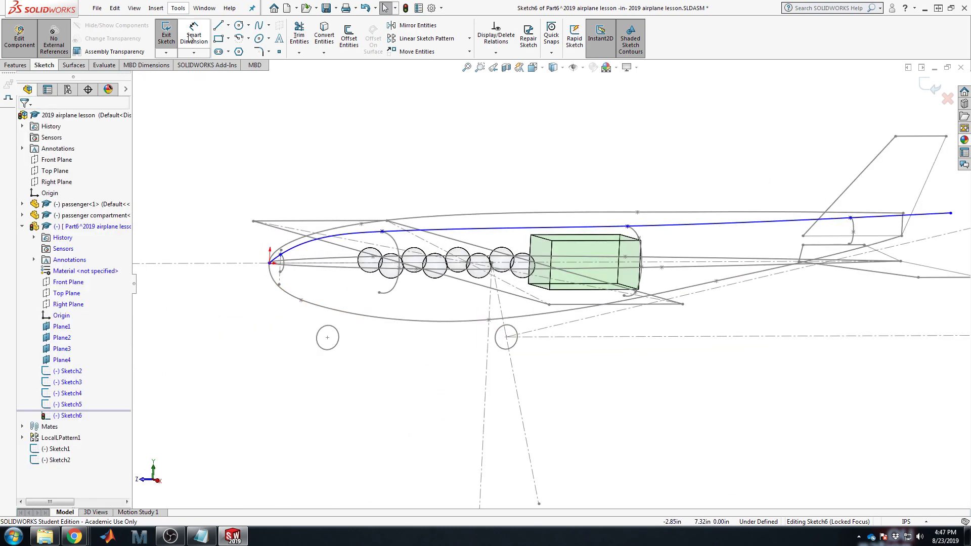
{"action": "scroll", "coordinate": [506, 245], "scroll_direction": "up", "scroll_amount": 3}
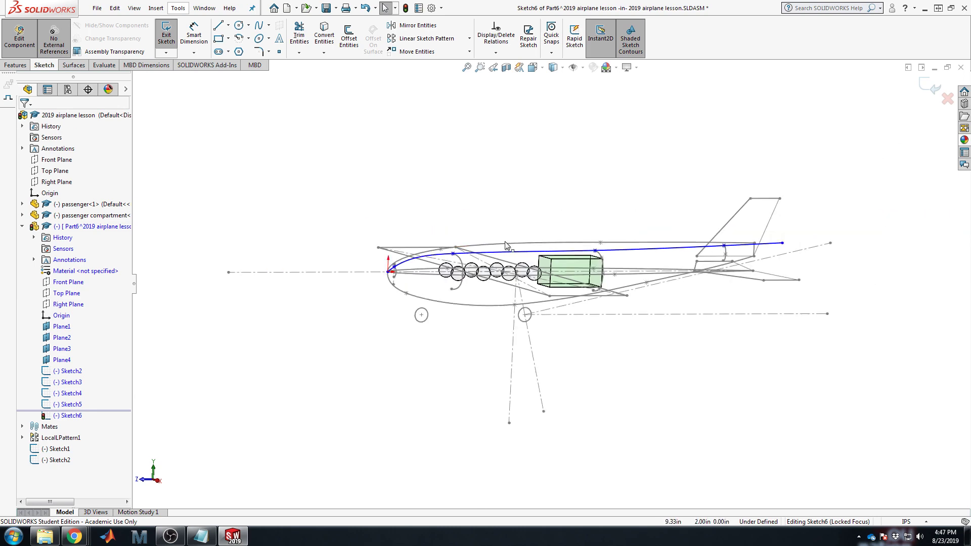
{"action": "key", "text": "space"}
{"action": "left_click", "coordinate": [396, 252]}
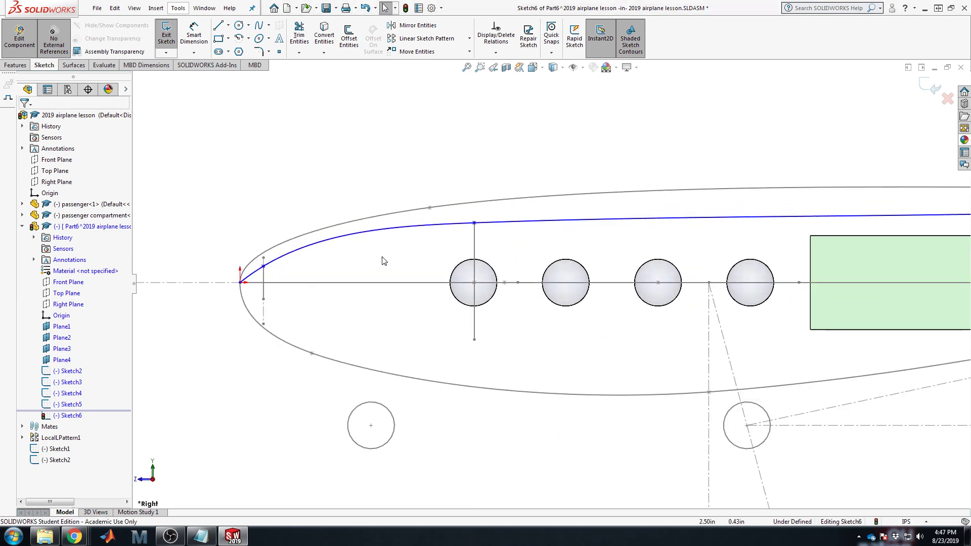
{"action": "left_click", "coordinate": [288, 254]}
{"action": "left_click_drag", "start_coordinate": [316, 238], "coordinate": [308, 249]}
{"action": "scroll", "coordinate": [708, 241], "scroll_direction": "up", "scroll_amount": 4}
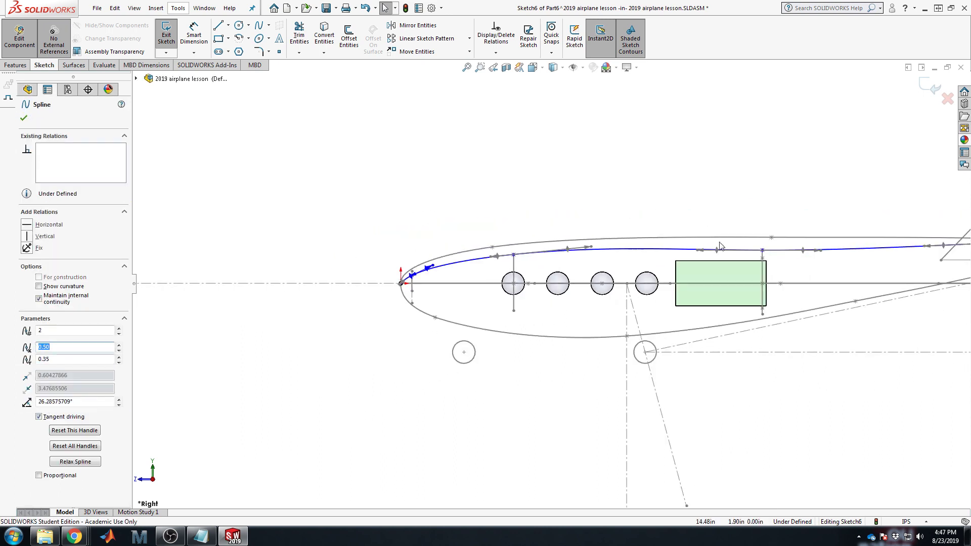
{"action": "scroll", "coordinate": [764, 228], "scroll_direction": "down", "scroll_amount": 2}
{"action": "left_click_drag", "start_coordinate": [513, 255], "coordinate": [510, 257]}
{"action": "scroll", "coordinate": [510, 257], "scroll_direction": "up", "scroll_amount": 3}
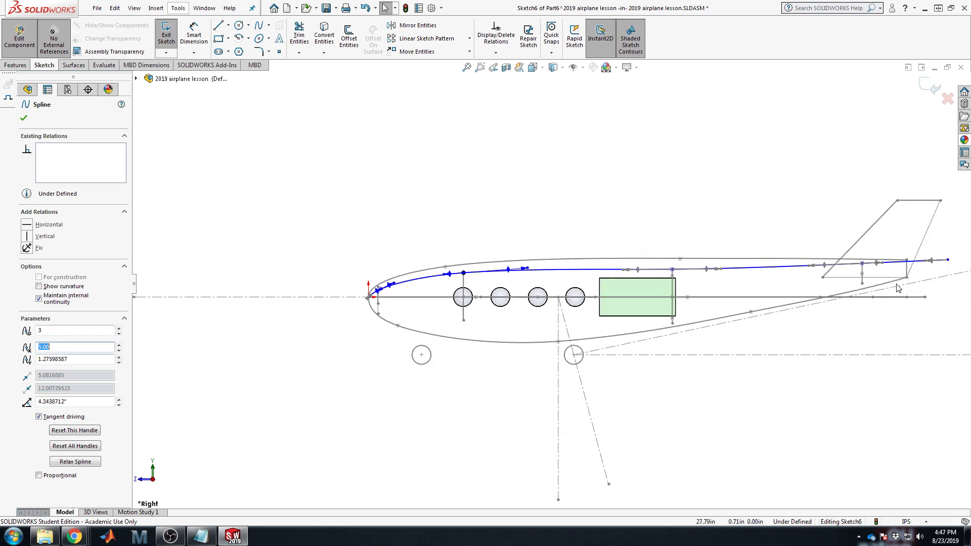
{"action": "scroll", "coordinate": [889, 283], "scroll_direction": "down", "scroll_amount": 2}
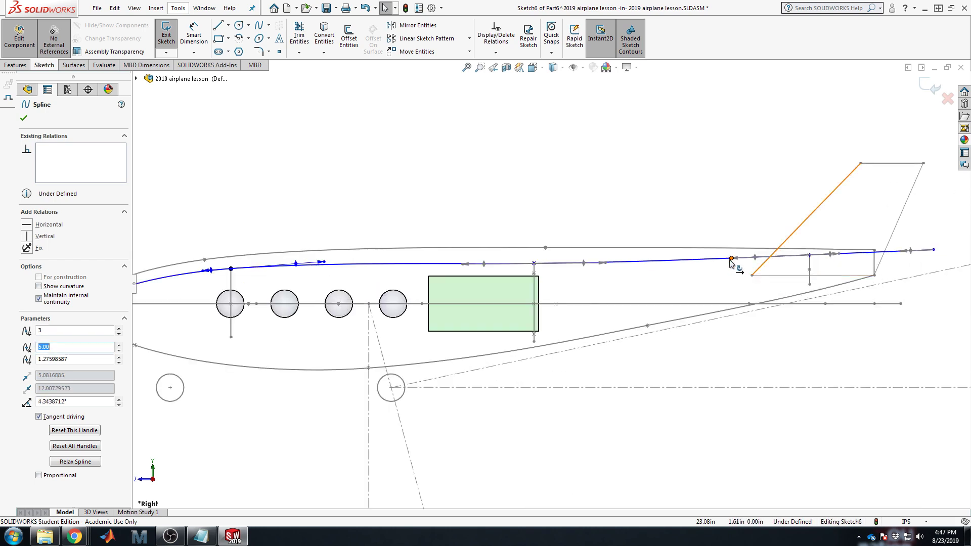
{"action": "scroll", "coordinate": [551, 256], "scroll_direction": "up", "scroll_amount": 1}
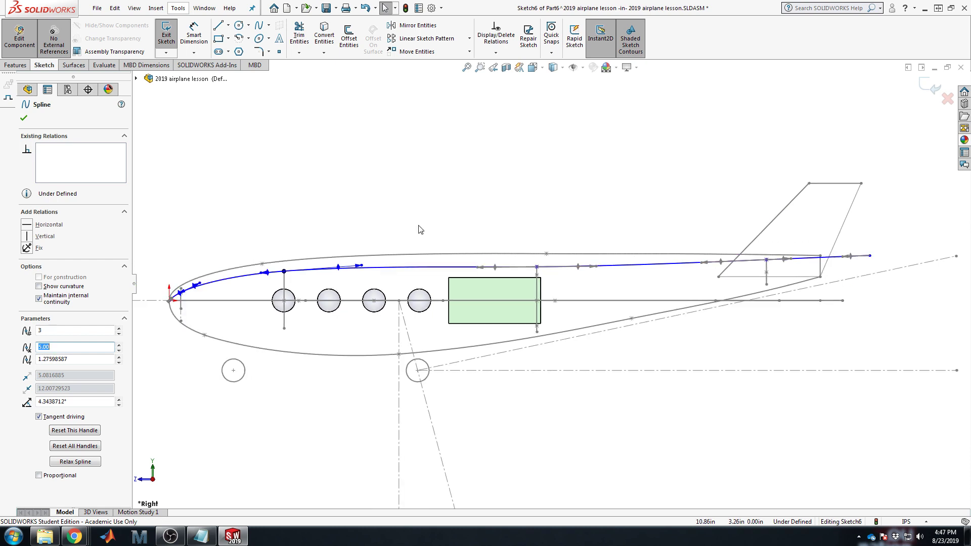
{"action": "left_click", "coordinate": [919, 91]}
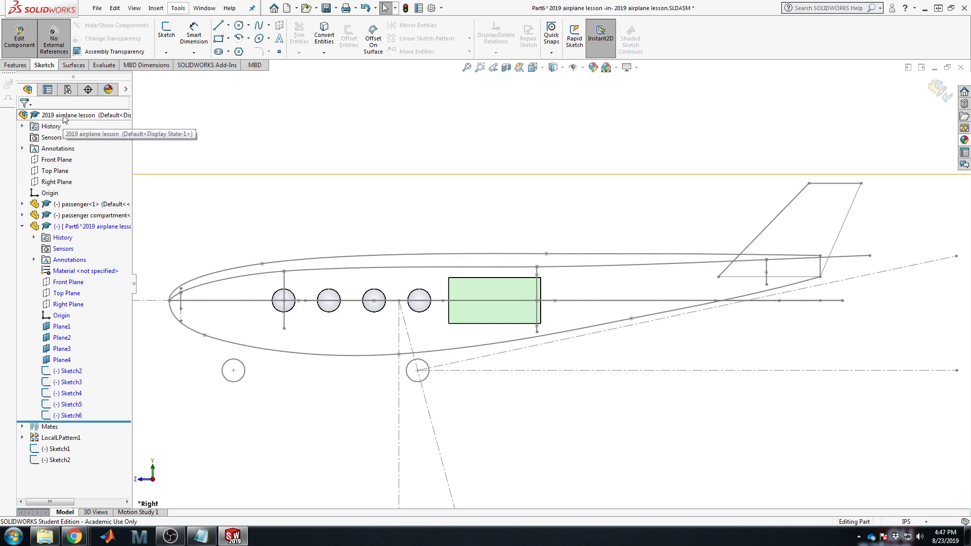
Step: Save the assembly and start a new sketch on the Right Plane
{"action": "left_click", "coordinate": [326, 8]}
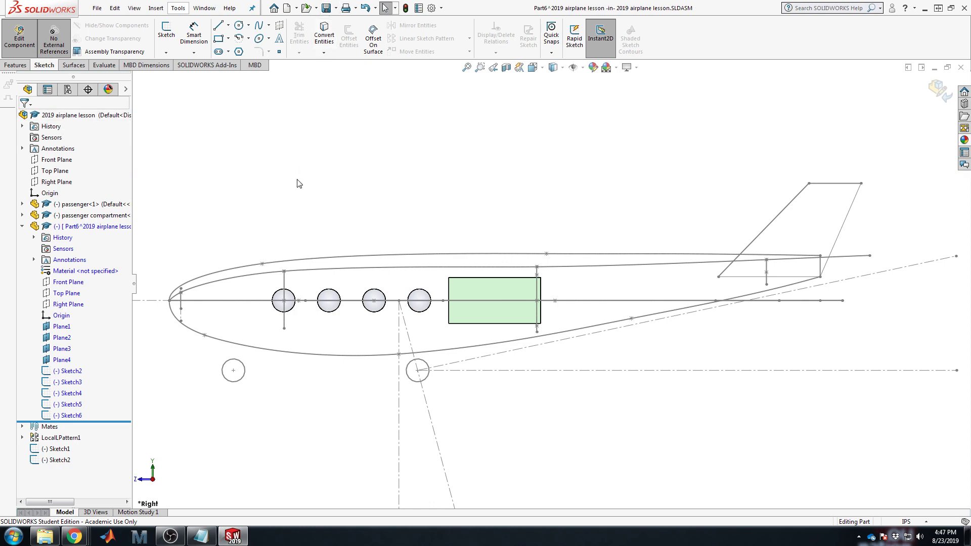
{"action": "left_click", "coordinate": [68, 304]}
{"action": "left_click", "coordinate": [168, 31]}
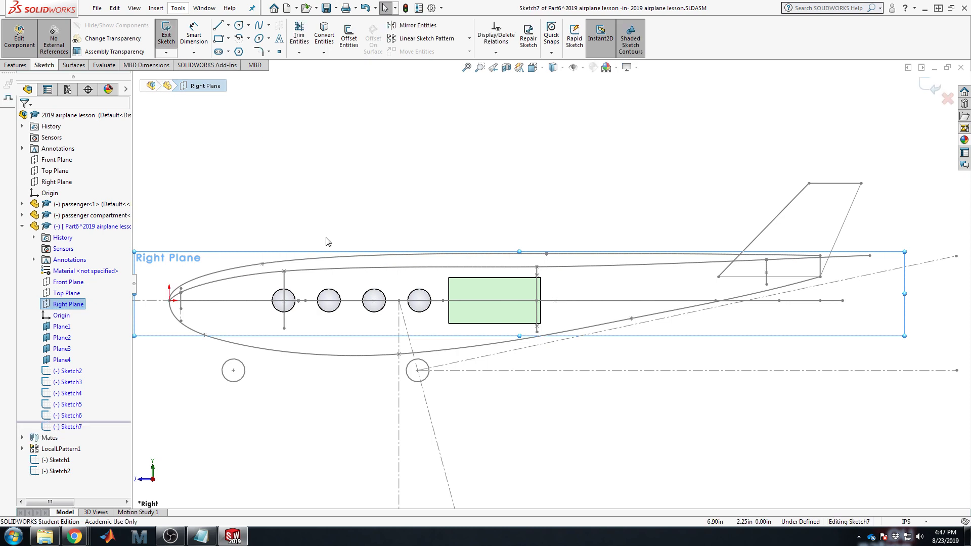
Step: Draw the lower spline from the nose through the lower arc ends to beyond the tail
{"action": "left_click", "coordinate": [259, 26]}
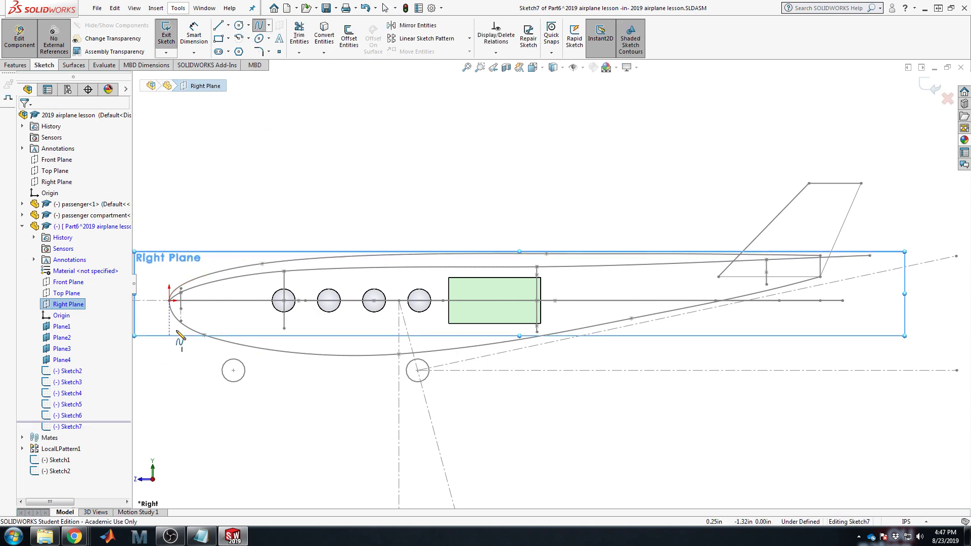
{"action": "left_click", "coordinate": [178, 315]}
{"action": "scroll", "coordinate": [178, 315], "scroll_direction": "down", "scroll_amount": 4}
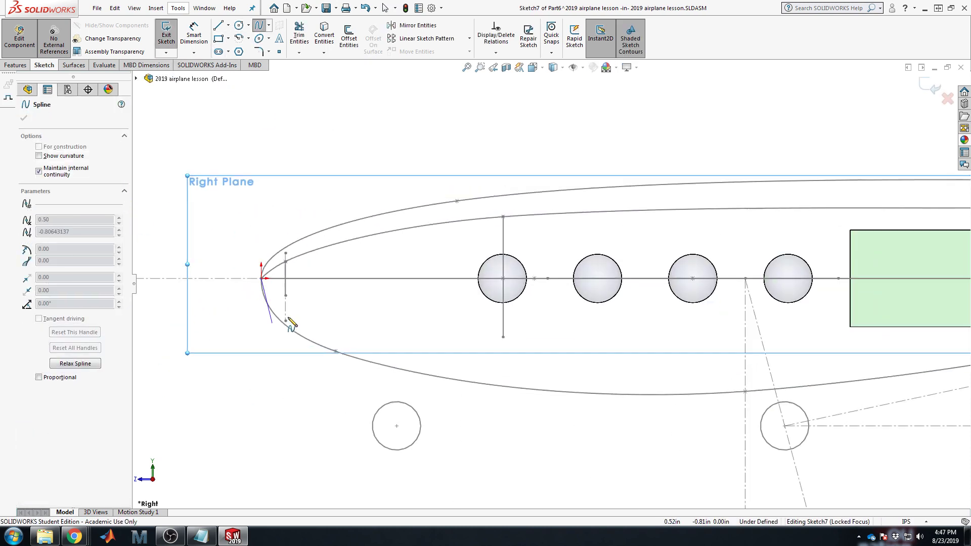
{"action": "scroll", "coordinate": [288, 299], "scroll_direction": "down", "scroll_amount": 2}
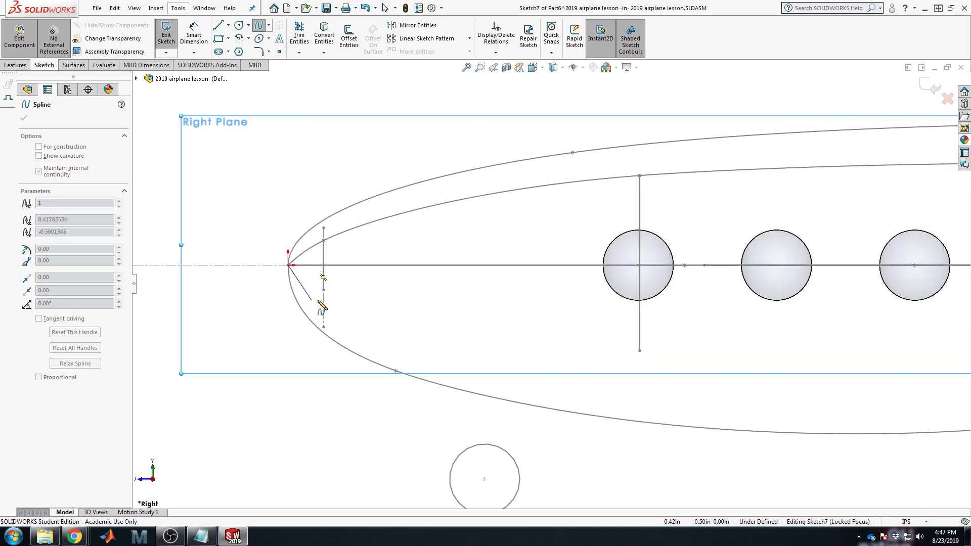
{"action": "middle_click_drag", "start_coordinate": [320, 302], "coordinate": [383, 309]}
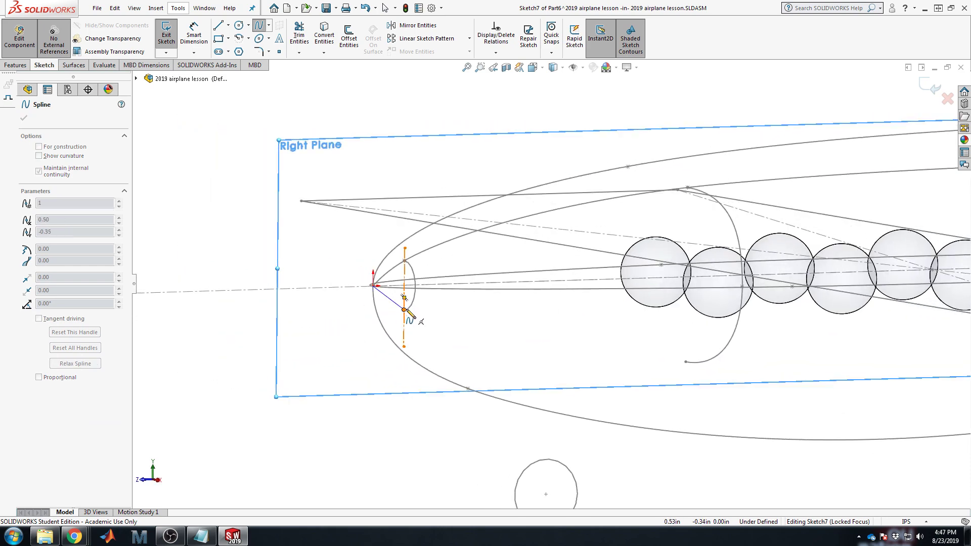
{"action": "left_click", "coordinate": [404, 309]}
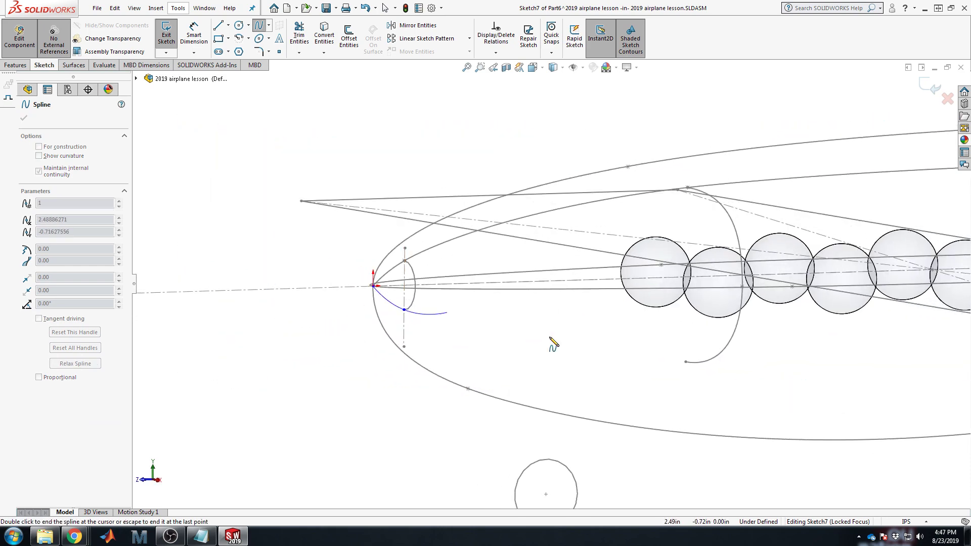
{"action": "left_click", "coordinate": [685, 362]}
{"action": "scroll", "coordinate": [755, 376], "scroll_direction": "up", "scroll_amount": 3}
{"action": "scroll", "coordinate": [825, 349], "scroll_direction": "down", "scroll_amount": 2}
{"action": "scroll", "coordinate": [855, 324], "scroll_direction": "up", "scroll_amount": 5}
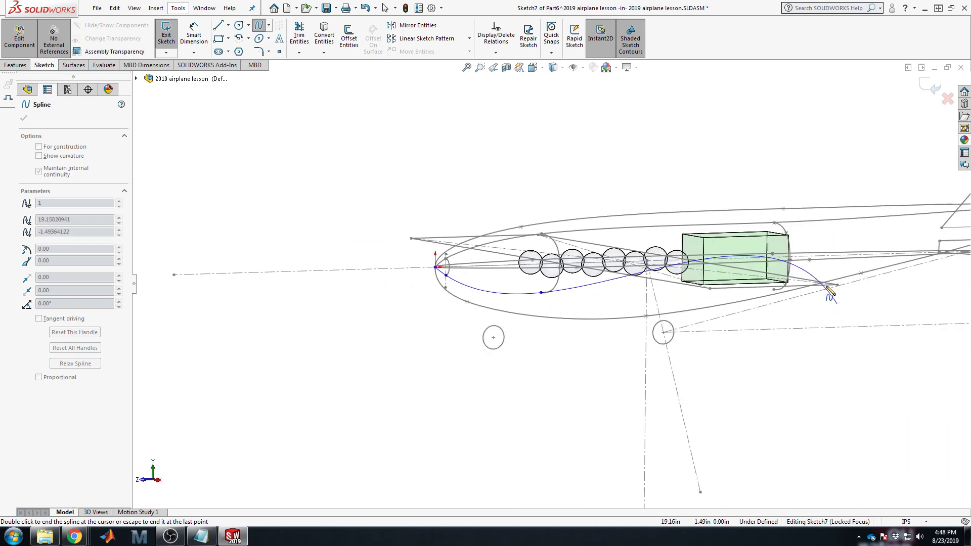
{"action": "scroll", "coordinate": [830, 291], "scroll_direction": "down", "scroll_amount": 5}
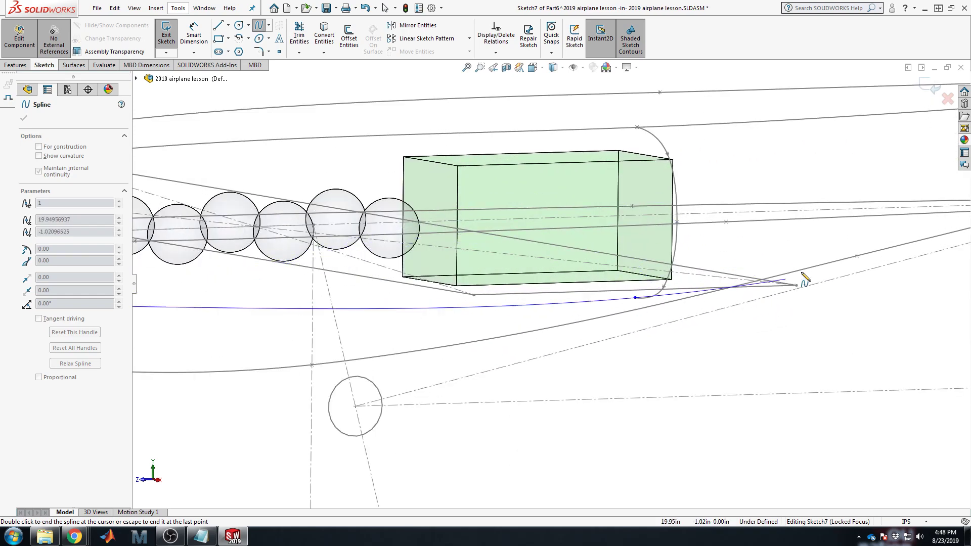
{"action": "scroll", "coordinate": [804, 278], "scroll_direction": "up", "scroll_amount": 3}
{"action": "scroll", "coordinate": [804, 237], "scroll_direction": "down", "scroll_amount": 4}
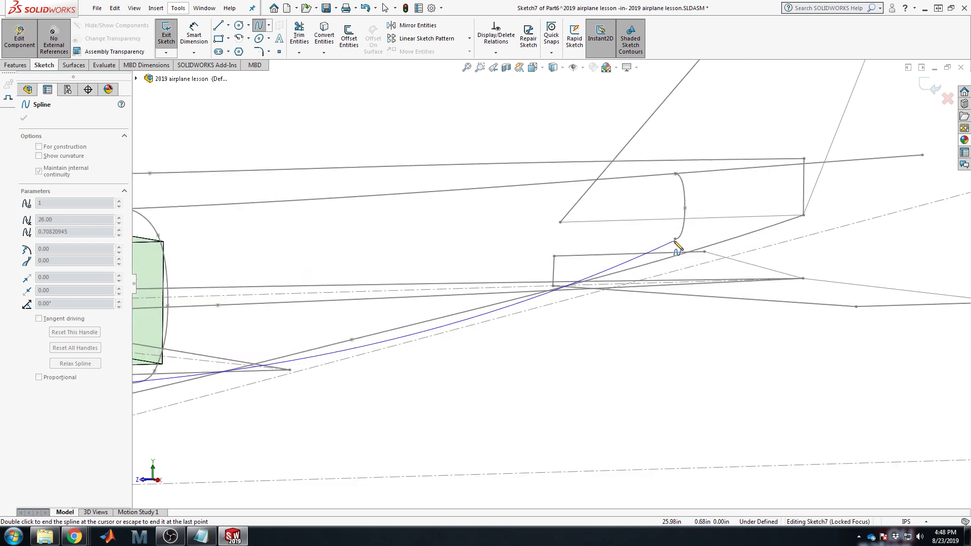
{"action": "left_click", "coordinate": [675, 239]}
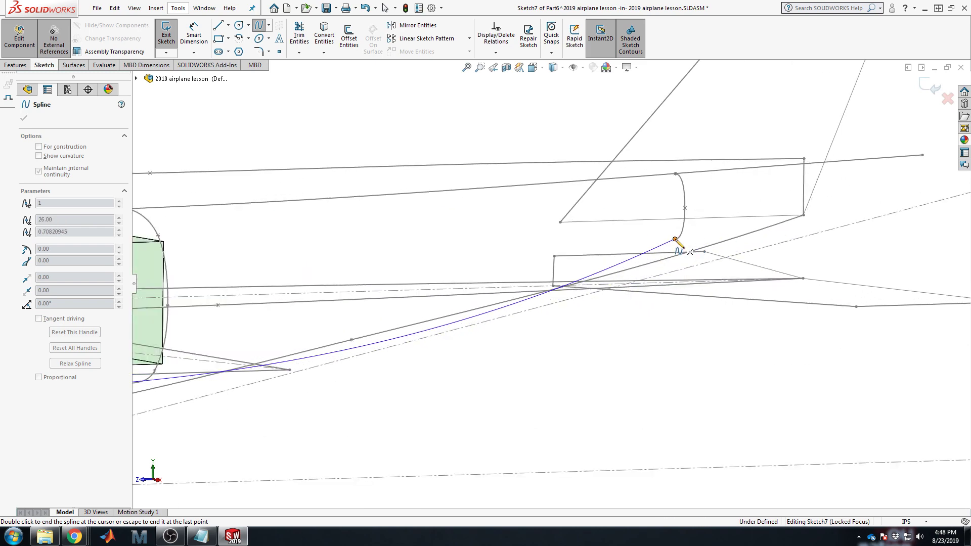
{"action": "double_click", "coordinate": [920, 188]}
Step: Face the view square to the Right Plane sketch
{"action": "key", "text": "space"}
{"action": "left_click", "coordinate": [755, 262]}
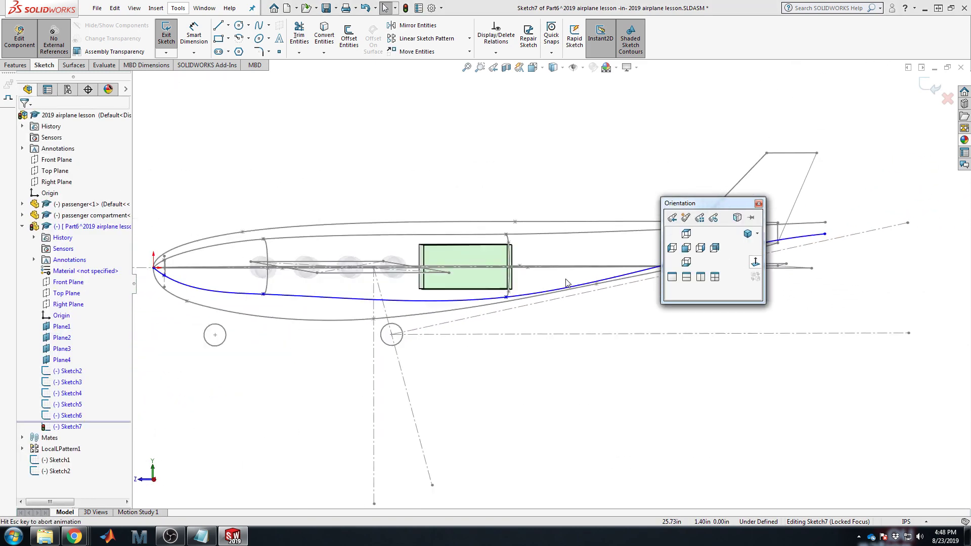
{"action": "scroll", "coordinate": [317, 287], "scroll_direction": "down", "scroll_amount": 7}
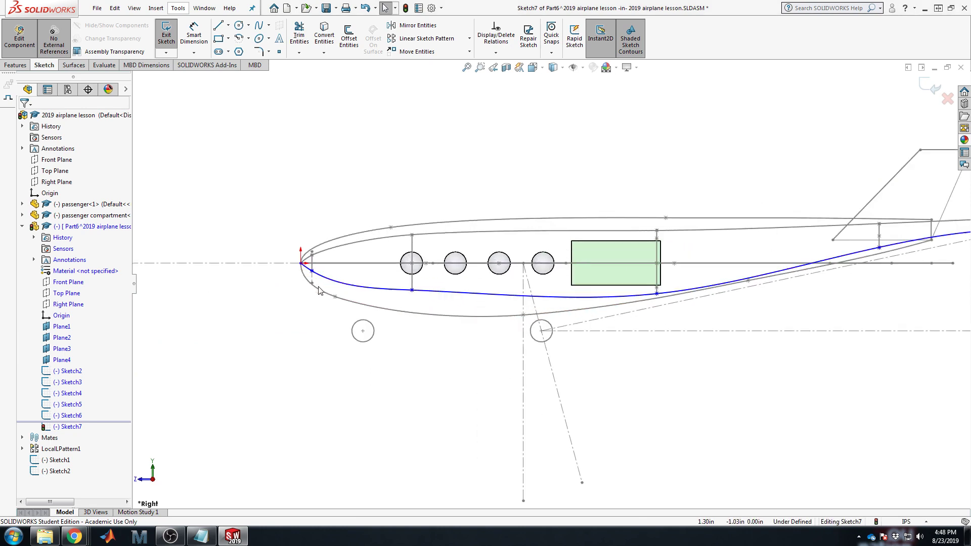
Step: Adjust the lower spline's tangents at its second, third and fourth points
{"action": "left_click", "coordinate": [524, 278]}
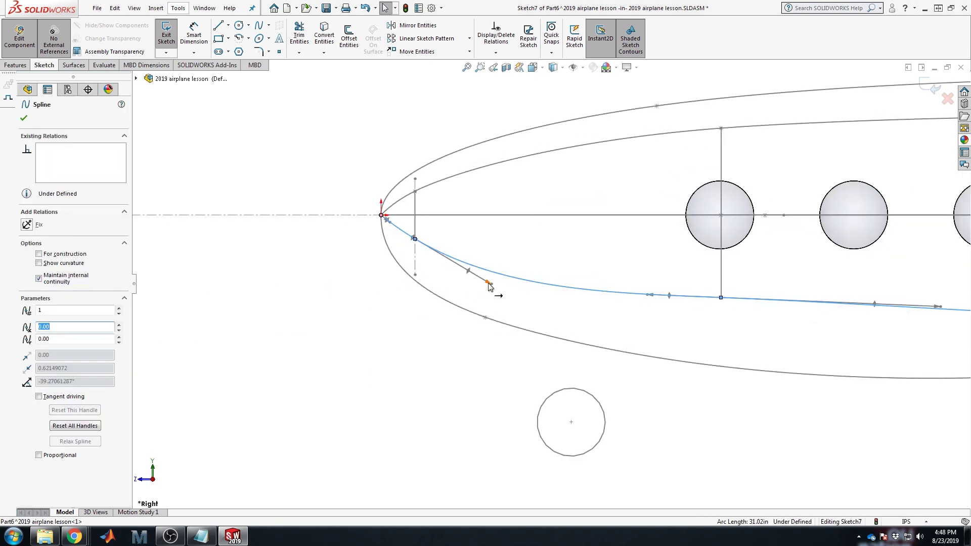
{"action": "left_click_drag", "start_coordinate": [489, 287], "coordinate": [483, 271]}
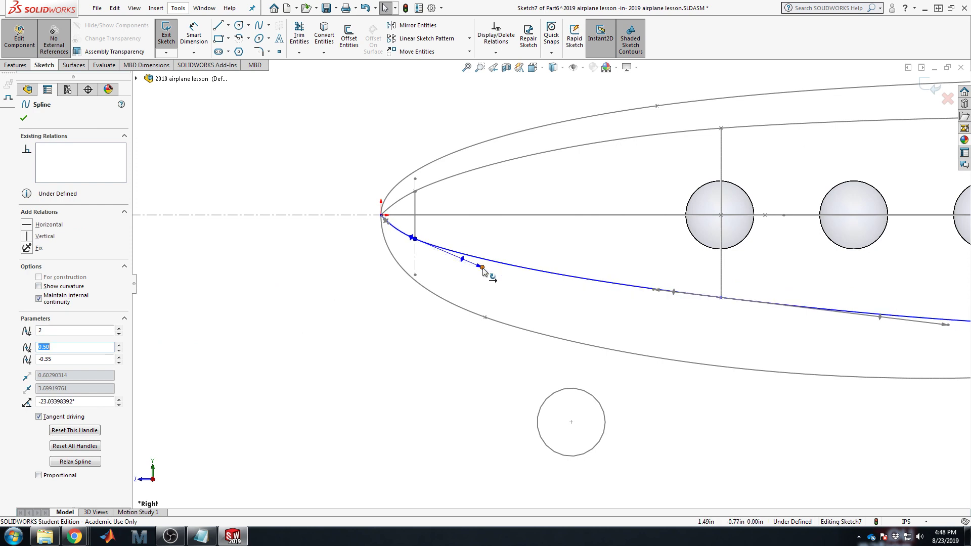
{"action": "scroll", "coordinate": [644, 319], "scroll_direction": "up", "scroll_amount": 1}
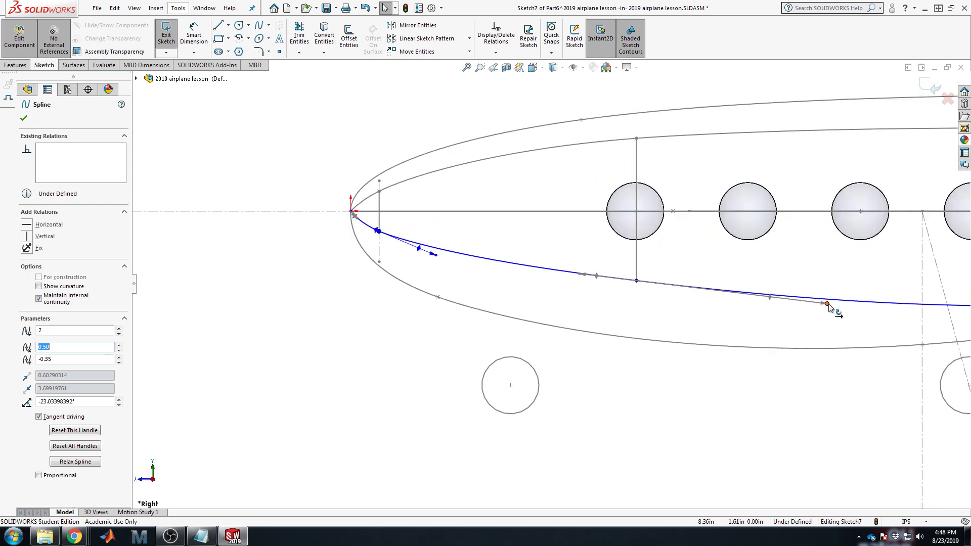
{"action": "left_click_drag", "start_coordinate": [827, 305], "coordinate": [828, 297]}
{"action": "scroll", "coordinate": [830, 326], "scroll_direction": "up", "scroll_amount": 5}
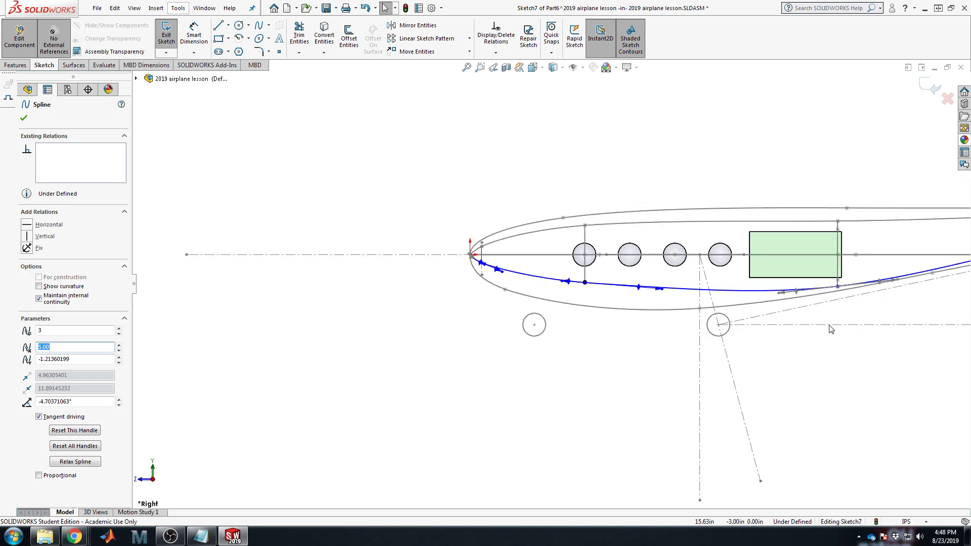
{"action": "scroll", "coordinate": [845, 305], "scroll_direction": "down", "scroll_amount": 4}
{"action": "left_click_drag", "start_coordinate": [652, 286], "coordinate": [648, 278]}
{"action": "scroll", "coordinate": [647, 278], "scroll_direction": "up", "scroll_amount": 4}
{"action": "scroll", "coordinate": [913, 244], "scroll_direction": "down", "scroll_amount": 4}
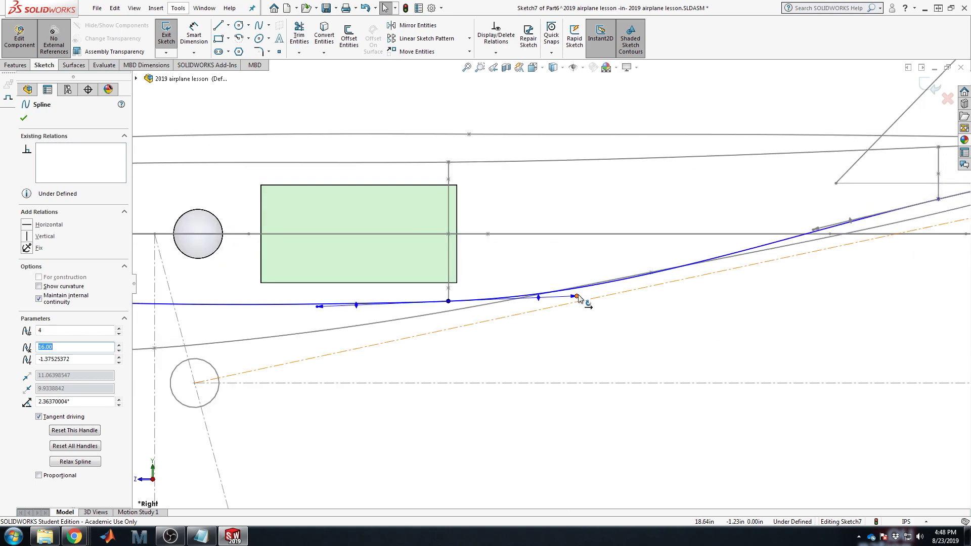
Step: Ease the bend near the cabin rear, lift the tail end, and close Sketch7
{"action": "mouse_move", "coordinate": [577, 299]}
{"action": "left_mouse_down"}
{"action": "mouse_move", "coordinate": [545, 299]}
{"action": "mouse_move", "coordinate": [544, 275]}
{"action": "left_mouse_up"}
{"action": "scroll", "coordinate": [672, 298], "scroll_direction": "up", "scroll_amount": 4}
{"action": "scroll", "coordinate": [526, 271], "scroll_direction": "down", "scroll_amount": 2}
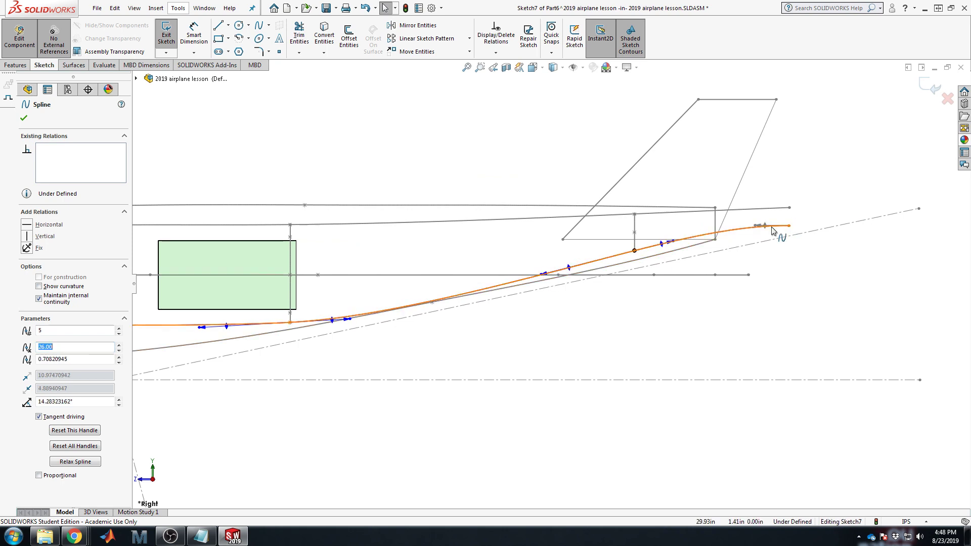
{"action": "mouse_move", "coordinate": [755, 226]}
{"action": "left_mouse_down"}
{"action": "mouse_move", "coordinate": [764, 236]}
{"action": "mouse_move", "coordinate": [788, 226]}
{"action": "mouse_move", "coordinate": [743, 221]}
{"action": "mouse_move", "coordinate": [752, 218]}
{"action": "left_mouse_up"}
{"action": "scroll", "coordinate": [382, 336], "scroll_direction": "up", "scroll_amount": 3}
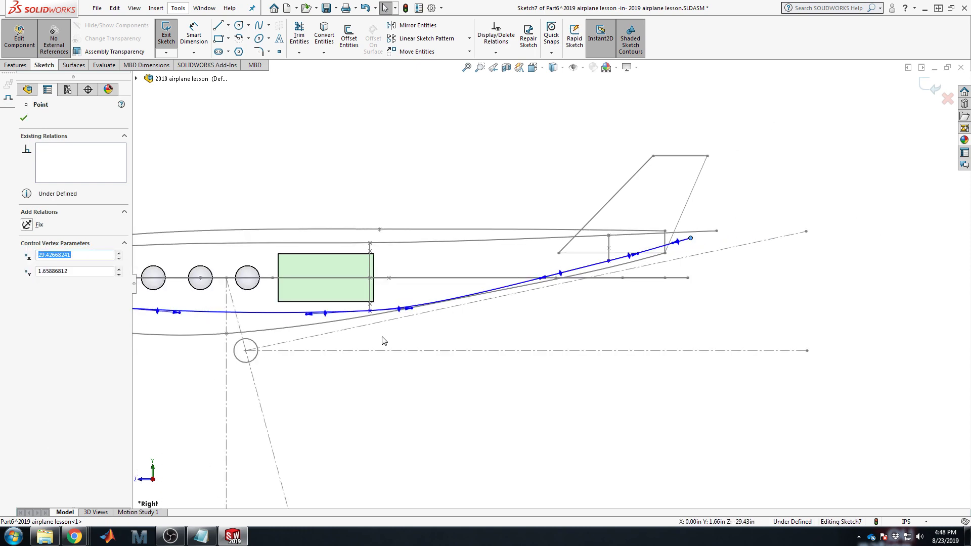
{"action": "scroll", "coordinate": [407, 322], "scroll_direction": "down", "scroll_amount": 4}
{"action": "scroll", "coordinate": [424, 342], "scroll_direction": "up", "scroll_amount": 4}
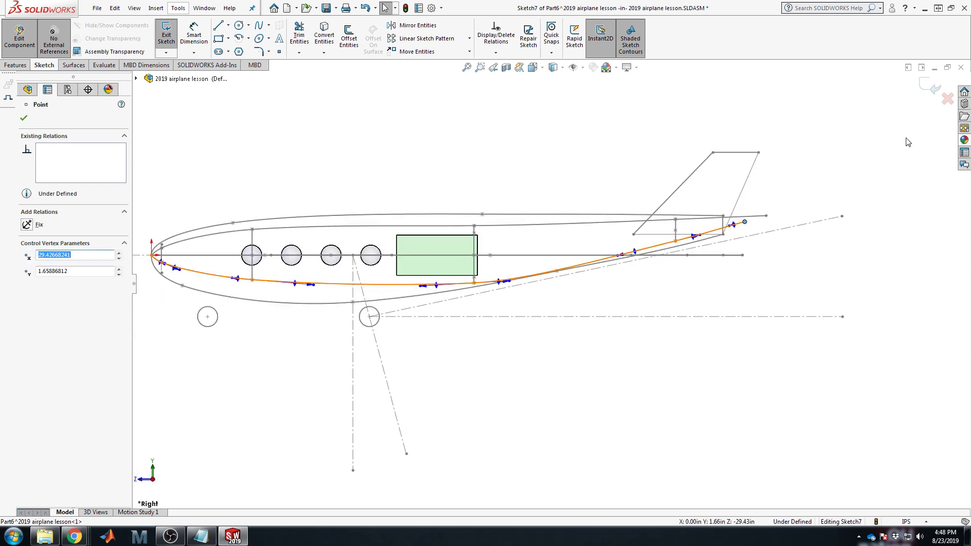
{"action": "left_click", "coordinate": [934, 87]}
{"action": "left_click", "coordinate": [328, 148]}
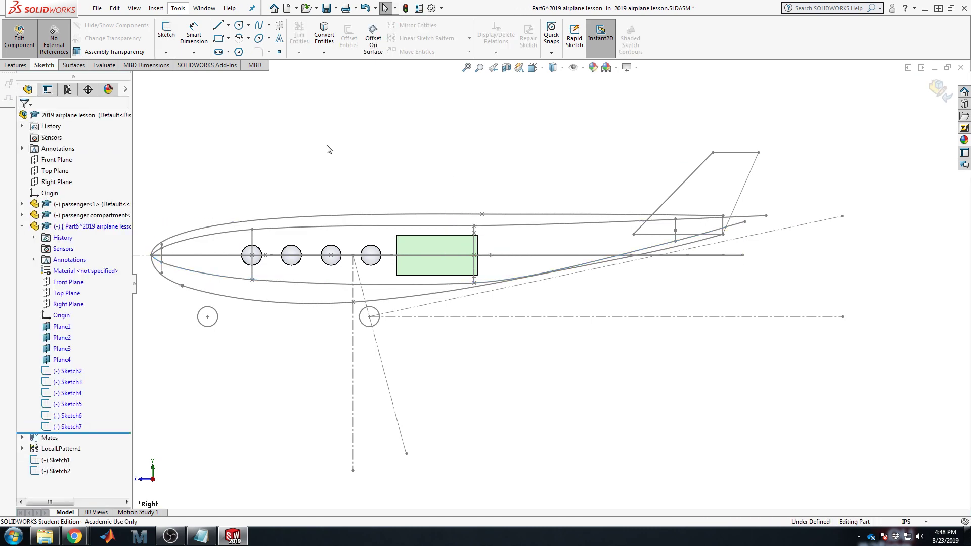
Step: Start a lofted surface through the nose, front cabin, cabin-rear and tail arcs as profiles
{"action": "middle_click_drag", "start_coordinate": [295, 198], "coordinate": [381, 188]}
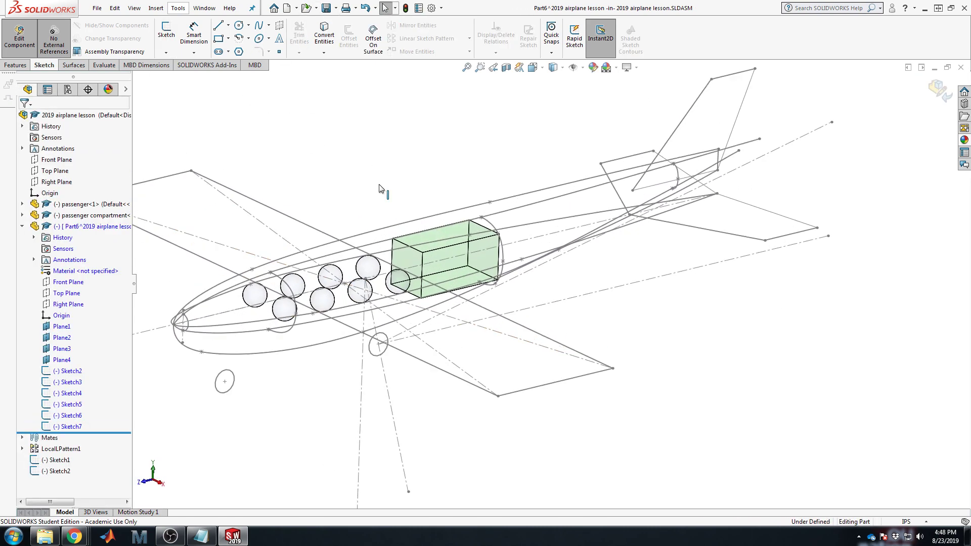
{"action": "left_click", "coordinate": [66, 65]}
{"action": "left_click", "coordinate": [248, 38]}
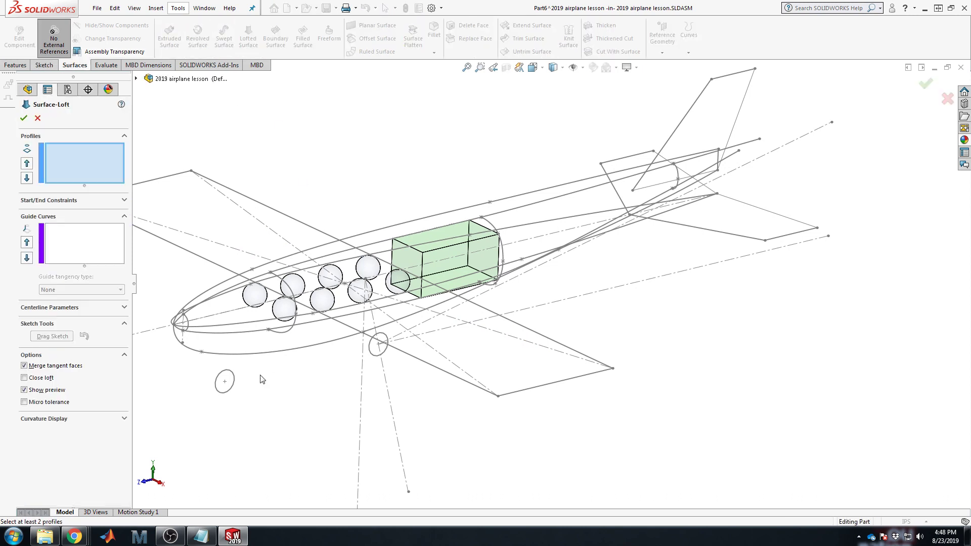
{"action": "left_click", "coordinate": [188, 323]}
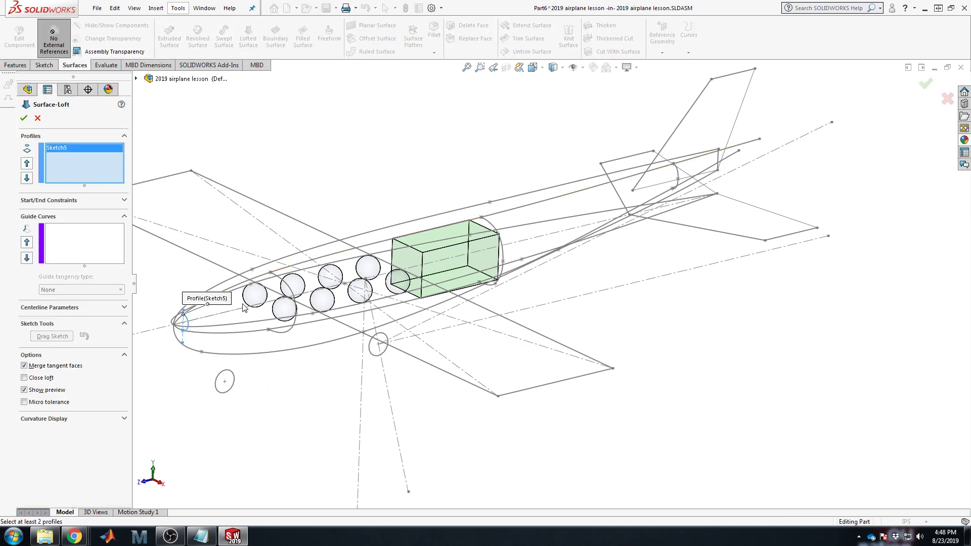
{"action": "left_click", "coordinate": [281, 283]}
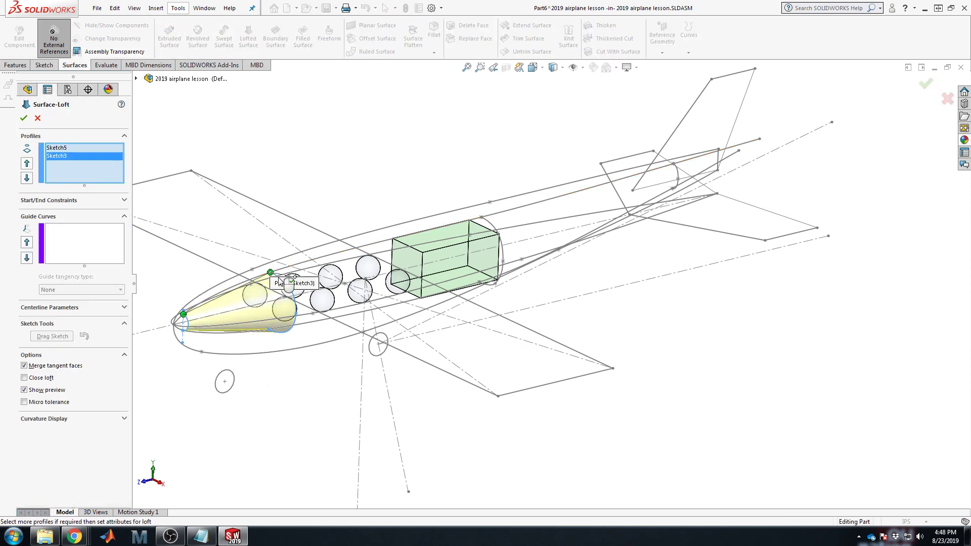
{"action": "left_click", "coordinate": [502, 250]}
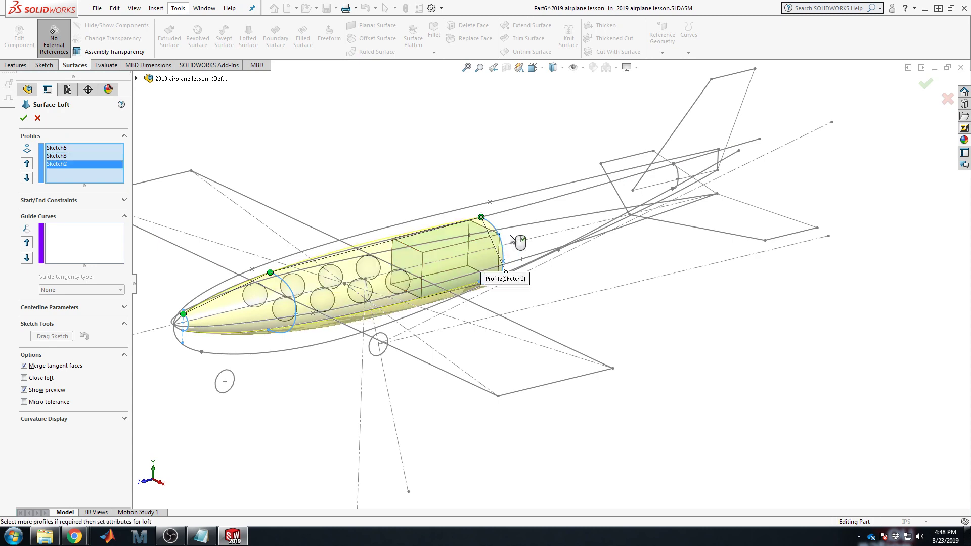
{"action": "left_click", "coordinate": [678, 172]}
Step: Turn the view so the nose points right and activate the loft's Guide Curves selection
{"action": "scroll", "coordinate": [357, 295], "scroll_direction": "up", "scroll_amount": 3}
{"action": "scroll", "coordinate": [358, 295], "scroll_direction": "down", "scroll_amount": 4}
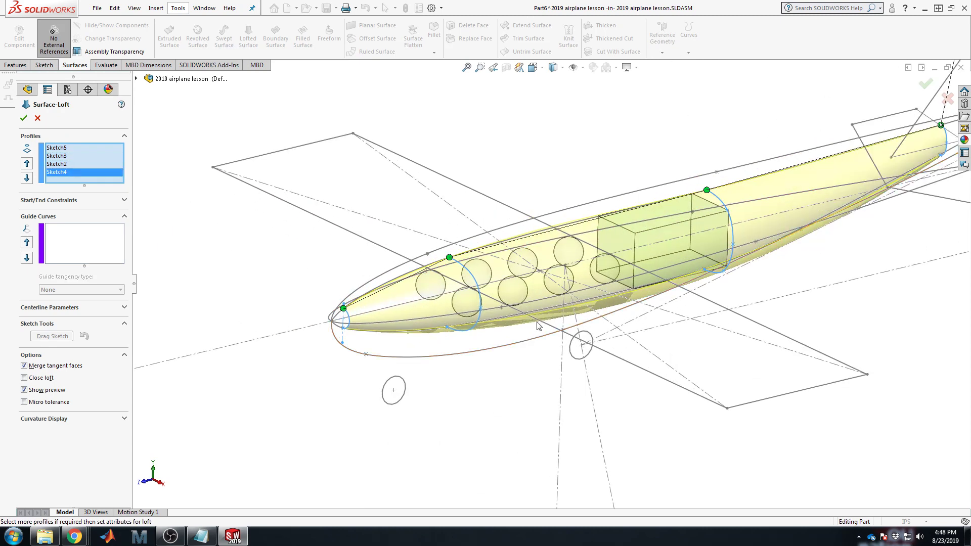
{"action": "scroll", "coordinate": [389, 317], "scroll_direction": "down", "scroll_amount": 3}
{"action": "scroll", "coordinate": [343, 327], "scroll_direction": "up", "scroll_amount": 2}
{"action": "middle_click_drag", "start_coordinate": [512, 279], "coordinate": [619, 220]}
{"action": "scroll", "coordinate": [538, 210], "scroll_direction": "down", "scroll_amount": 4}
{"action": "scroll", "coordinate": [538, 211], "scroll_direction": "down", "scroll_amount": 4}
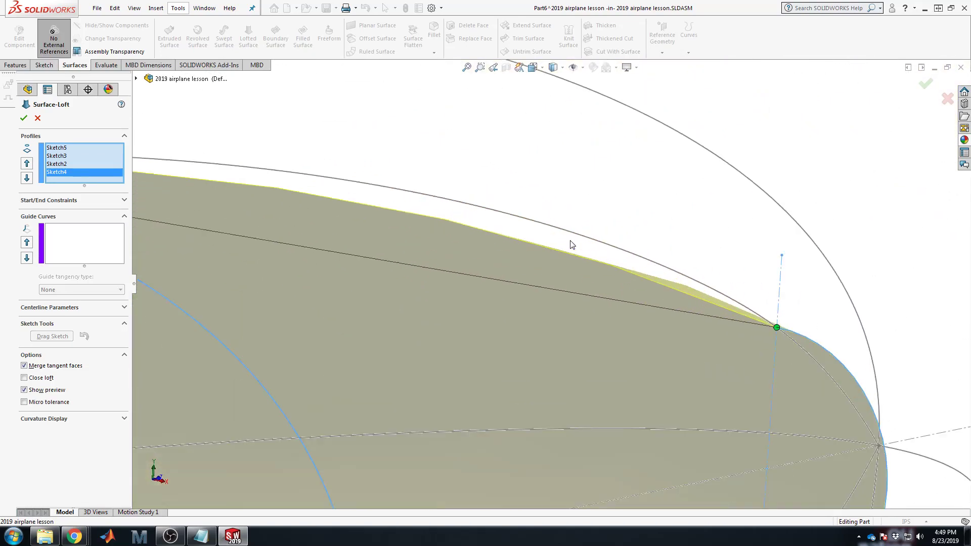
{"action": "scroll", "coordinate": [548, 262], "scroll_direction": "up", "scroll_amount": 3}
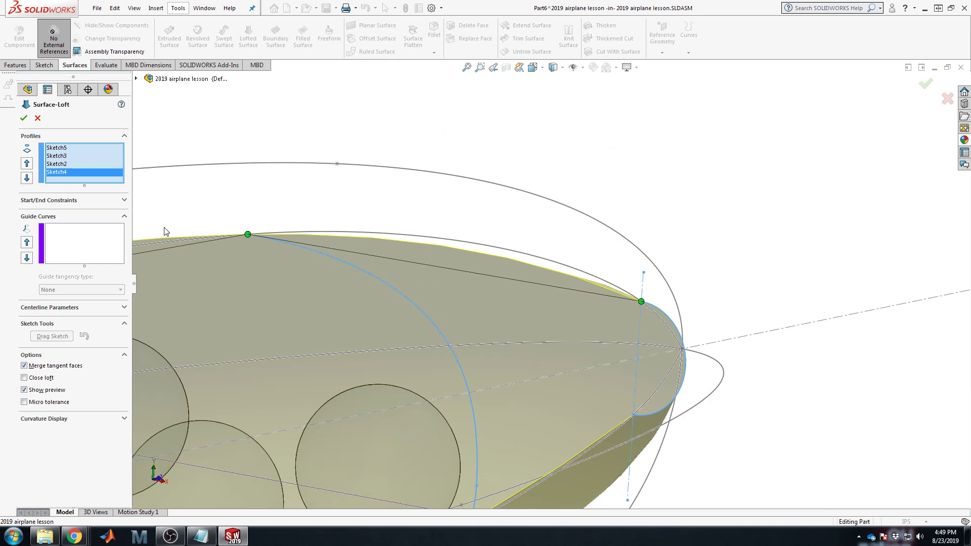
{"action": "left_click", "coordinate": [101, 244]}
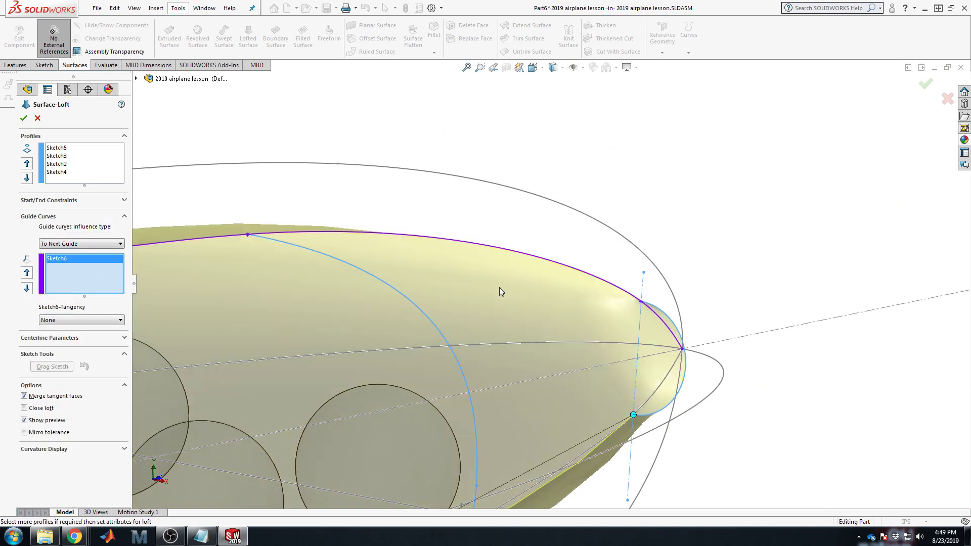
Step: Add Sketch7 as a second guide curve and confirm the loft as Surface-Loft5
{"action": "scroll", "coordinate": [499, 289], "scroll_direction": "up", "scroll_amount": 3}
{"action": "middle_click_drag", "start_coordinate": [484, 283], "coordinate": [439, 291]}
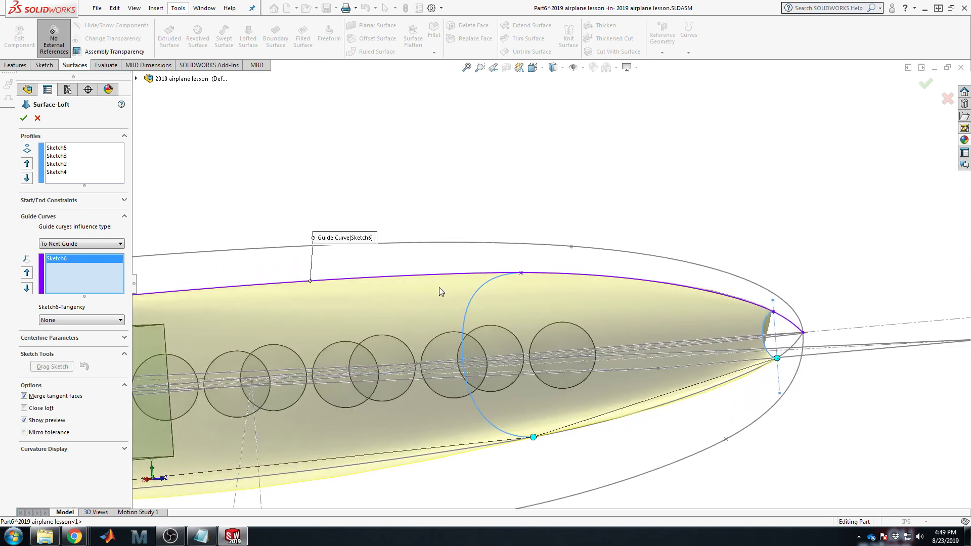
{"action": "left_click", "coordinate": [798, 347]}
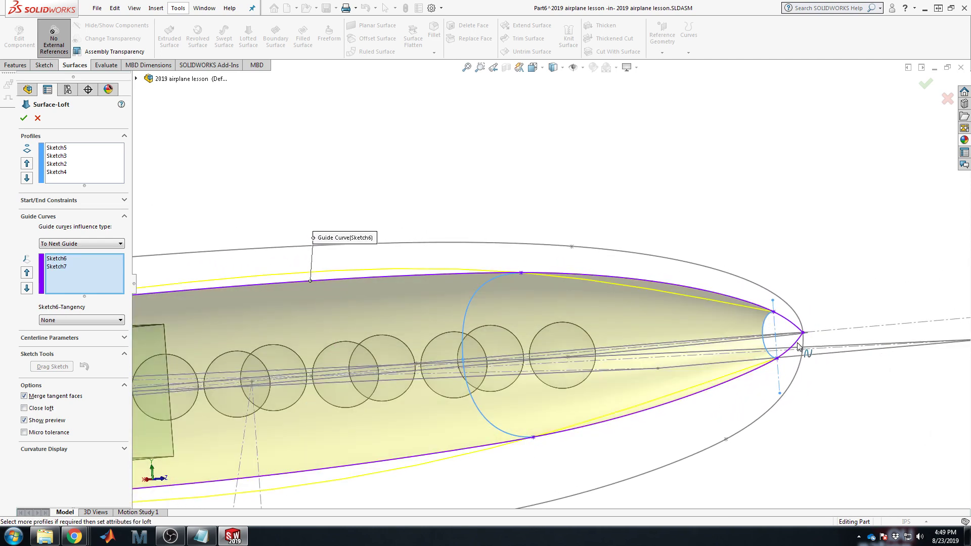
{"action": "mouse_move", "coordinate": [754, 388]}
{"action": "middle_mouse_down"}
{"action": "mouse_move", "coordinate": [678, 403]}
{"action": "mouse_move", "coordinate": [657, 419]}
{"action": "middle_mouse_up"}
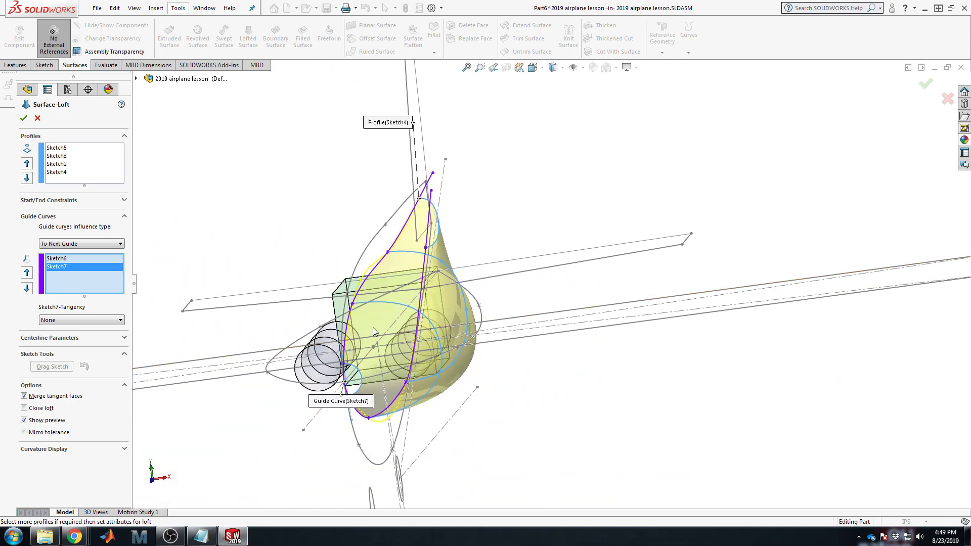
{"action": "middle_click_drag", "start_coordinate": [372, 326], "coordinate": [392, 206]}
{"action": "scroll", "coordinate": [490, 306], "scroll_direction": "up", "scroll_amount": 3}
{"action": "scroll", "coordinate": [490, 306], "scroll_direction": "up", "scroll_amount": 2}
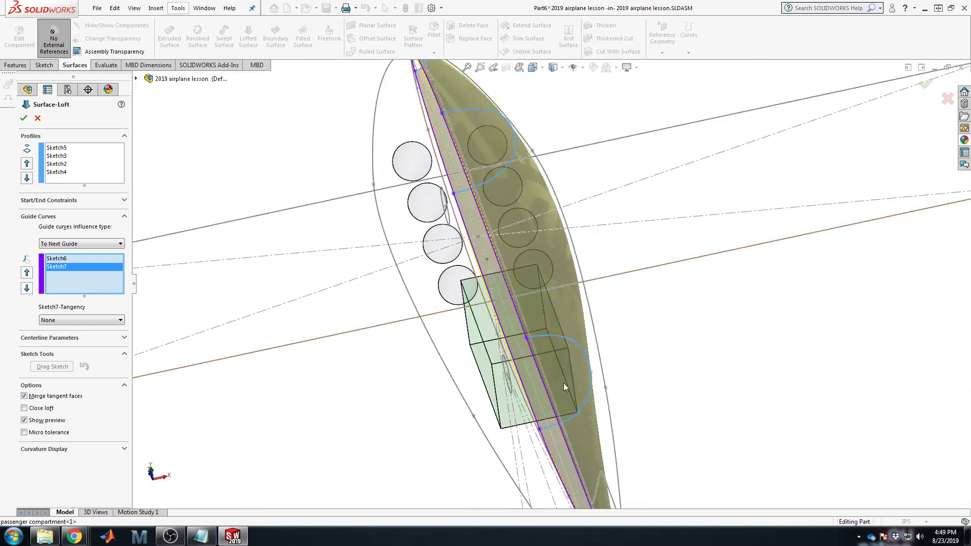
{"action": "scroll", "coordinate": [577, 401], "scroll_direction": "up", "scroll_amount": 3}
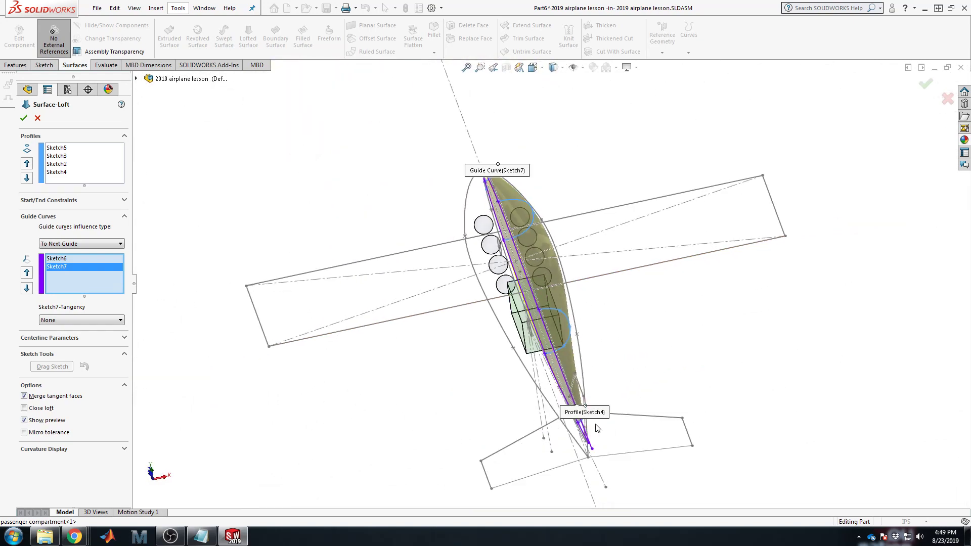
{"action": "left_click", "coordinate": [24, 117]}
Step: Inspect Surface-Loft5 from the Top view and a tilted front view
{"action": "middle_click_drag", "start_coordinate": [661, 152], "coordinate": [657, 283]}
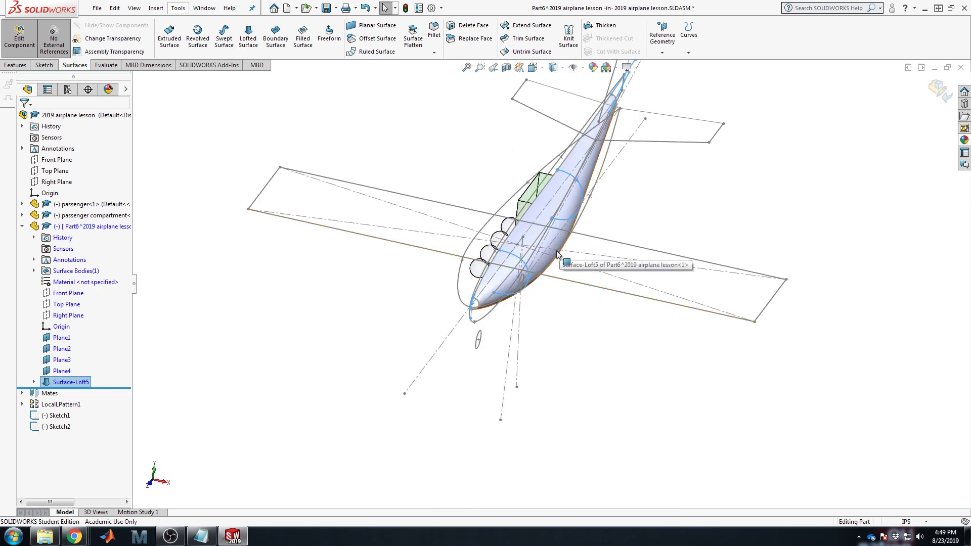
{"action": "left_click", "coordinate": [535, 230]}
{"action": "key", "text": "ctrl+5"}
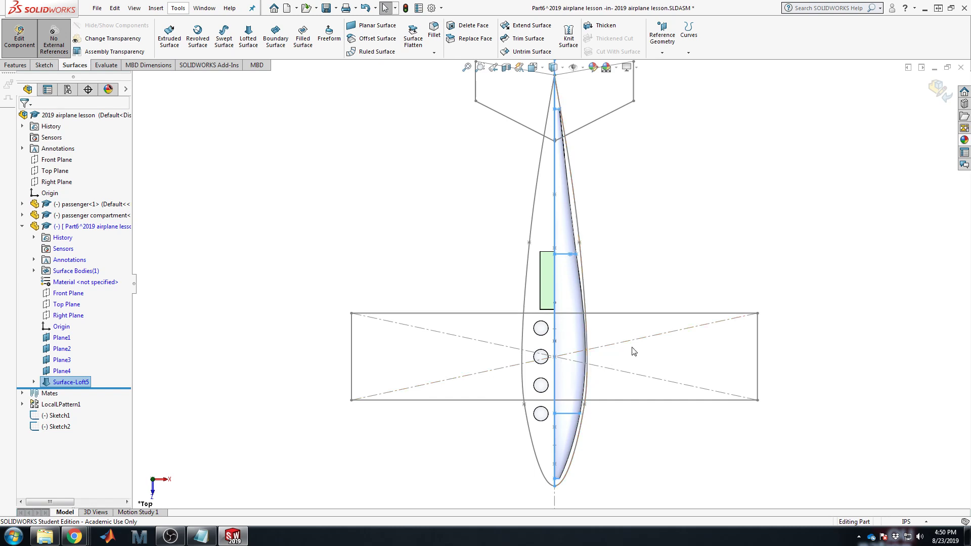
{"action": "scroll", "coordinate": [579, 379], "scroll_direction": "up", "scroll_amount": 5}
{"action": "middle_click_drag", "start_coordinate": [559, 396], "coordinate": [554, 358]}
{"action": "key", "text": "space"}
{"action": "left_click", "coordinate": [659, 309]}
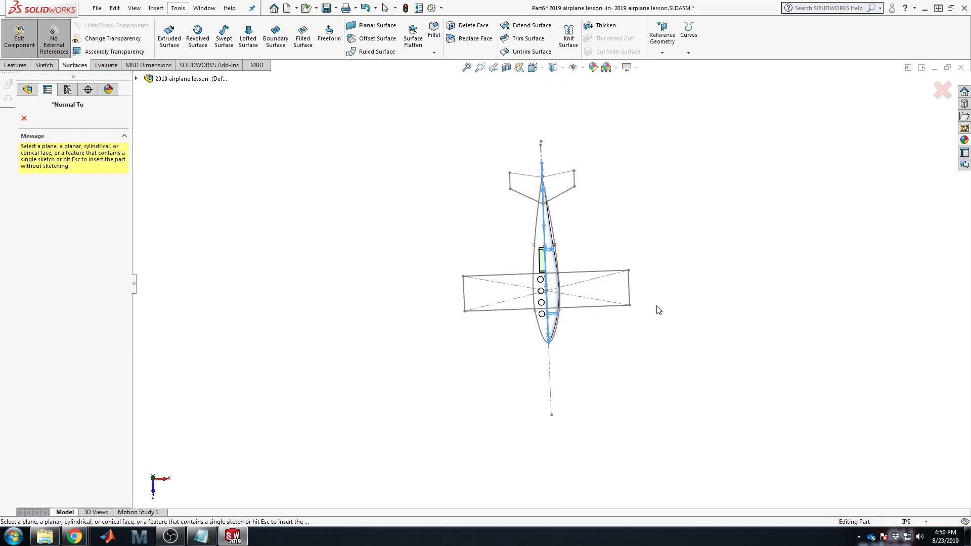
{"action": "key", "text": "Escape"}
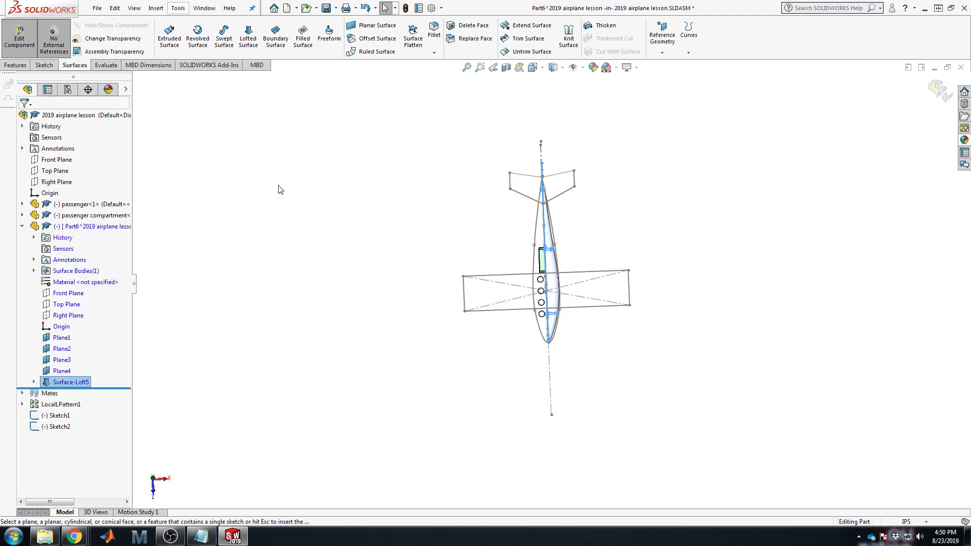
{"action": "scroll", "coordinate": [625, 268], "scroll_direction": "down", "scroll_amount": 6}
{"action": "middle_click_drag", "start_coordinate": [452, 365], "coordinate": [405, 194]}
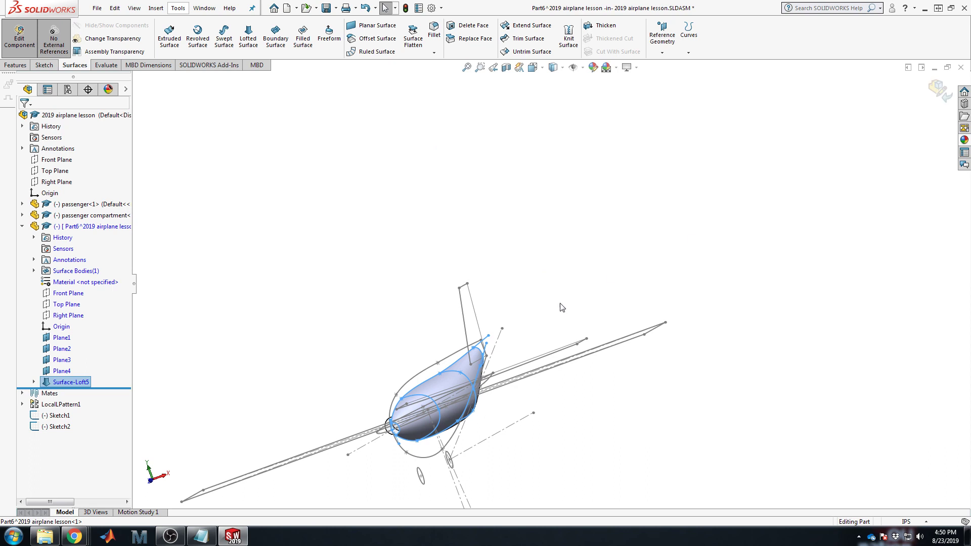
{"action": "scroll", "coordinate": [474, 380], "scroll_direction": "down", "scroll_amount": 2}
{"action": "left_click", "coordinate": [583, 319]}
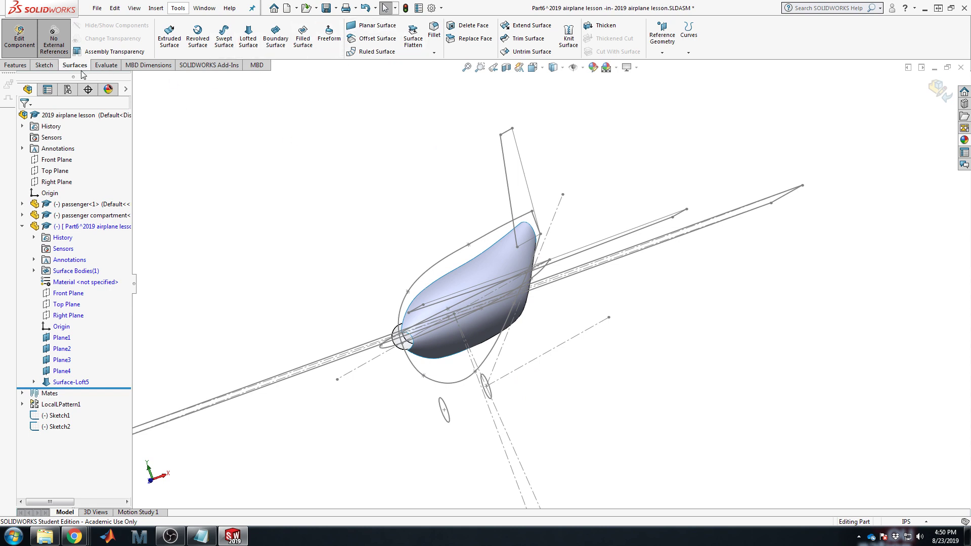
Step: Mirror the Surface-Loft5 body about the Right Plane to create Mirror1
{"action": "left_click", "coordinate": [15, 65]}
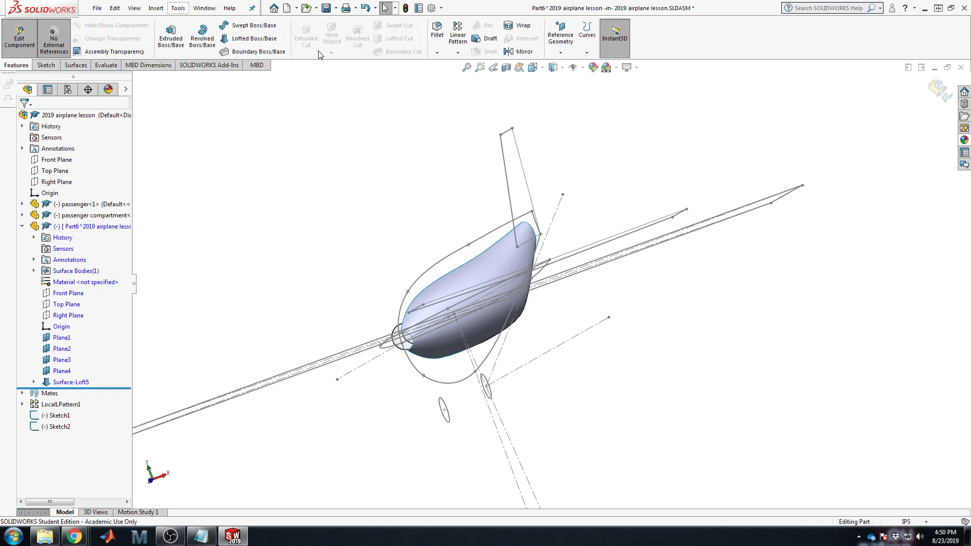
{"action": "left_click", "coordinate": [509, 52]}
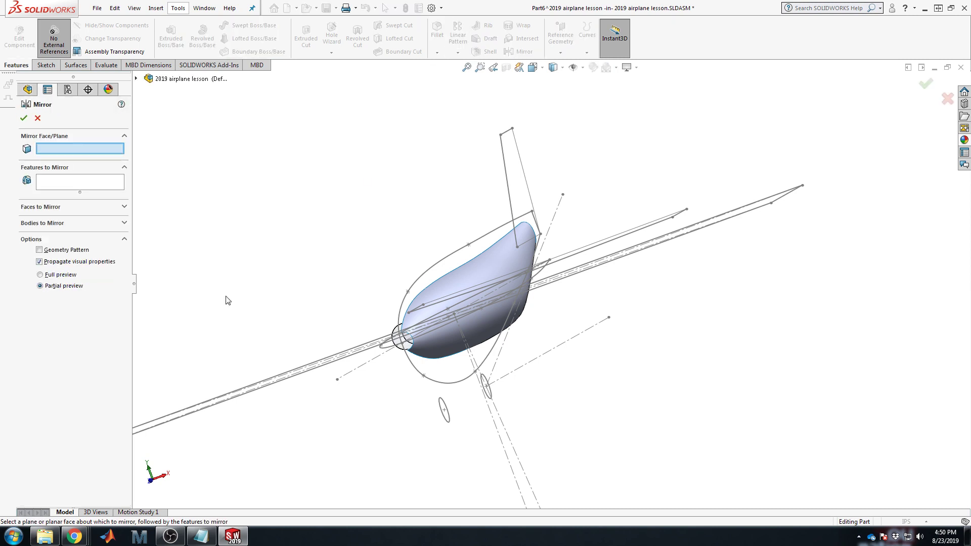
{"action": "left_click", "coordinate": [136, 78]}
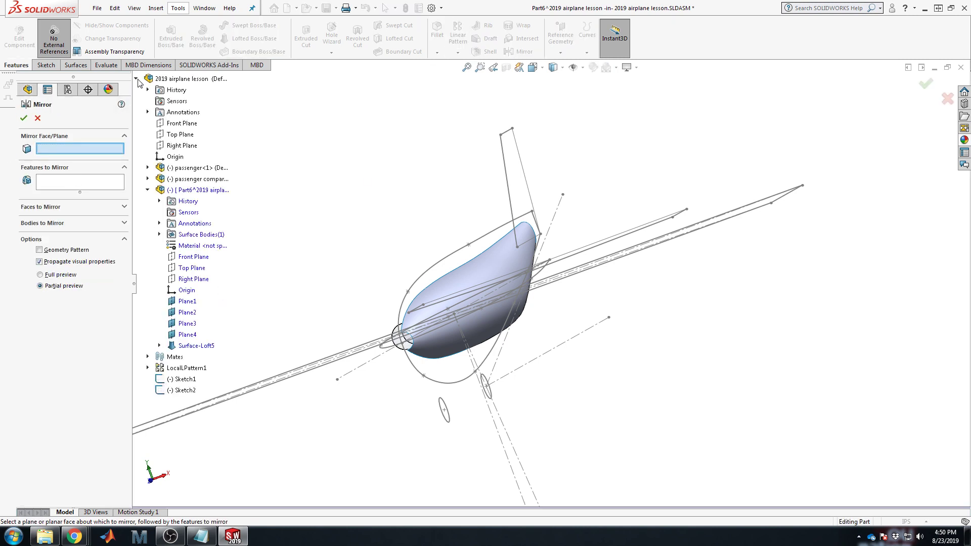
{"action": "left_click", "coordinate": [193, 279]}
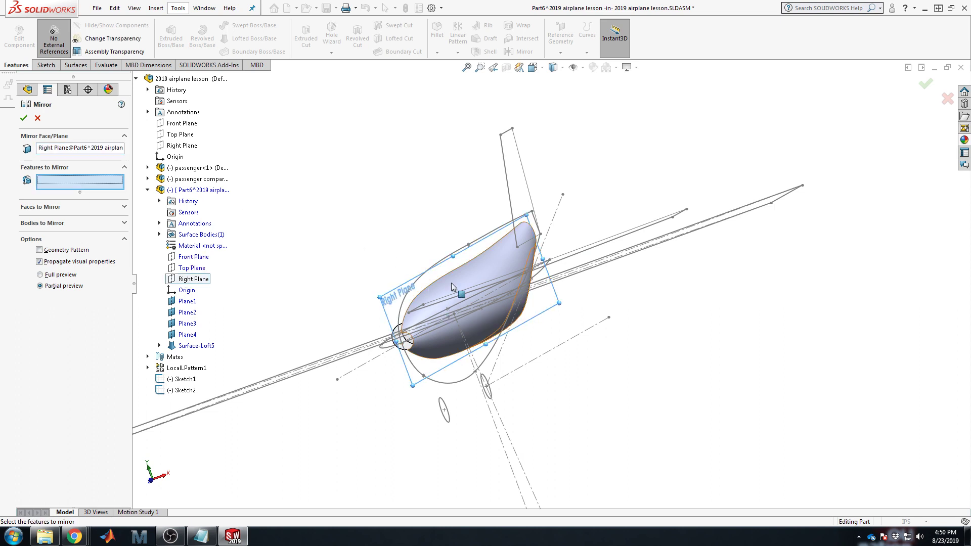
{"action": "left_click", "coordinate": [69, 224]}
{"action": "left_click", "coordinate": [480, 284]}
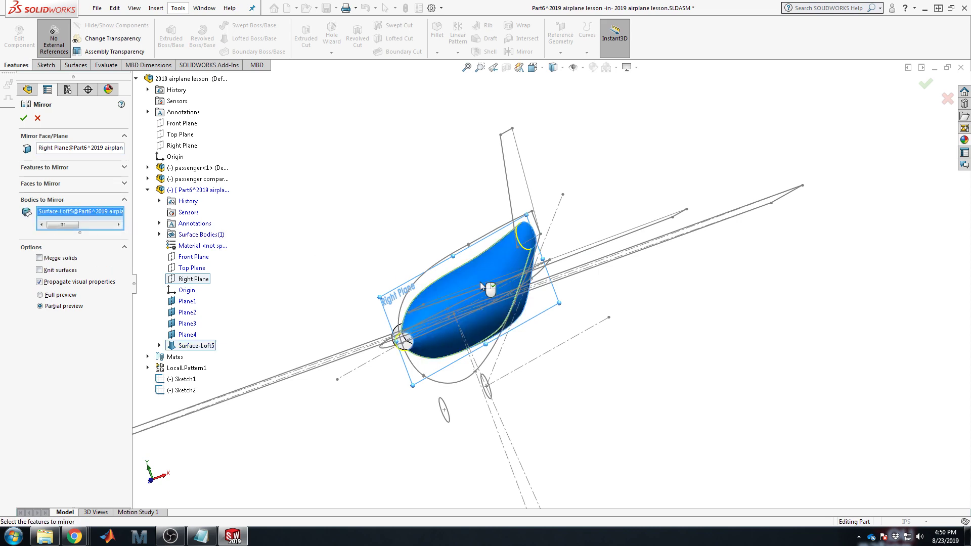
{"action": "middle_click_drag", "start_coordinate": [392, 303], "coordinate": [470, 253]}
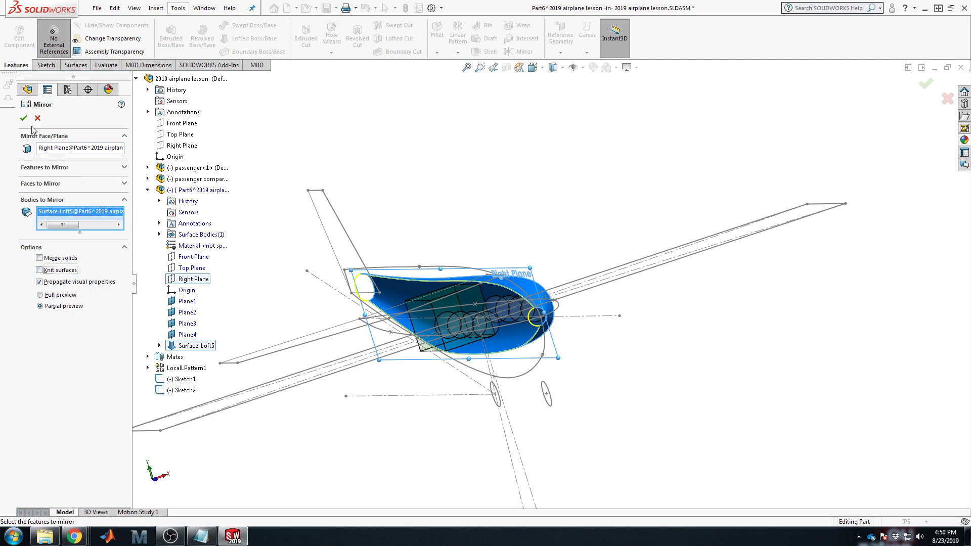
{"action": "left_click", "coordinate": [22, 121]}
{"action": "middle_click_drag", "start_coordinate": [516, 195], "coordinate": [643, 351]}
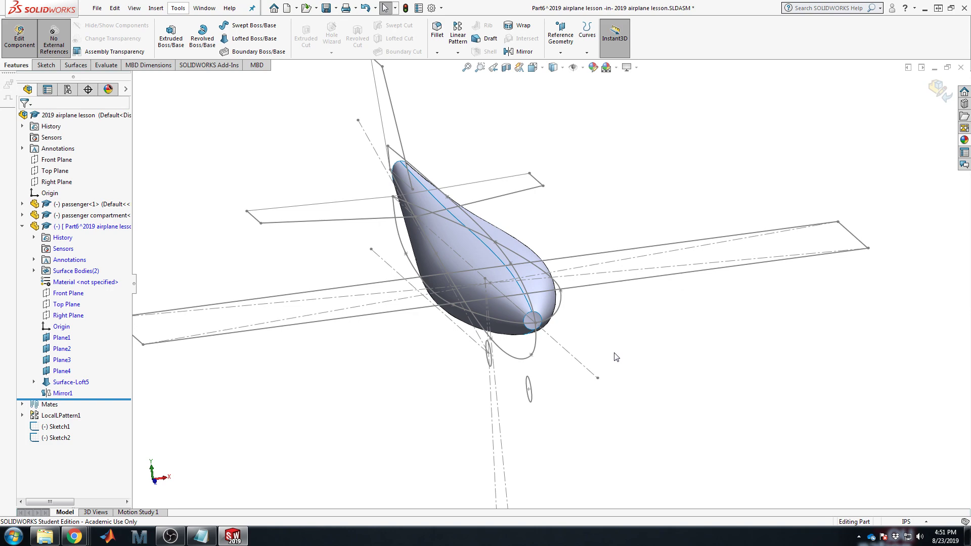
Step: Bring up the Surfaces tools and view the fuselage's circular nose opening from an oblique angle
{"action": "scroll", "coordinate": [491, 353], "scroll_direction": "down", "scroll_amount": 5}
{"action": "left_click", "coordinate": [75, 65]}
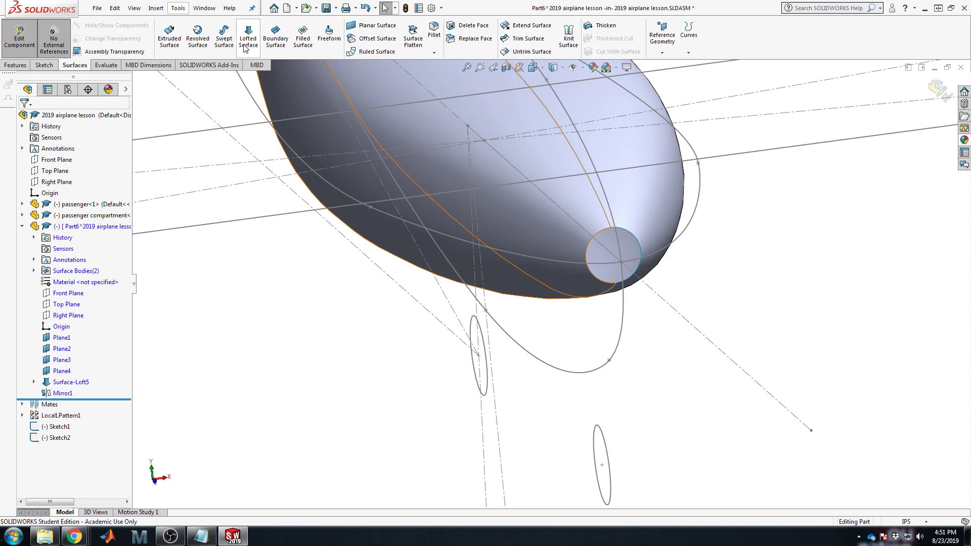
{"action": "scroll", "coordinate": [578, 254], "scroll_direction": "down", "scroll_amount": 6}
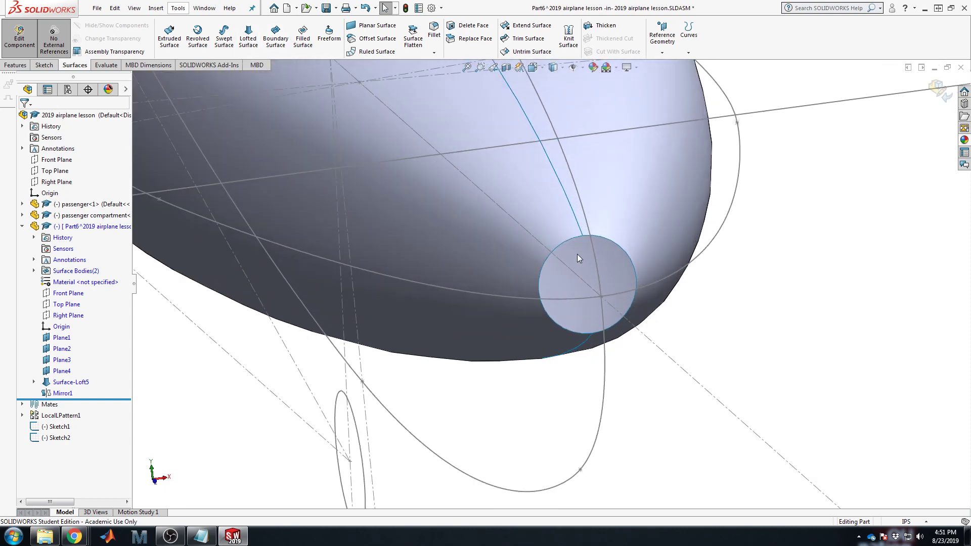
{"action": "scroll", "coordinate": [734, 268], "scroll_direction": "up", "scroll_amount": 5}
{"action": "scroll", "coordinate": [744, 263], "scroll_direction": "down", "scroll_amount": 5}
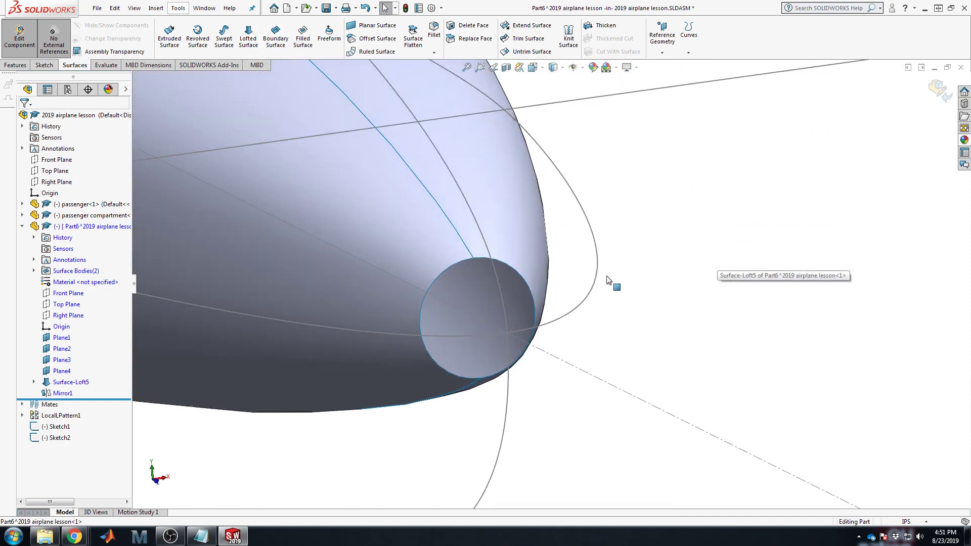
{"action": "middle_click_drag", "start_coordinate": [506, 350], "coordinate": [526, 367]}
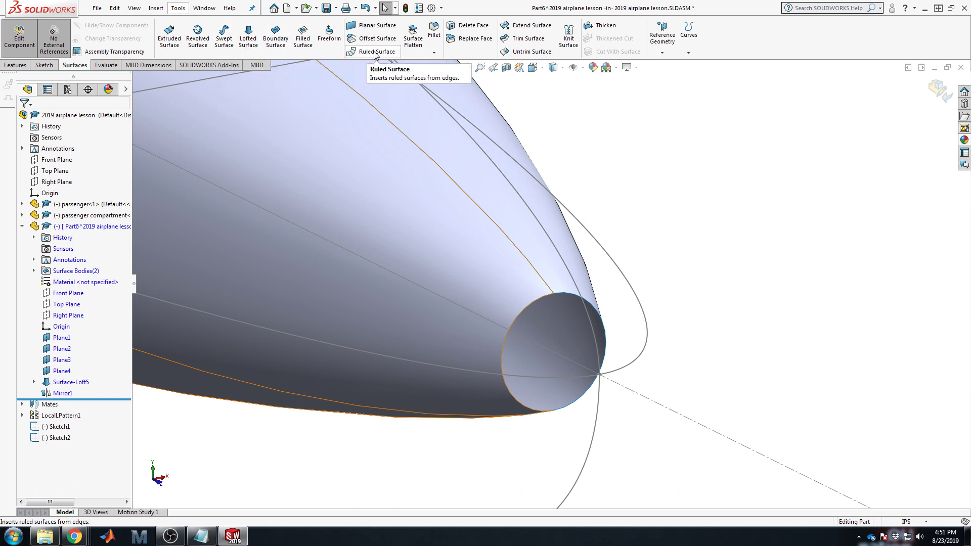
Step: Start a Filled Surface with both nose edges as the patch boundary, set to Tangent
{"action": "left_click", "coordinate": [306, 46]}
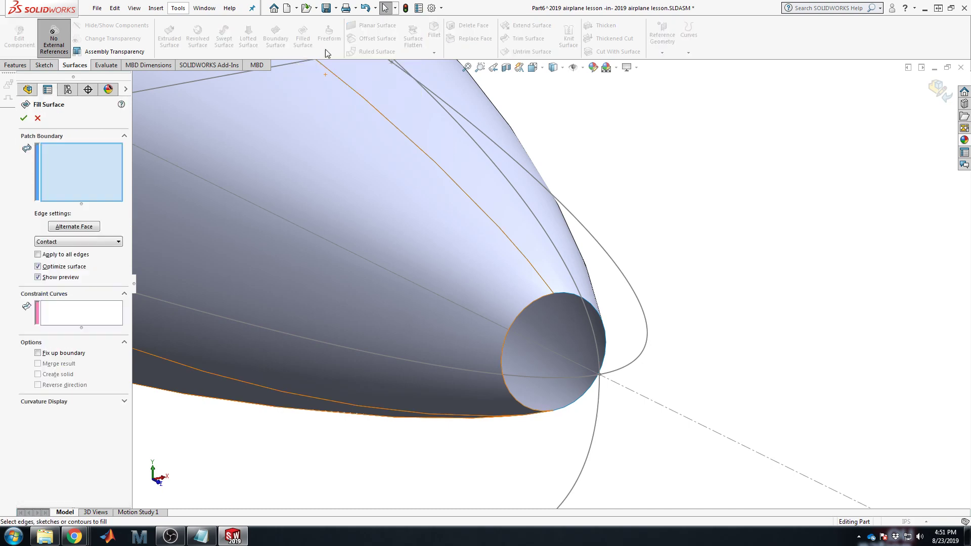
{"action": "left_click", "coordinate": [520, 315]}
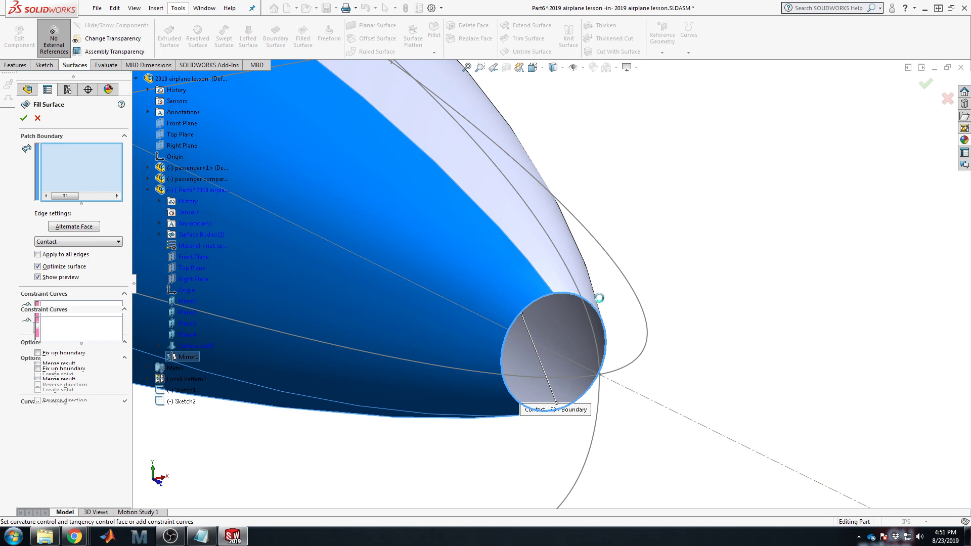
{"action": "left_click", "coordinate": [591, 298]}
{"action": "middle_click_drag", "start_coordinate": [513, 362], "coordinate": [511, 404]}
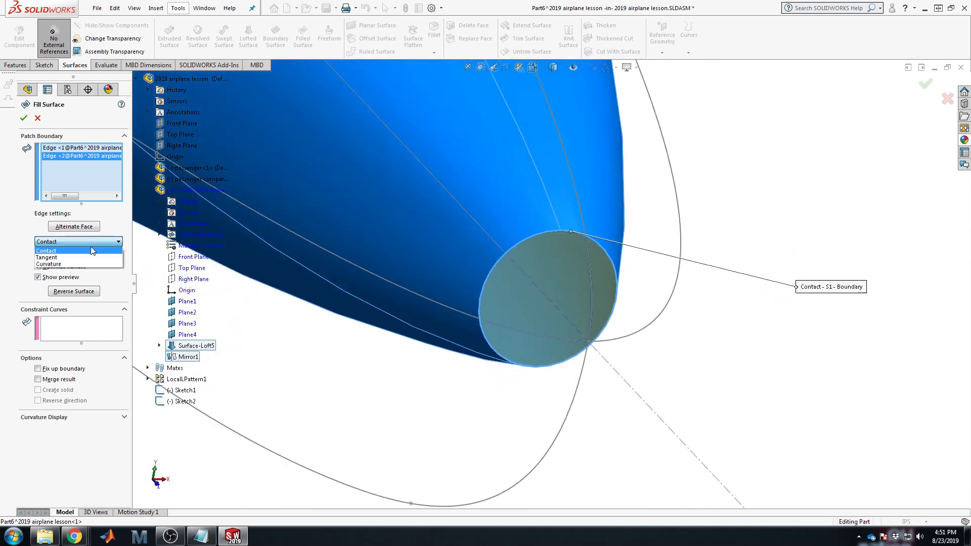
{"action": "left_click", "coordinate": [80, 259]}
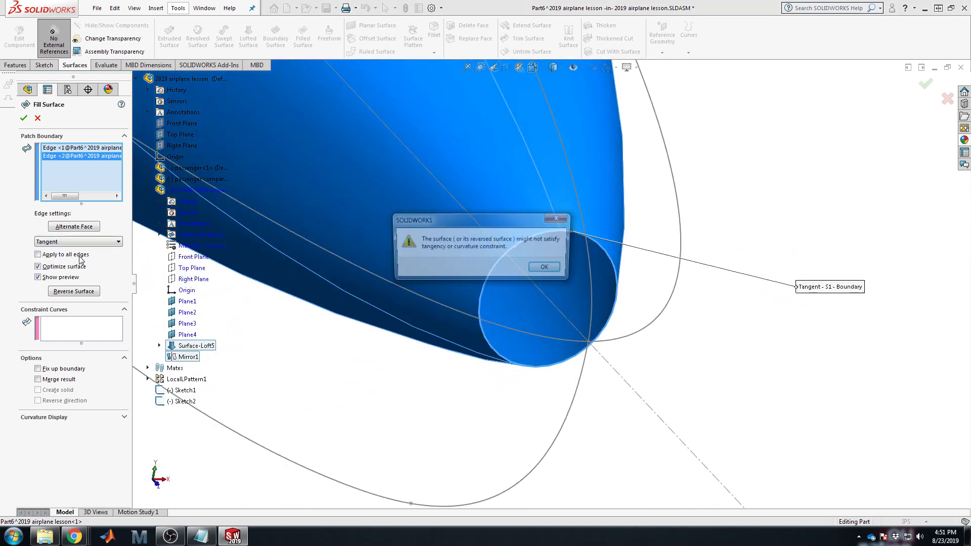
{"action": "left_click", "coordinate": [554, 271]}
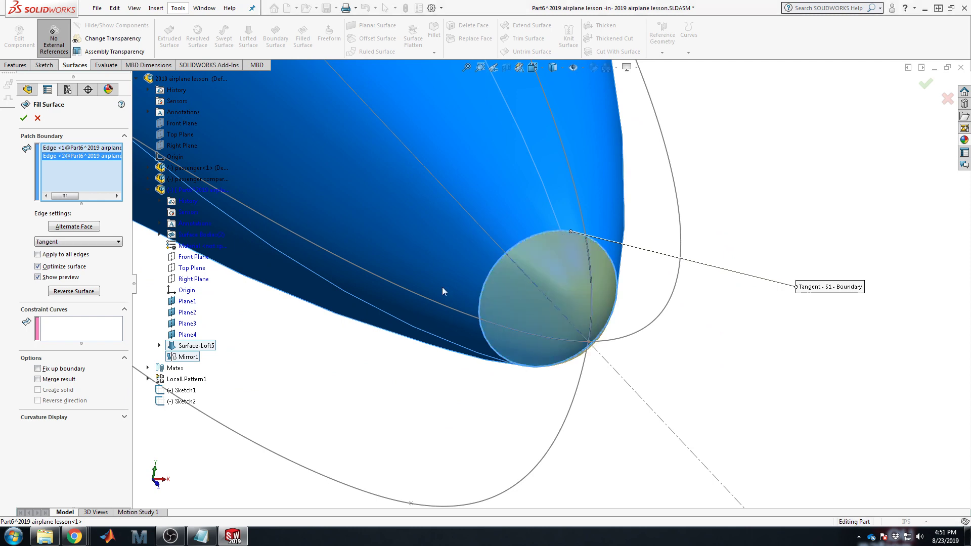
Step: Apply tangency to all boundary edges and accept the nose patch as Surface-Fill1
{"action": "middle_click_drag", "start_coordinate": [529, 282], "coordinate": [546, 151]}
{"action": "scroll", "coordinate": [476, 344], "scroll_direction": "down", "scroll_amount": 3}
{"action": "middle_click_drag", "start_coordinate": [404, 366], "coordinate": [379, 415]}
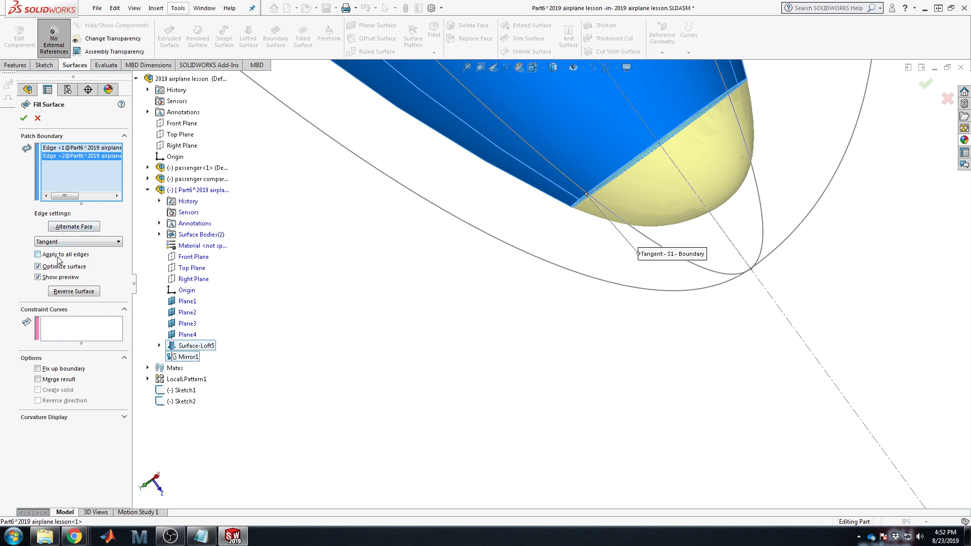
{"action": "left_click", "coordinate": [73, 254]}
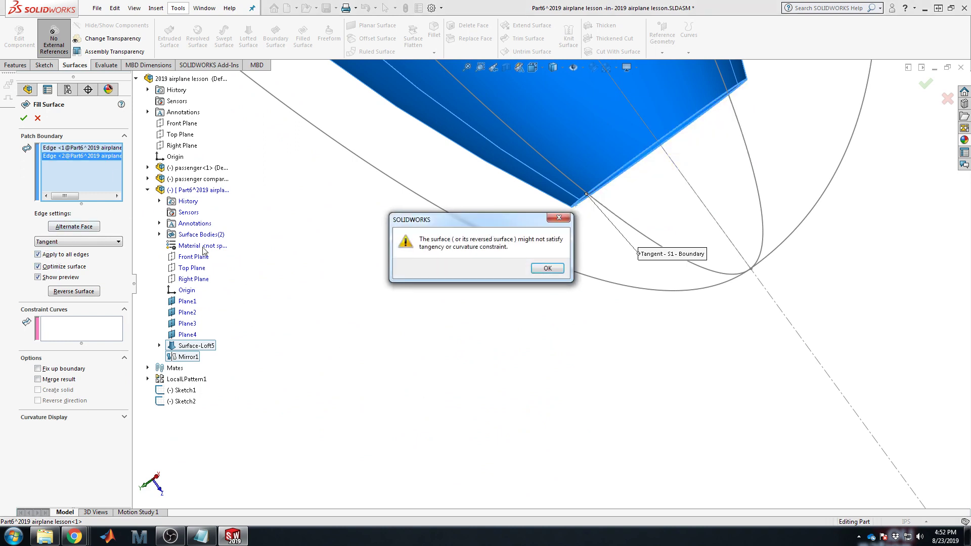
{"action": "left_click", "coordinate": [548, 269]}
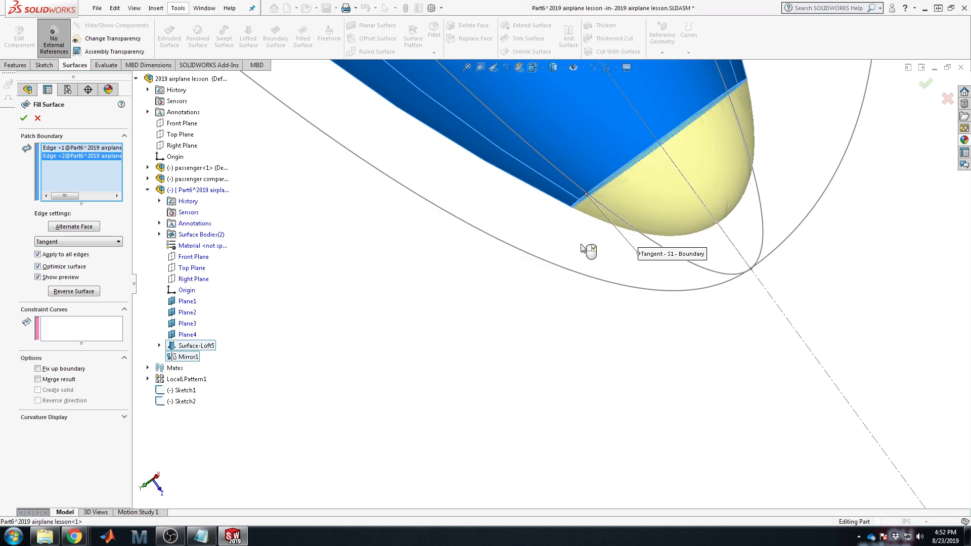
{"action": "mouse_move", "coordinate": [582, 244]}
{"action": "middle_mouse_down"}
{"action": "mouse_move", "coordinate": [572, 228]}
{"action": "mouse_move", "coordinate": [575, 257]}
{"action": "middle_mouse_up"}
{"action": "scroll", "coordinate": [578, 244], "scroll_direction": "up", "scroll_amount": 2}
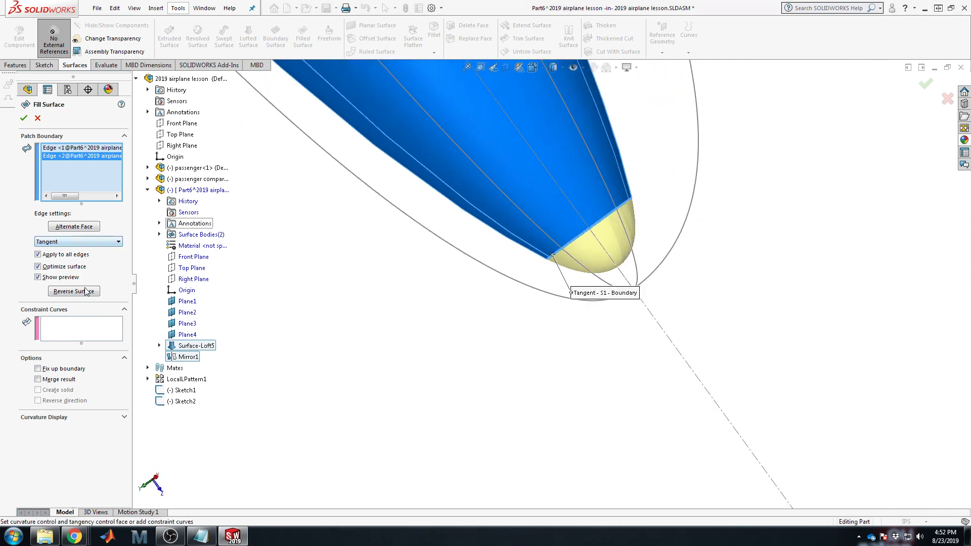
{"action": "left_click", "coordinate": [96, 196]}
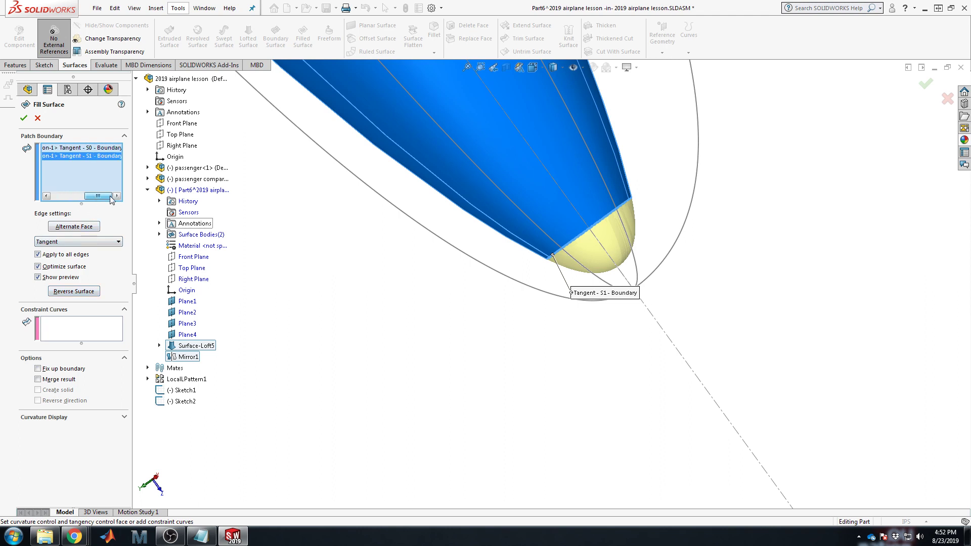
{"action": "left_click", "coordinate": [57, 196]}
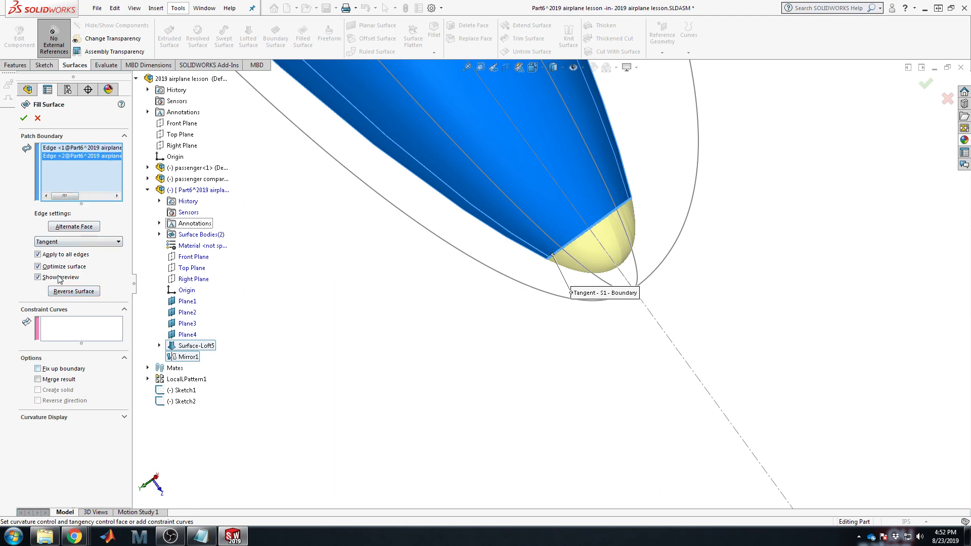
{"action": "left_click", "coordinate": [24, 119]}
{"action": "middle_click_drag", "start_coordinate": [489, 353], "coordinate": [524, 97]}
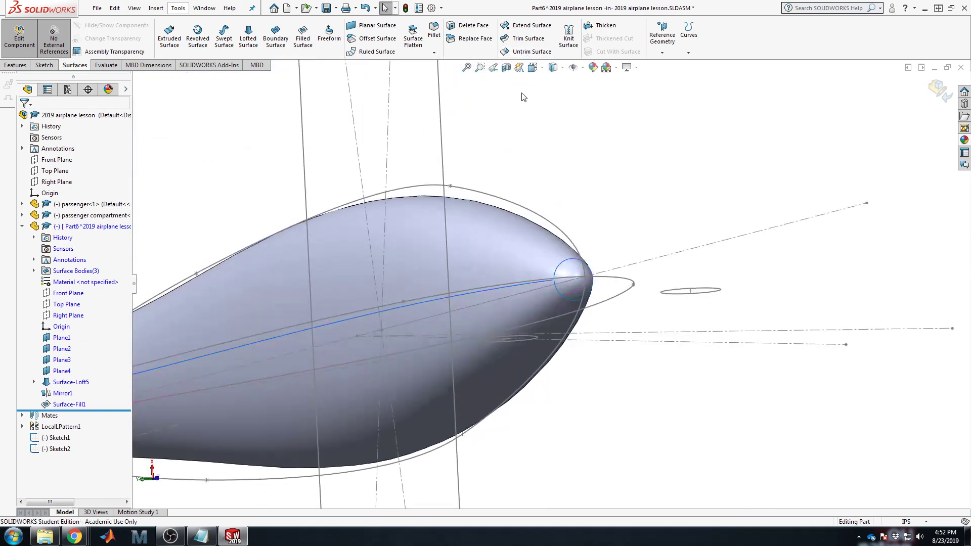
Step: Orbit around the airplane to inspect the capped nose and the open tail edge
{"action": "mouse_move", "coordinate": [684, 278]}
{"action": "middle_mouse_down"}
{"action": "mouse_move", "coordinate": [608, 288]}
{"action": "mouse_move", "coordinate": [599, 319]}
{"action": "middle_mouse_up"}
{"action": "scroll", "coordinate": [599, 319], "scroll_direction": "up", "scroll_amount": 5}
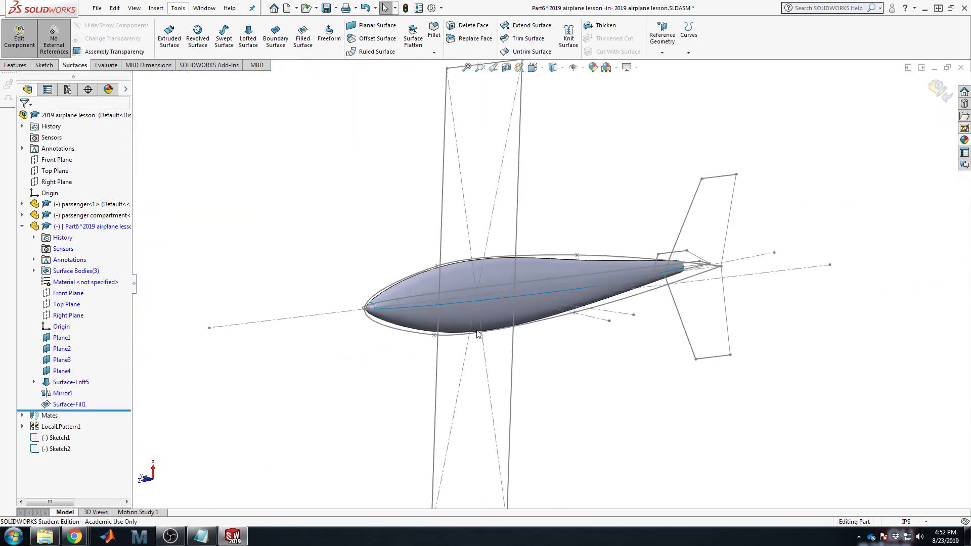
{"action": "mouse_move", "coordinate": [462, 343]}
{"action": "middle_mouse_down"}
{"action": "mouse_move", "coordinate": [465, 307]}
{"action": "mouse_move", "coordinate": [496, 273]}
{"action": "mouse_move", "coordinate": [570, 325]}
{"action": "mouse_move", "coordinate": [675, 317]}
{"action": "mouse_move", "coordinate": [499, 329]}
{"action": "middle_mouse_up"}
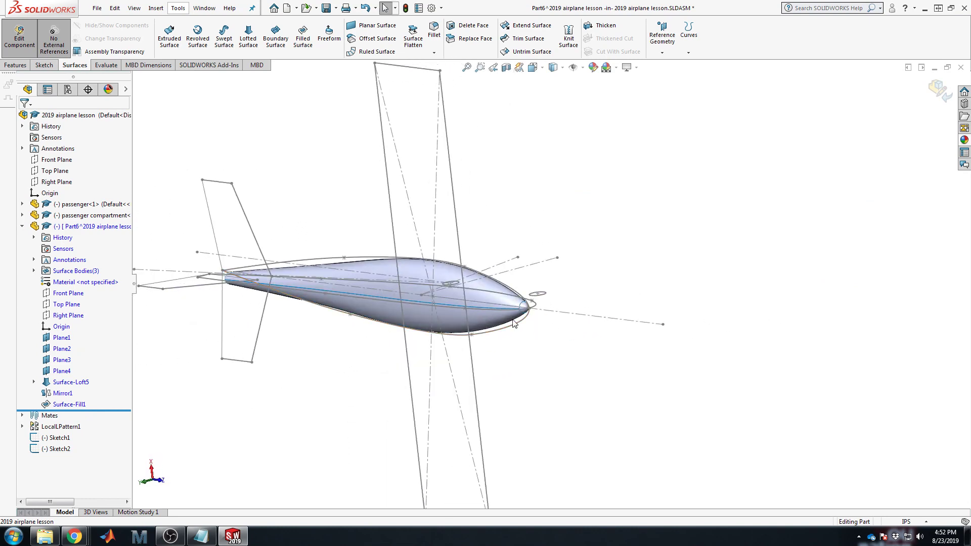
{"action": "scroll", "coordinate": [508, 311], "scroll_direction": "down", "scroll_amount": 5}
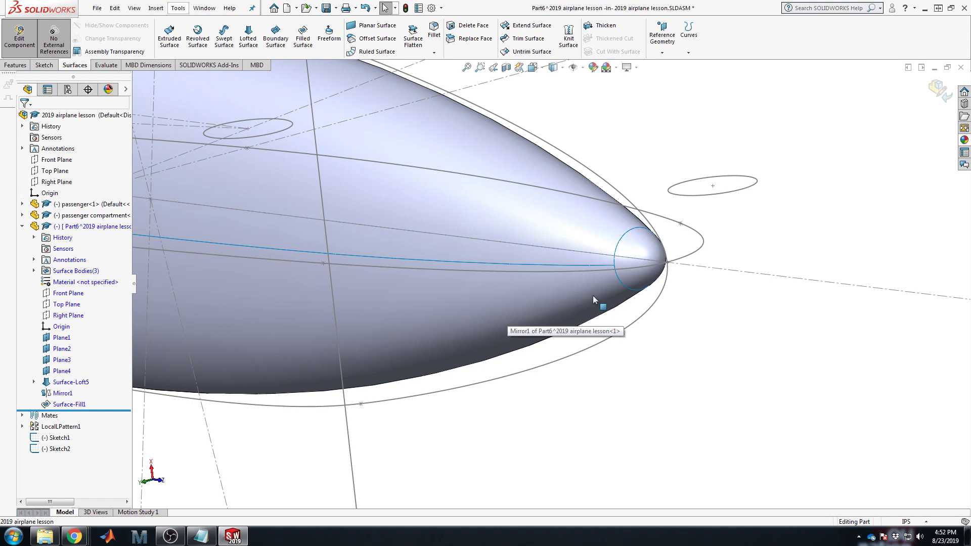
{"action": "scroll", "coordinate": [593, 295], "scroll_direction": "up", "scroll_amount": 6}
{"action": "scroll", "coordinate": [425, 277], "scroll_direction": "down", "scroll_amount": 5}
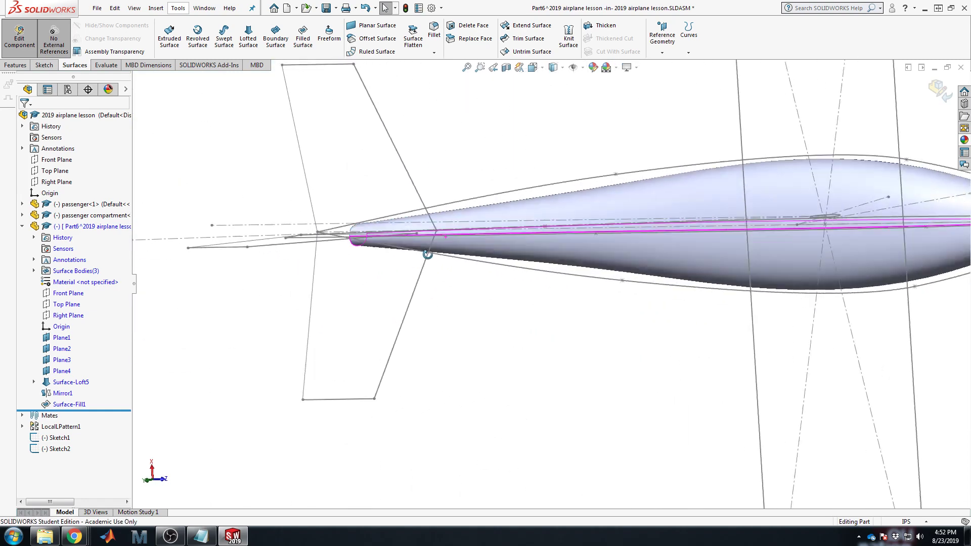
{"action": "middle_click_drag", "start_coordinate": [425, 277], "coordinate": [731, 271]}
{"action": "scroll", "coordinate": [602, 266], "scroll_direction": "down", "scroll_amount": 5}
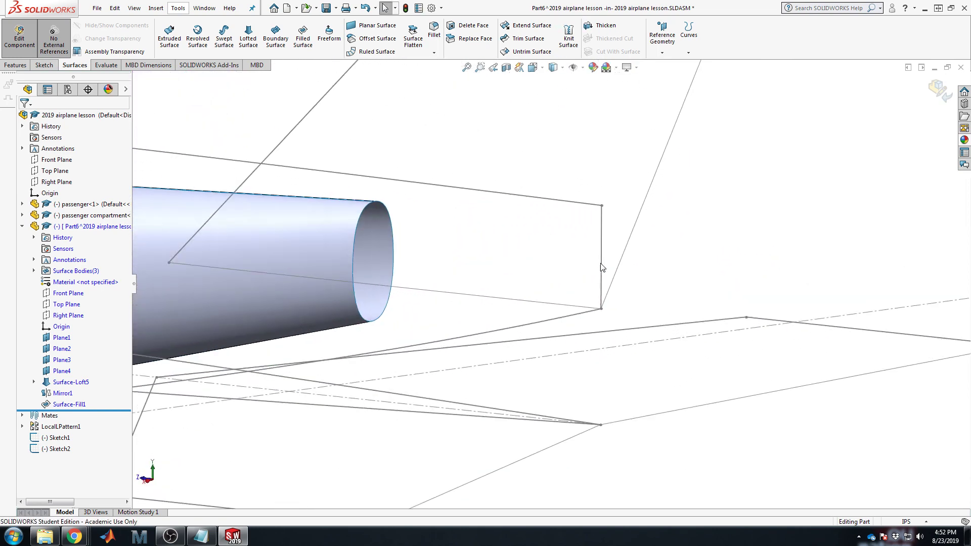
{"action": "left_click", "coordinate": [602, 253]}
{"action": "left_click", "coordinate": [556, 232]}
{"action": "scroll", "coordinate": [357, 223], "scroll_direction": "up", "scroll_amount": 4}
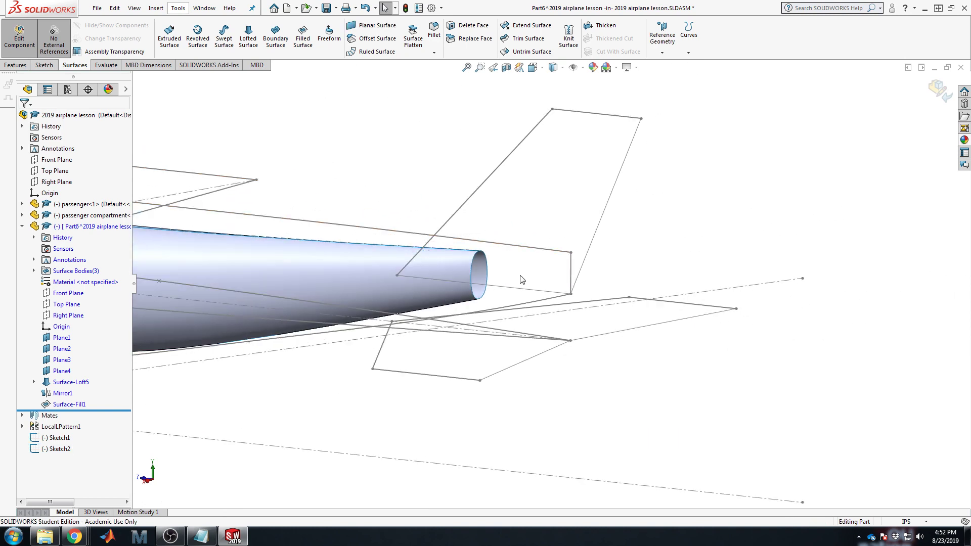
{"action": "left_click", "coordinate": [572, 261]}
{"action": "left_click", "coordinate": [791, 209]}
Step: Select the Right Plane, zoom to fit, and begin a new sketch on it
{"action": "left_click", "coordinate": [65, 315]}
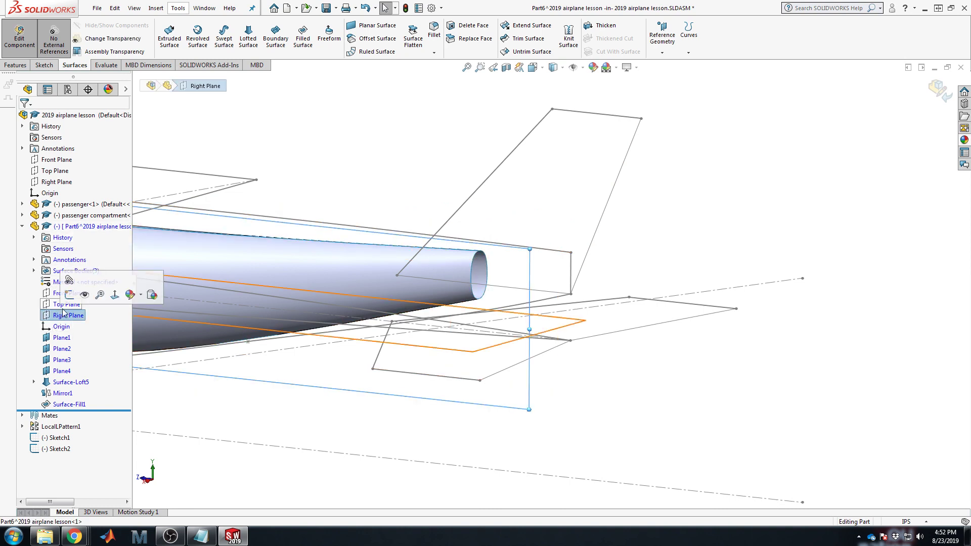
{"action": "key", "text": "f"}
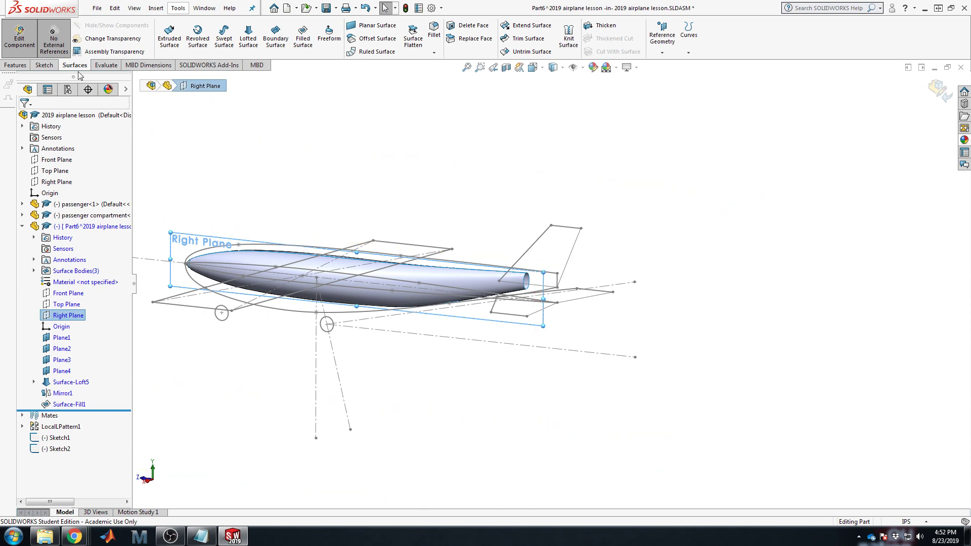
{"action": "left_click", "coordinate": [44, 65]}
Step: Open the sketch and view the Right Plane face-on
{"action": "left_click", "coordinate": [166, 36]}
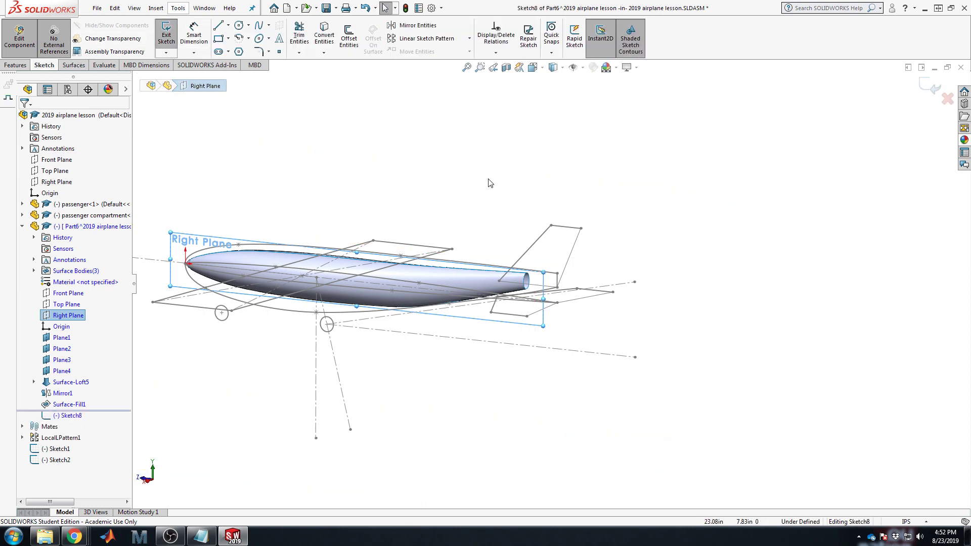
{"action": "key", "text": "space"}
{"action": "left_click", "coordinate": [583, 241]}
{"action": "scroll", "coordinate": [726, 249], "scroll_direction": "down", "scroll_amount": 5}
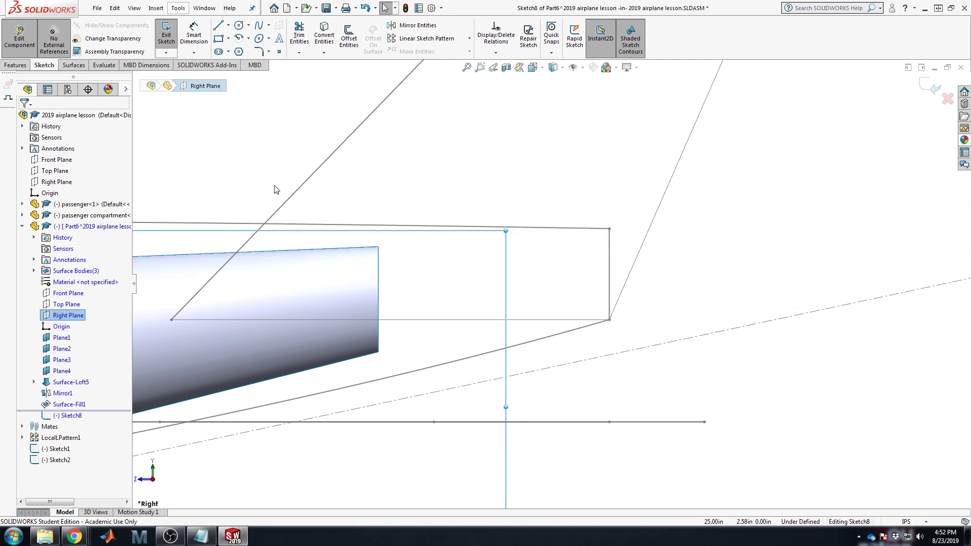
Step: Draw a short slanted line up from the tail's lower rear corner and exit Sketch8
{"action": "left_click", "coordinate": [218, 25]}
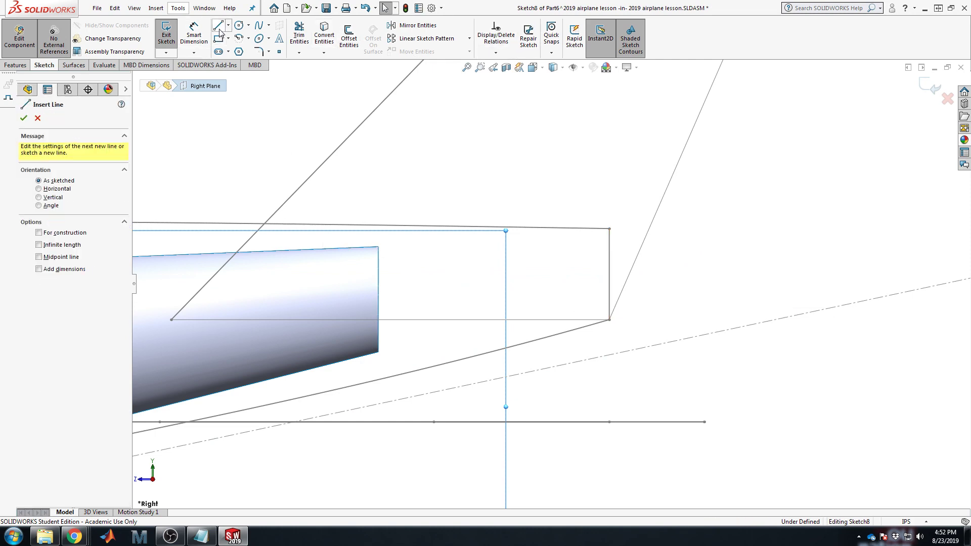
{"action": "scroll", "coordinate": [606, 303], "scroll_direction": "up", "scroll_amount": 3}
{"action": "scroll", "coordinate": [567, 300], "scroll_direction": "down", "scroll_amount": 2}
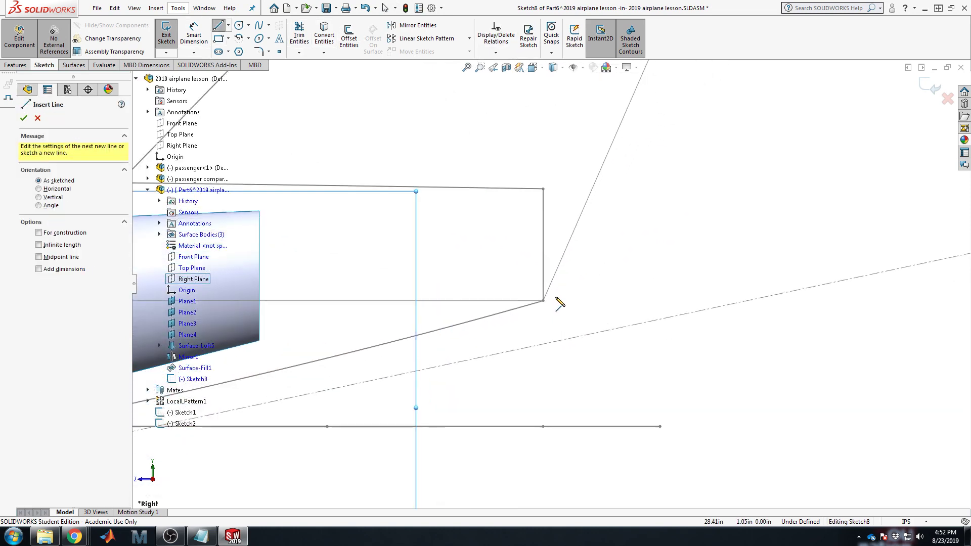
{"action": "left_click", "coordinate": [544, 301]}
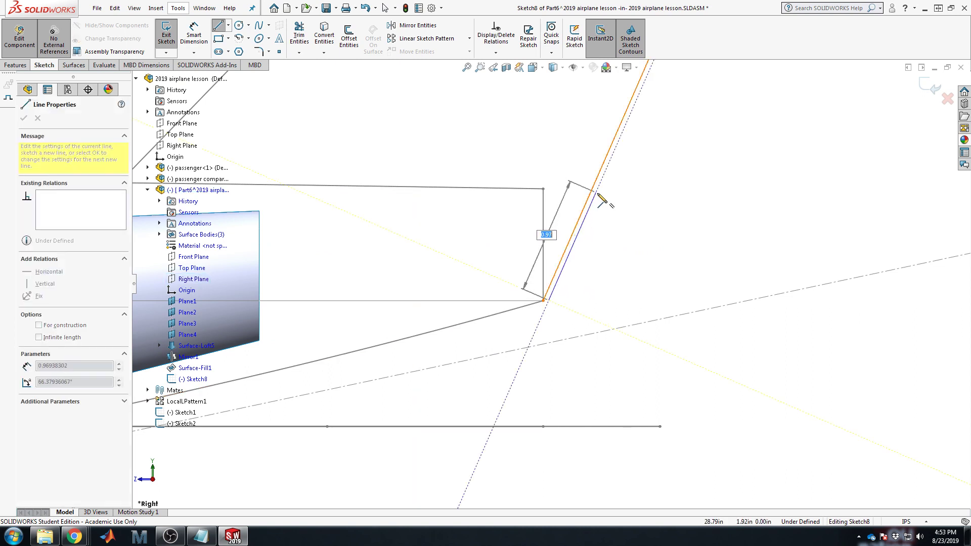
{"action": "left_click", "coordinate": [597, 192]}
{"action": "key", "text": "Escape"}
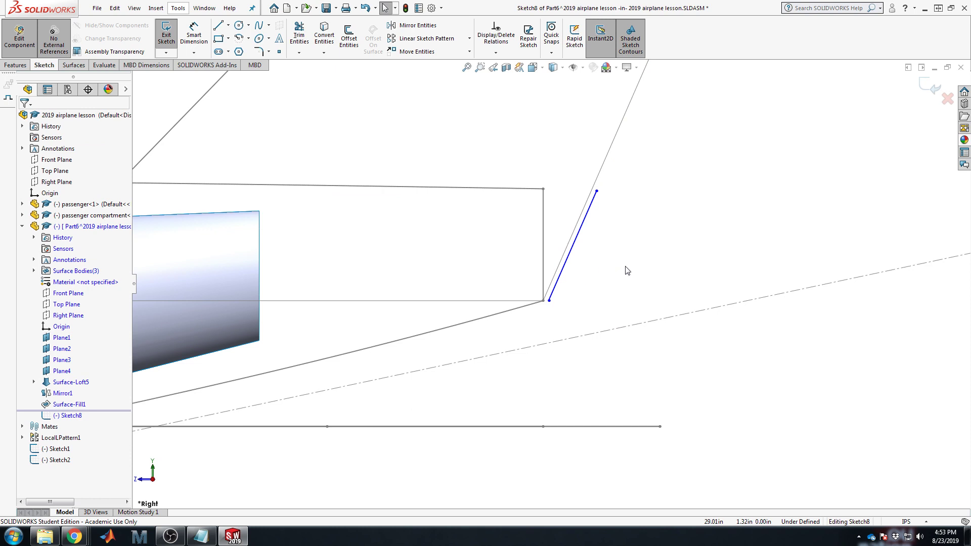
{"action": "scroll", "coordinate": [551, 288], "scroll_direction": "up", "scroll_amount": 3}
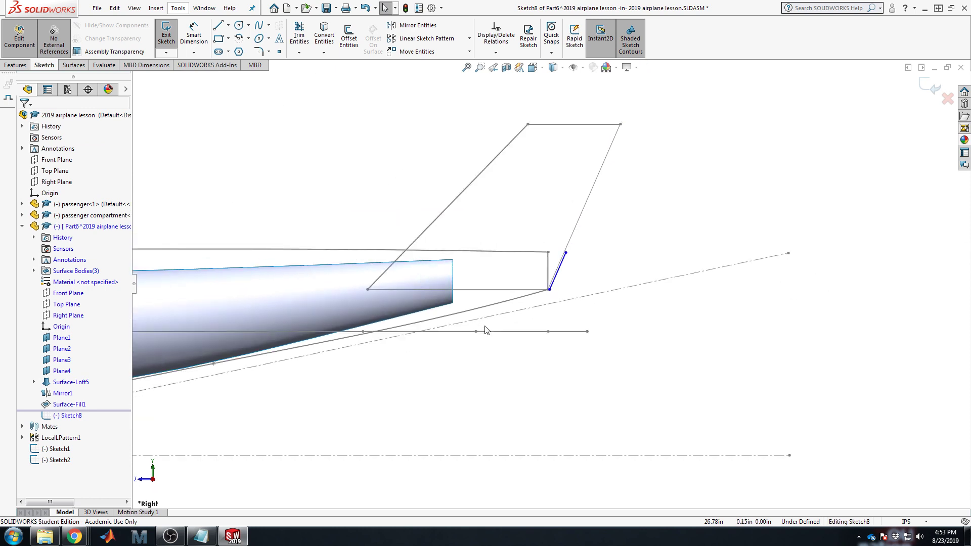
{"action": "left_click", "coordinate": [929, 91]}
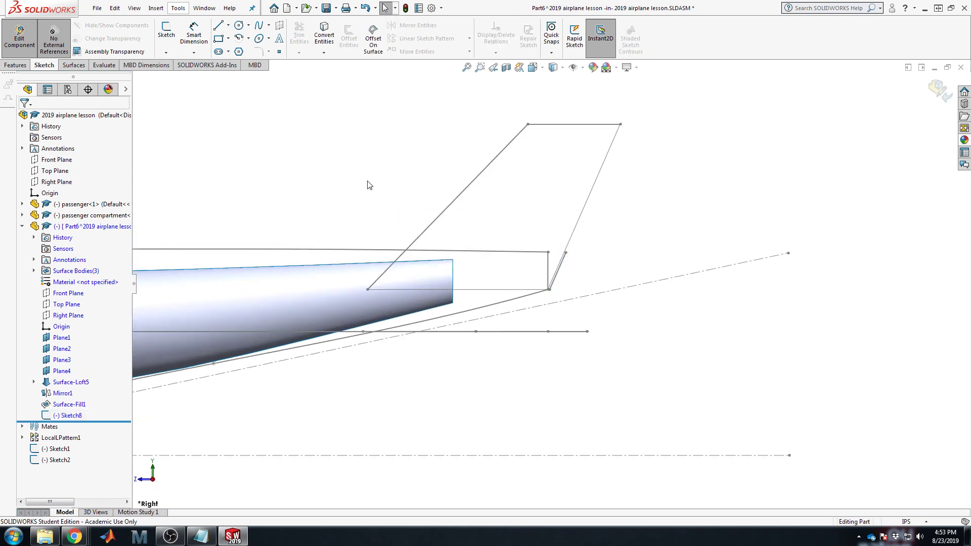
{"action": "left_click", "coordinate": [74, 65]}
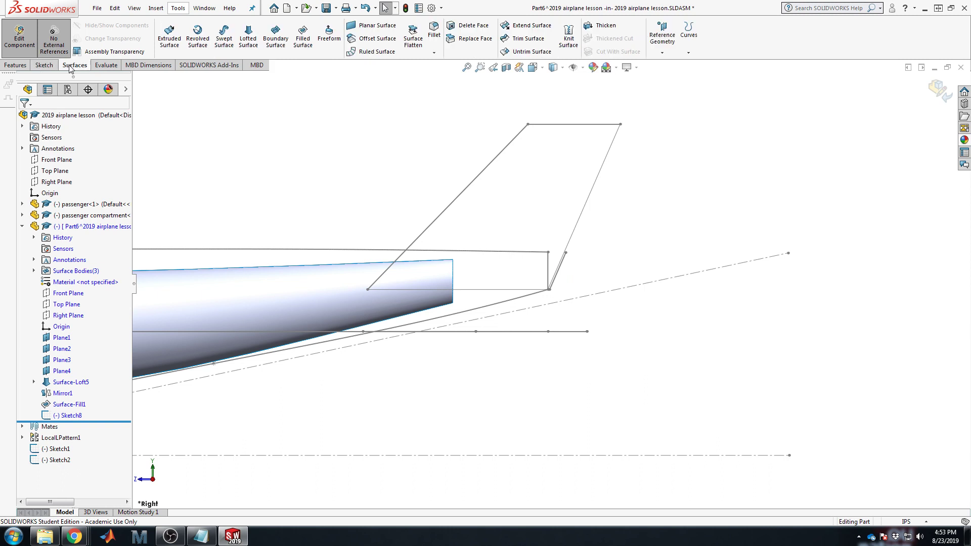
Step: Start a Lofted Surface from the fuselage's circular end edge to the Sketch8 line
{"action": "left_click", "coordinate": [248, 37]}
{"action": "middle_click_drag", "start_coordinate": [486, 276], "coordinate": [465, 284]}
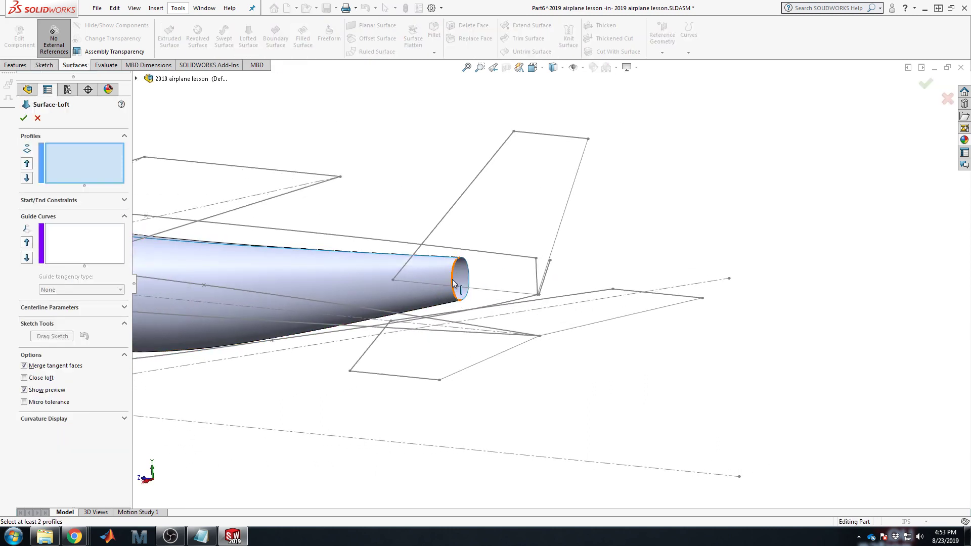
{"action": "left_click", "coordinate": [452, 281]}
{"action": "left_click", "coordinate": [550, 273]}
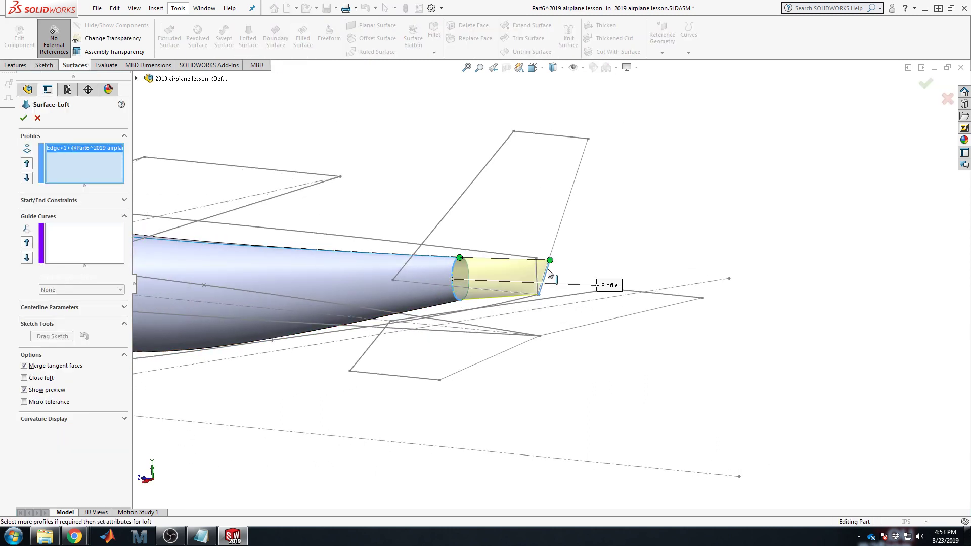
{"action": "scroll", "coordinate": [460, 284], "scroll_direction": "down", "scroll_amount": 5}
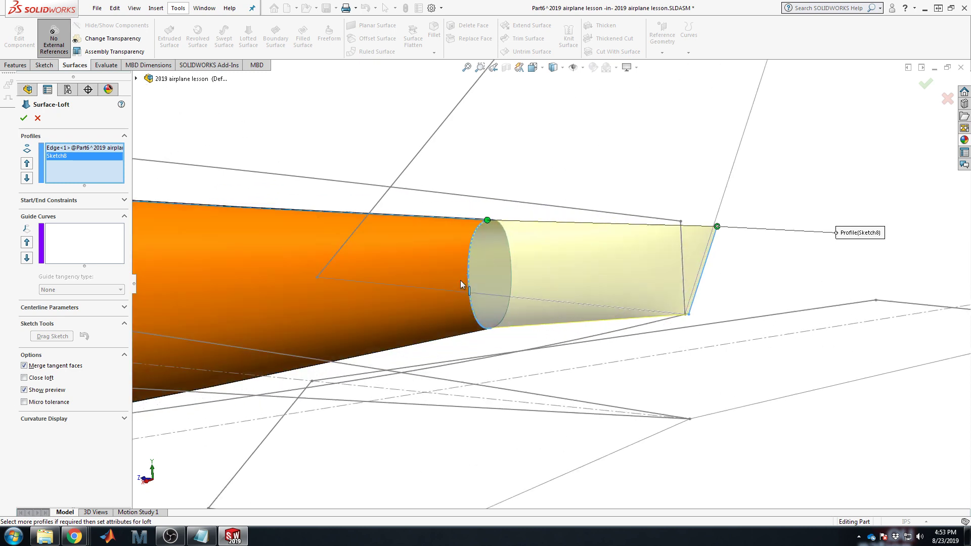
Step: Set the loft's start constraint to Tangency To Face and accept the tail cone
{"action": "left_click", "coordinate": [64, 148]}
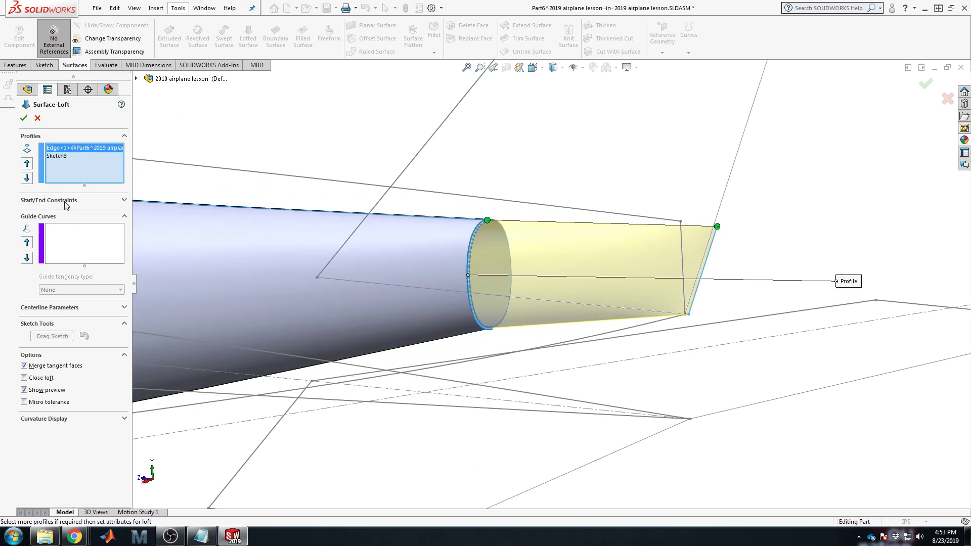
{"action": "left_click", "coordinate": [65, 200]}
{"action": "left_click", "coordinate": [71, 223]}
{"action": "left_click", "coordinate": [79, 248]}
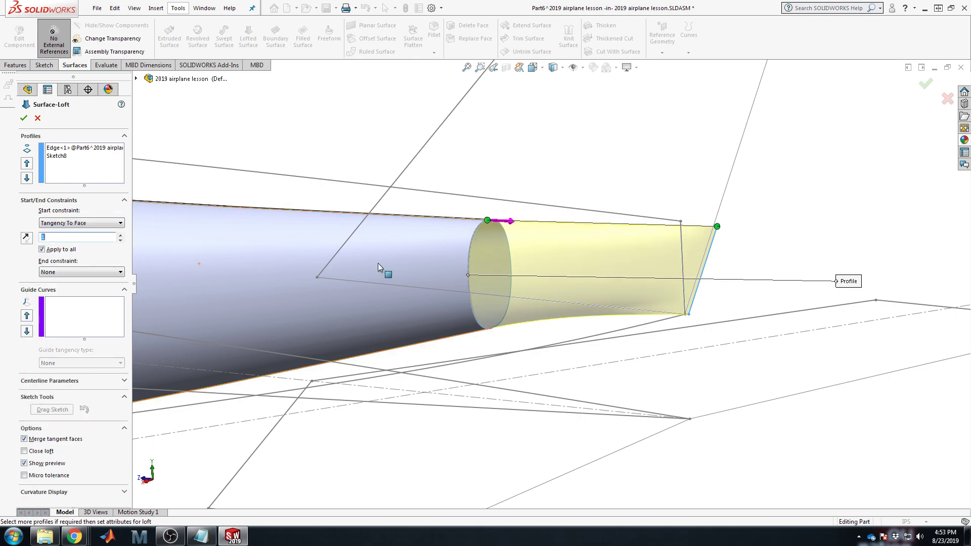
{"action": "middle_click_drag", "start_coordinate": [435, 194], "coordinate": [438, 338]}
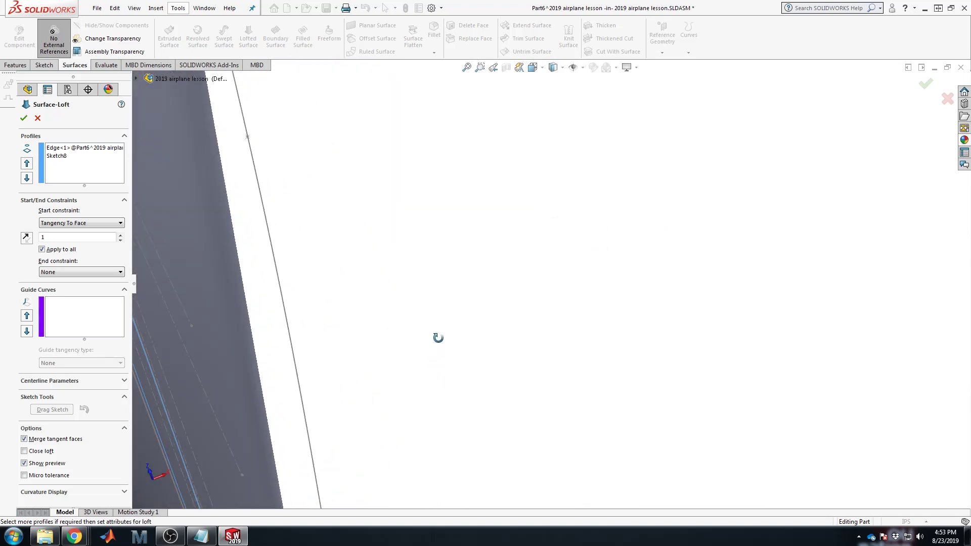
{"action": "scroll", "coordinate": [403, 500], "scroll_direction": "up", "scroll_amount": 4}
{"action": "scroll", "coordinate": [613, 458], "scroll_direction": "down", "scroll_amount": 2}
{"action": "scroll", "coordinate": [614, 458], "scroll_direction": "down", "scroll_amount": 3}
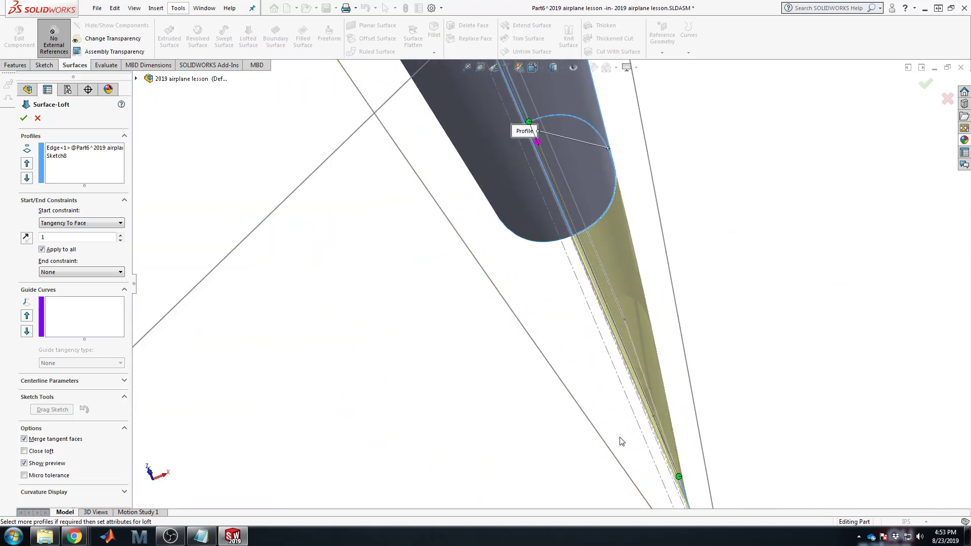
{"action": "mouse_move", "coordinate": [623, 408]}
{"action": "middle_mouse_down"}
{"action": "mouse_move", "coordinate": [618, 364]}
{"action": "mouse_move", "coordinate": [640, 481]}
{"action": "mouse_move", "coordinate": [420, 286]}
{"action": "mouse_move", "coordinate": [468, 92]}
{"action": "middle_mouse_up"}
{"action": "scroll", "coordinate": [640, 483], "scroll_direction": "up", "scroll_amount": 5}
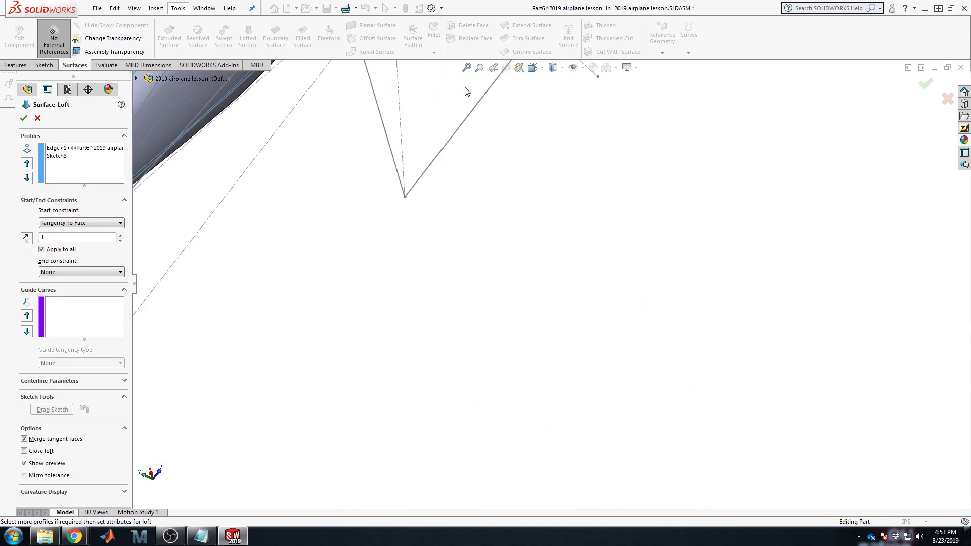
{"action": "left_click", "coordinate": [467, 68]}
{"action": "scroll", "coordinate": [459, 372], "scroll_direction": "down", "scroll_amount": 10}
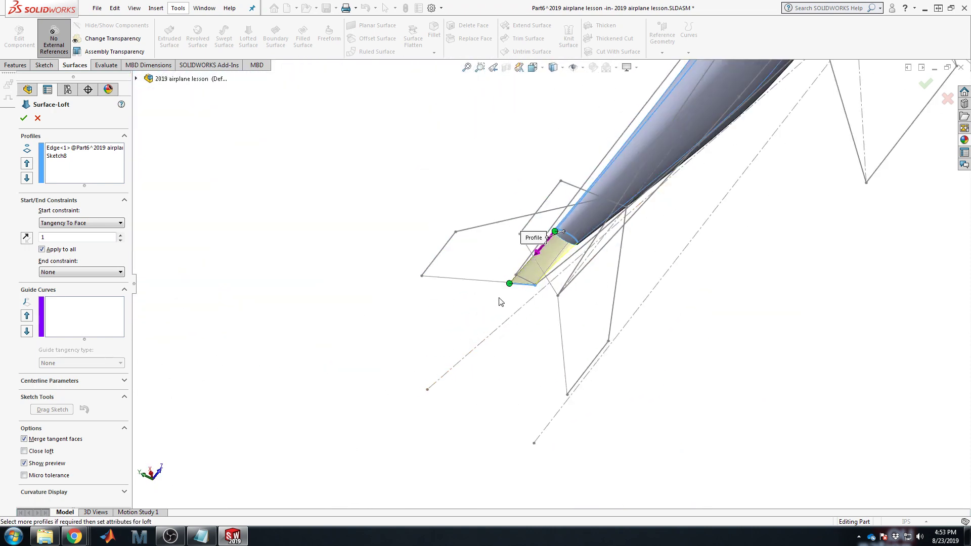
{"action": "middle_click_drag", "start_coordinate": [560, 205], "coordinate": [516, 117]}
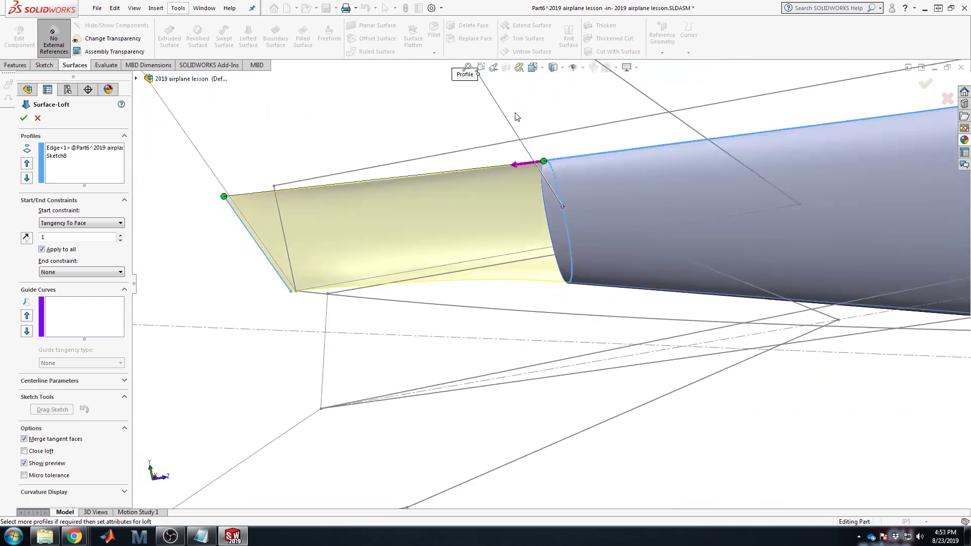
{"action": "left_click", "coordinate": [23, 119]}
Step: Move Surface-Loft6 ahead of Mirror1 in the feature history, below Surface-Loft5
{"action": "middle_click_drag", "start_coordinate": [721, 259], "coordinate": [141, 403]}
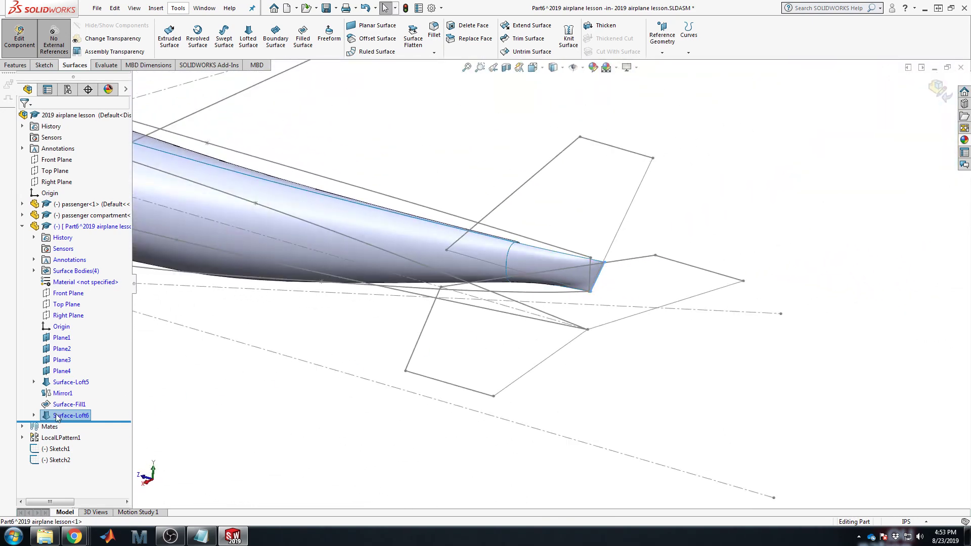
{"action": "left_click", "coordinate": [61, 394]}
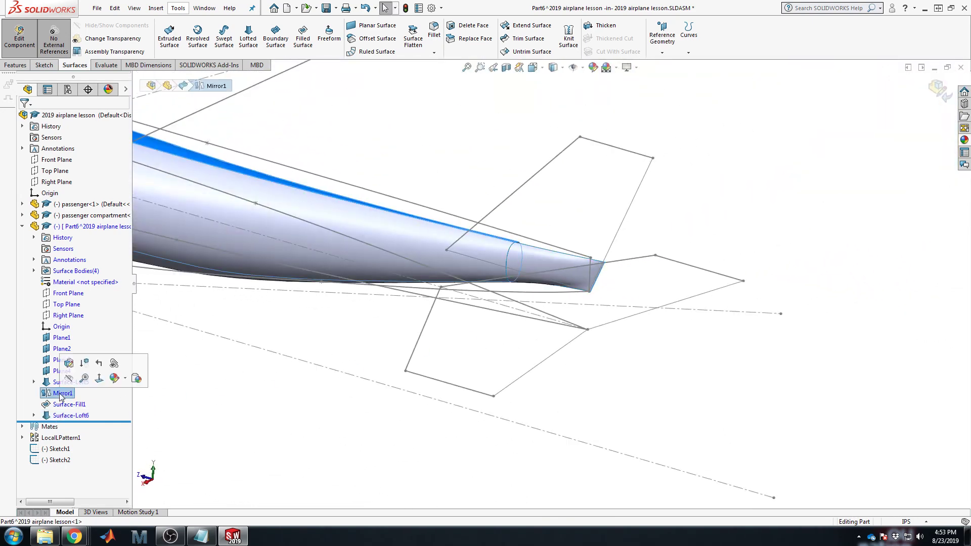
{"action": "left_click_drag", "start_coordinate": [69, 416], "coordinate": [74, 386]}
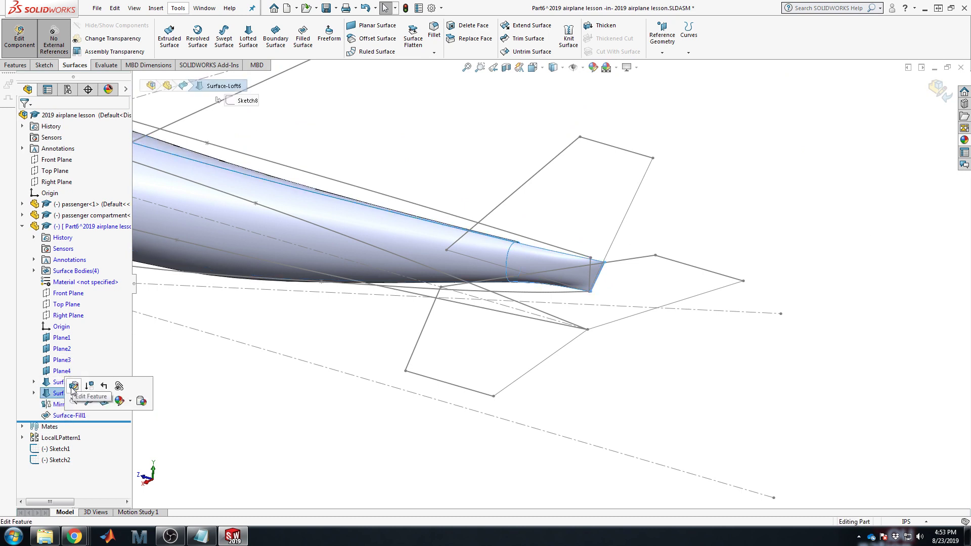
{"action": "left_click", "coordinate": [57, 405]}
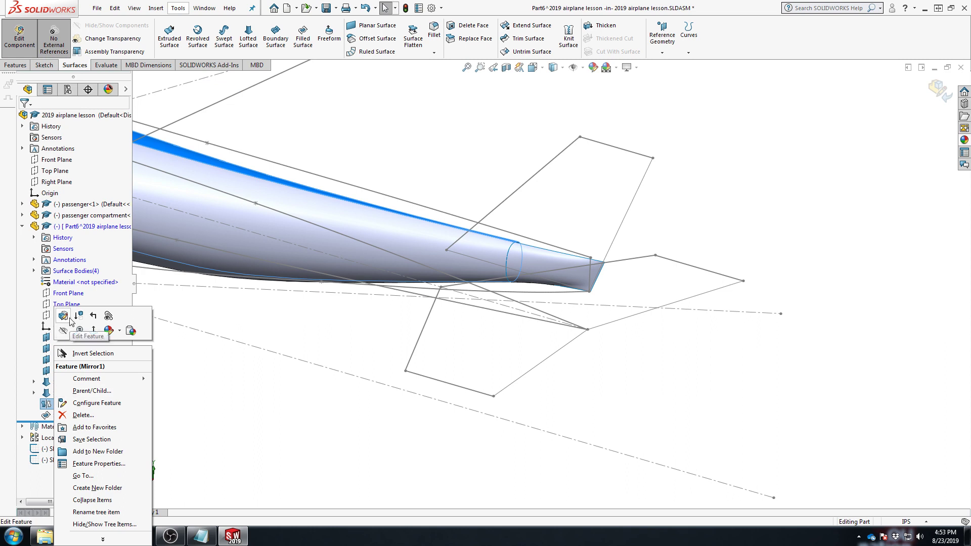
{"action": "left_click", "coordinate": [225, 400]}
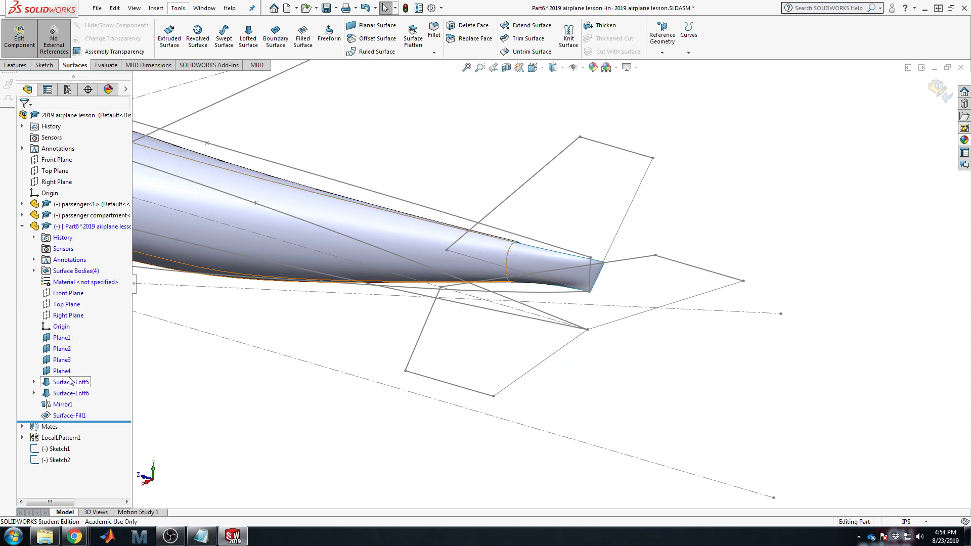
Step: Edit Mirror1 to add the Surface-Loft6 tail cone to the bodies to mirror
{"action": "right_click", "coordinate": [63, 405]}
{"action": "left_click", "coordinate": [81, 338]}
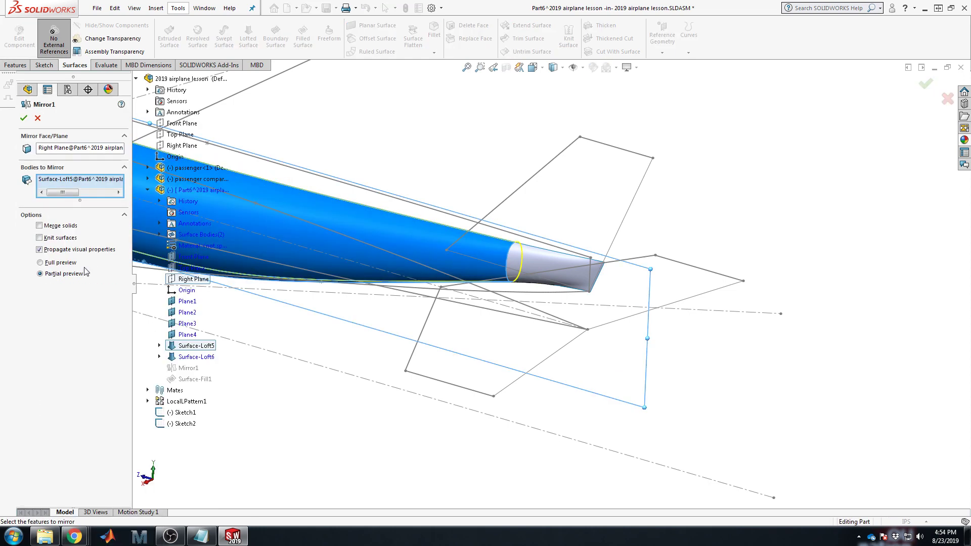
{"action": "left_click", "coordinate": [537, 263]}
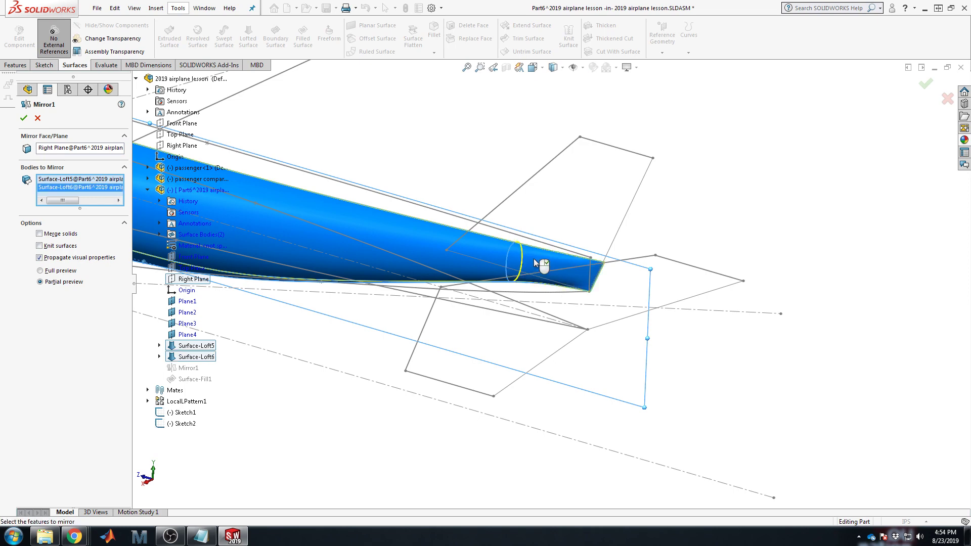
{"action": "left_click", "coordinate": [23, 118]}
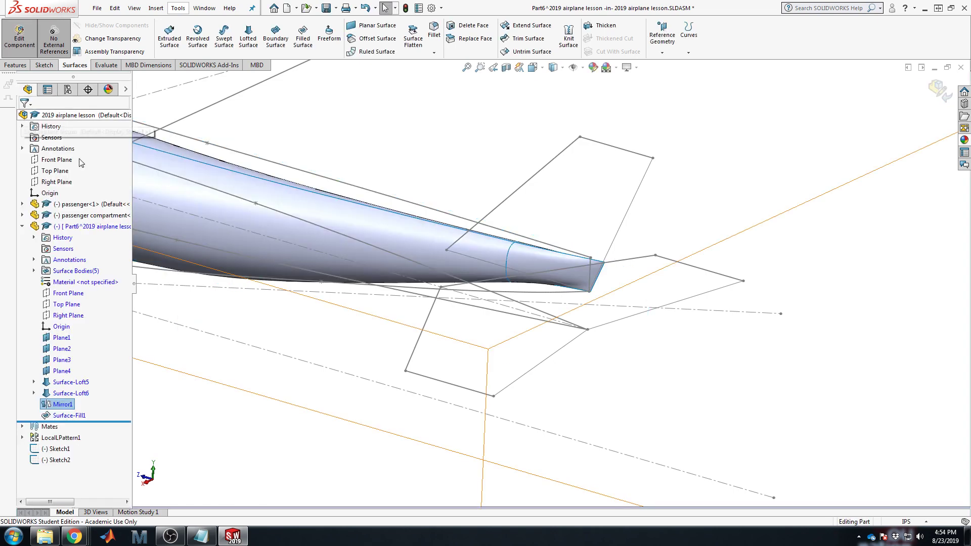
Step: Hide the wing sketch Sketch1 and the tail sketch Sketch2 so only the fuselage shows
{"action": "middle_click_drag", "start_coordinate": [574, 243], "coordinate": [655, 352]}
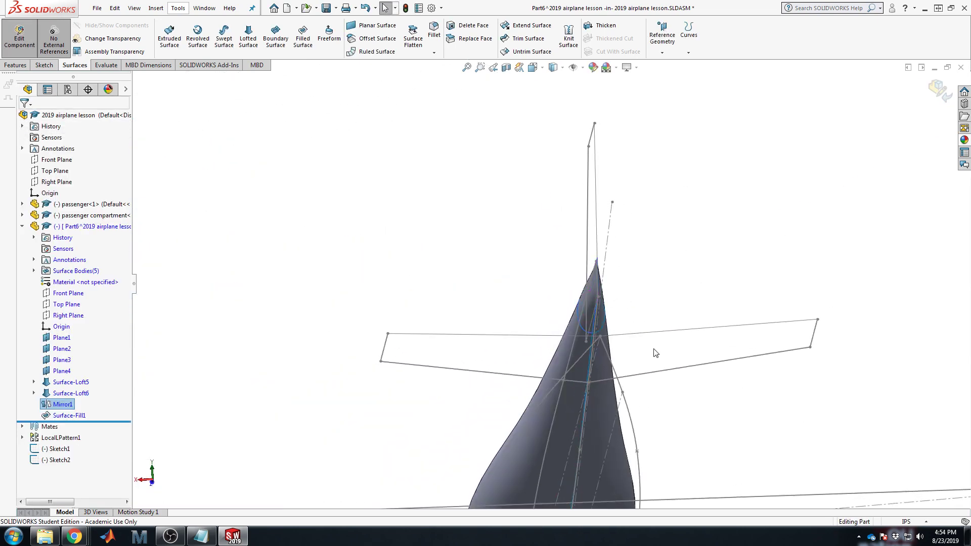
{"action": "scroll", "coordinate": [526, 315], "scroll_direction": "down", "scroll_amount": 5}
{"action": "scroll", "coordinate": [536, 318], "scroll_direction": "up", "scroll_amount": 6}
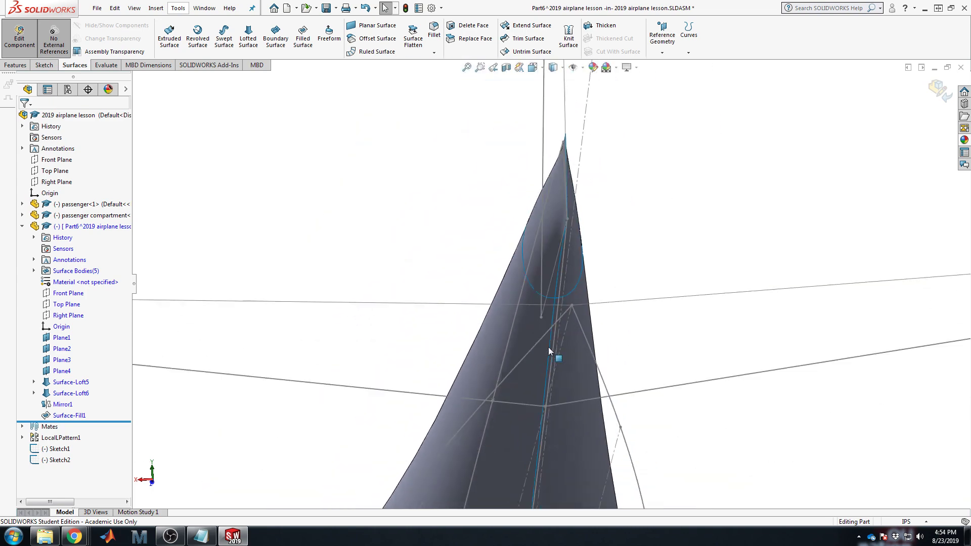
{"action": "middle_click_drag", "start_coordinate": [475, 267], "coordinate": [651, 345]}
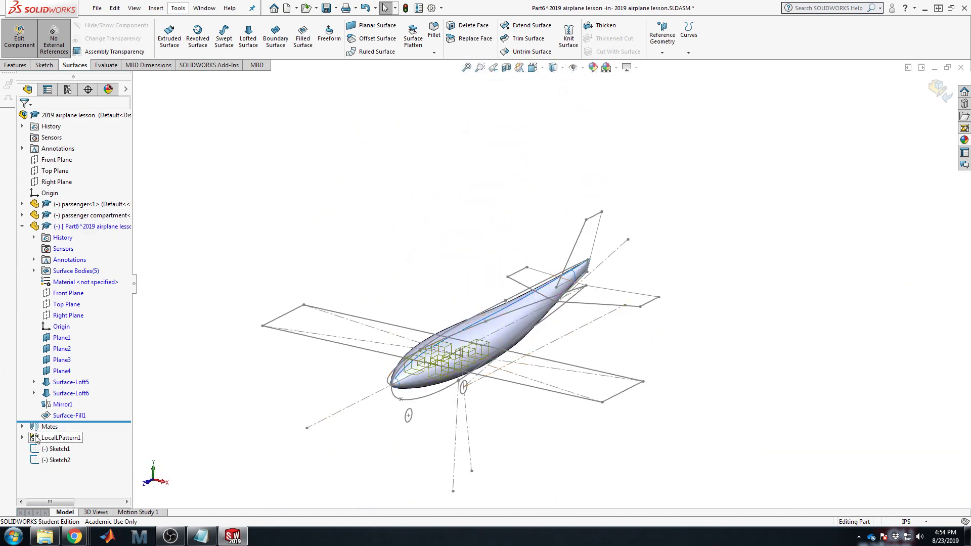
{"action": "right_click", "coordinate": [60, 448]}
{"action": "left_click", "coordinate": [72, 417]}
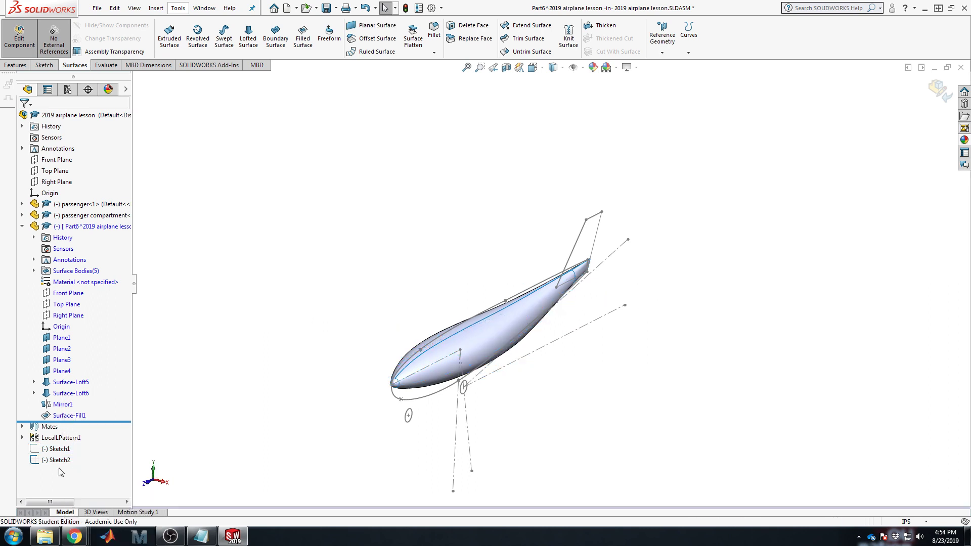
{"action": "right_click", "coordinate": [56, 460]}
{"action": "left_click", "coordinate": [72, 417]}
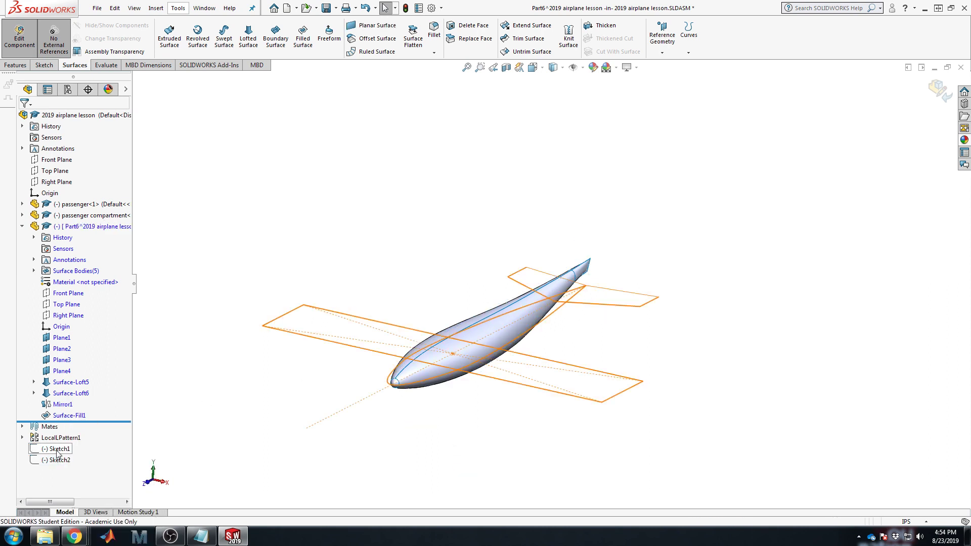
{"action": "scroll", "coordinate": [448, 366], "scroll_direction": "down", "scroll_amount": 5}
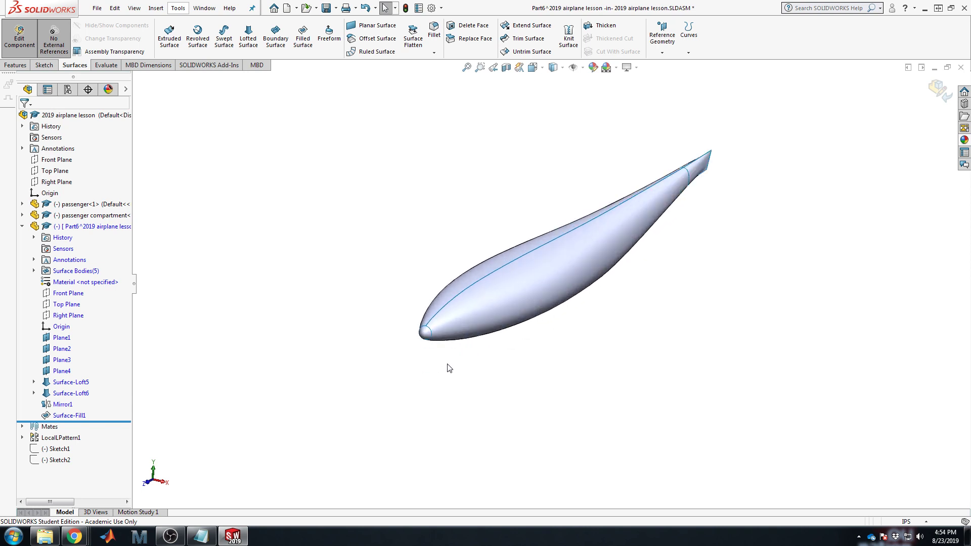
{"action": "middle_click_drag", "start_coordinate": [697, 274], "coordinate": [726, 256]}
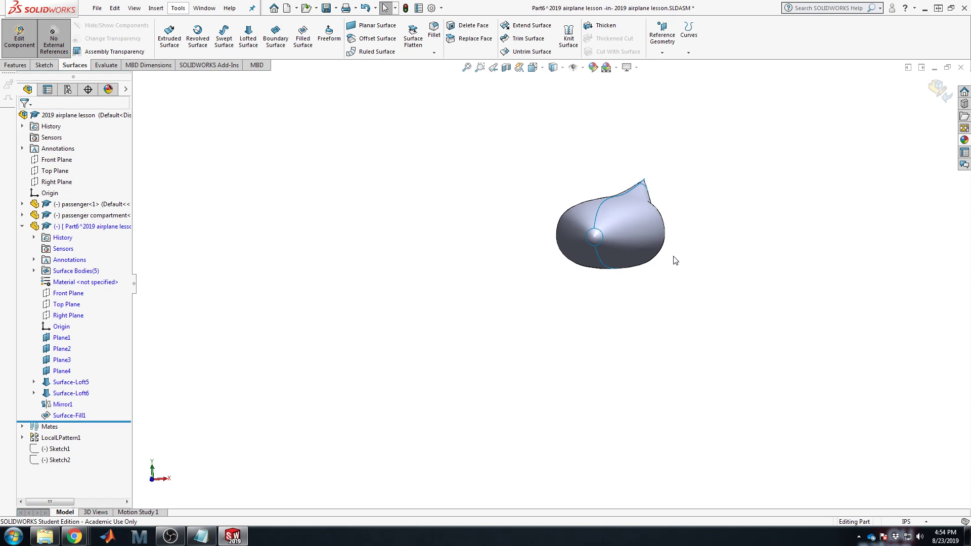
Step: Save the airplane file
{"action": "scroll", "coordinate": [649, 247], "scroll_direction": "up", "scroll_amount": 1}
{"action": "scroll", "coordinate": [650, 241], "scroll_direction": "down", "scroll_amount": 6}
{"action": "scroll", "coordinate": [710, 205], "scroll_direction": "up", "scroll_amount": 1}
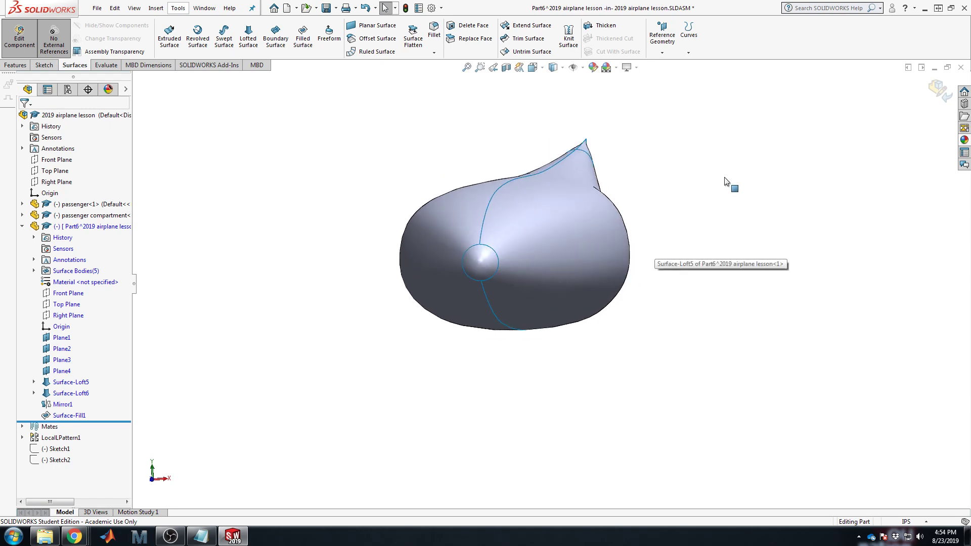
{"action": "middle_click_drag", "start_coordinate": [725, 181], "coordinate": [647, 228]}
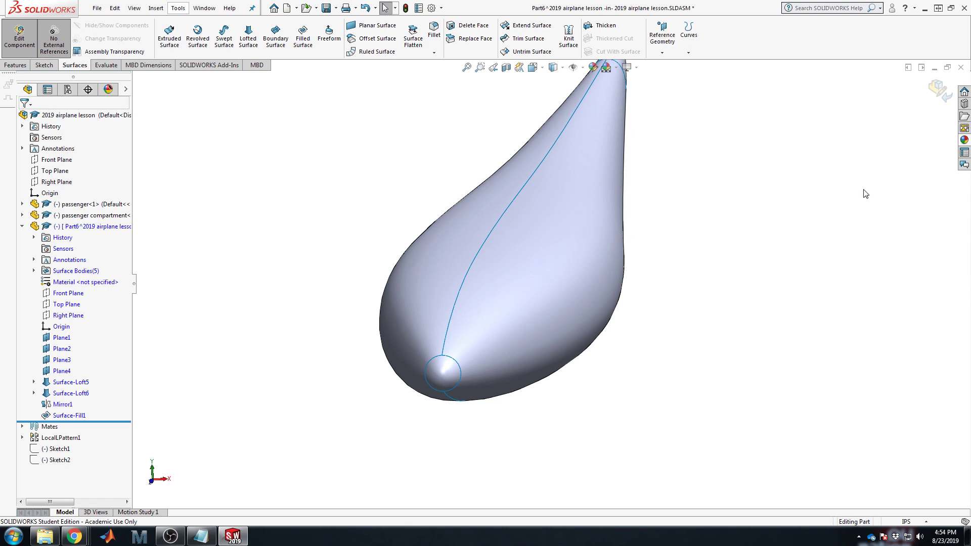
{"action": "left_click", "coordinate": [326, 8]}
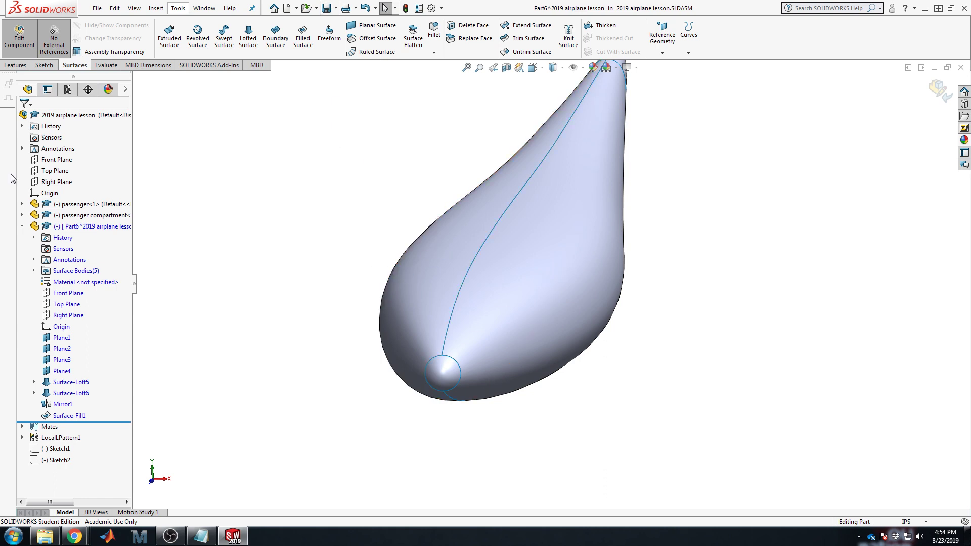
Step: Expand Surface Bodies(5) and highlight Surface-Loft5, Surface-Loft6, Mirror1[1], Mirror1[2] and Surface-Fill1
{"action": "double_click", "coordinate": [45, 270]}
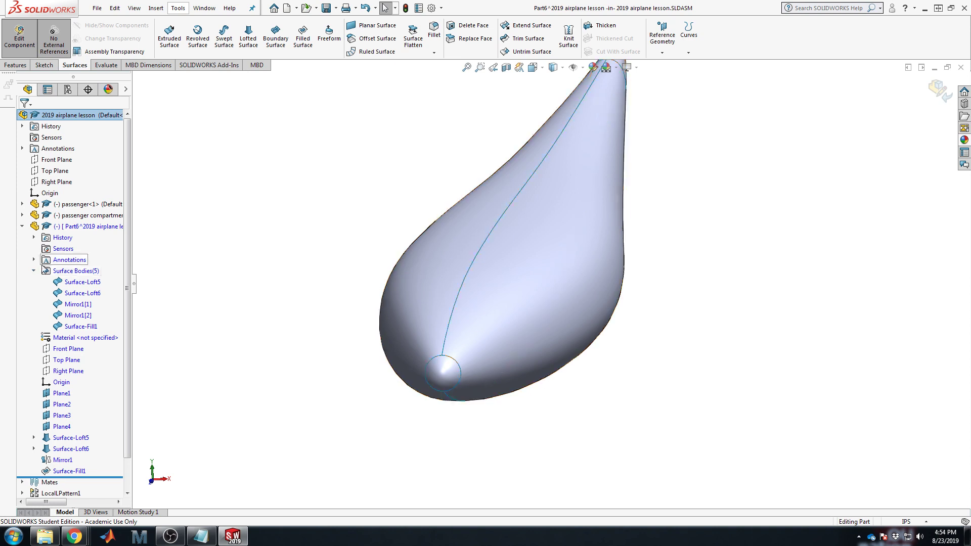
{"action": "left_click", "coordinate": [63, 272]}
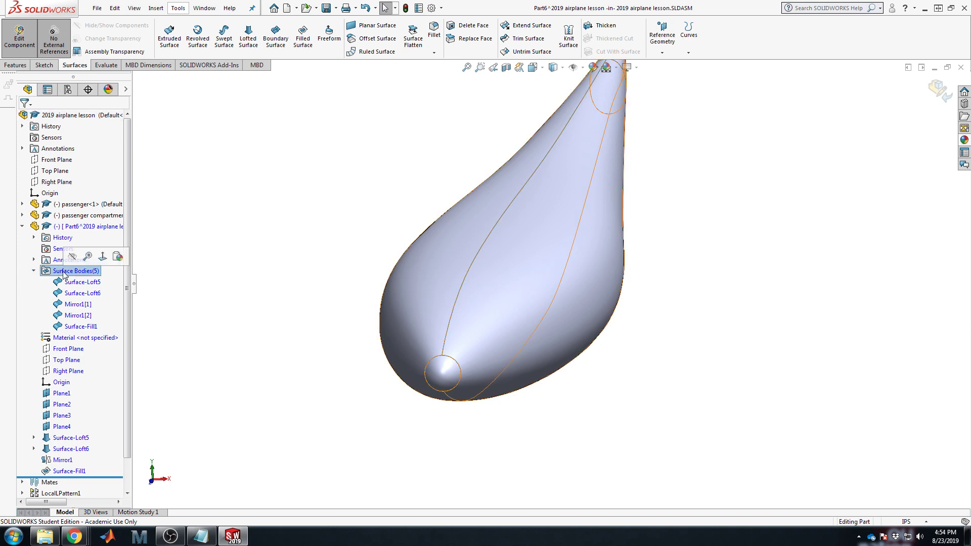
{"action": "left_click", "coordinate": [81, 285]}
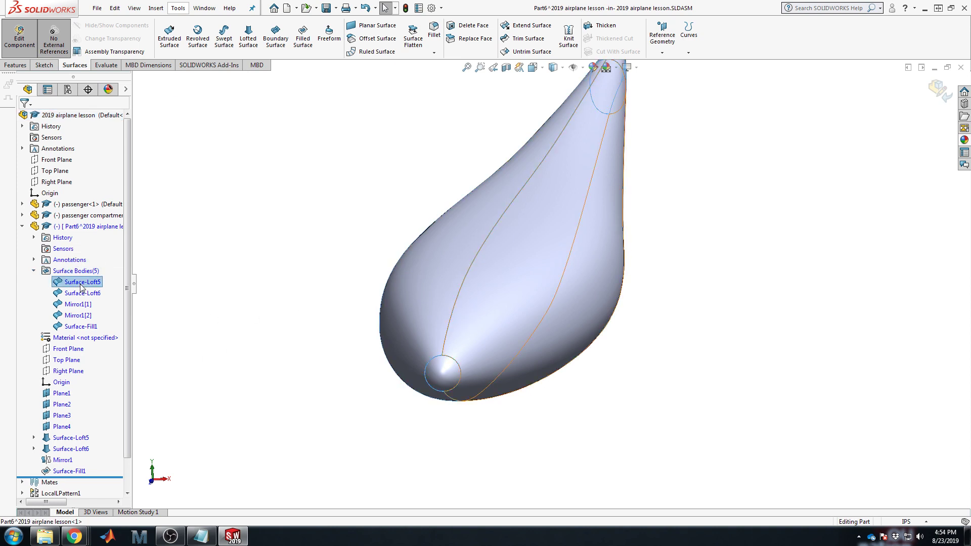
{"action": "left_click", "coordinate": [81, 294]}
{"action": "scroll", "coordinate": [520, 145], "scroll_direction": "up", "scroll_amount": 3}
{"action": "scroll", "coordinate": [535, 140], "scroll_direction": "down", "scroll_amount": 2}
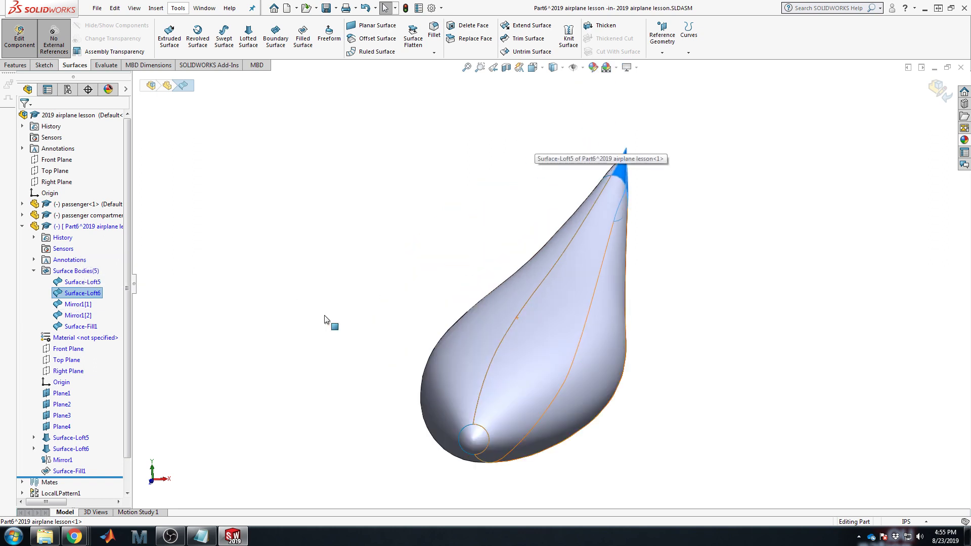
{"action": "left_click", "coordinate": [78, 306]}
{"action": "left_click", "coordinate": [78, 315]}
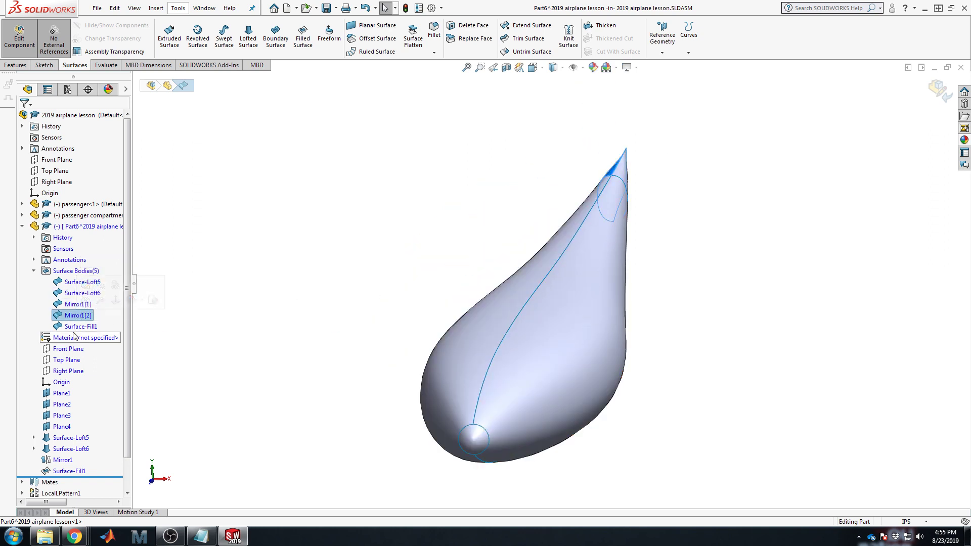
{"action": "left_click", "coordinate": [78, 326]}
{"action": "left_click", "coordinate": [467, 250]}
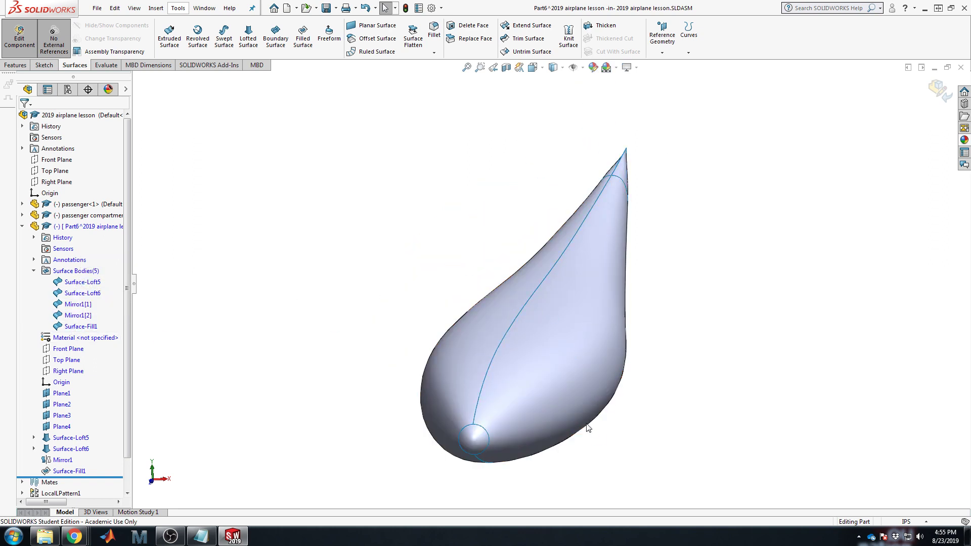
Step: Orbit and zoom around the fuselage to inspect the pointed tail tip
{"action": "scroll", "coordinate": [576, 296], "scroll_direction": "down", "scroll_amount": 4}
{"action": "middle_click_drag", "start_coordinate": [665, 253], "coordinate": [597, 483]}
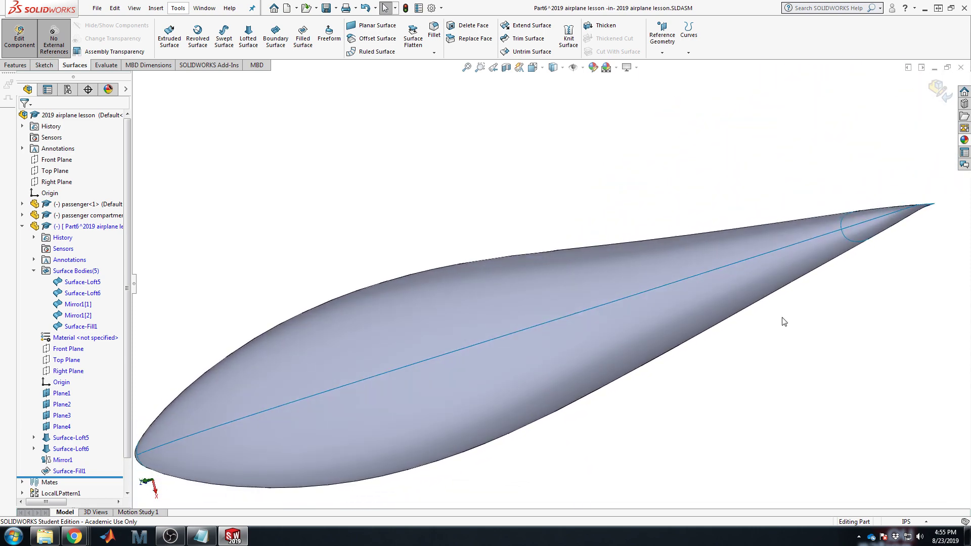
{"action": "scroll", "coordinate": [839, 205], "scroll_direction": "down", "scroll_amount": 6}
{"action": "middle_click_drag", "start_coordinate": [747, 322], "coordinate": [819, 311]}
{"action": "scroll", "coordinate": [827, 280], "scroll_direction": "down", "scroll_amount": 10}
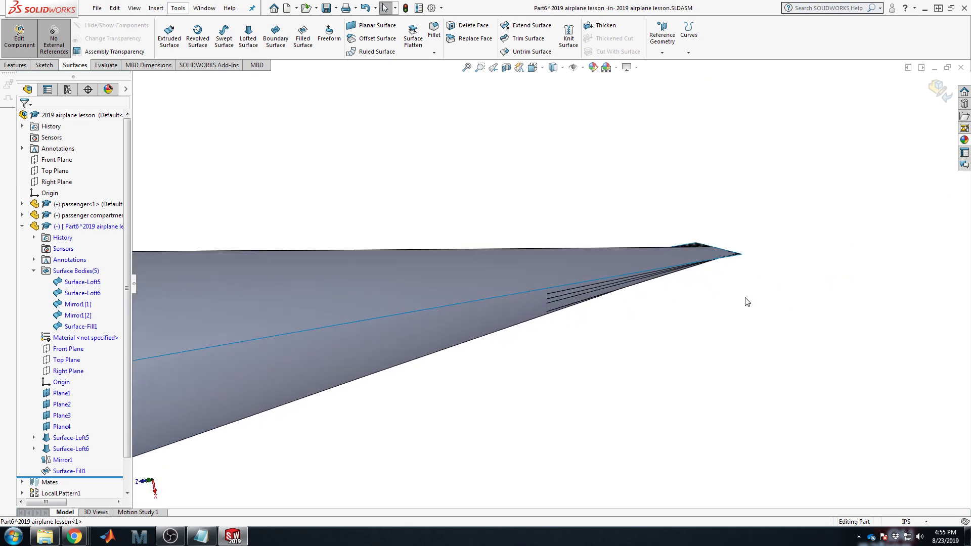
{"action": "mouse_move", "coordinate": [708, 254]}
{"action": "middle_mouse_down"}
{"action": "mouse_move", "coordinate": [694, 238]}
{"action": "mouse_move", "coordinate": [700, 257]}
{"action": "middle_mouse_up"}
{"action": "left_click", "coordinate": [699, 256]}
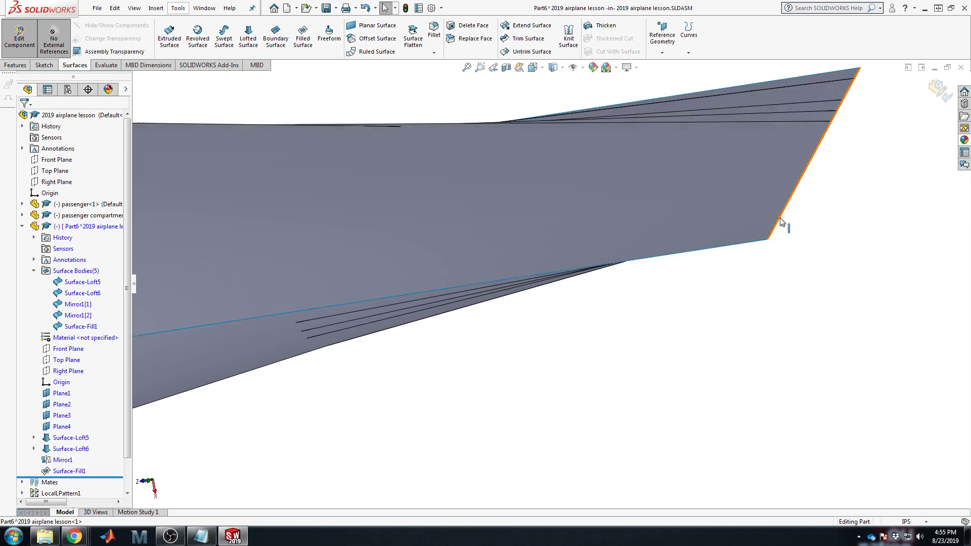
{"action": "scroll", "coordinate": [781, 222], "scroll_direction": "up", "scroll_amount": 2}
{"action": "scroll", "coordinate": [412, 401], "scroll_direction": "up", "scroll_amount": 6}
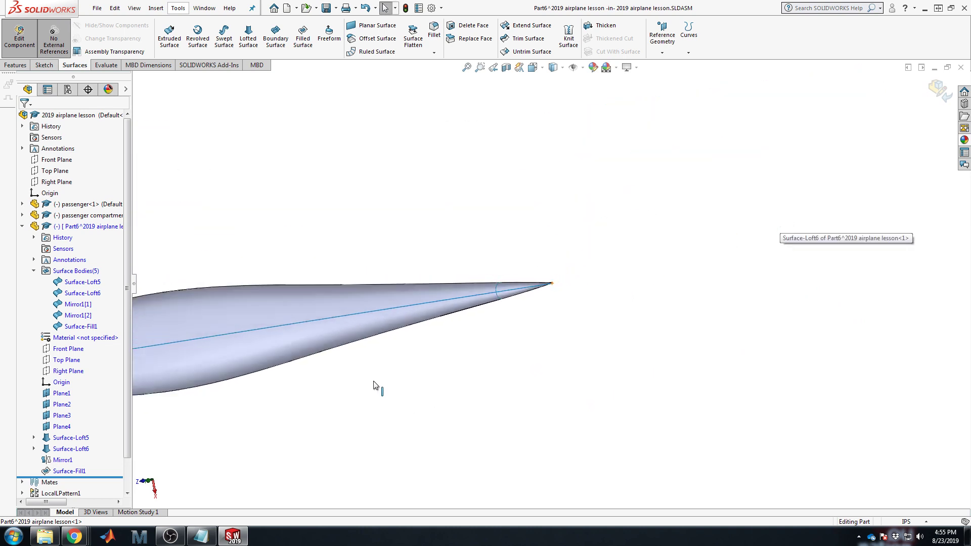
{"action": "scroll", "coordinate": [342, 368], "scroll_direction": "down", "scroll_amount": 4}
{"action": "middle_click_drag", "start_coordinate": [635, 288], "coordinate": [600, 266]}
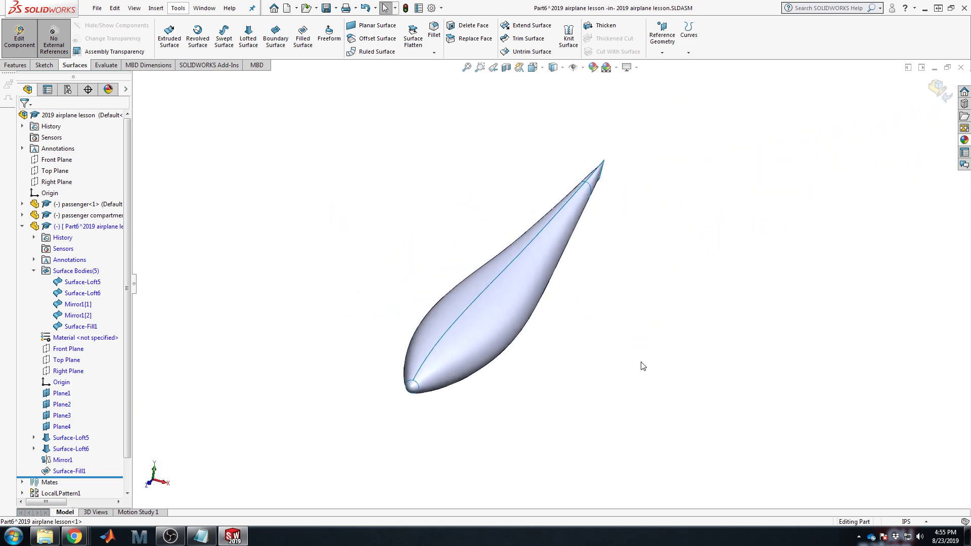
Step: Knit Surface-Fill1, Mirror1[1], Surface-Loft5, Surface-Loft6 and Mirror1[2] together as Surface-Knit1
{"action": "left_click", "coordinate": [569, 41]}
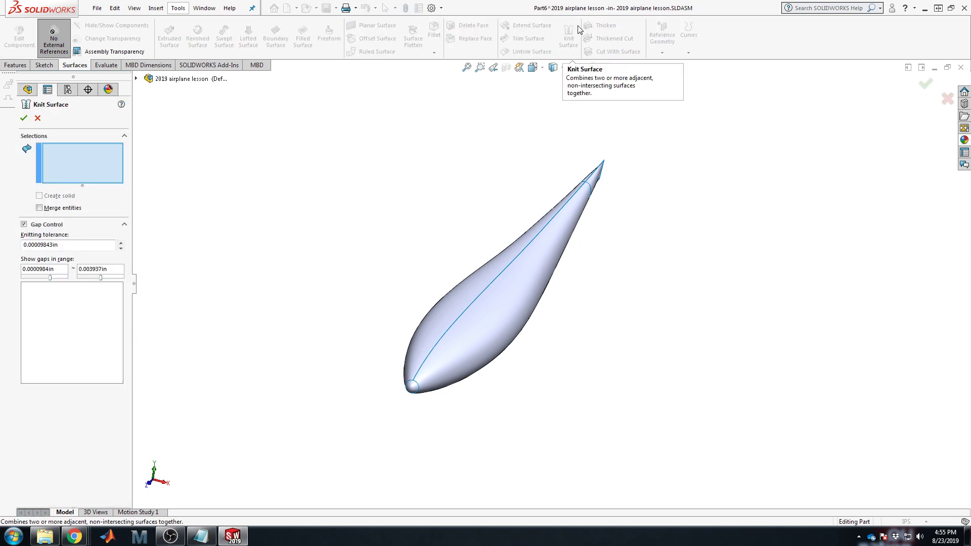
{"action": "scroll", "coordinate": [429, 390], "scroll_direction": "down", "scroll_amount": 3}
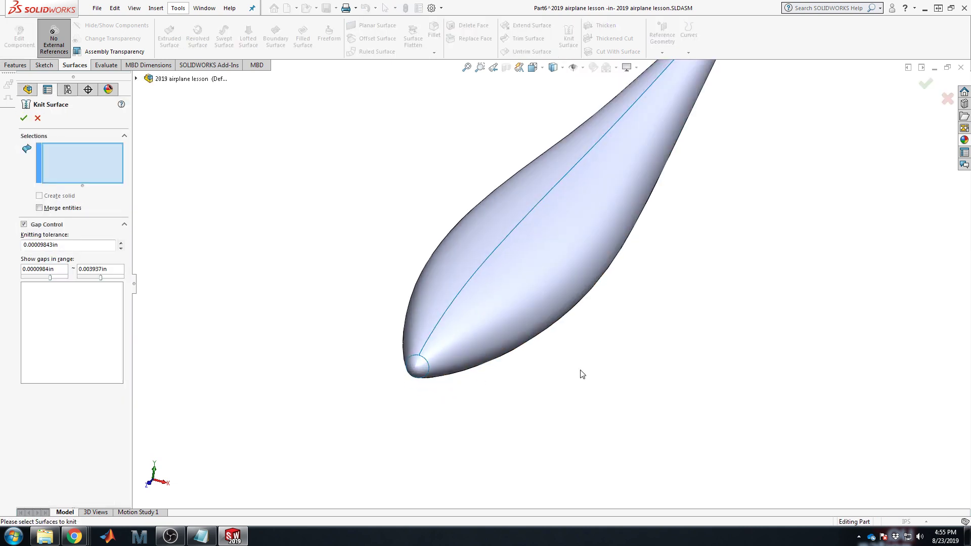
{"action": "scroll", "coordinate": [605, 372], "scroll_direction": "up", "scroll_amount": 2}
{"action": "scroll", "coordinate": [585, 120], "scroll_direction": "down", "scroll_amount": 2}
{"action": "scroll", "coordinate": [506, 303], "scroll_direction": "up", "scroll_amount": 2}
{"action": "scroll", "coordinate": [483, 446], "scroll_direction": "down", "scroll_amount": 3}
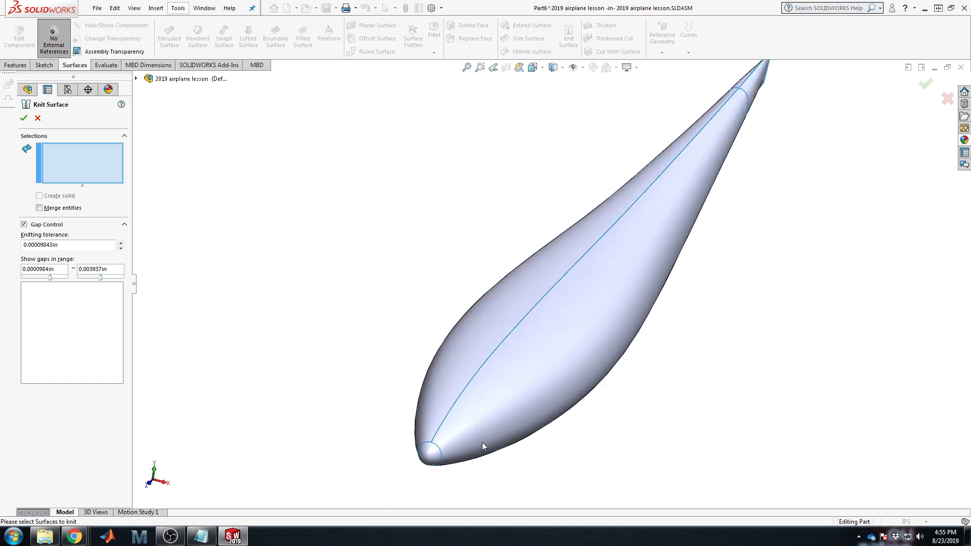
{"action": "left_click", "coordinate": [425, 453]}
{"action": "left_click", "coordinate": [522, 387]}
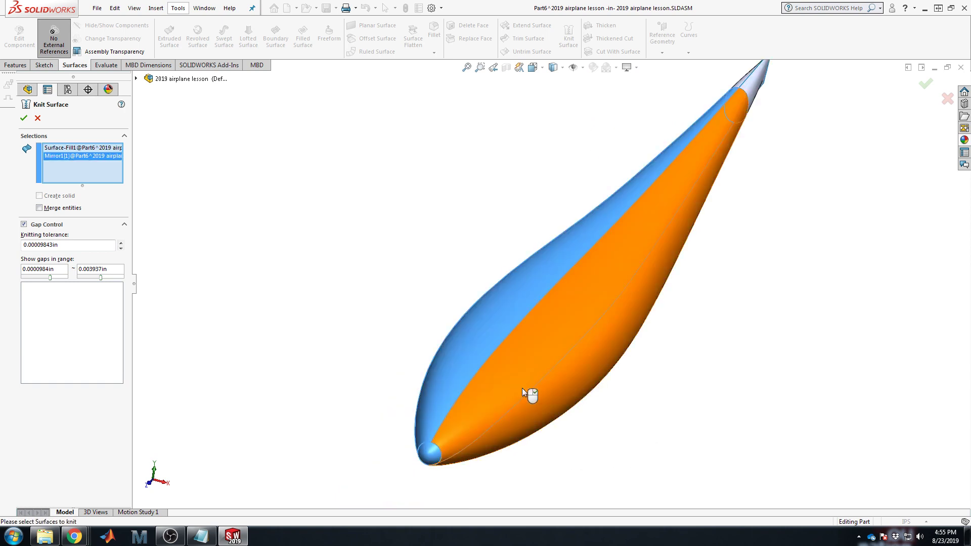
{"action": "left_click", "coordinate": [522, 387]}
{"action": "left_click", "coordinate": [737, 84]}
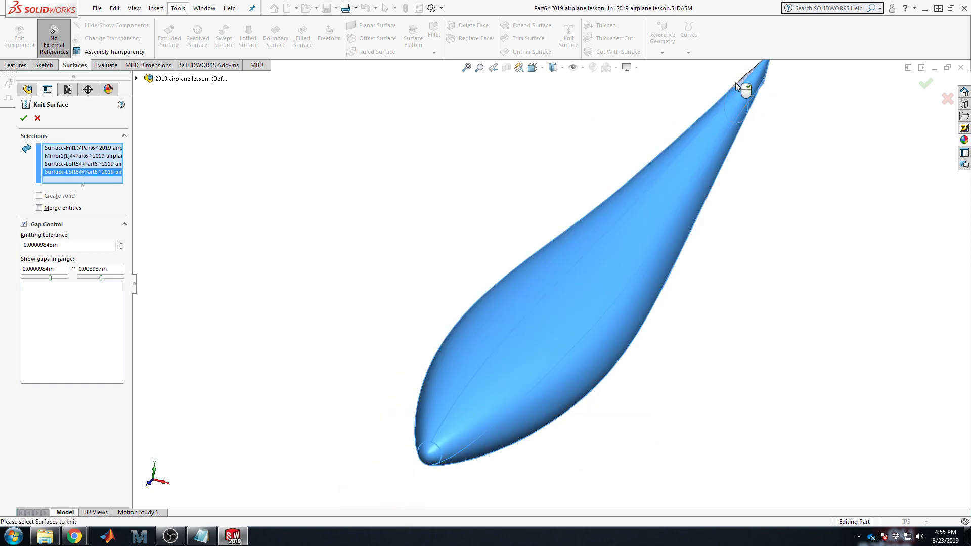
{"action": "left_click", "coordinate": [741, 83]}
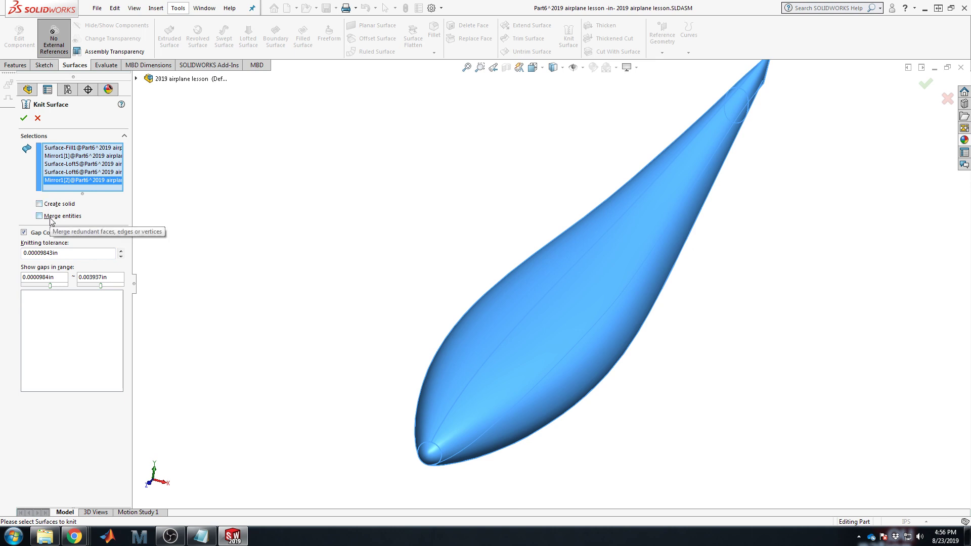
{"action": "left_click", "coordinate": [23, 119]}
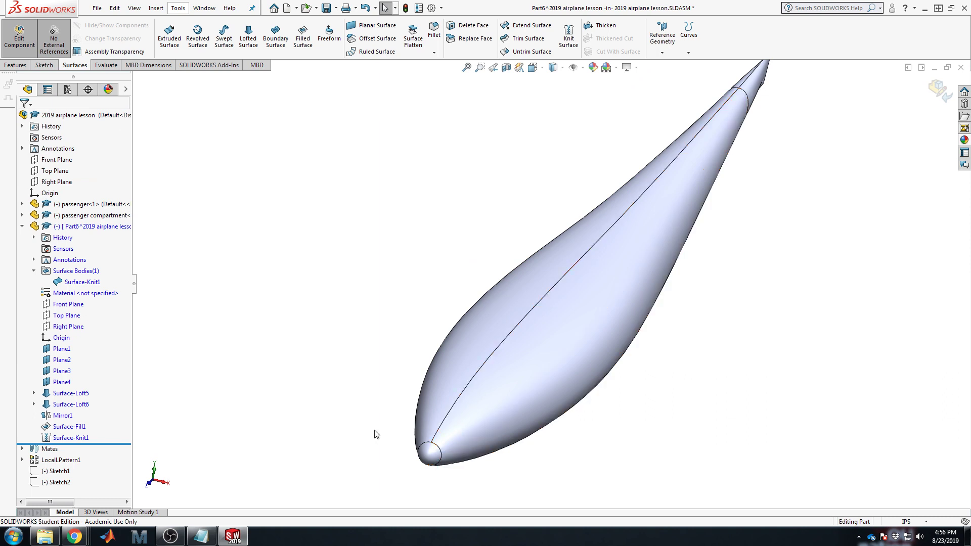
{"action": "left_click", "coordinate": [85, 282]}
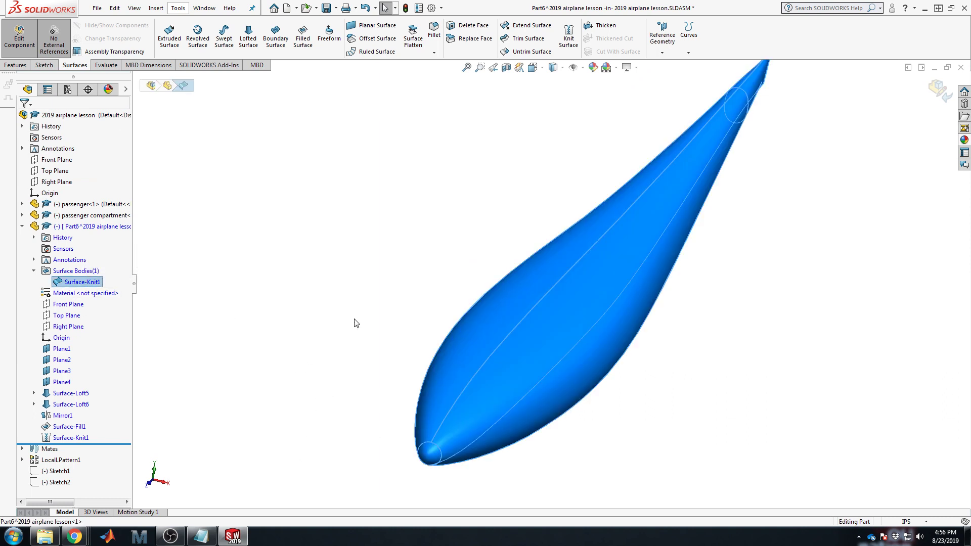
{"action": "left_click", "coordinate": [788, 322]}
{"action": "middle_click_drag", "start_coordinate": [747, 364], "coordinate": [856, 328]}
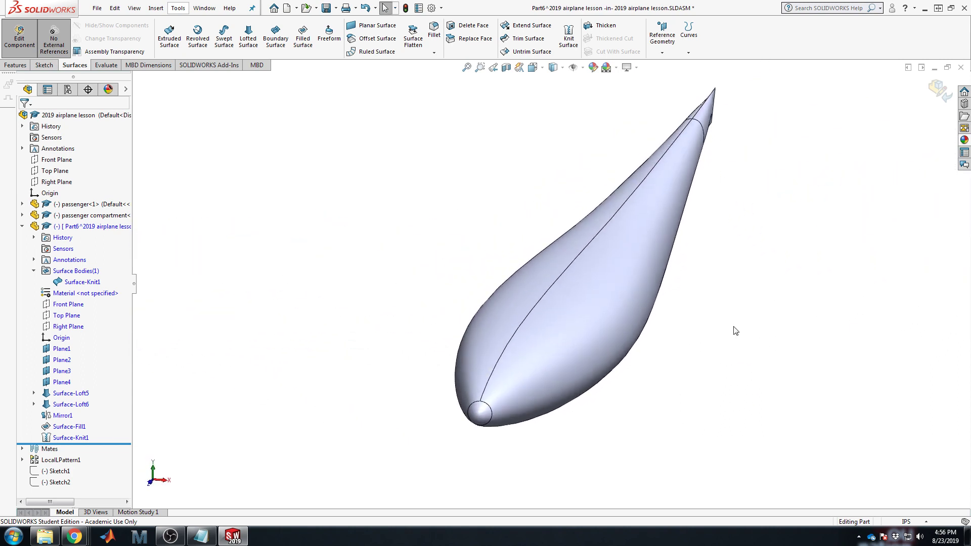
{"action": "middle_click_drag", "start_coordinate": [519, 287], "coordinate": [936, 211]}
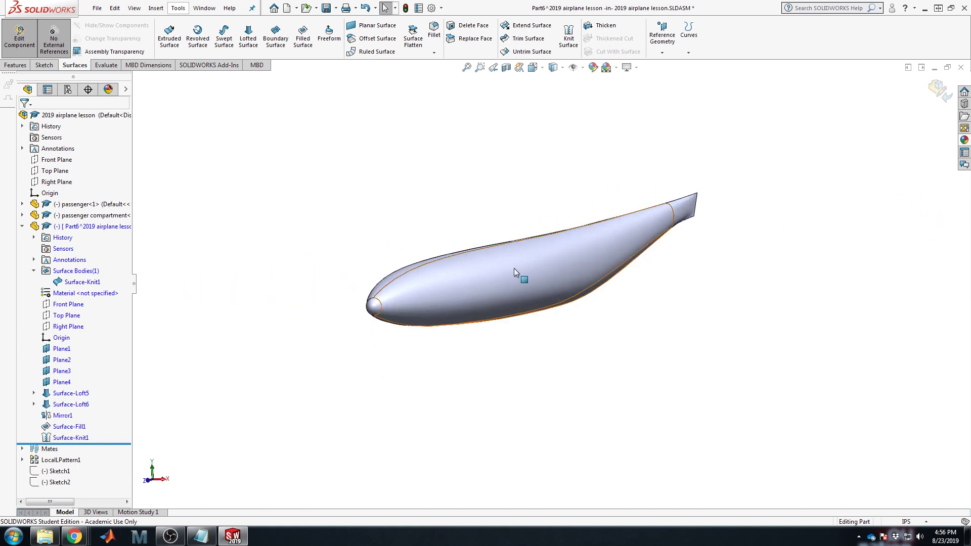